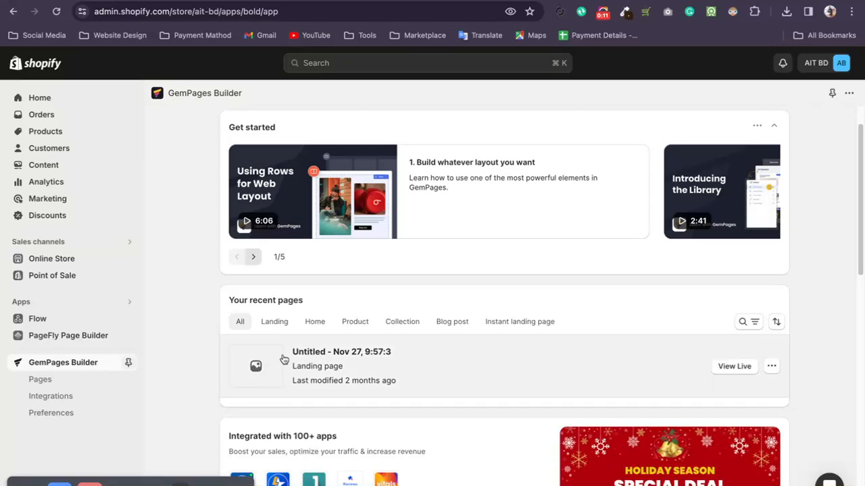
Filter the recent pages in GemPages Builder by the Landing and Home page types.
click(270, 324)
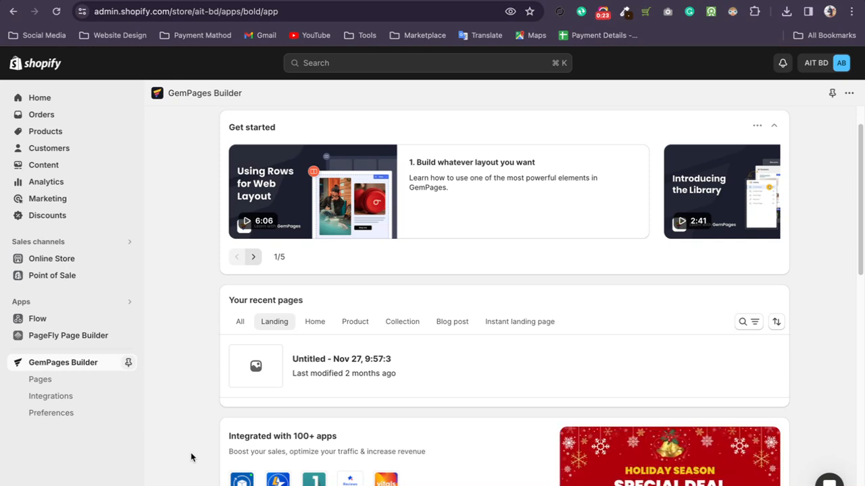
scroll(212, 314, down, 3)
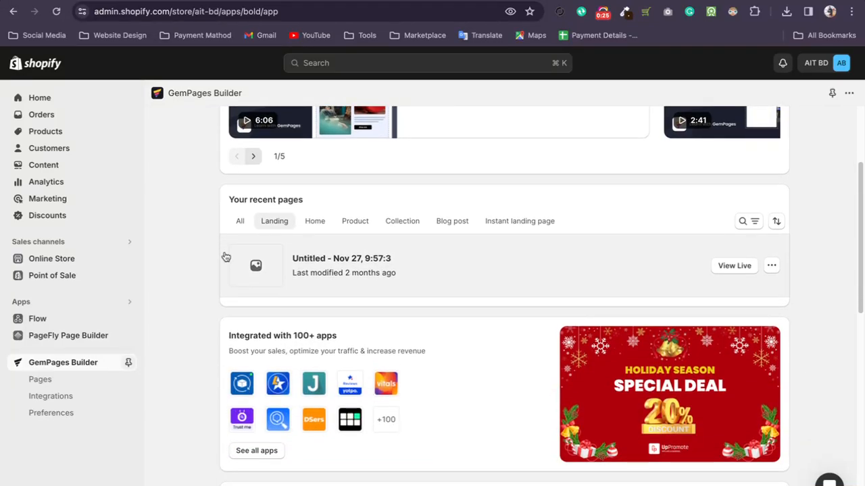
click(309, 225)
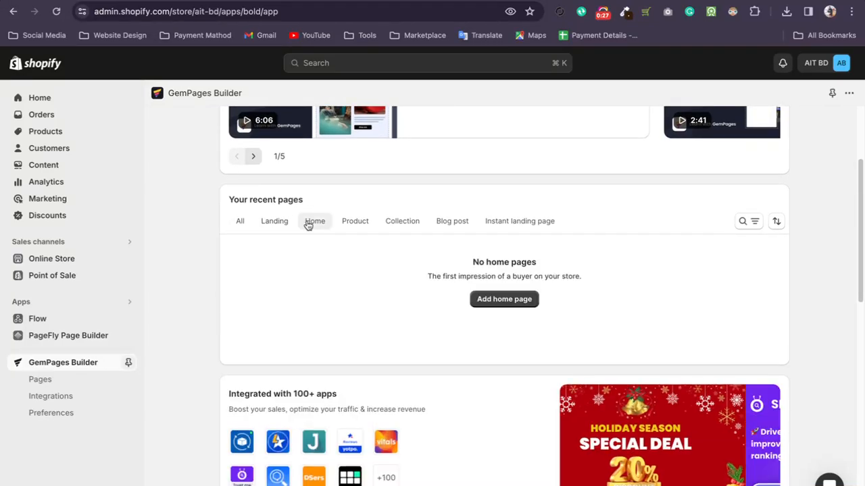
click(278, 229)
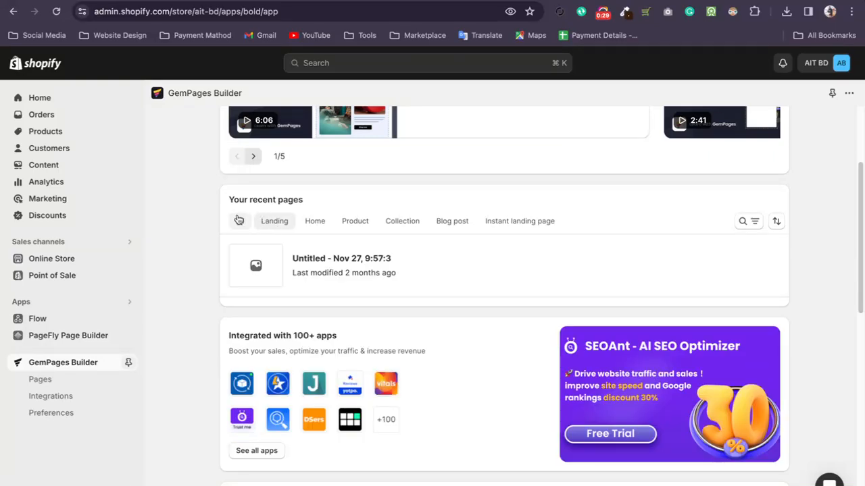
click(309, 224)
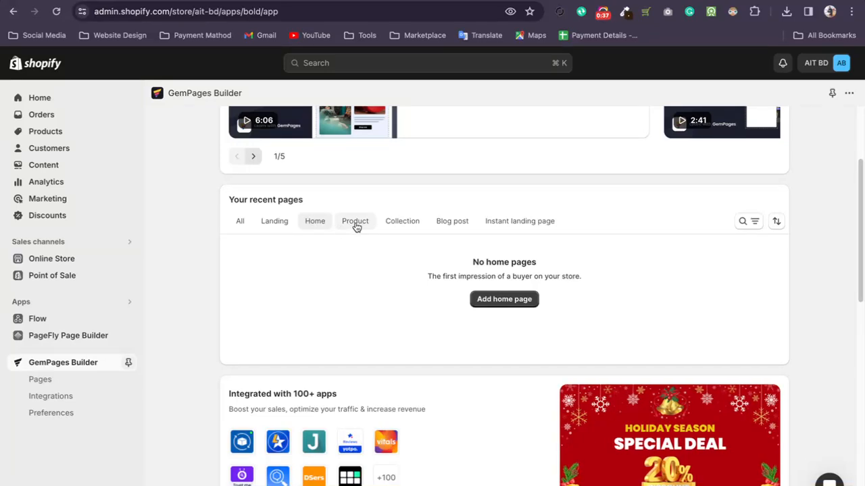
Open the full GemPages page list and view its Landing, Home and Product pages in turn.
click(61, 385)
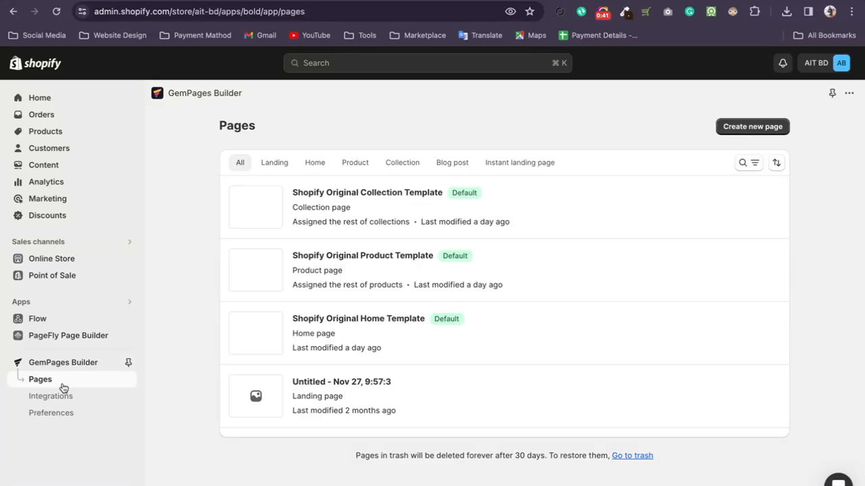
click(274, 166)
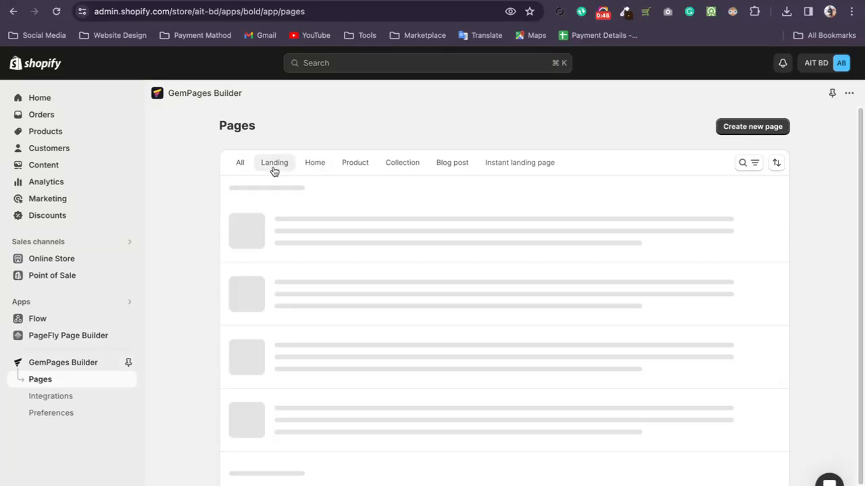
click(316, 166)
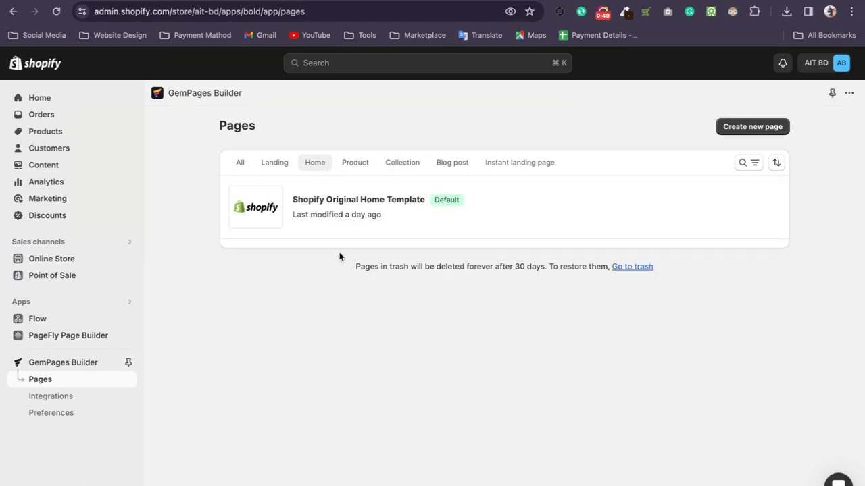
click(355, 163)
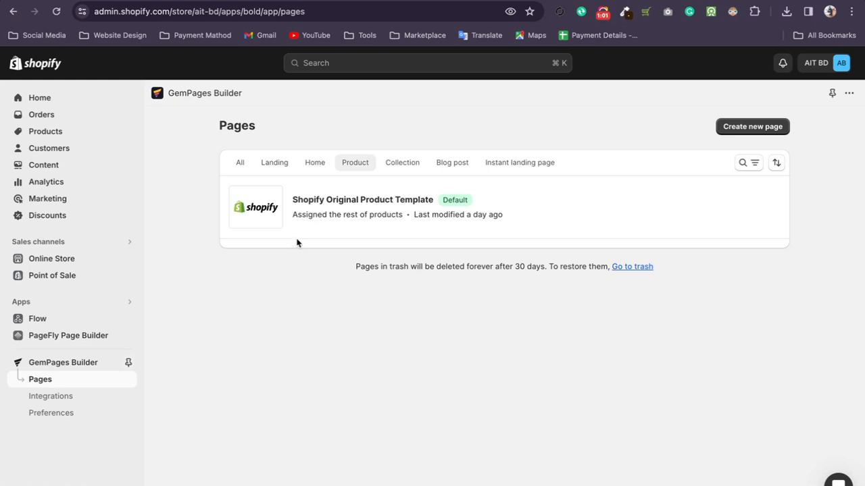
Review the page list in PageFly Page Builder and return to GemPages Builder.
click(54, 336)
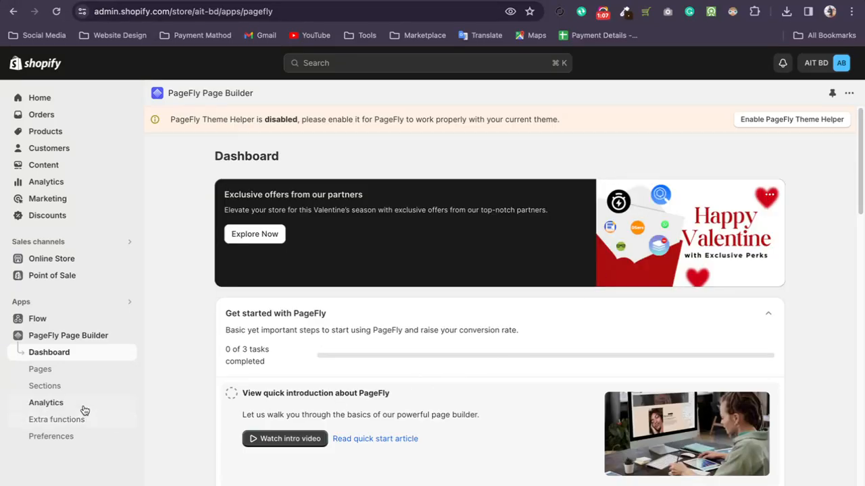
click(47, 371)
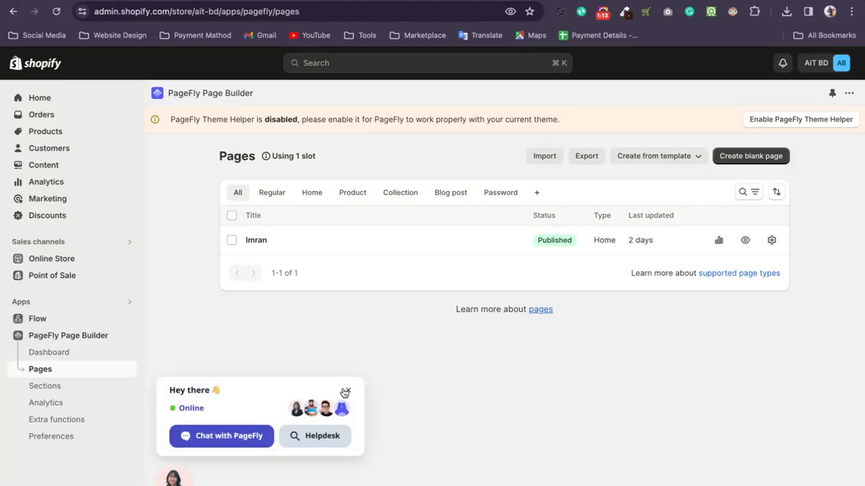
click(345, 392)
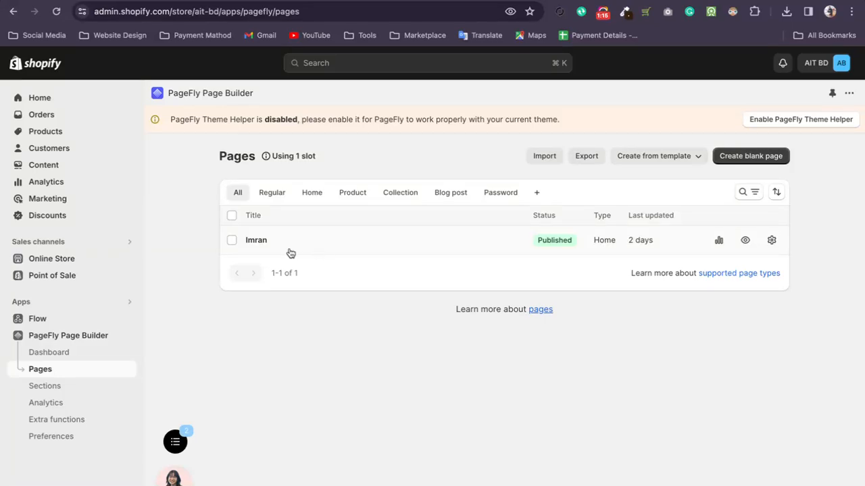
click(64, 305)
click(331, 133)
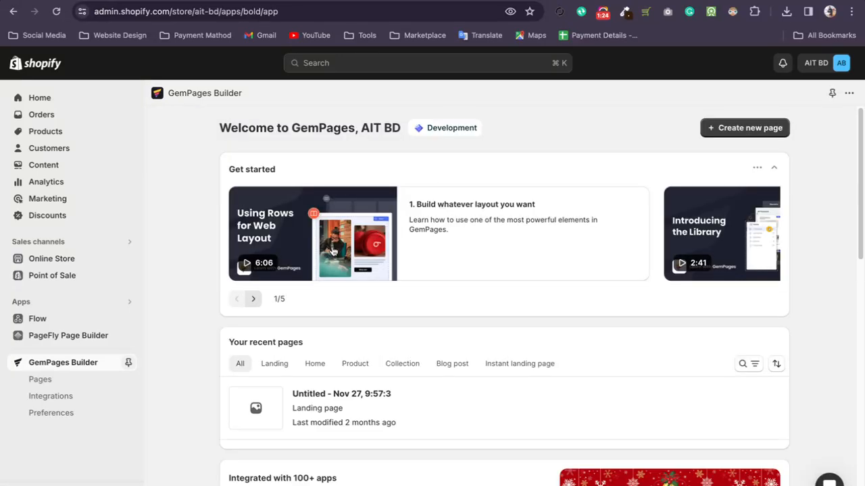
Open the store's product collections in a separate browser tab and open the collection titled 2.
right_click(52, 132)
key(Escape)
click(45, 132)
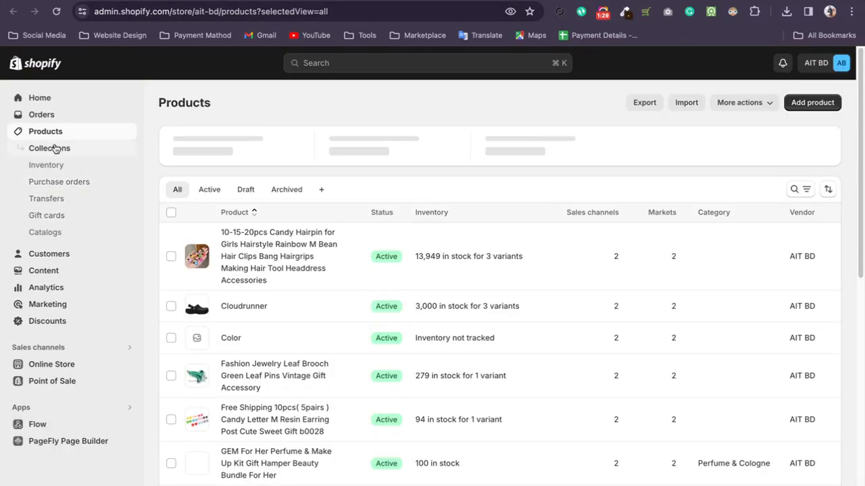
click(57, 153)
scroll(472, 345, down, 1)
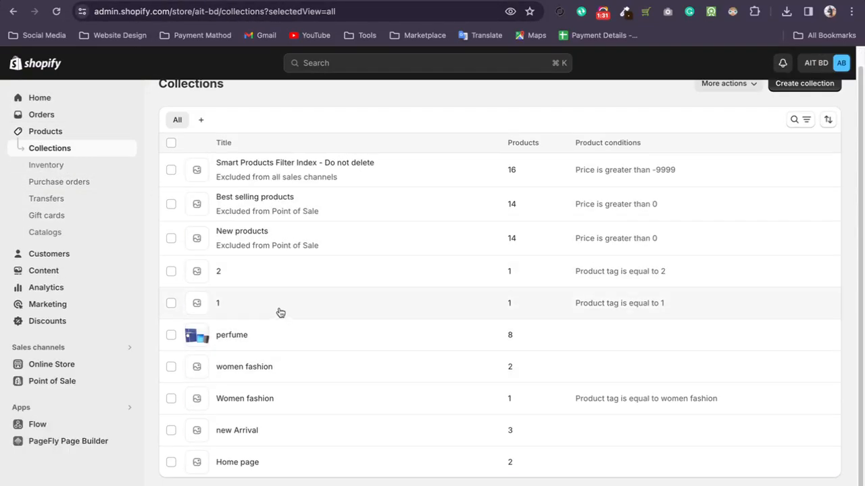
click(267, 274)
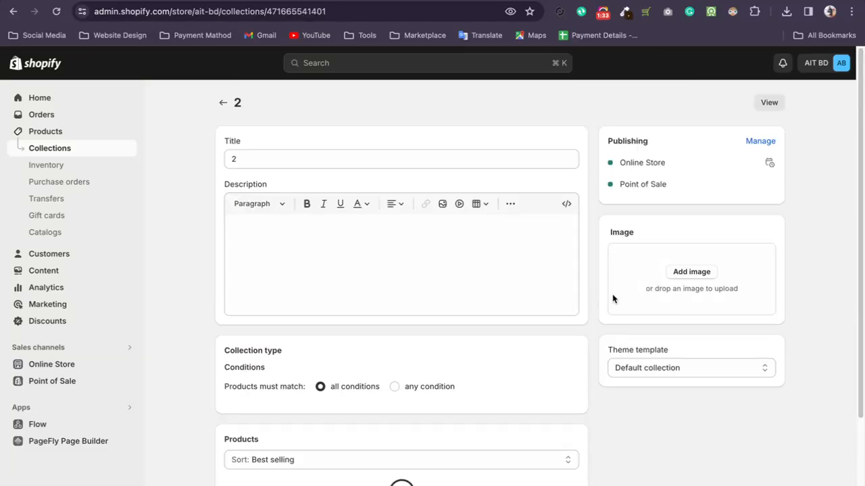
Examine the theme template options available for collection 2 without changing the selection.
click(682, 362)
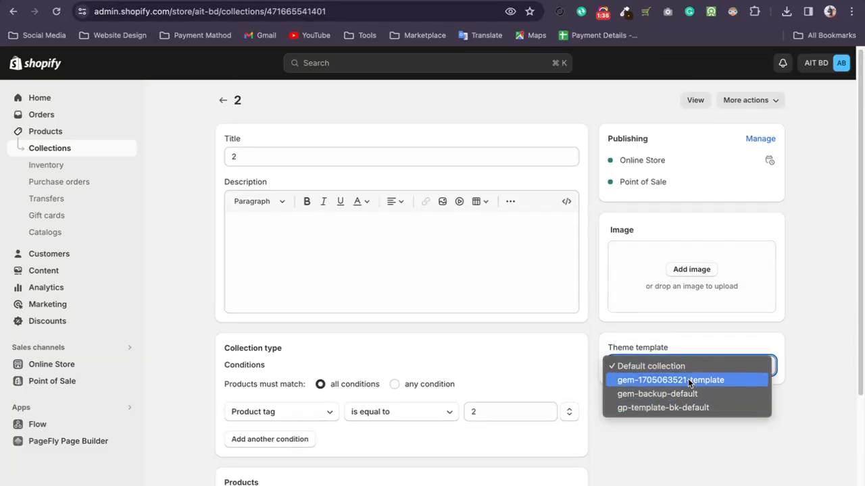
click(828, 420)
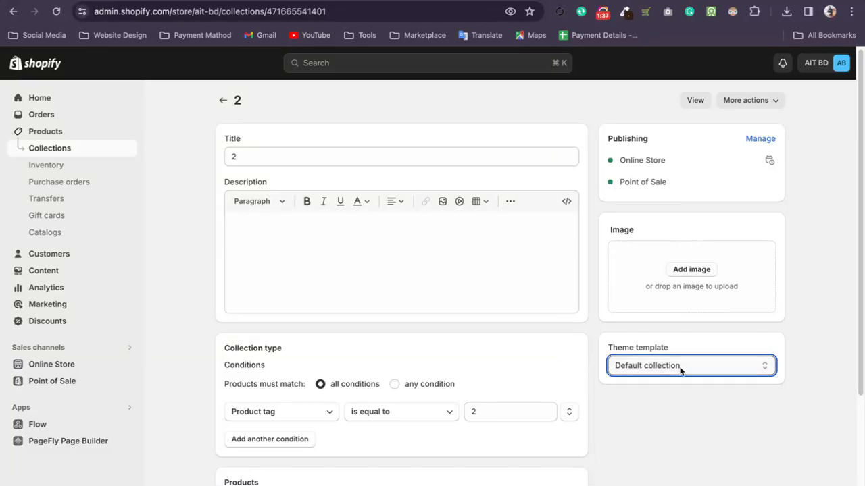
scroll(727, 371, down, 1)
click(685, 345)
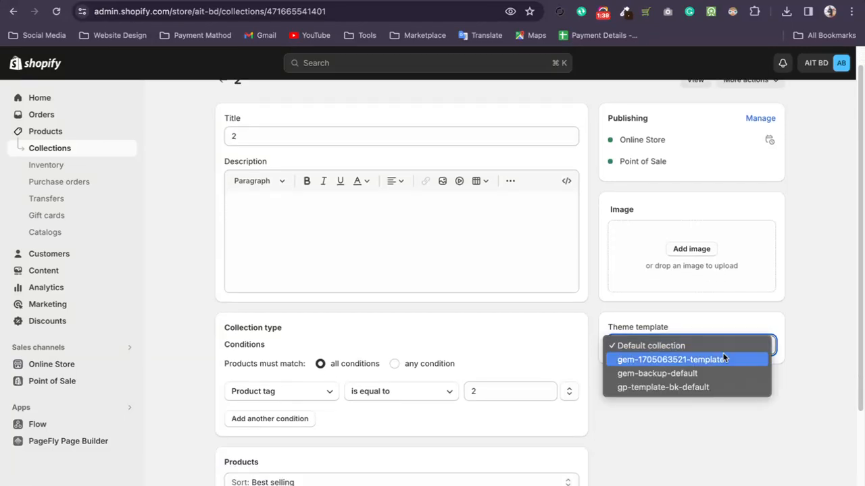
click(838, 332)
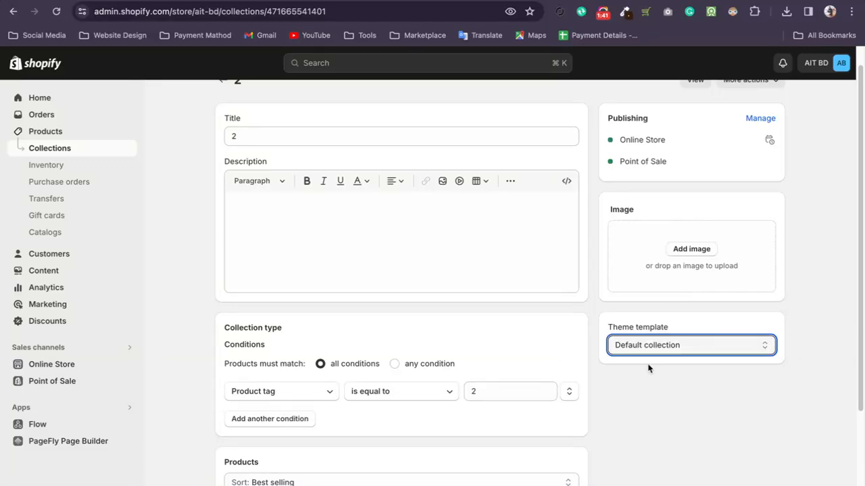
click(655, 344)
click(61, 395)
Open the New products collection and check its theme template options.
click(57, 366)
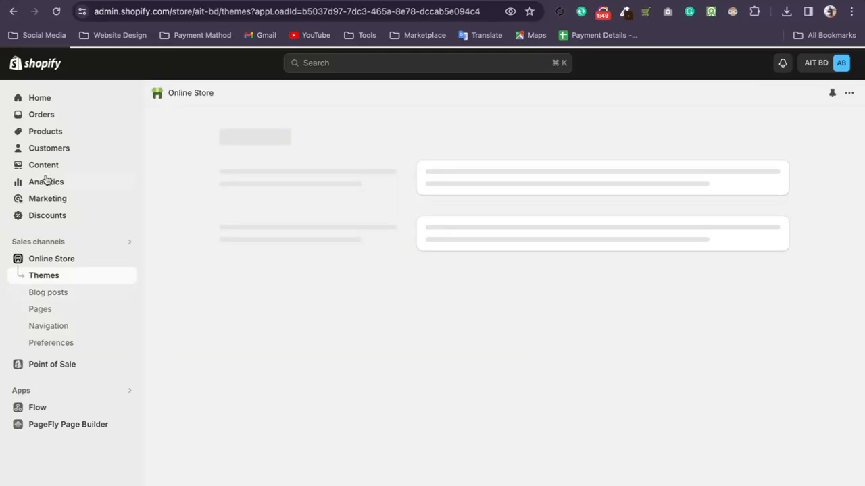
click(44, 130)
click(43, 147)
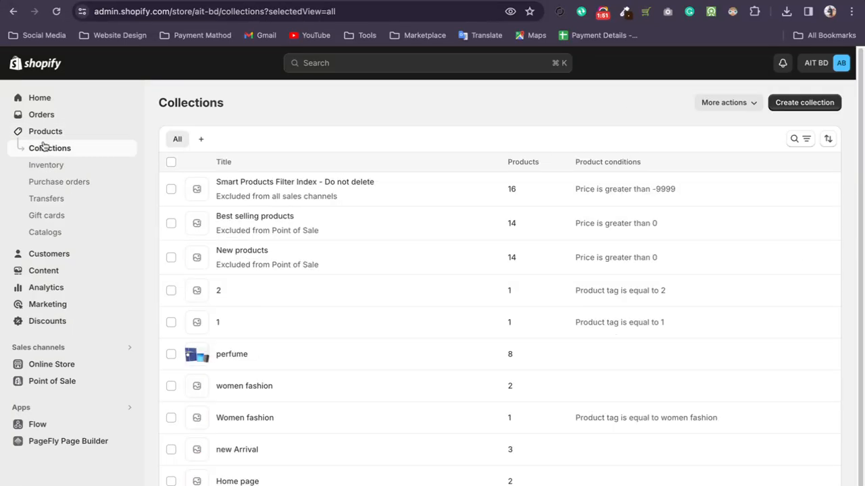
click(264, 257)
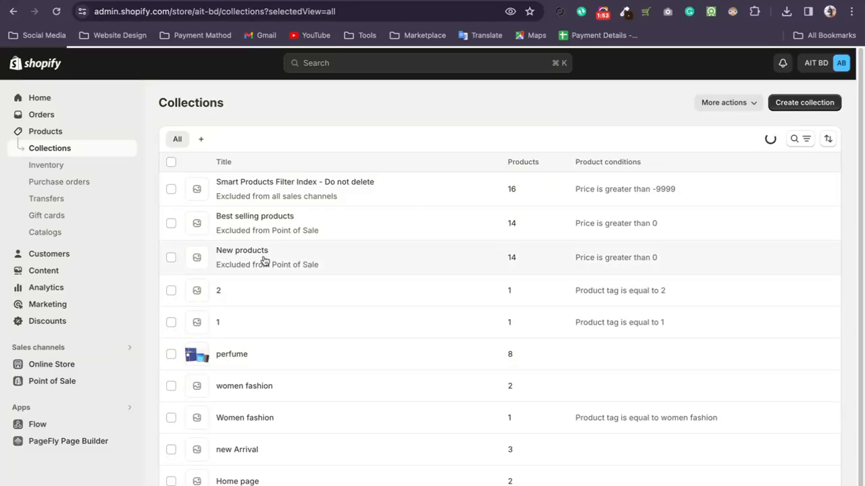
scroll(263, 256, down, 1)
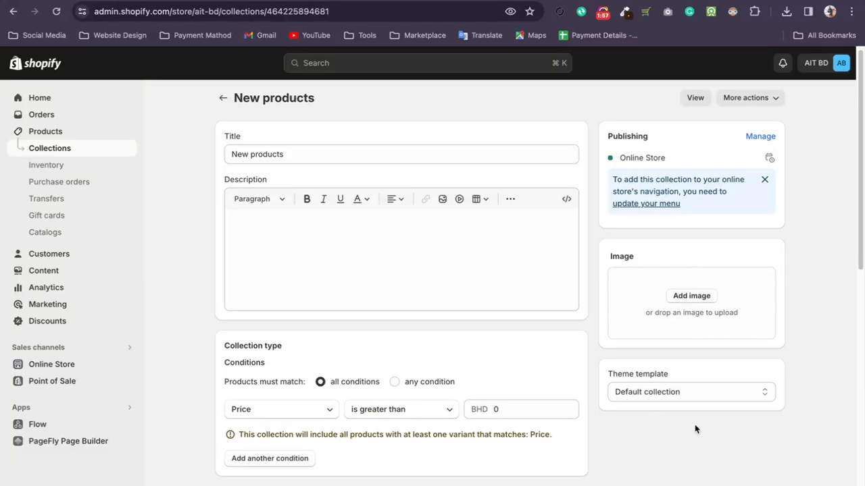
click(646, 391)
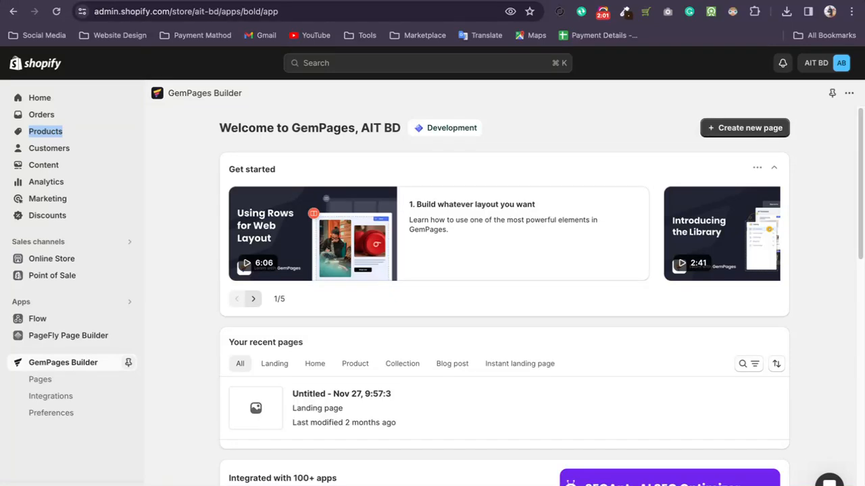
Return to the GemPages Builder tab and filter the recent pages by Landing and Home.
click(274, 364)
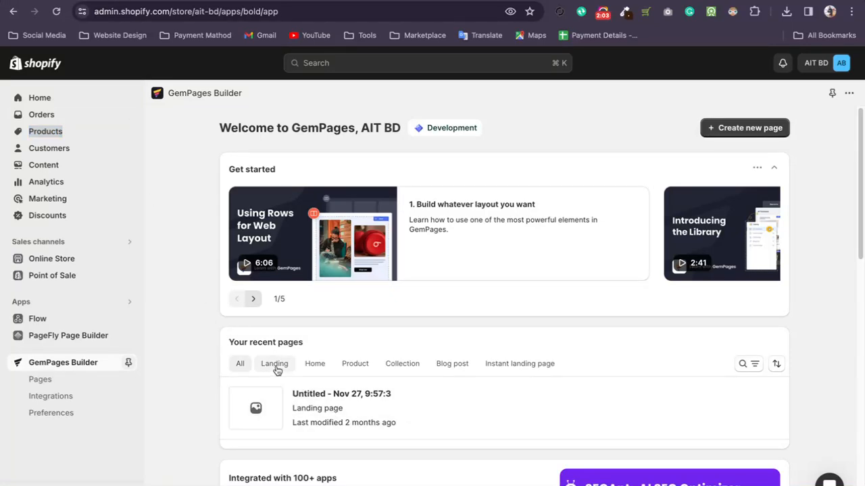
click(313, 364)
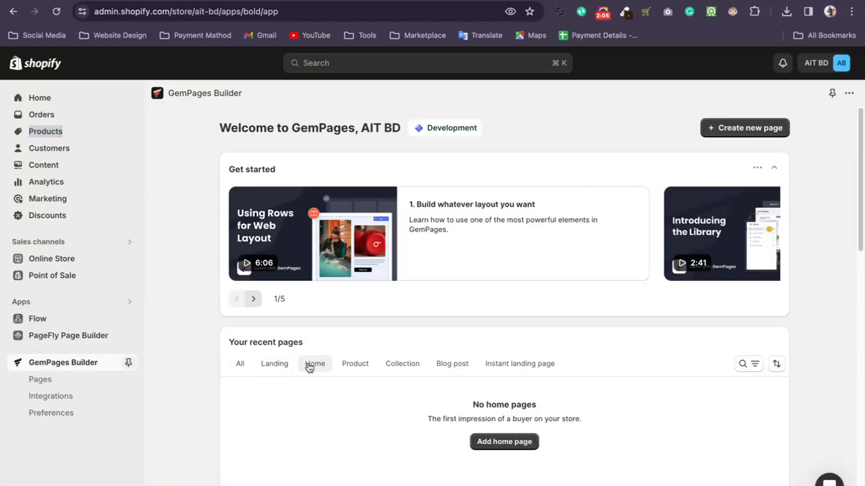
scroll(309, 365, down, 5)
scroll(309, 353, up, 2)
Filter the full GemPages page list to Home pages and show the available actions for the Shopify Original Home Template.
click(63, 380)
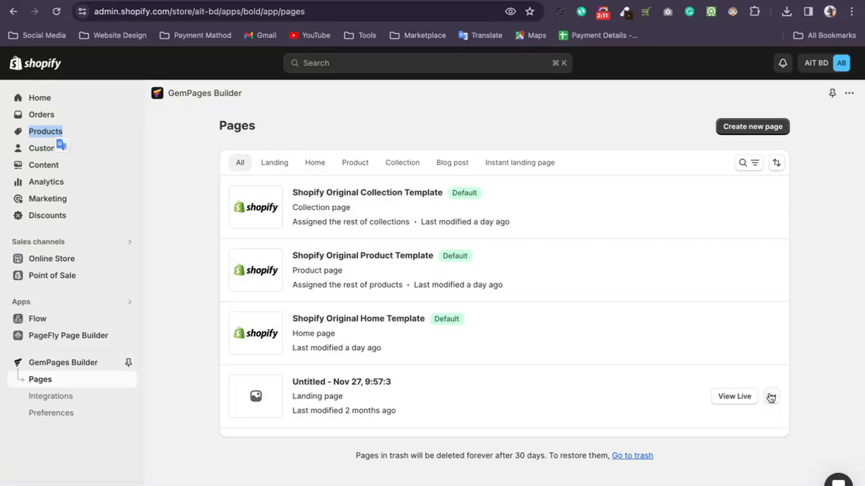
click(274, 160)
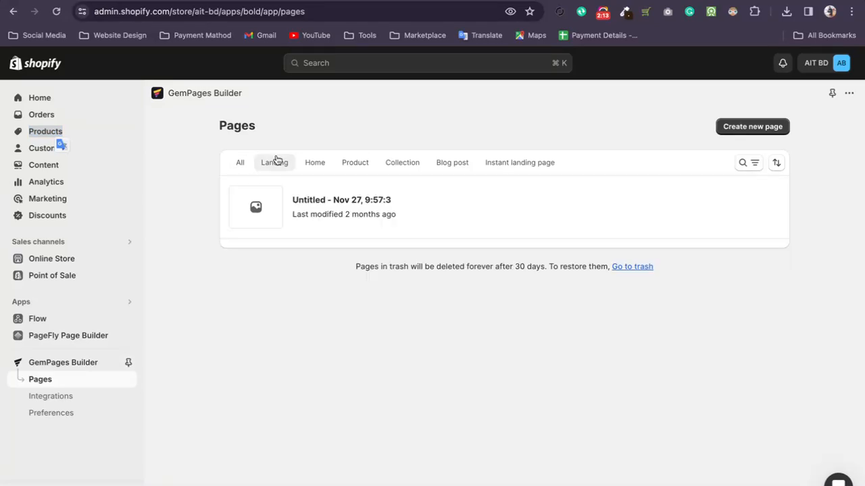
click(317, 166)
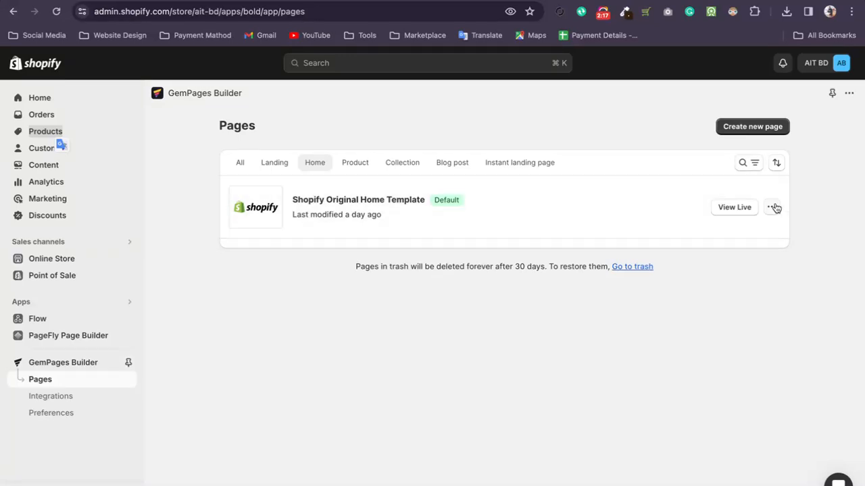
click(774, 207)
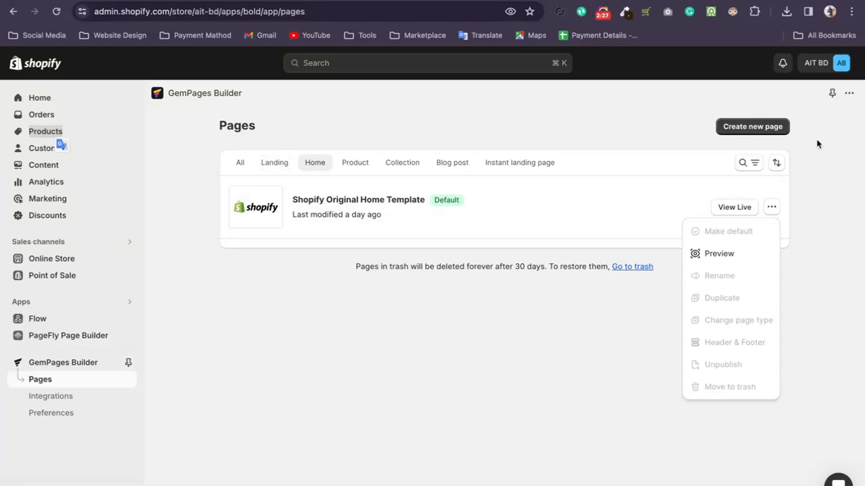
Start creating a new GemPages page, browsing the Home Page templates before choosing the One Product Store use case.
click(734, 129)
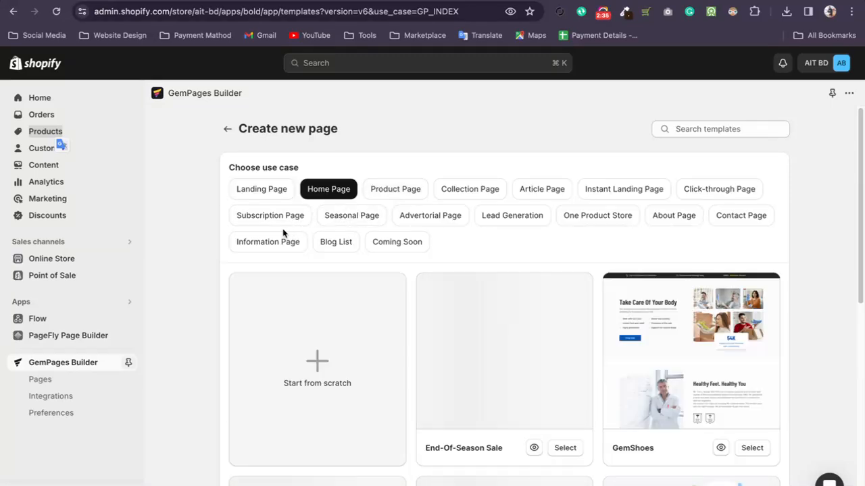
scroll(293, 231, down, 1)
scroll(334, 191, down, 1)
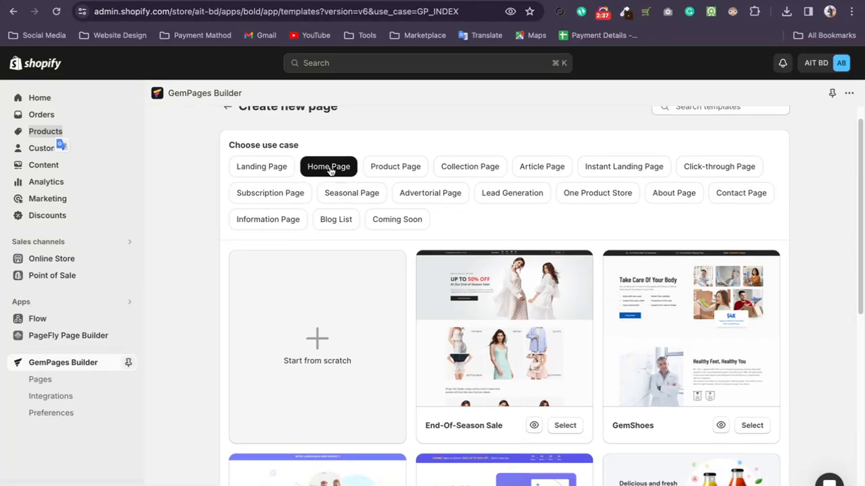
scroll(364, 200, down, 4)
scroll(365, 199, up, 5)
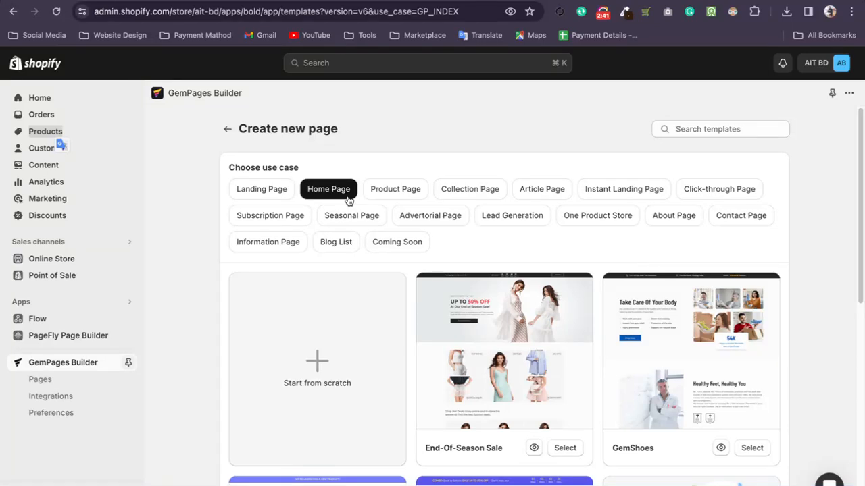
click(604, 220)
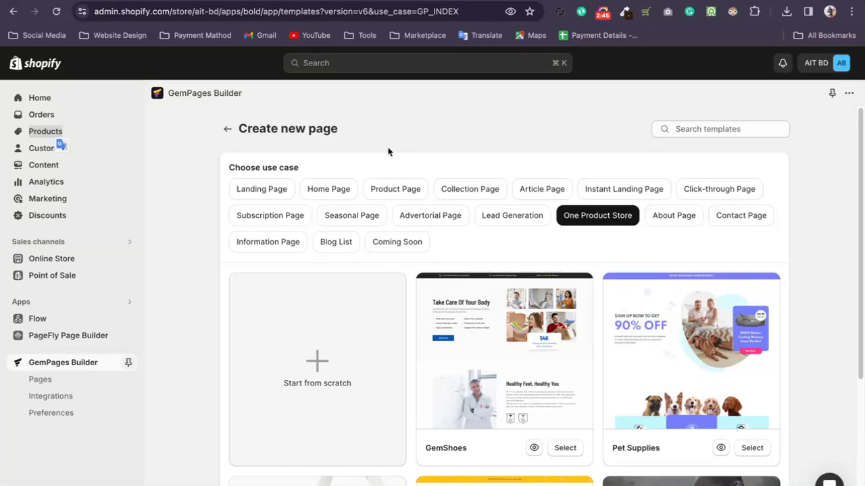
Switch the use case to Home Page and browse the first page of its templates.
click(327, 193)
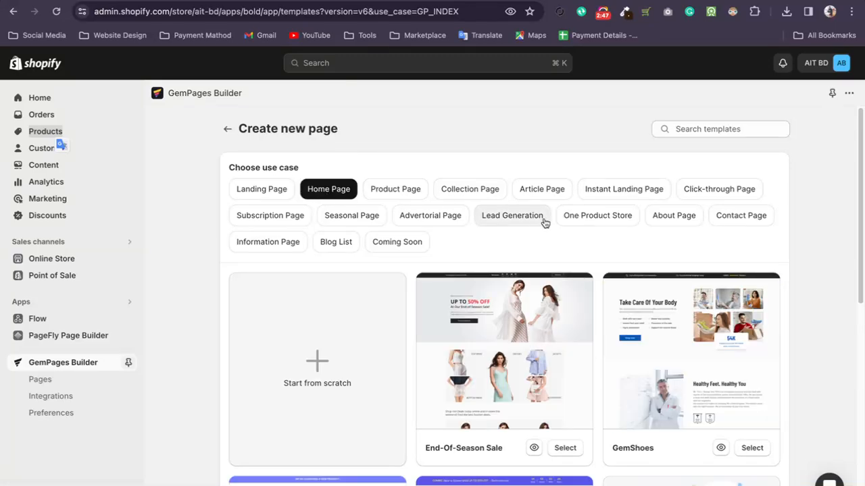
scroll(558, 209, down, 2)
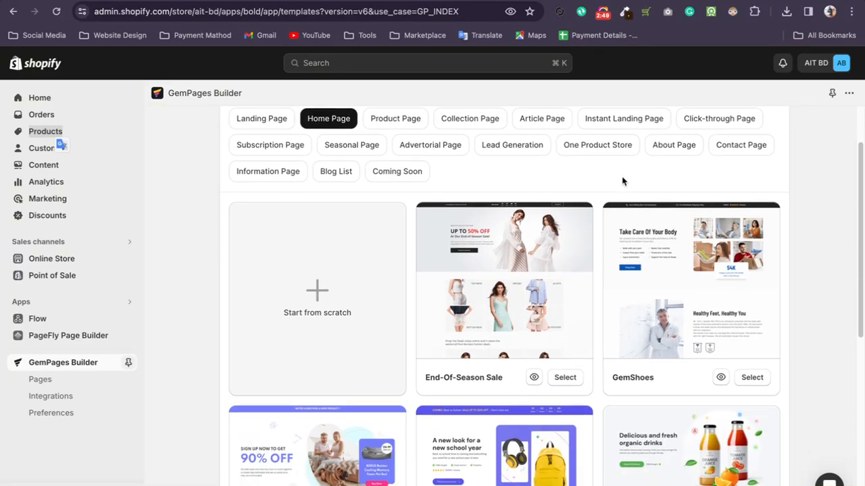
scroll(622, 181, down, 1)
scroll(622, 181, down, 1)
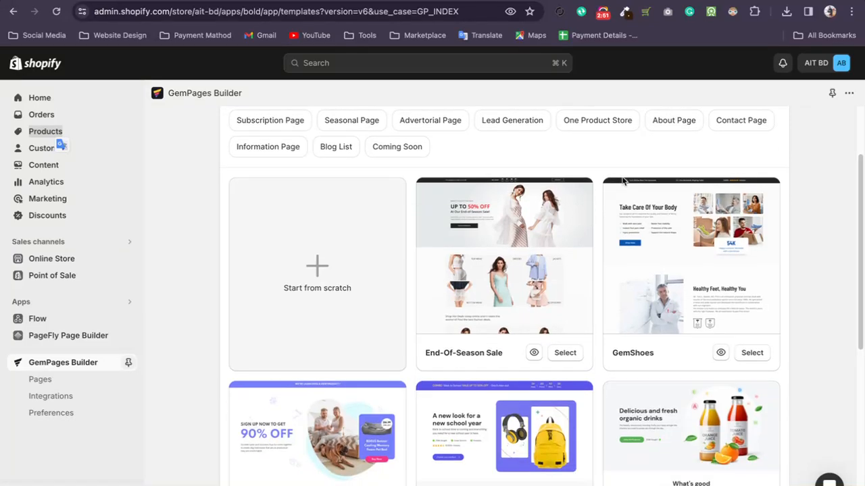
scroll(600, 190, down, 2)
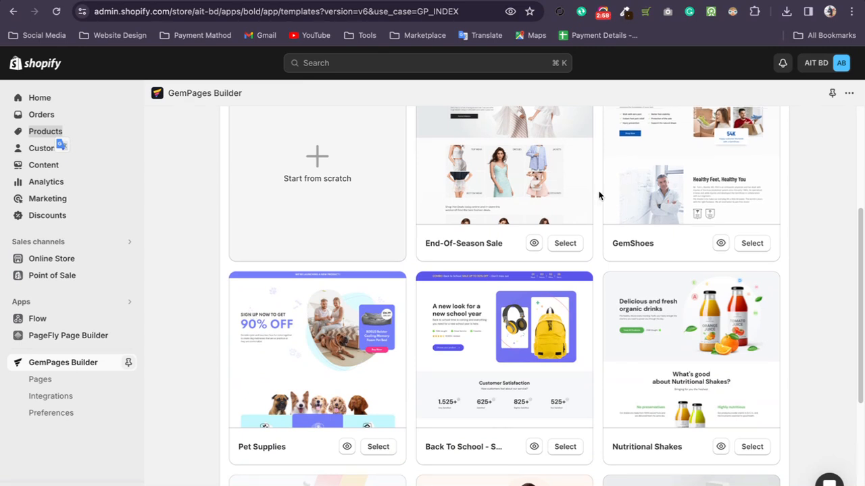
scroll(597, 194, down, 1)
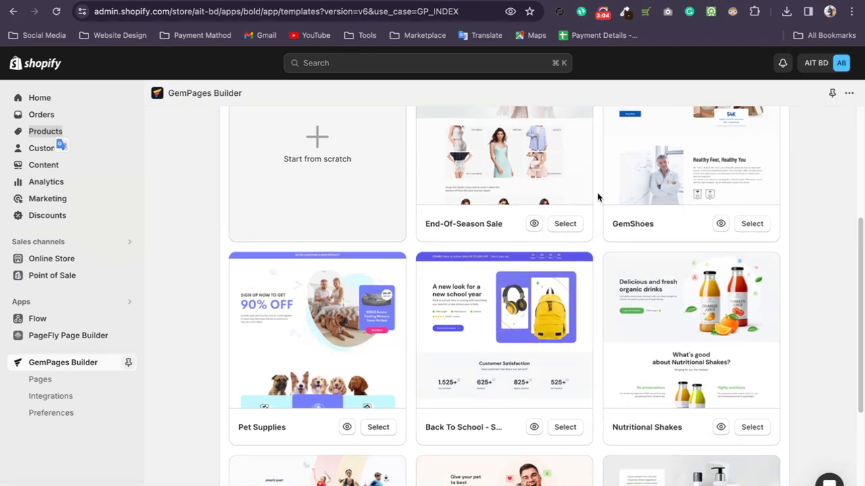
scroll(601, 297, down, 2)
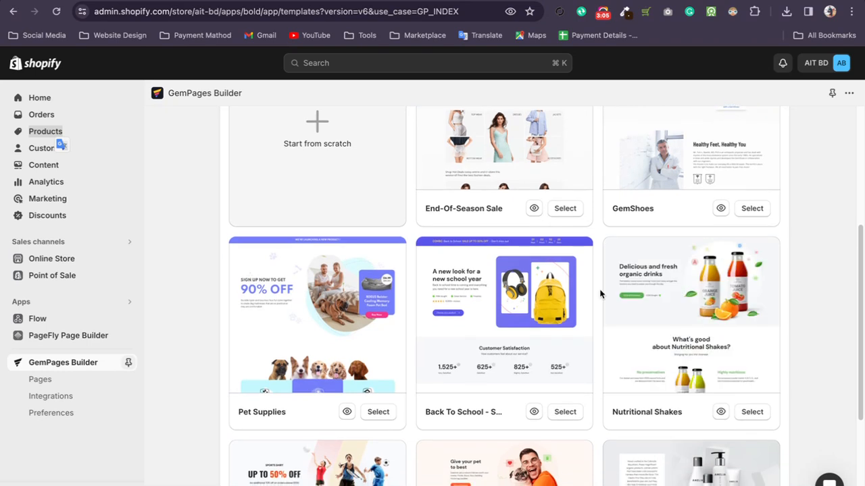
scroll(600, 294, down, 1)
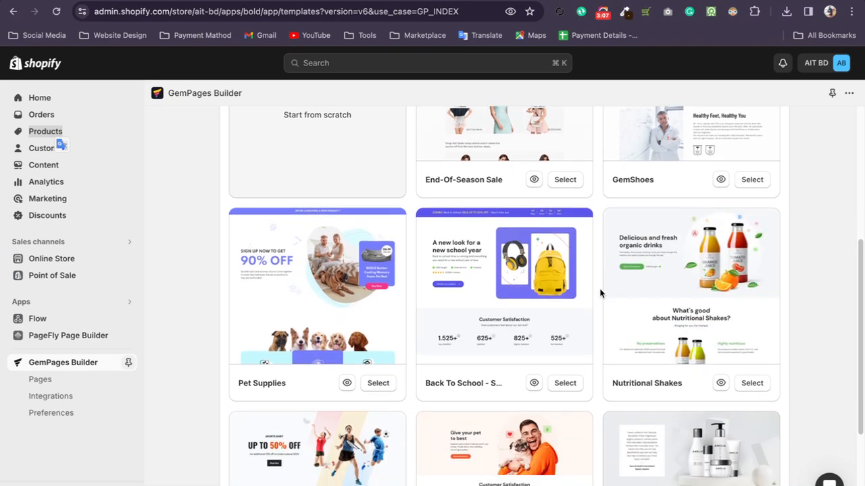
scroll(600, 293, down, 2)
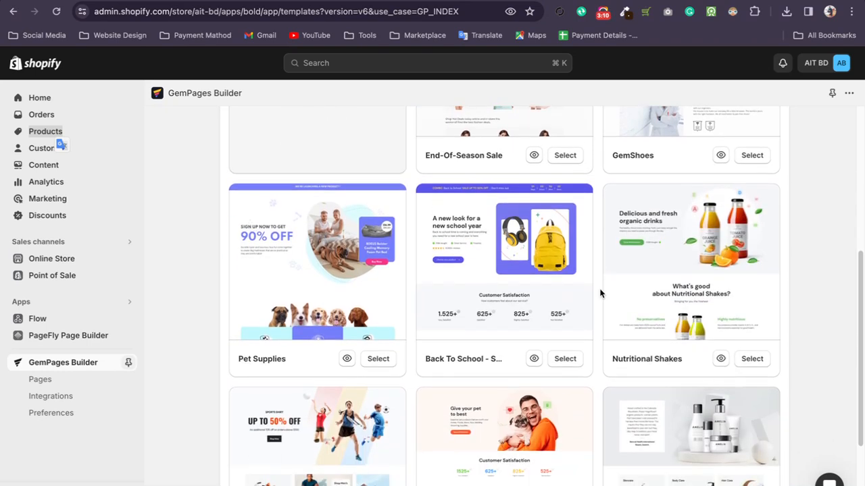
scroll(599, 293, down, 5)
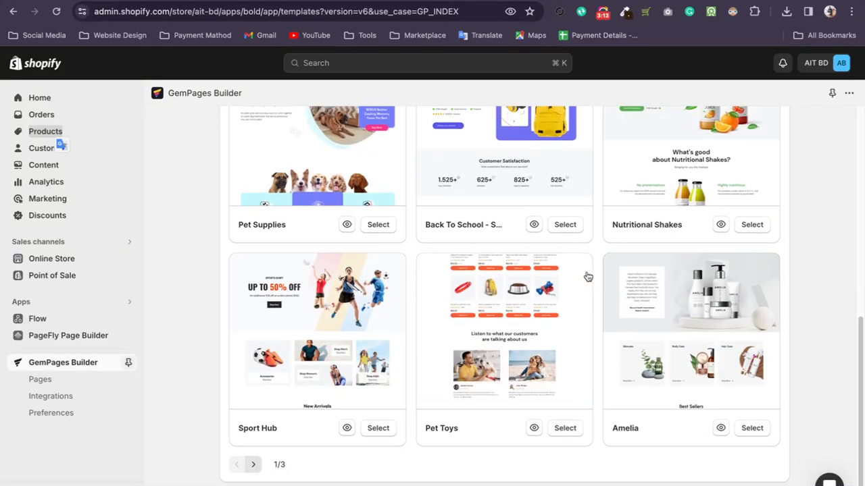
Browse the second page of Home Page templates and open the preview of the Green Furniture template.
click(253, 464)
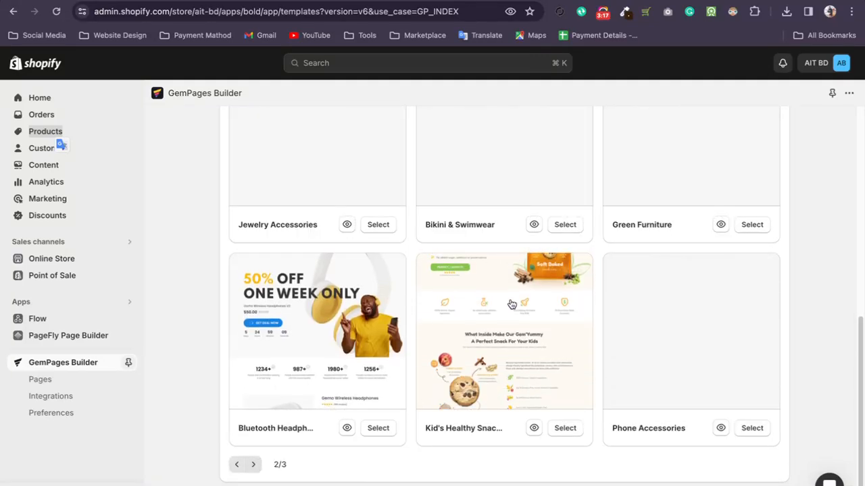
scroll(511, 290, up, 6)
scroll(508, 312, up, 3)
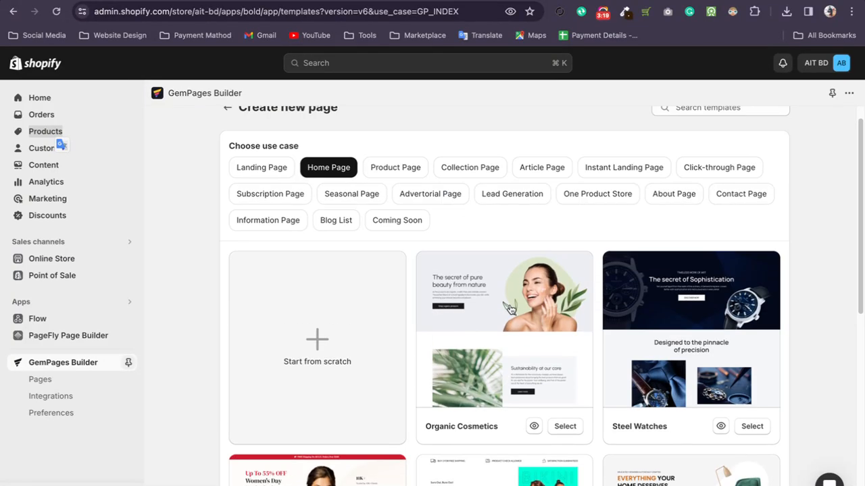
scroll(585, 229, down, 1)
scroll(659, 260, down, 3)
click(720, 384)
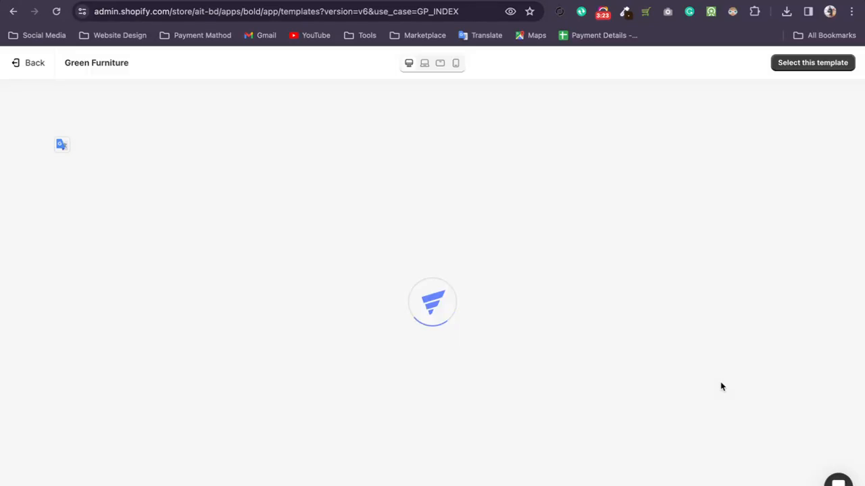
Switch the Green Furniture preview to the tablet and mobile sizes and back to desktop.
click(439, 62)
click(456, 63)
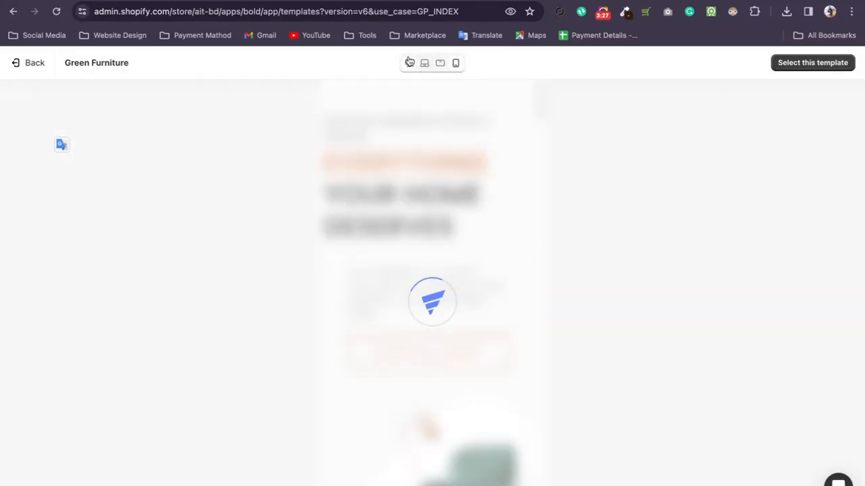
click(409, 63)
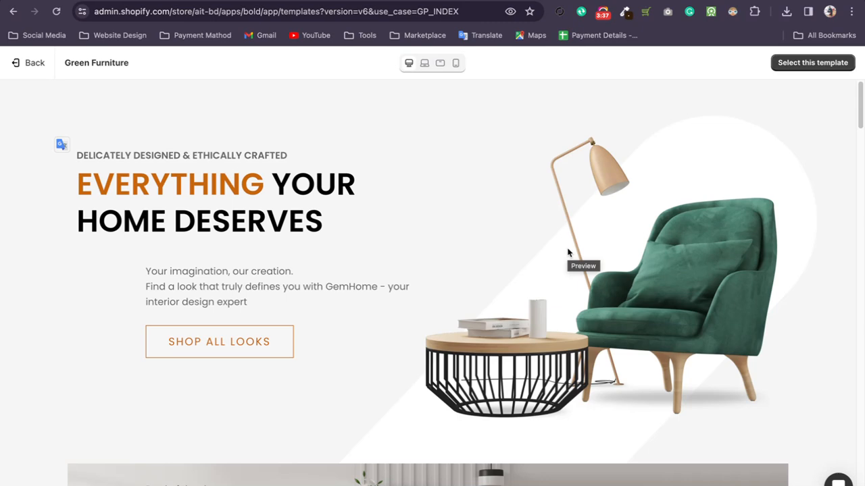
Examine the sections of the Green Furniture desktop preview down to the featured products, and return to the hero banner.
scroll(447, 223, down, 5)
scroll(447, 223, down, 4)
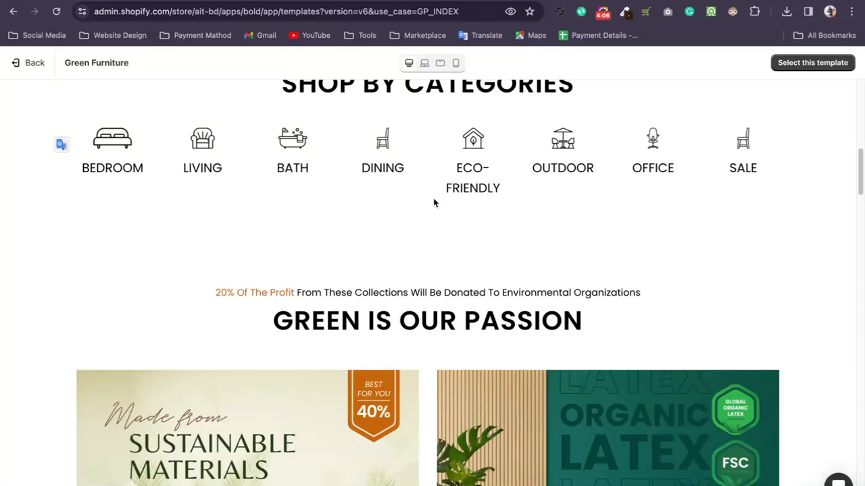
scroll(433, 202, down, 10)
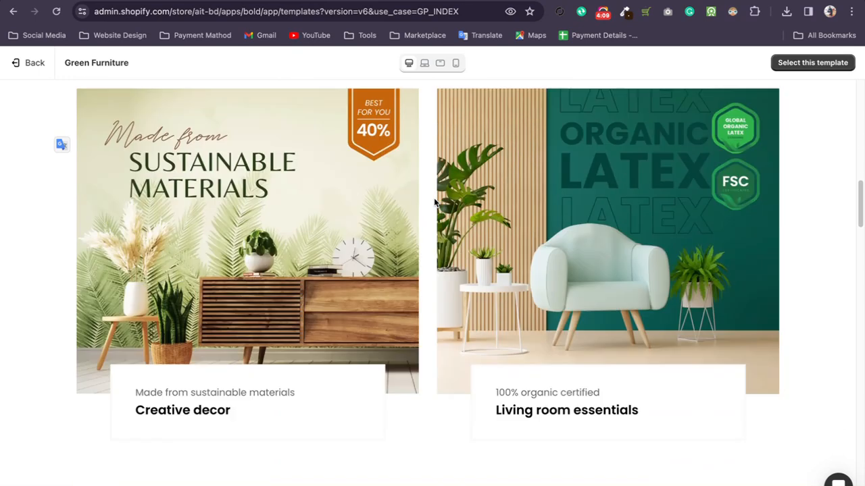
scroll(434, 203, down, 2)
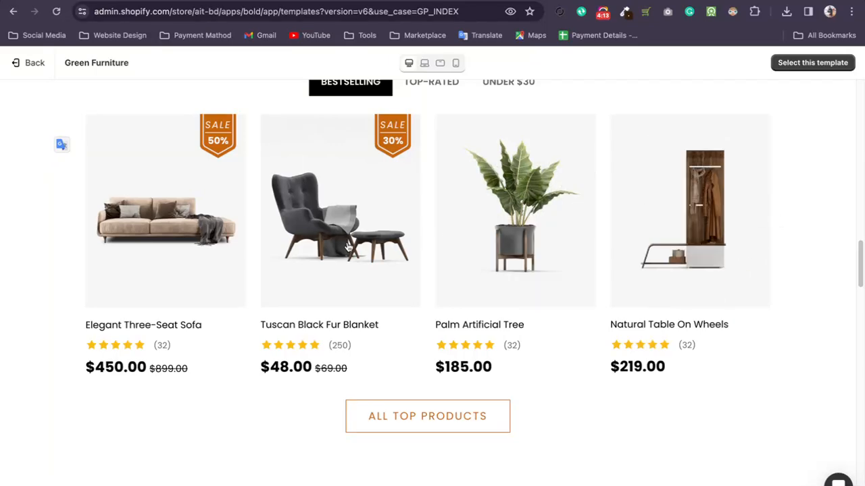
scroll(569, 283, up, 12)
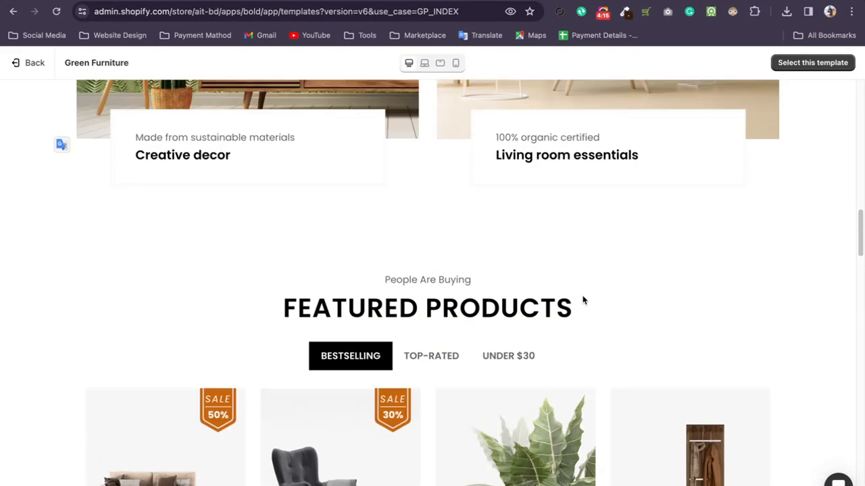
scroll(569, 283, up, 5)
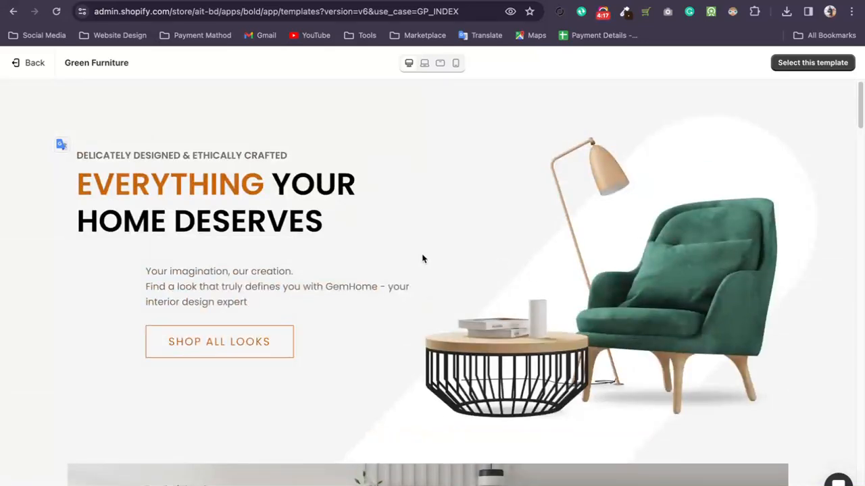
Preview the Green Furniture template at tablet and mobile sizes, checking the mobile layout down to Shop by Categories.
click(439, 64)
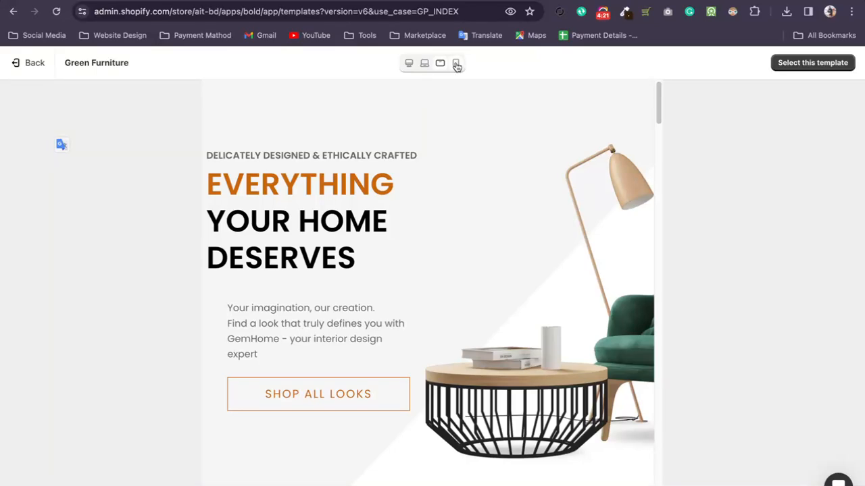
click(455, 64)
scroll(491, 272, down, 6)
scroll(490, 273, down, 7)
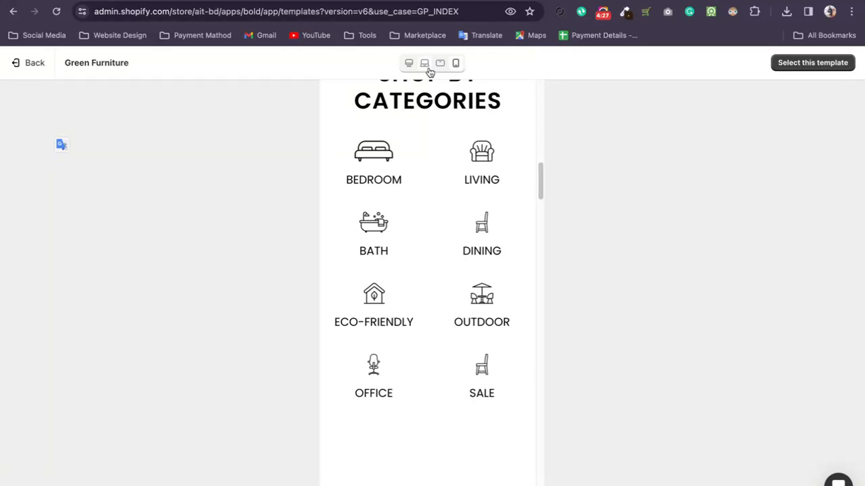
Review the featured products in the desktop preview and select the Green Furniture template for the new page.
click(410, 63)
scroll(447, 281, down, 4)
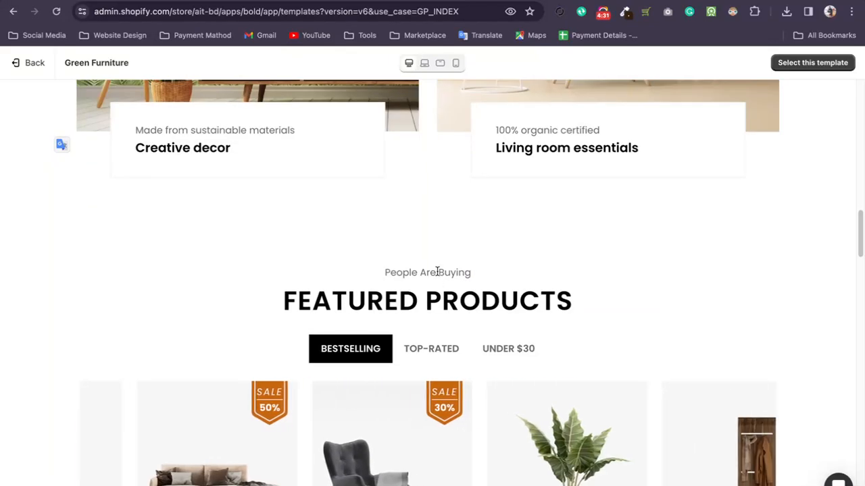
scroll(476, 259, down, 1)
scroll(527, 215, down, 5)
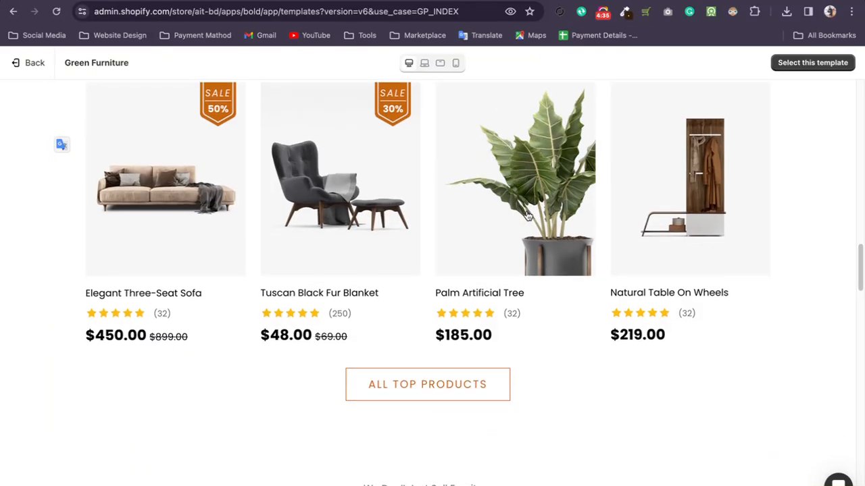
scroll(394, 212, up, 5)
scroll(586, 222, up, 15)
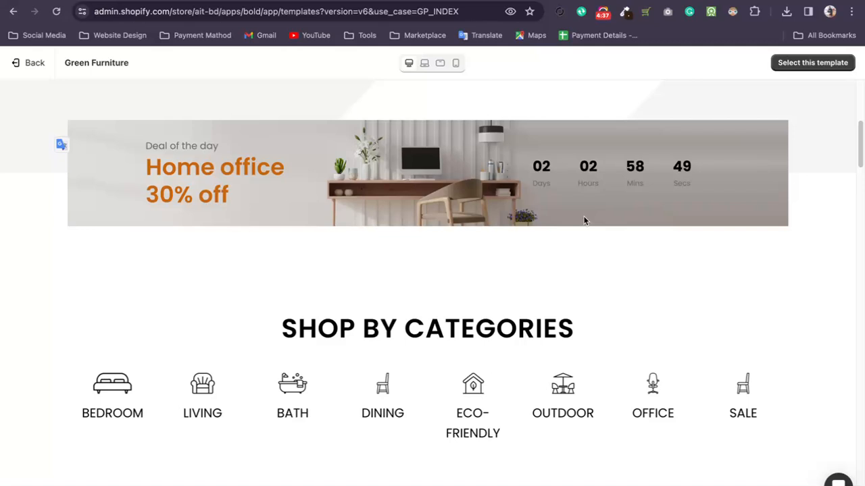
click(822, 60)
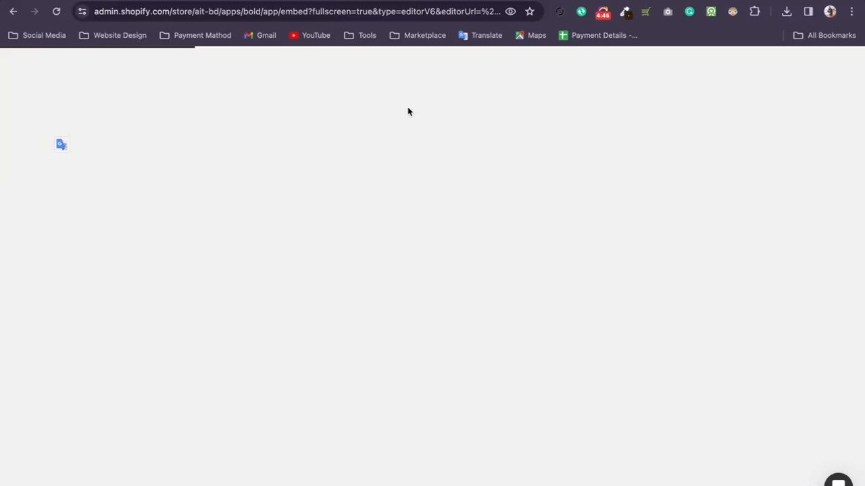
click(602, 12)
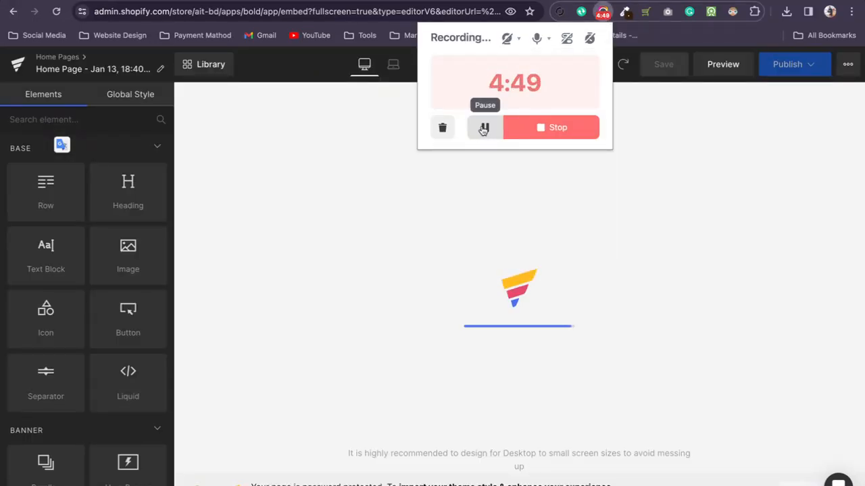
click(322, 150)
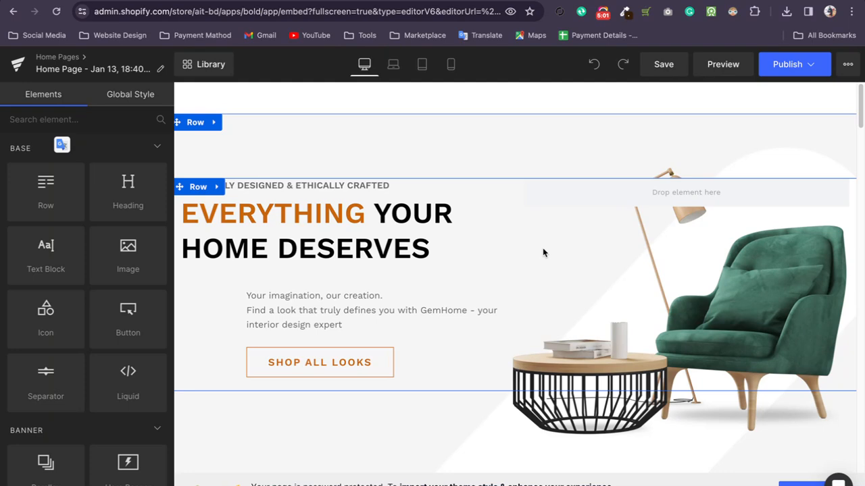
Inspect the settings of the collection images and the GREEN IS OUR PASSION text block, and return to the elements list.
scroll(542, 253, down, 10)
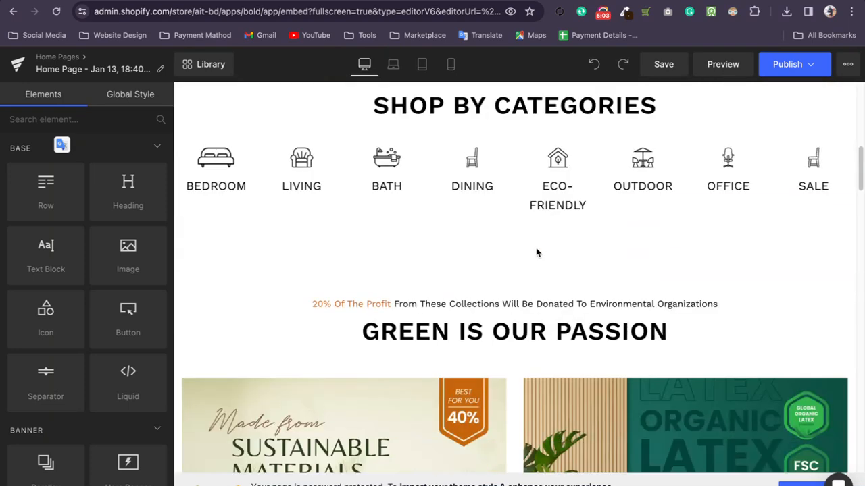
scroll(398, 226, down, 2)
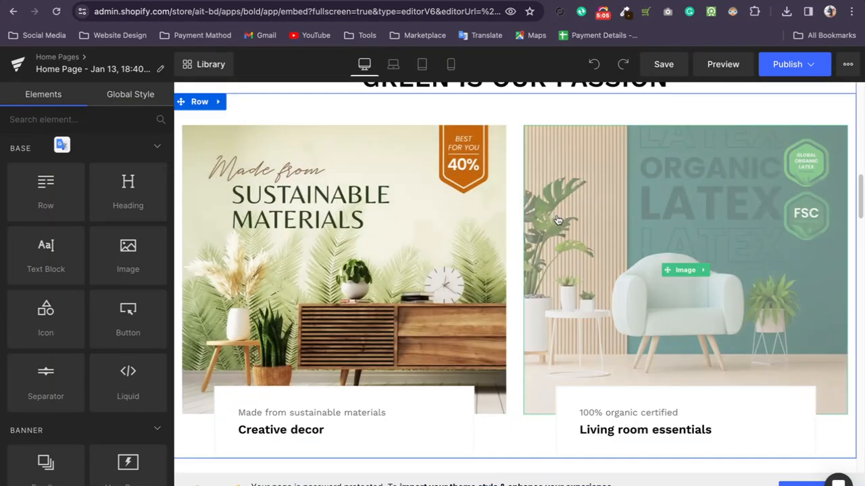
click(531, 226)
scroll(405, 229, up, 3)
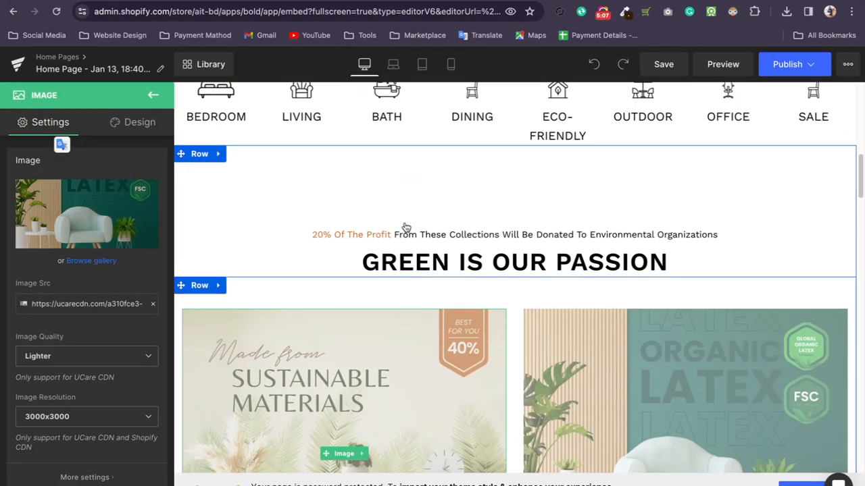
click(383, 296)
click(422, 265)
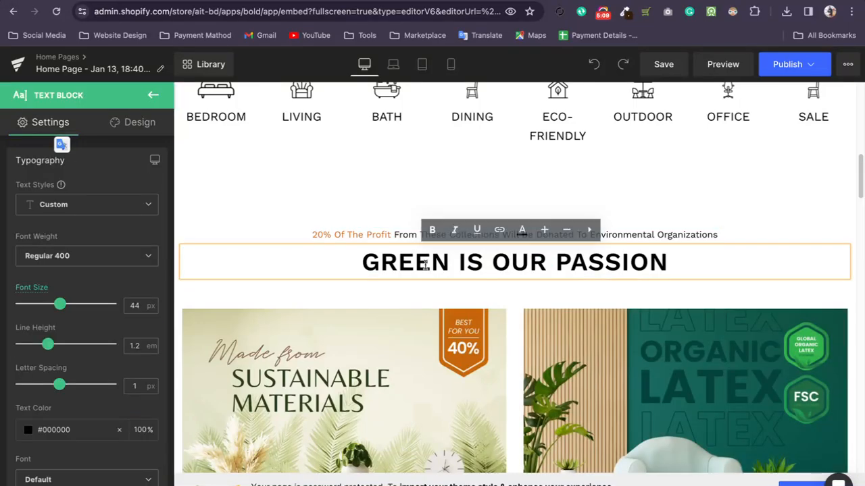
click(378, 312)
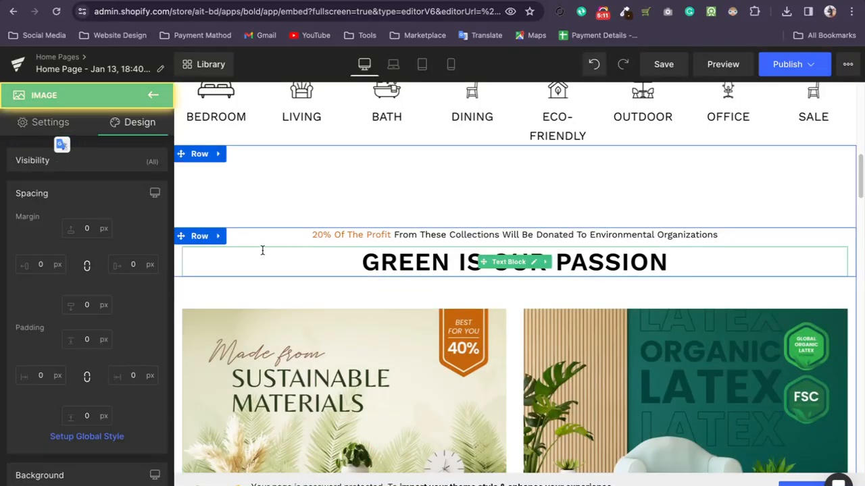
click(153, 99)
Check the layout settings of the Bedroom-to-Dining row under Shop by Categories, and return to the elements list.
scroll(338, 270, up, 4)
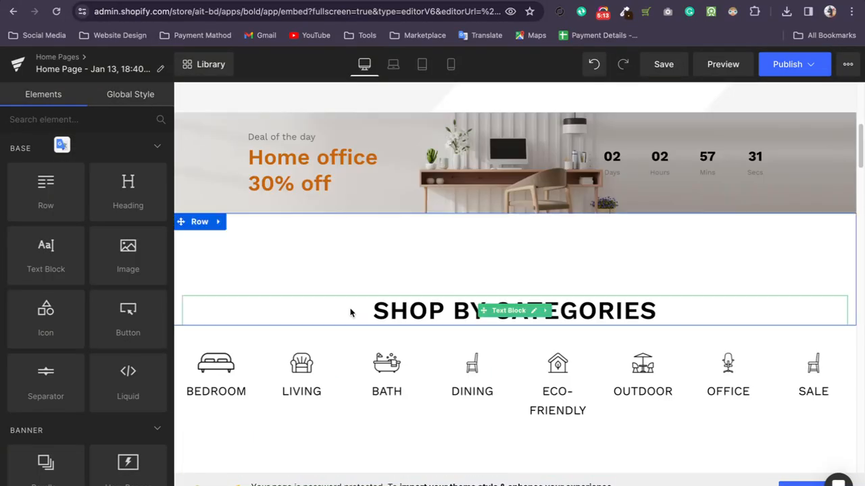
click(320, 348)
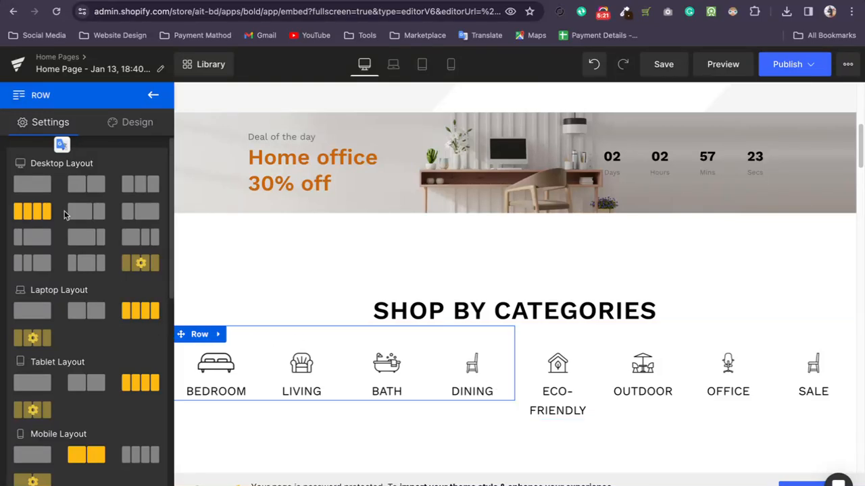
click(150, 98)
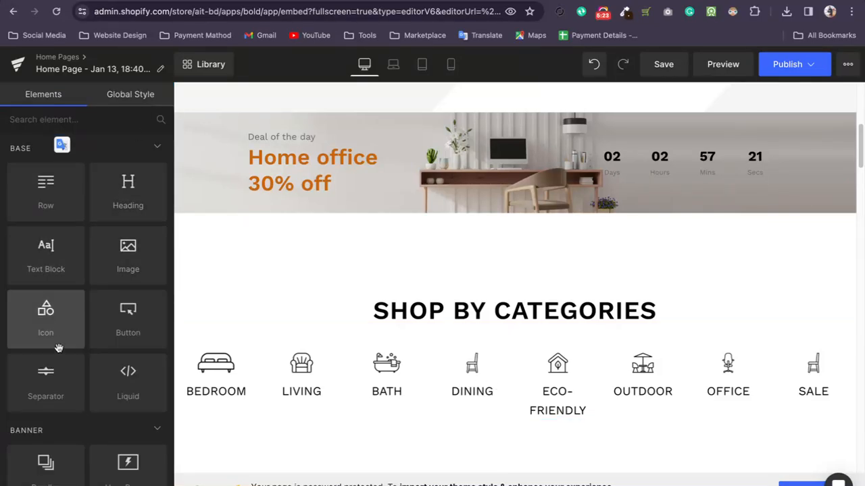
Browse the available page elements in the Base, Banner and Stack groups.
scroll(64, 311, down, 2)
scroll(67, 324, down, 3)
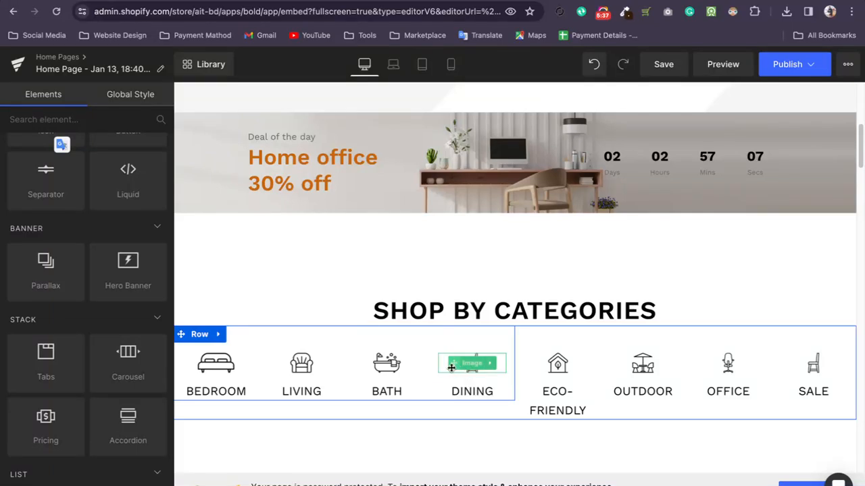
scroll(127, 290, up, 3)
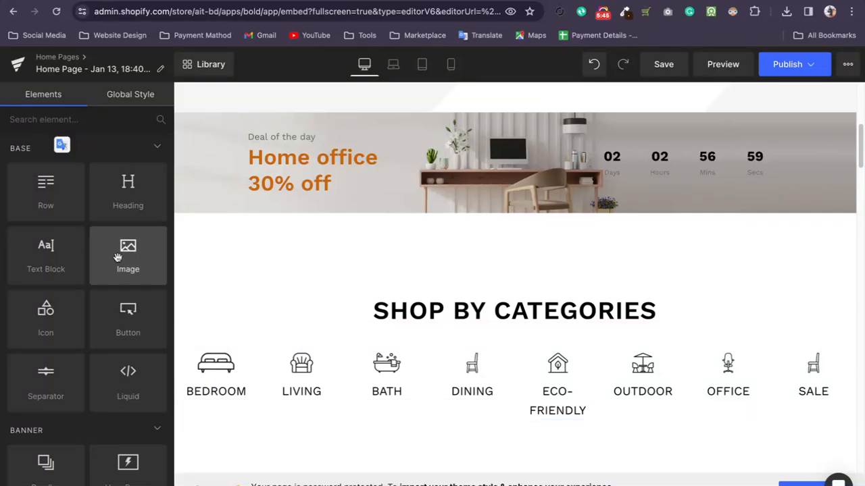
Check the hero section at laptop, tablet and mobile sizes, return to the desktop view and dismiss the responsive layout notice.
scroll(536, 338, up, 5)
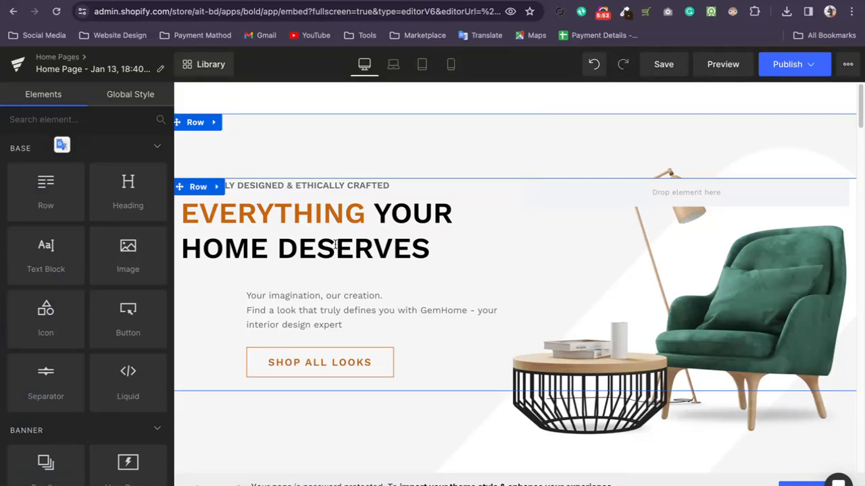
click(393, 64)
click(423, 64)
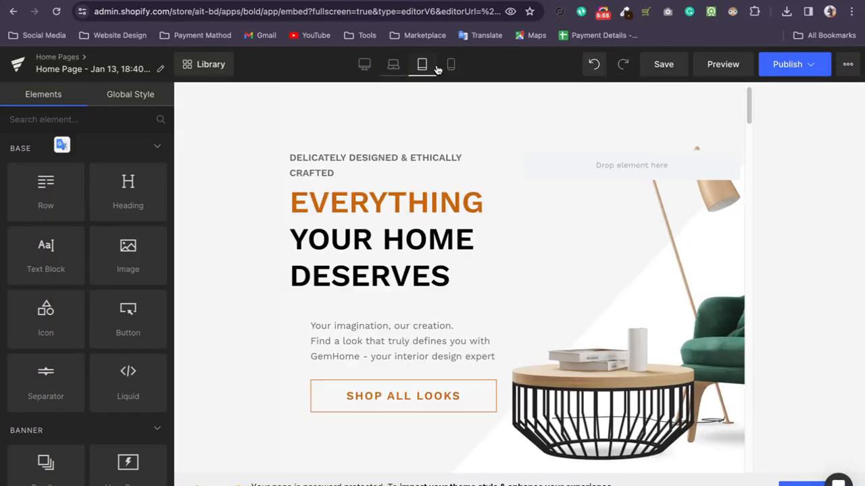
click(451, 64)
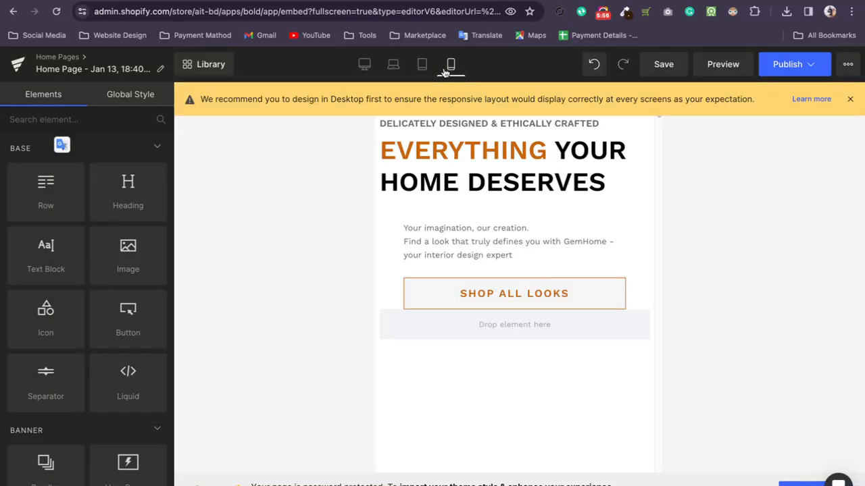
click(364, 65)
click(850, 100)
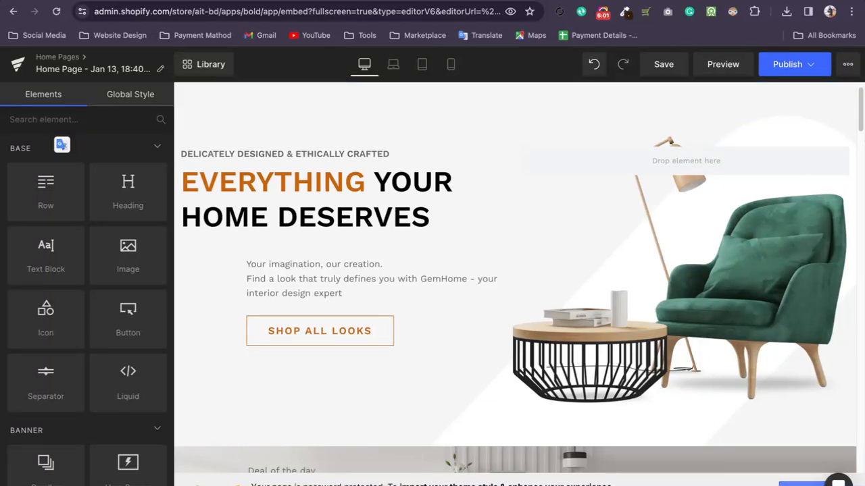
click(801, 484)
click(335, 308)
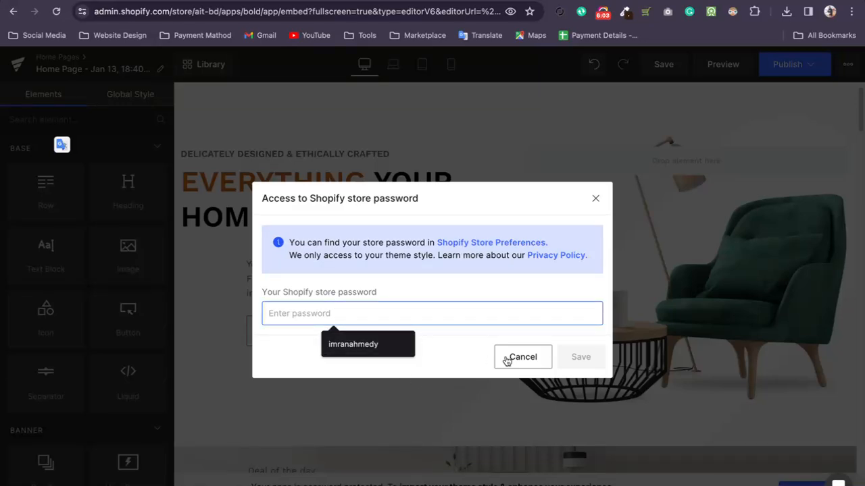
click(595, 198)
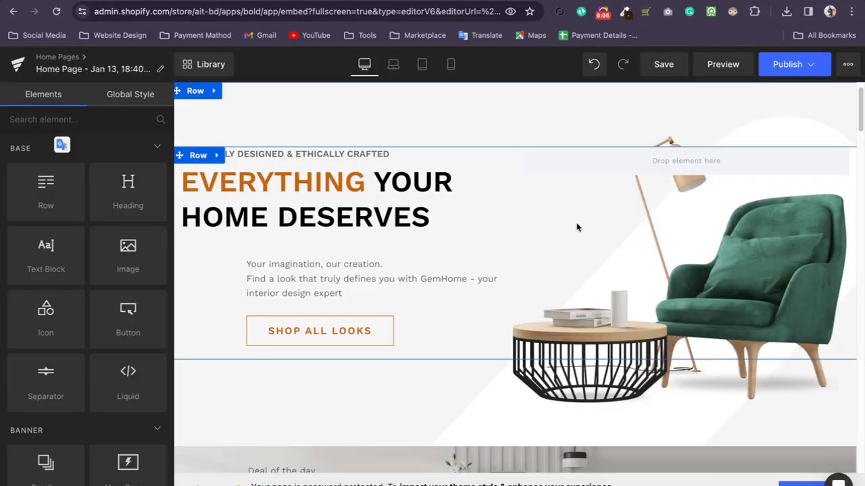
Reopen the store password request and look through the Online Store preferences in the Shopify admin for the password.
click(801, 483)
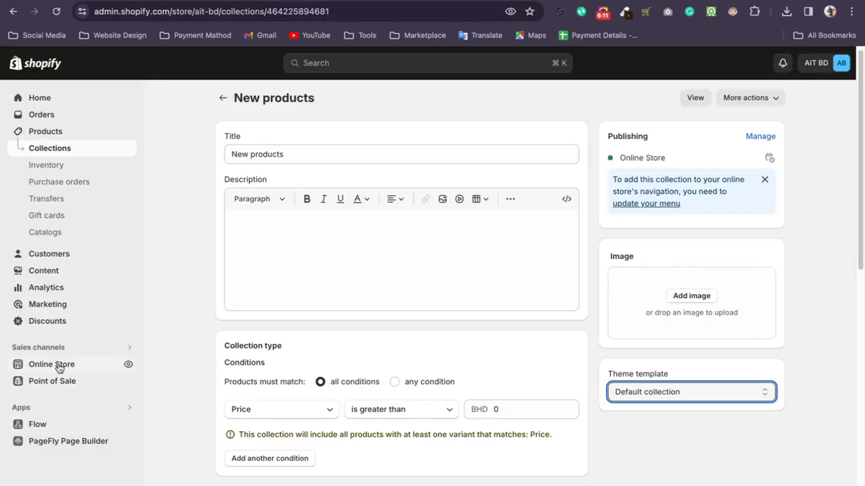
click(58, 365)
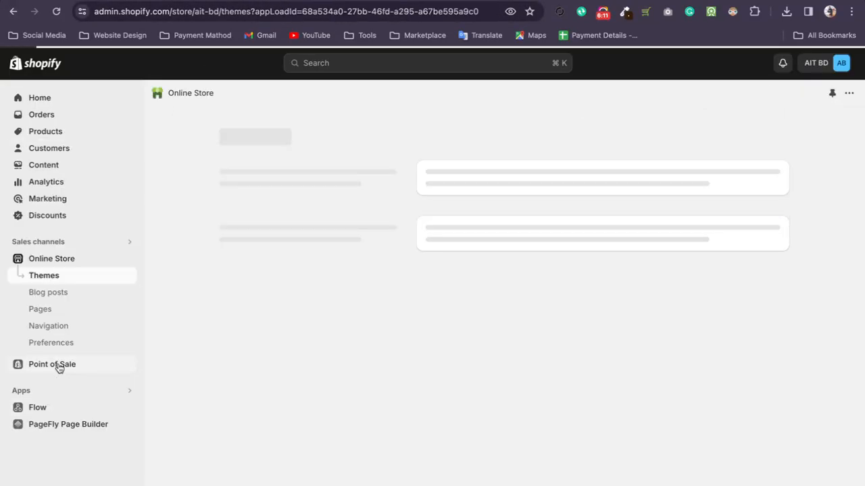
click(60, 348)
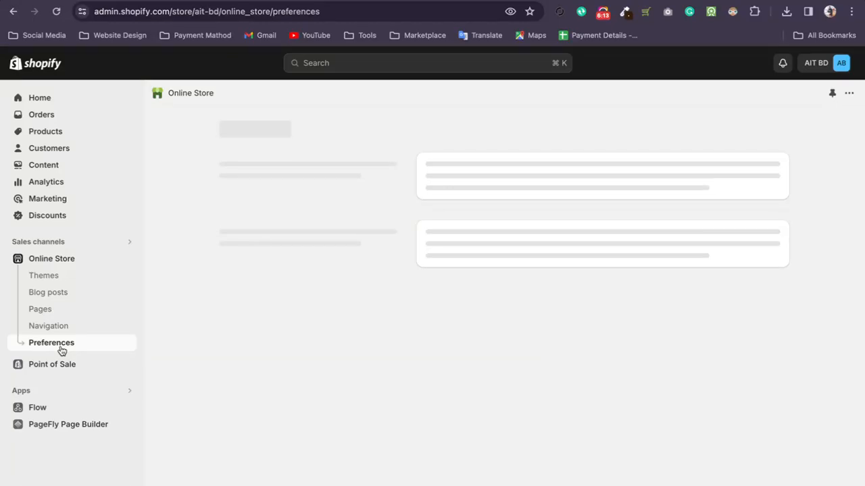
scroll(455, 347, down, 10)
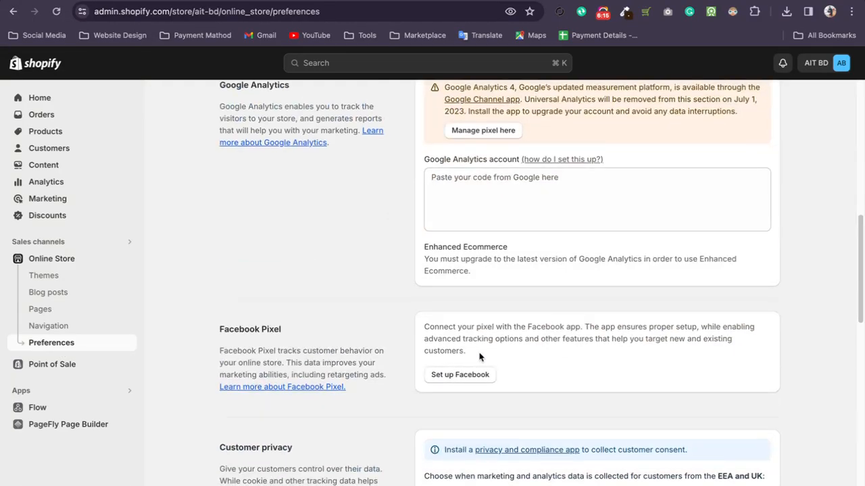
scroll(479, 355, down, 8)
click(458, 327)
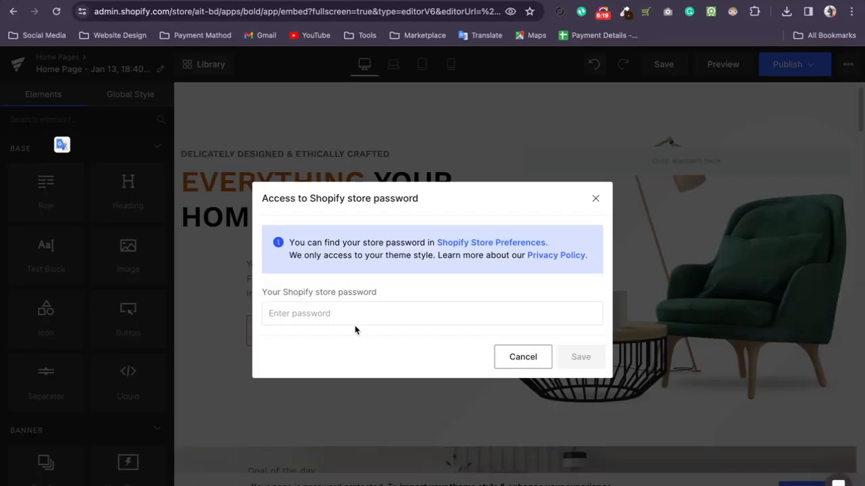
Try to save the Shopify store password for theme style access, and close the request.
click(354, 318)
text(1)
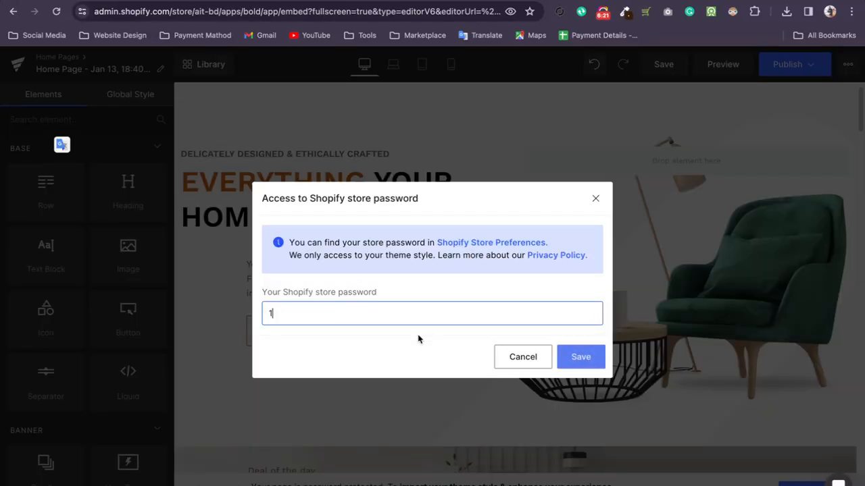
click(582, 361)
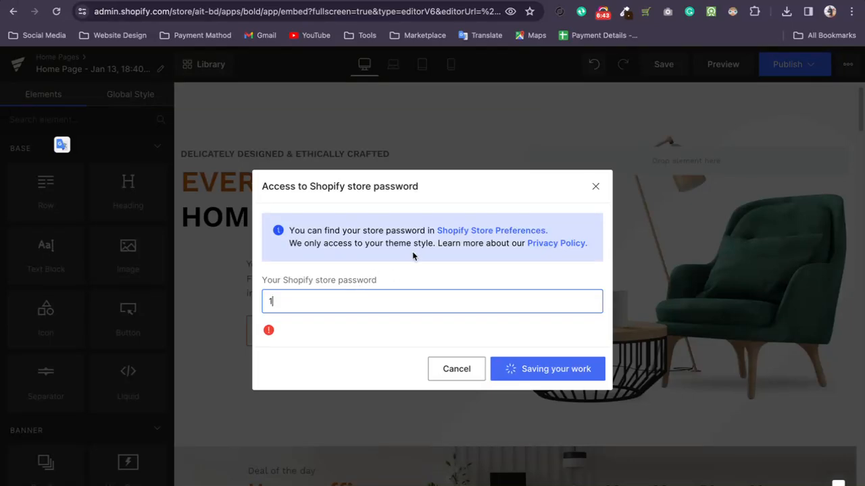
click(596, 187)
Look at the Global Style settings, dismiss the Introducing Global Style notice and return to the elements list.
scroll(519, 331, down, 2)
scroll(519, 332, up, 2)
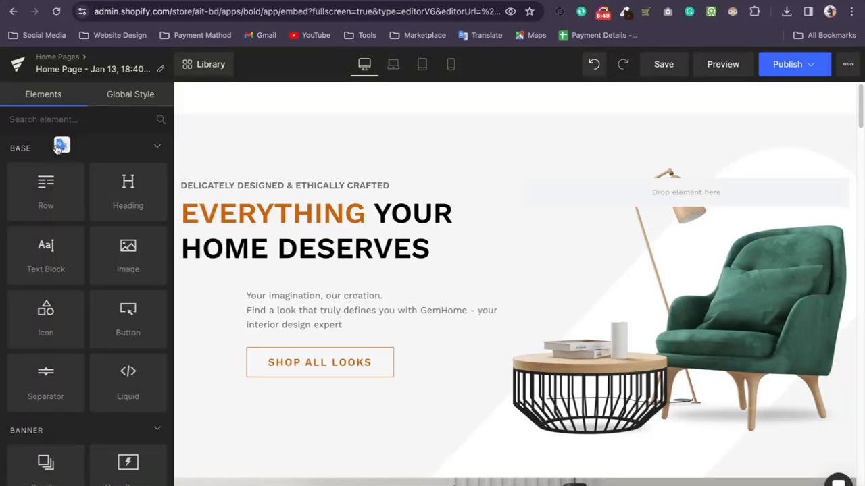
click(131, 95)
click(56, 99)
click(101, 105)
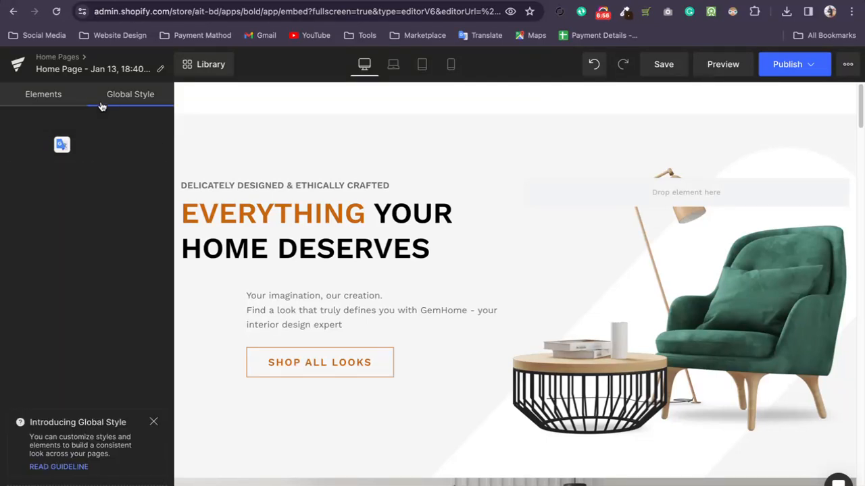
click(155, 422)
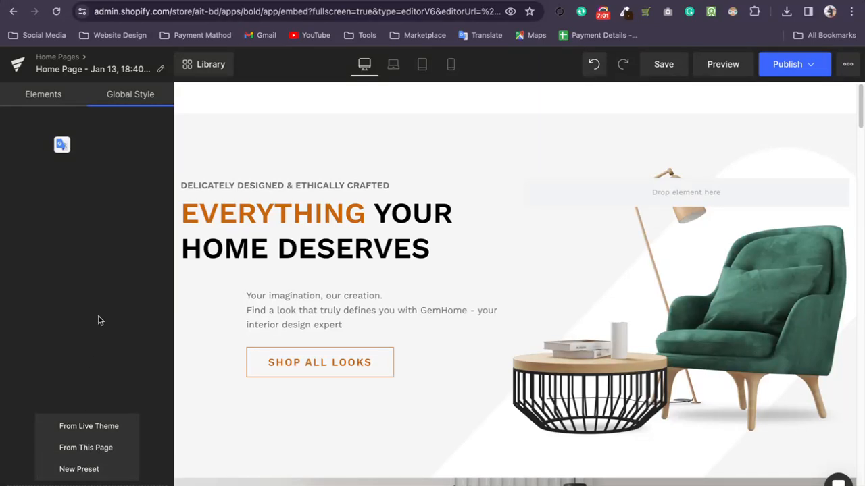
click(48, 100)
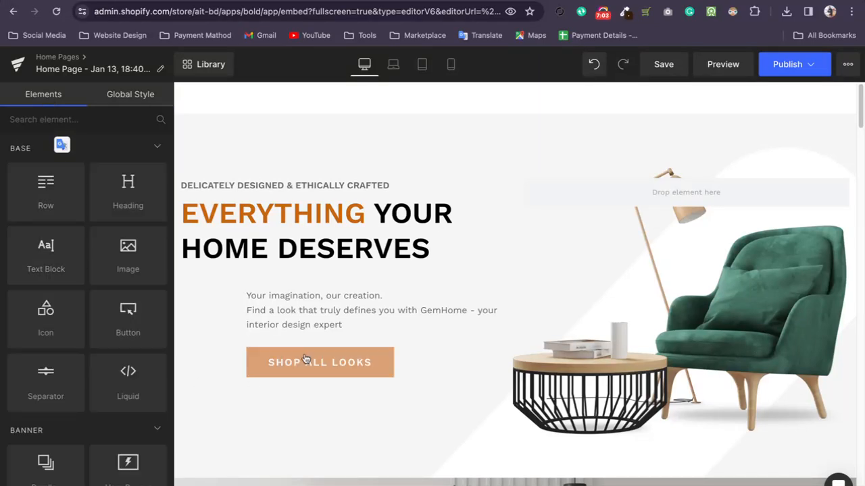
Inspect the typography settings of the EVERYTHING YOUR HOME DESERVES text block in the hero section.
click(367, 229)
click(434, 225)
click(463, 228)
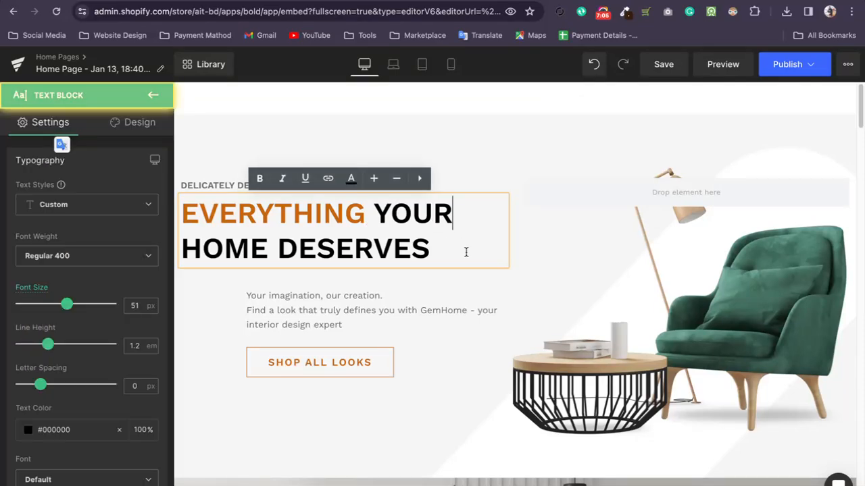
click(467, 263)
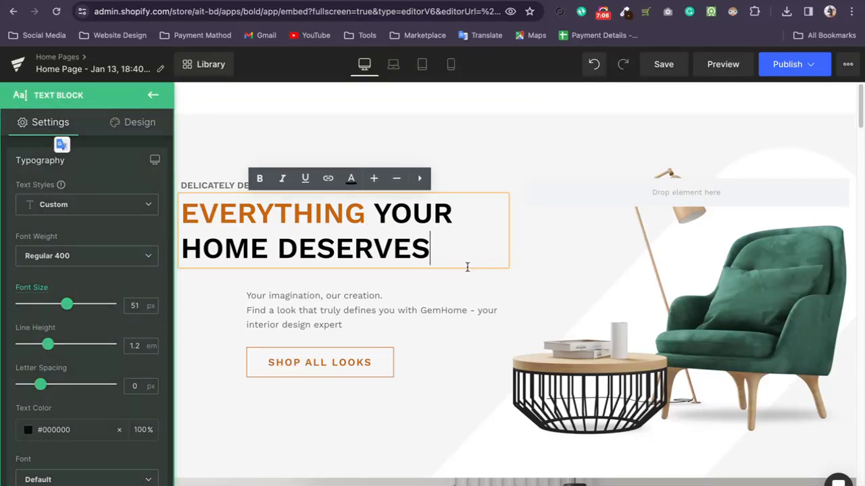
Compare the layout settings of the outer hero row and the row nested inside it.
click(522, 241)
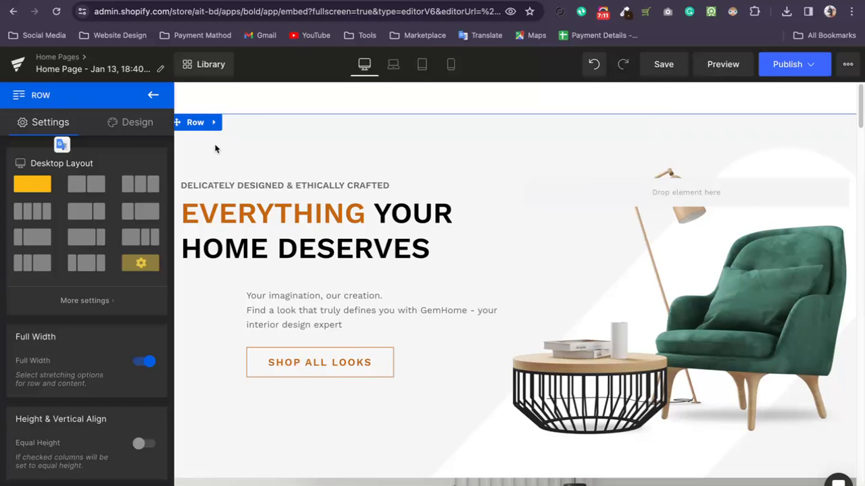
click(198, 126)
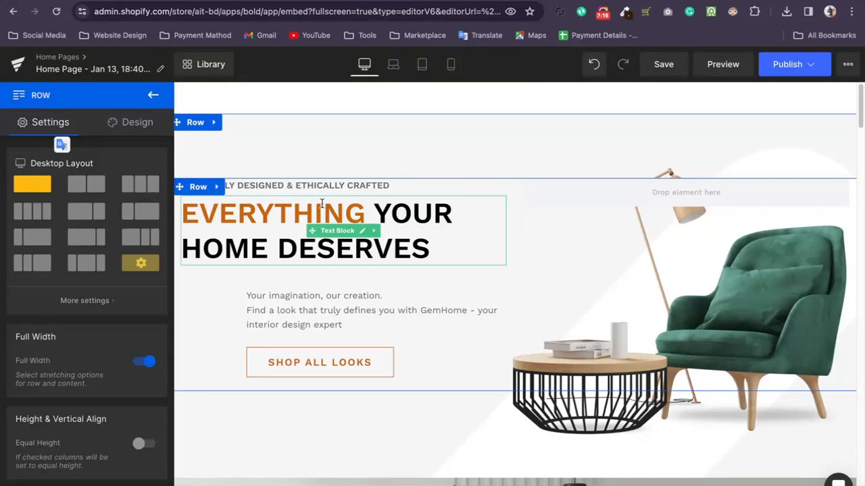
click(231, 210)
click(221, 156)
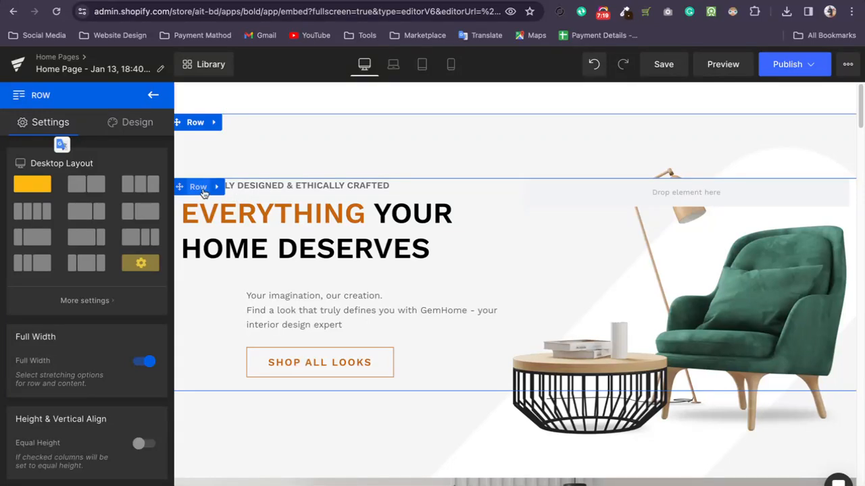
click(203, 192)
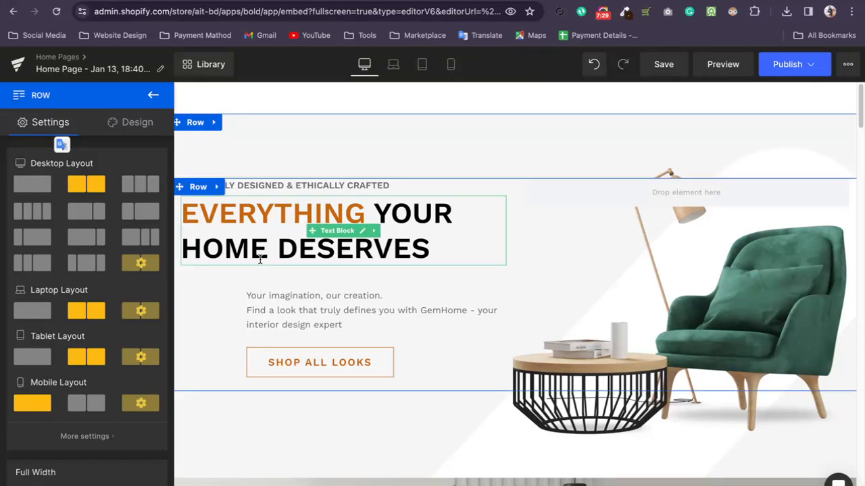
Change the text color of the word EVERYTHING in the hero heading to dark brown.
click(250, 209)
click(274, 238)
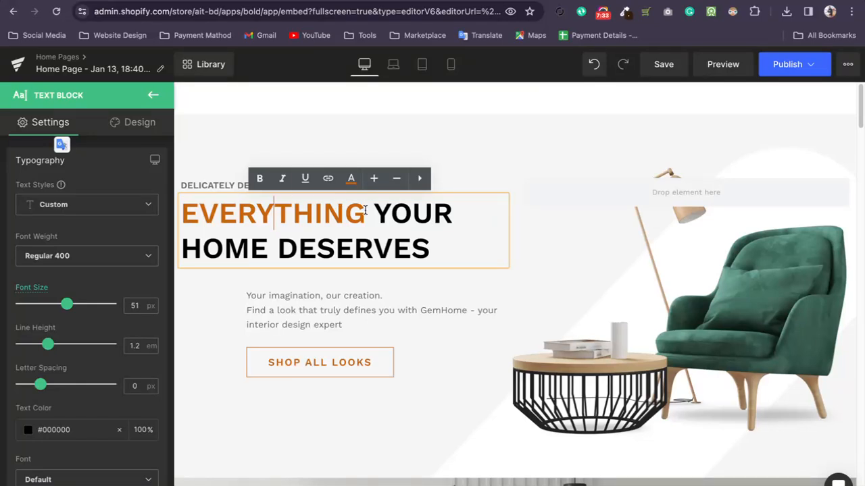
drag(365, 211, 188, 214)
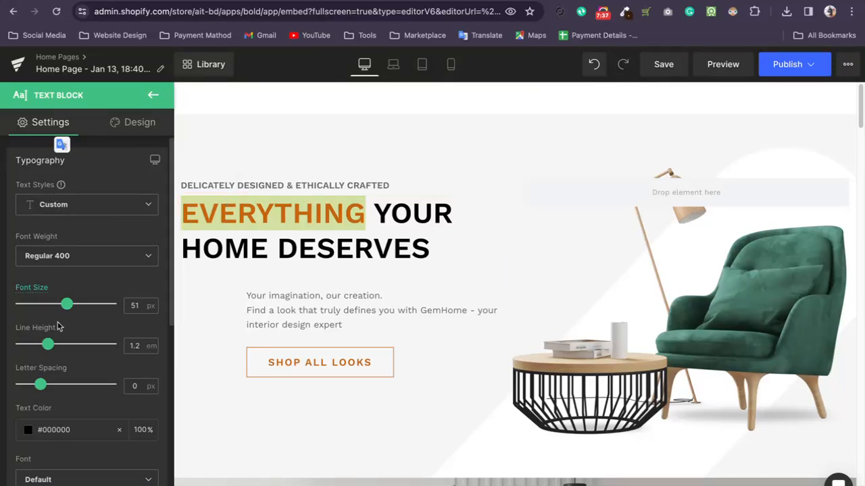
click(316, 214)
drag(366, 213, 231, 192)
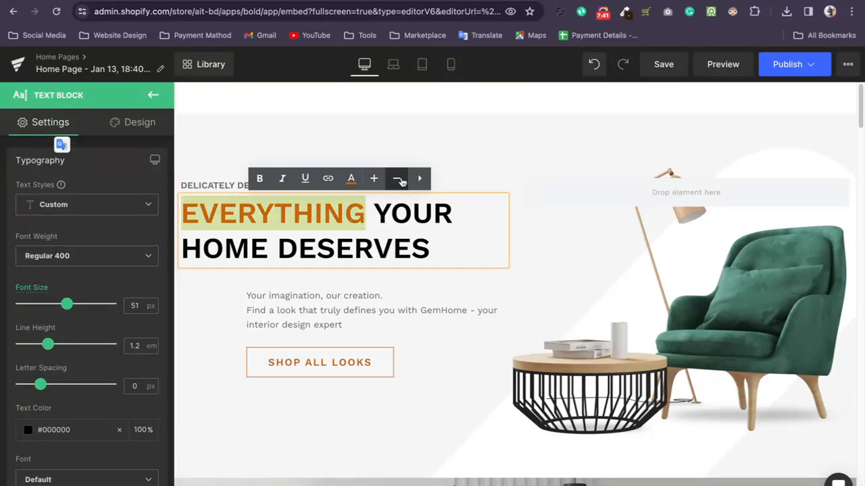
click(419, 178)
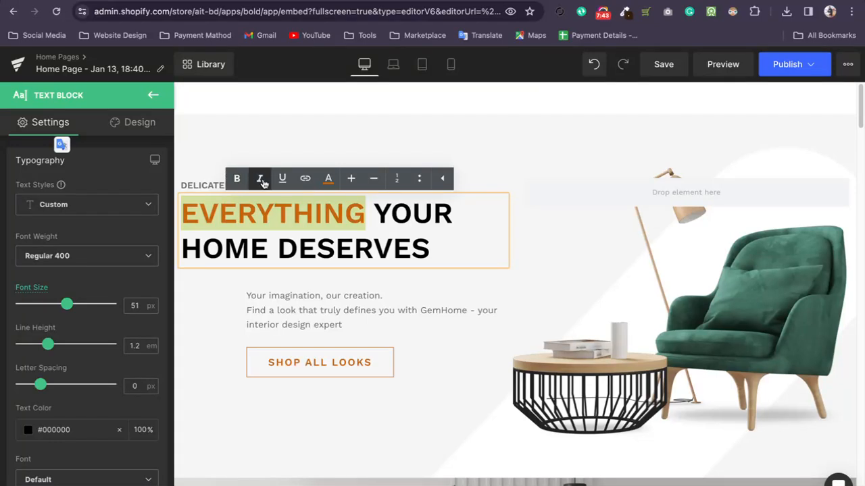
click(326, 180)
drag(326, 297, 383, 317)
Give the word EVERYTHING a black (#000000) highlight and toggle its bold formatting.
click(339, 213)
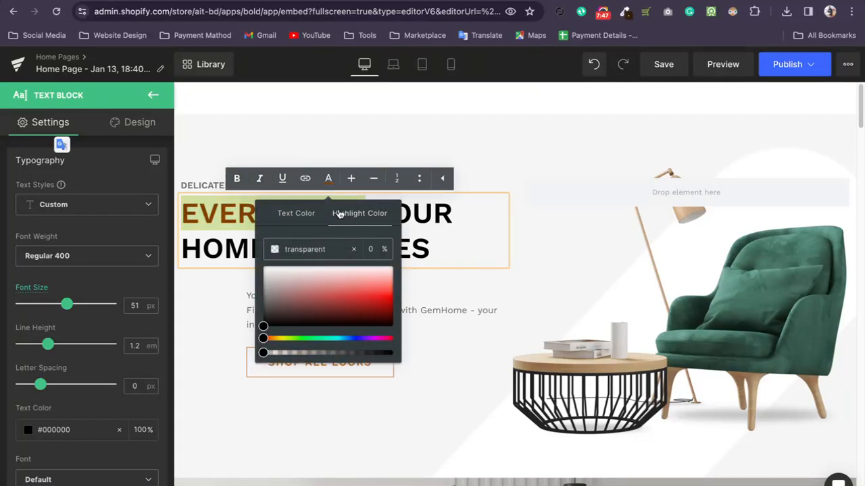
drag(308, 297, 375, 327)
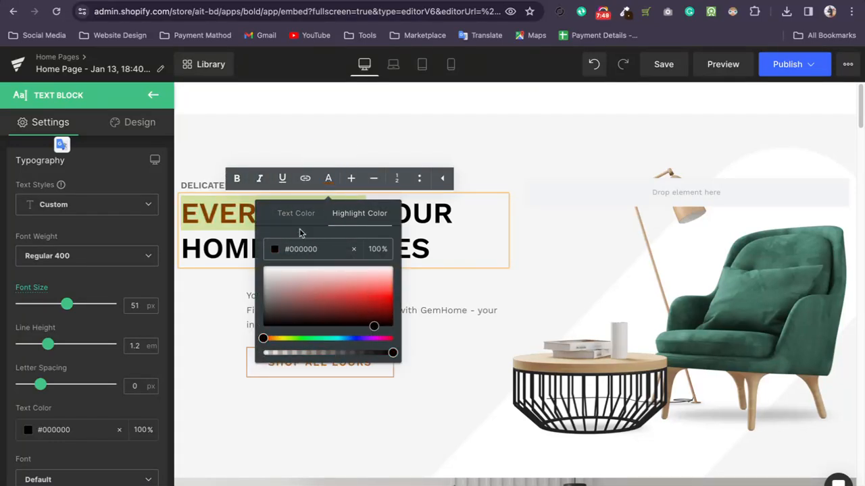
click(298, 216)
click(237, 178)
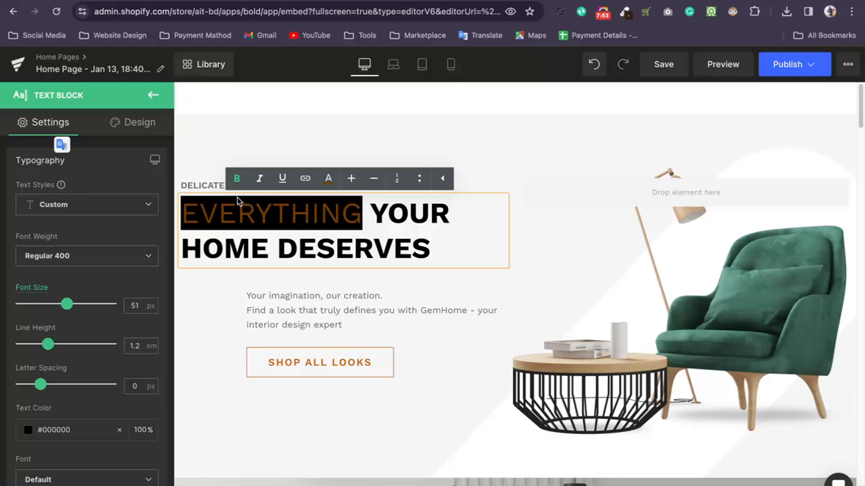
drag(360, 214, 182, 214)
click(305, 178)
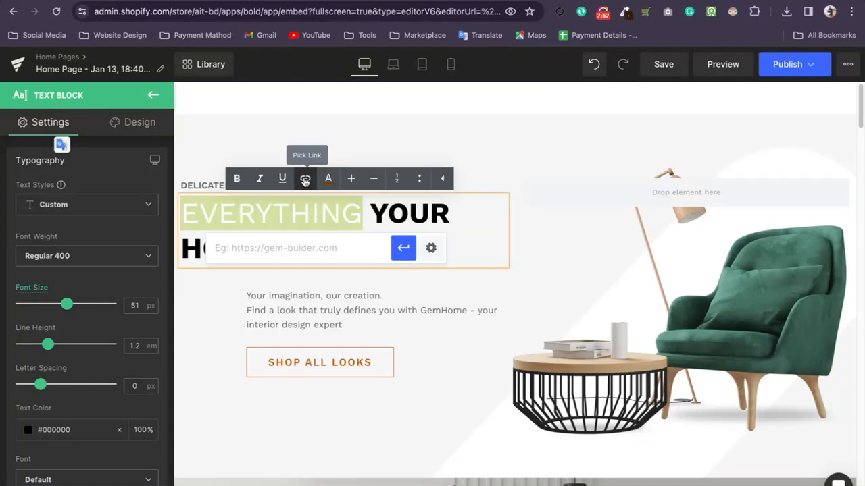
text(w)
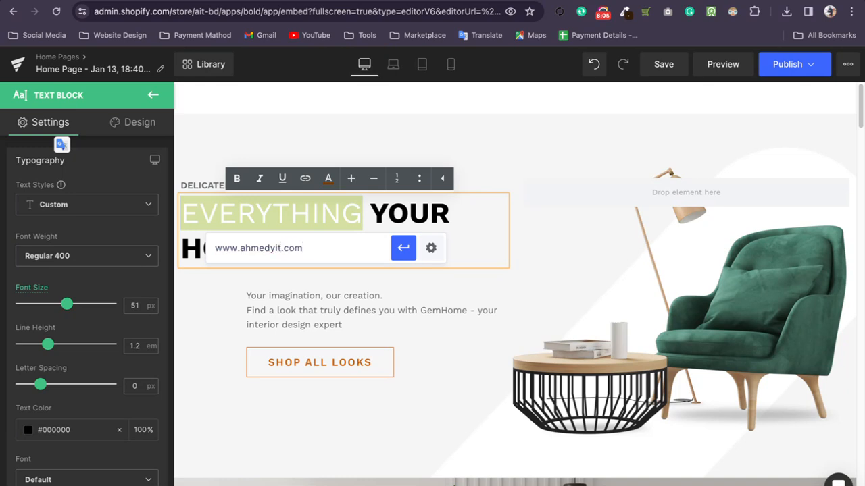
text(ww.ahmedyit.com)
click(415, 254)
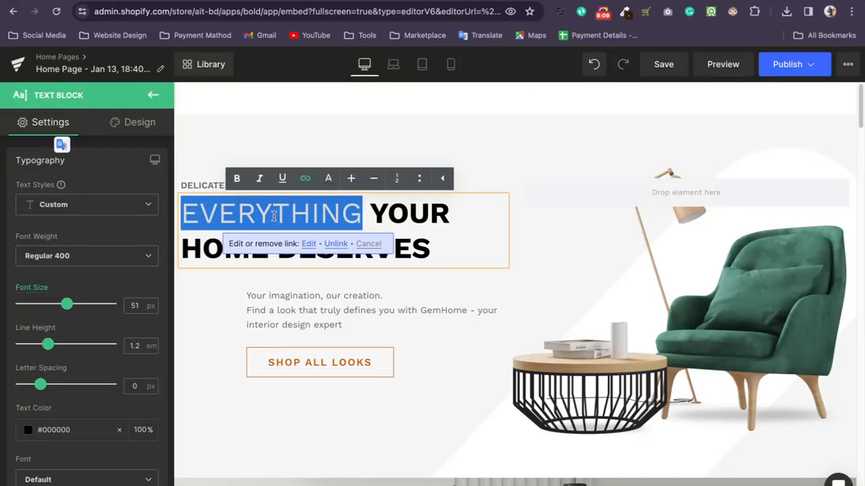
Clear the link set on the word EVERYTHING in the hero heading.
click(305, 177)
triple_click(311, 245)
key(BackSpace)
click(384, 292)
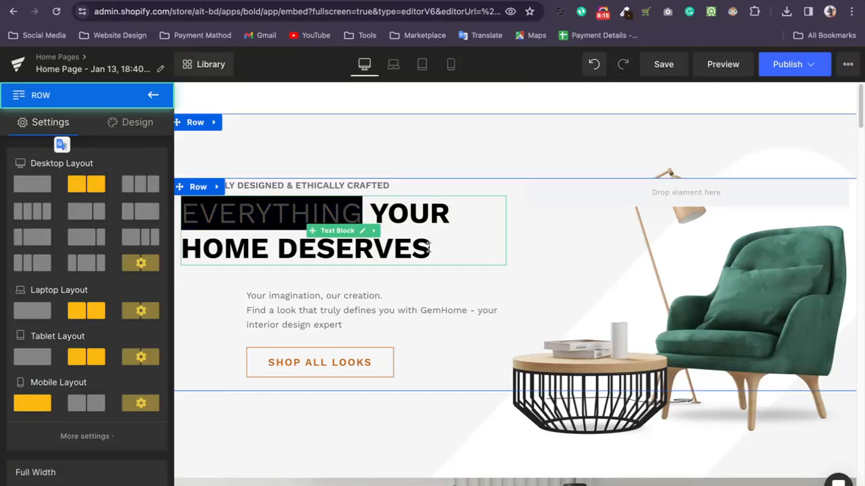
Examine the settings of the hero's Shop All Looks button and the spacing of the Berber Shag Area Rug image.
scroll(443, 277, down, 1)
click(324, 347)
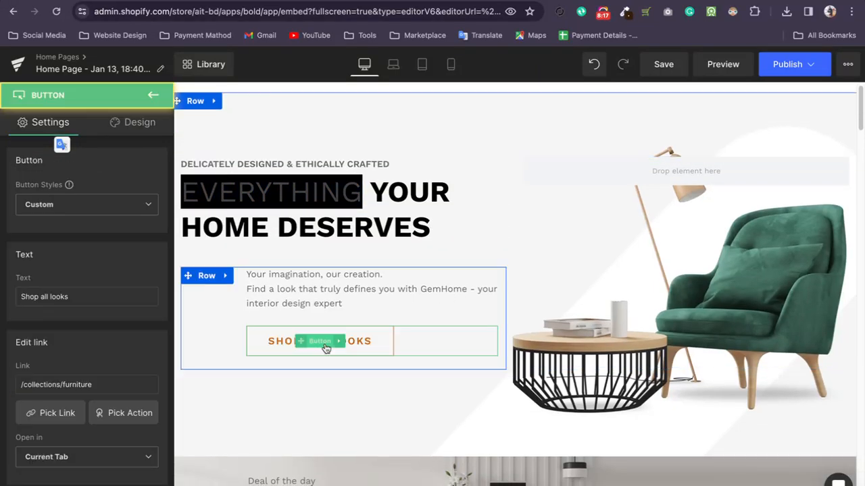
click(153, 96)
scroll(477, 364, down, 20)
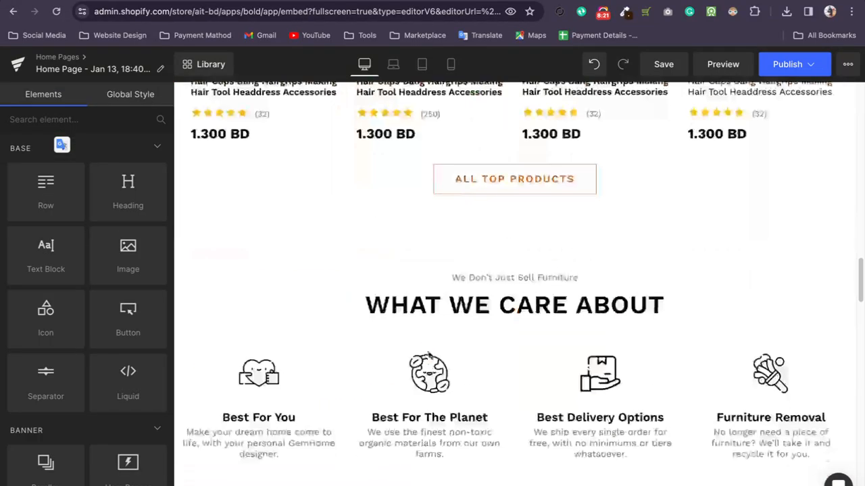
scroll(428, 354, up, 6)
scroll(726, 341, up, 10)
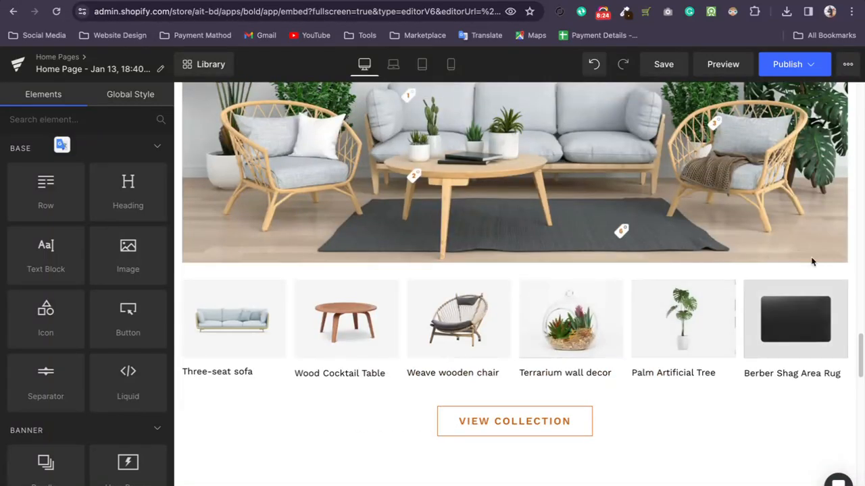
click(816, 248)
scroll(841, 284, up, 5)
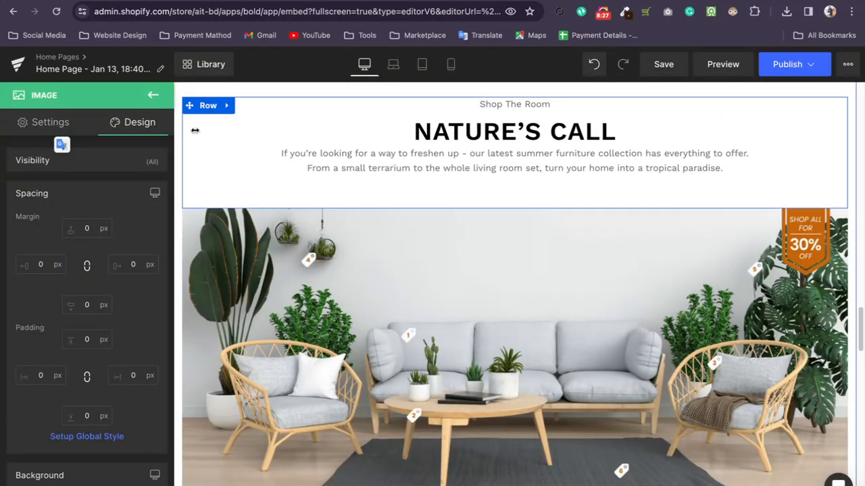
Compare the row holding the Creative decor and Living room essentials cards with the Featured Products row's spacing.
scroll(344, 168, up, 7)
scroll(513, 284, up, 10)
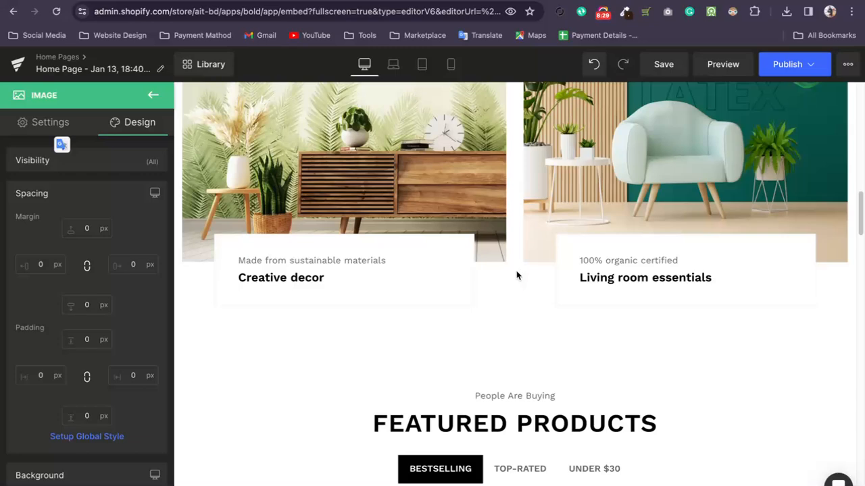
click(486, 319)
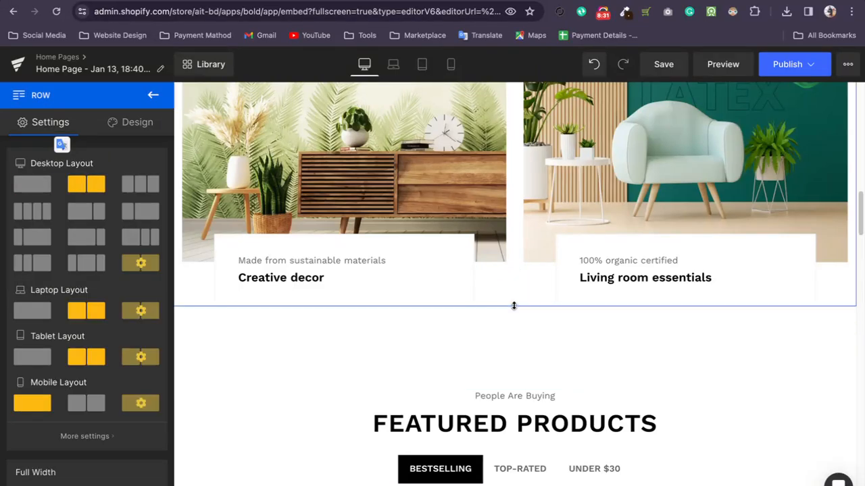
click(516, 383)
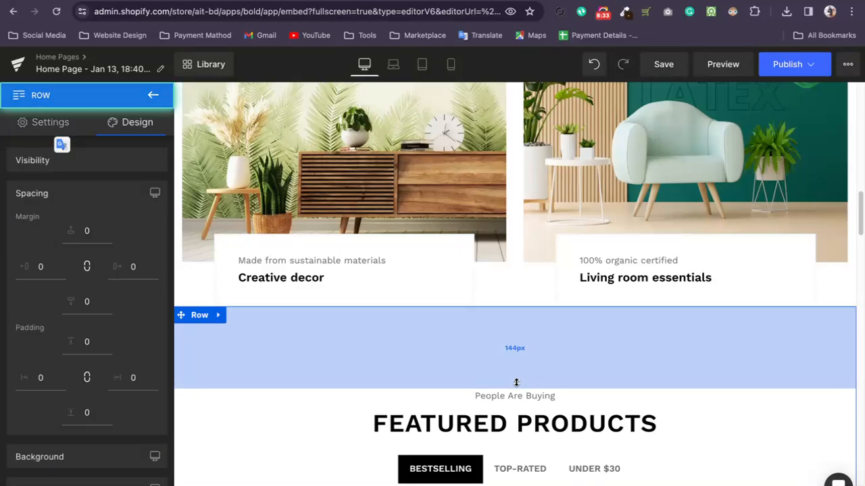
Start adding a single section at the end of the page to show its layout choices.
scroll(514, 385, down, 20)
scroll(514, 387, down, 10)
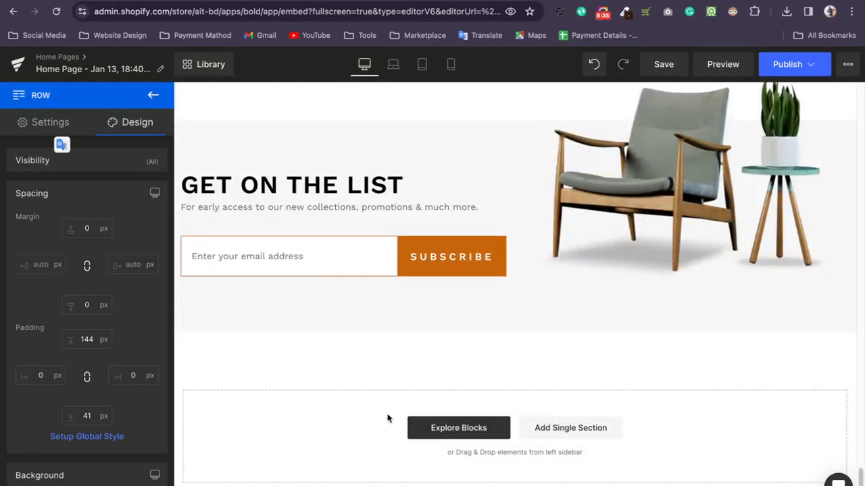
click(553, 428)
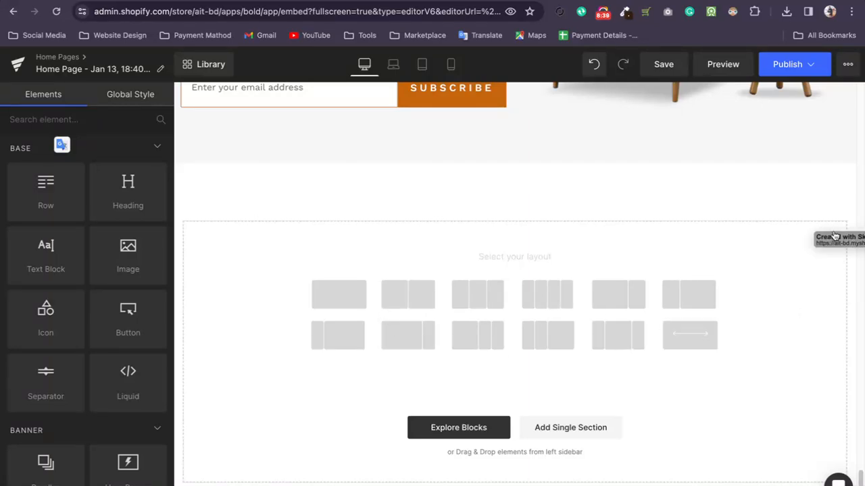
Open the block library and look through its ready-made blocks and use-case categories.
click(459, 437)
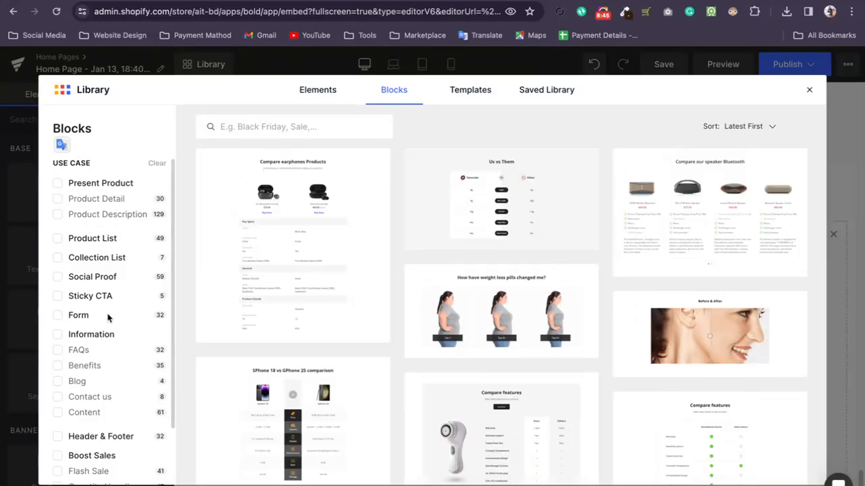
scroll(422, 320, down, 10)
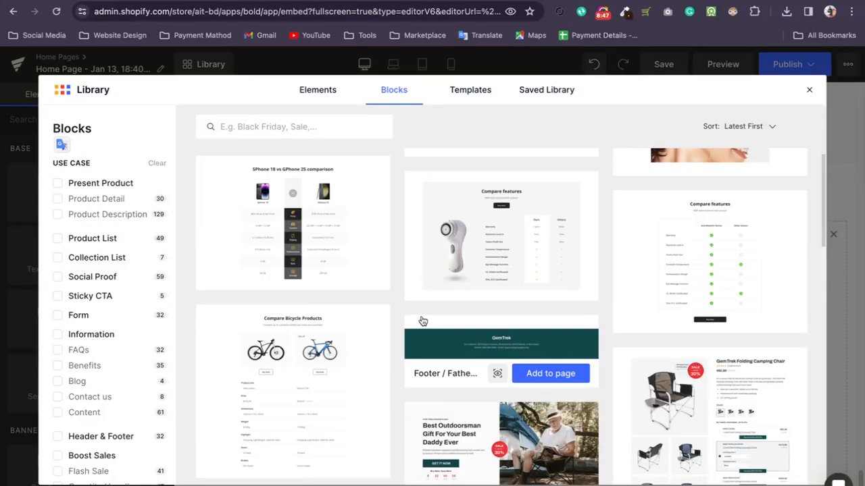
scroll(405, 319, down, 5)
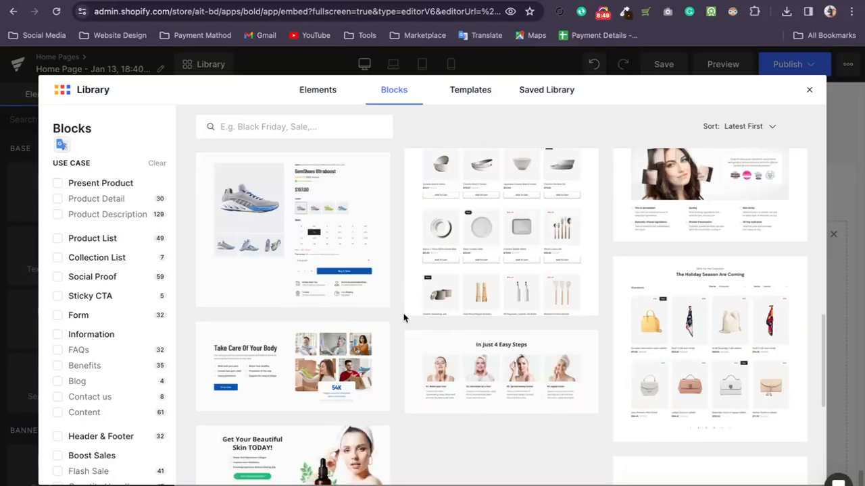
scroll(113, 265, down, 1)
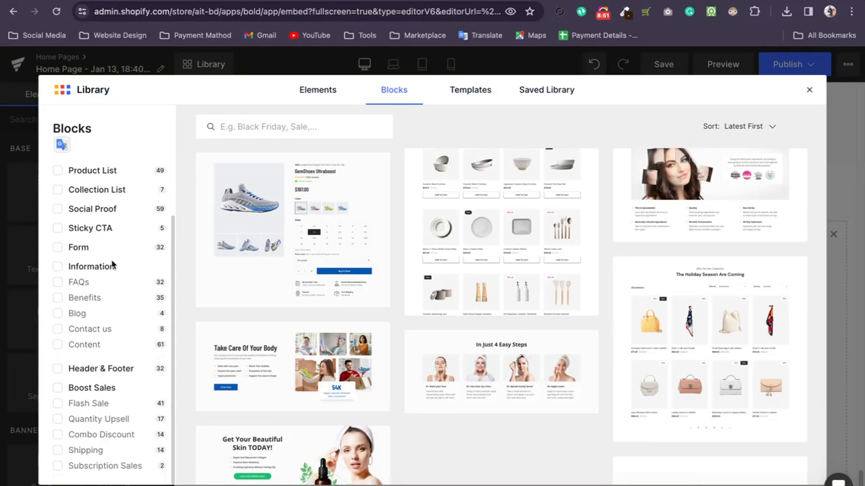
scroll(123, 227, up, 1)
scroll(137, 272, down, 1)
scroll(115, 247, up, 1)
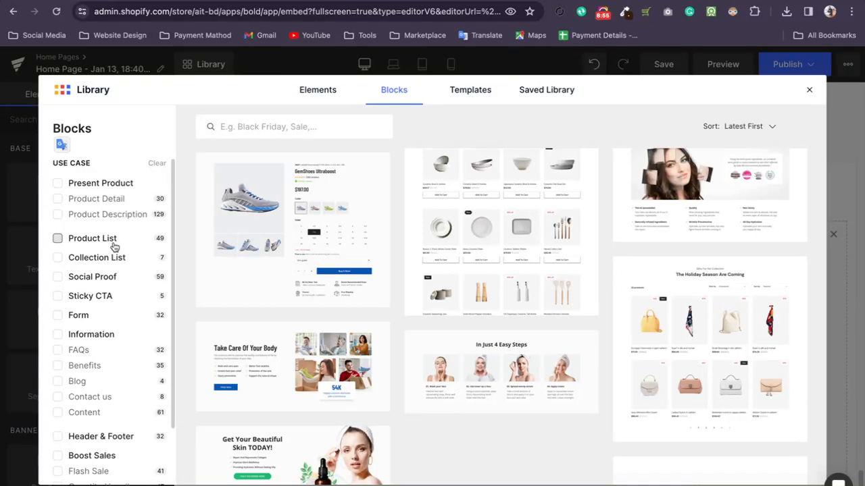
Filter the library blocks by Present Product, Product List, Collection List and Social Proof.
click(89, 184)
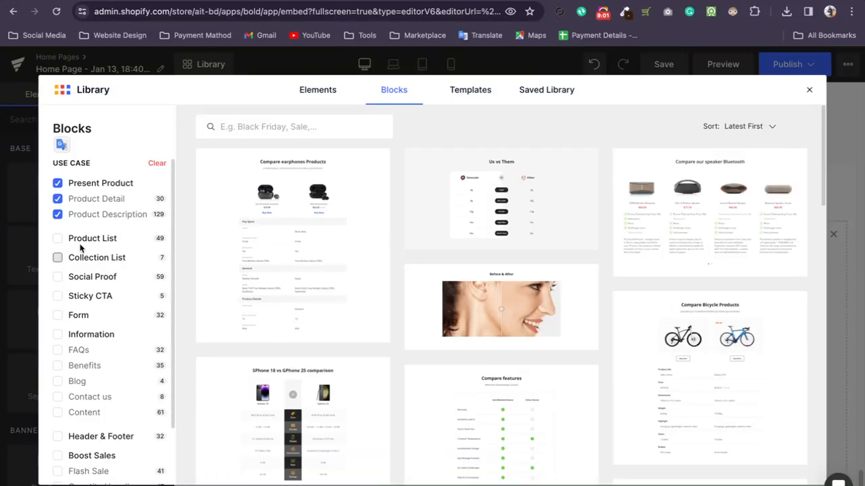
click(58, 238)
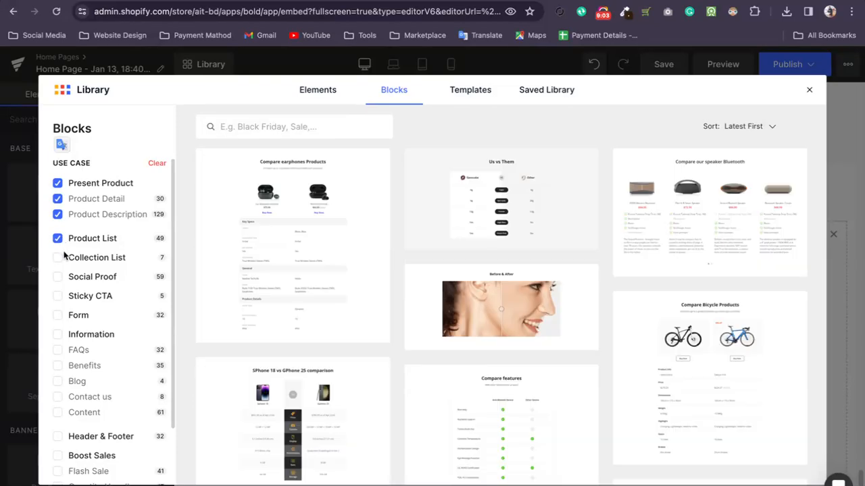
click(58, 258)
click(58, 277)
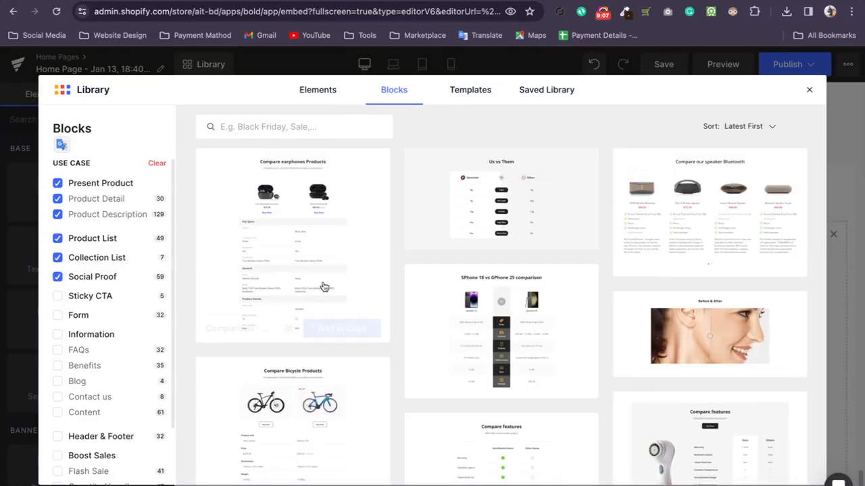
Narrow the block filter to Social Proof only and look through the matching blocks.
click(58, 238)
click(58, 257)
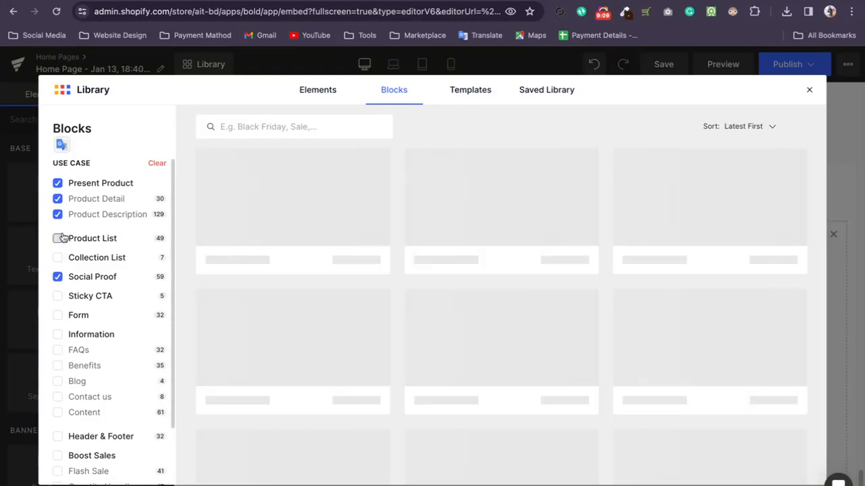
click(58, 214)
click(58, 198)
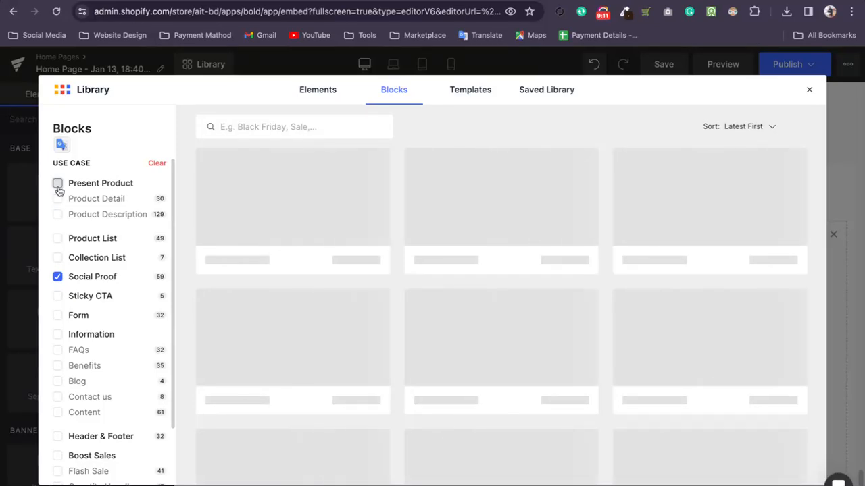
scroll(420, 293, down, 5)
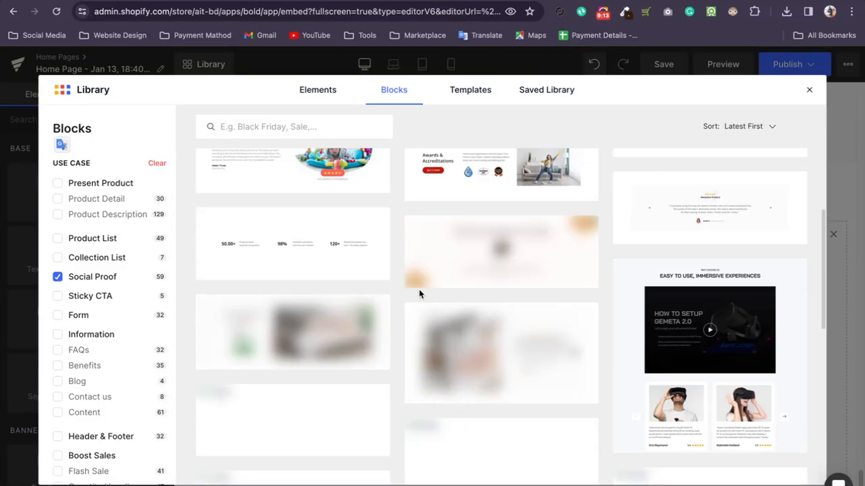
scroll(397, 295, down, 2)
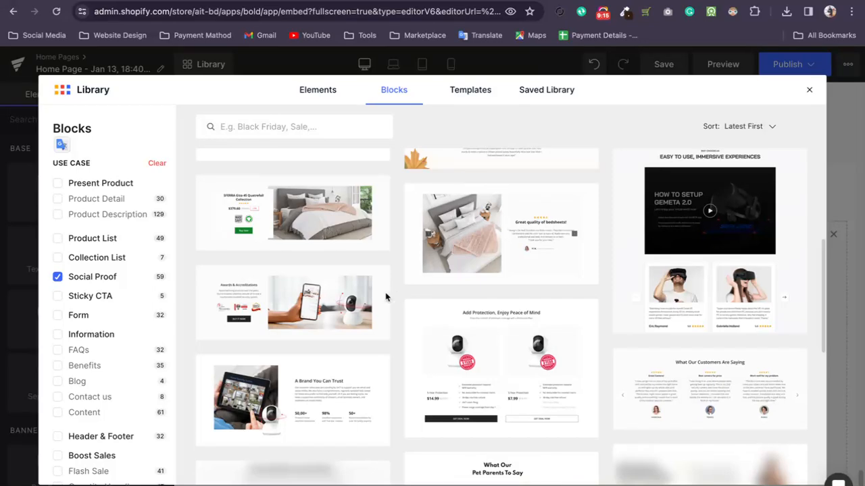
Switch the block filter from Social Proof to Sticky CTA and look over the matching blocks.
click(58, 277)
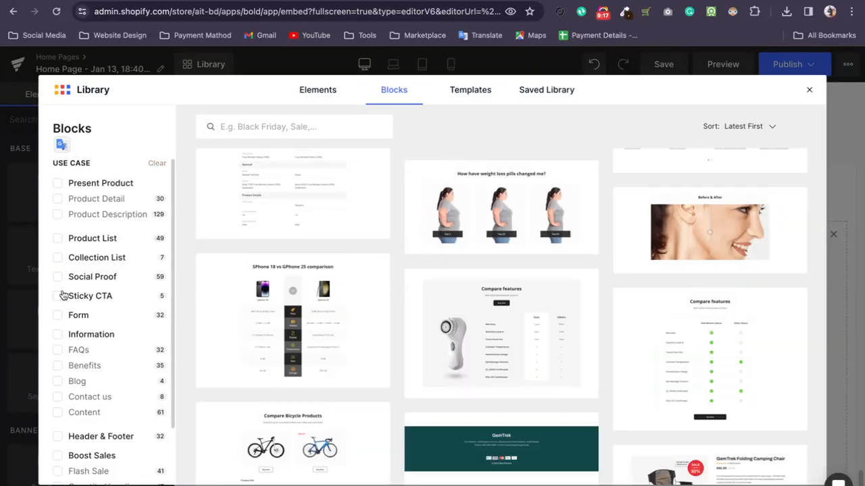
click(58, 295)
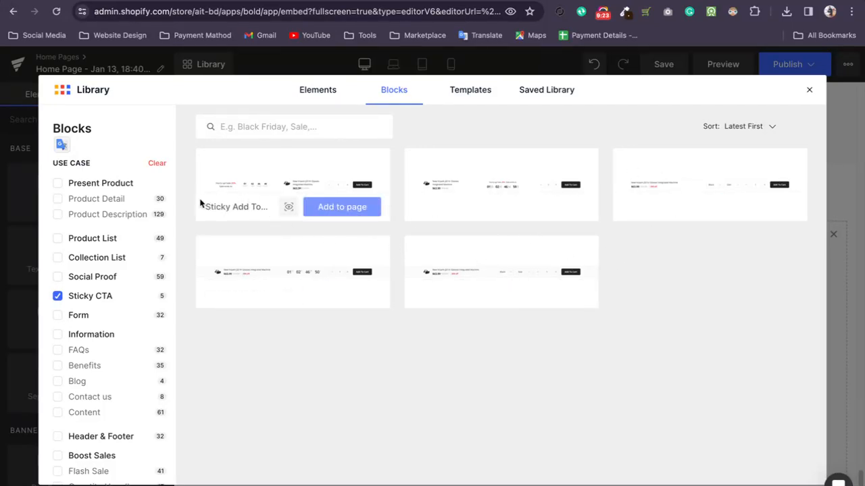
scroll(64, 305, down, 1)
click(58, 298)
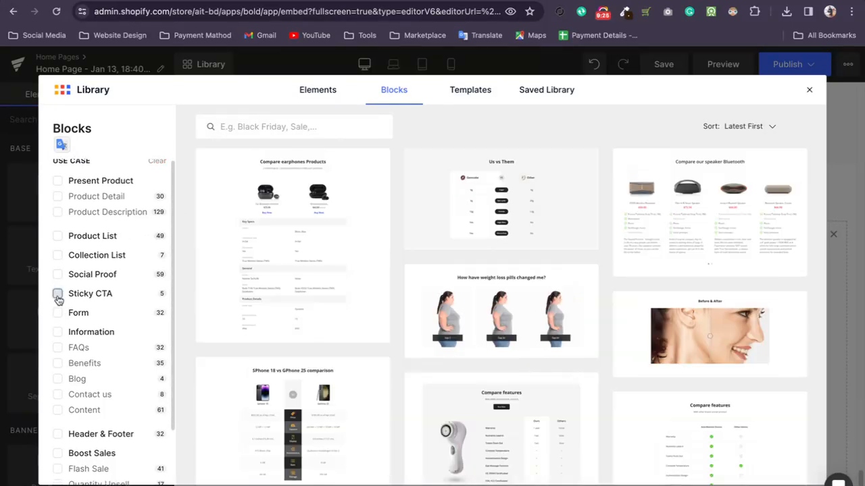
click(57, 297)
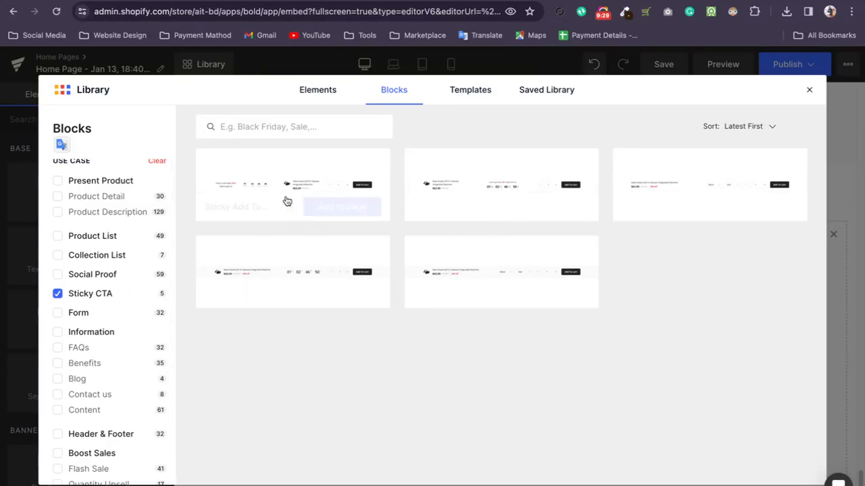
Preview the Sticky Add To Cart - Style 5 block and return to the block list.
mouse_move(262, 198)
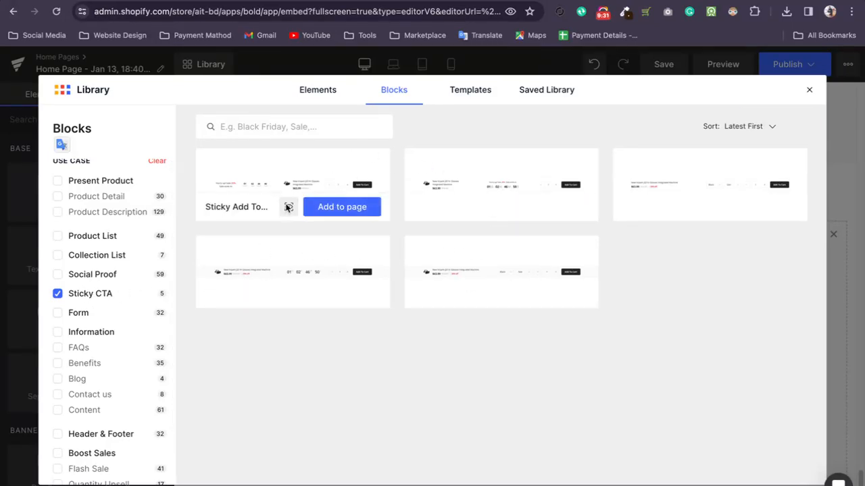
click(288, 208)
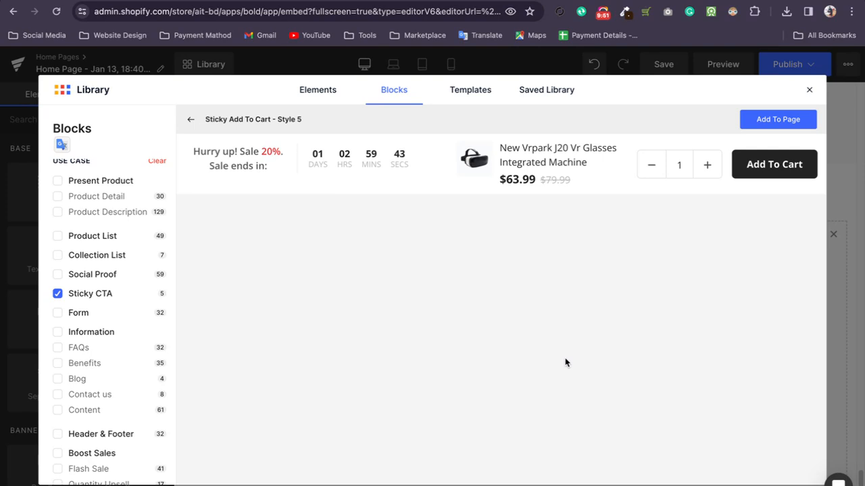
click(190, 119)
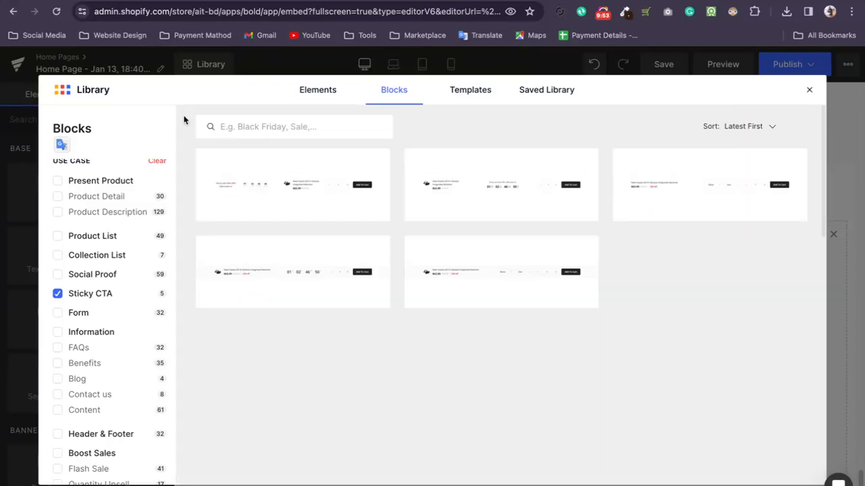
Switch the block filter from Sticky CTA to Form and examine the preview of the first block, the fitness lead-generation banner.
click(81, 296)
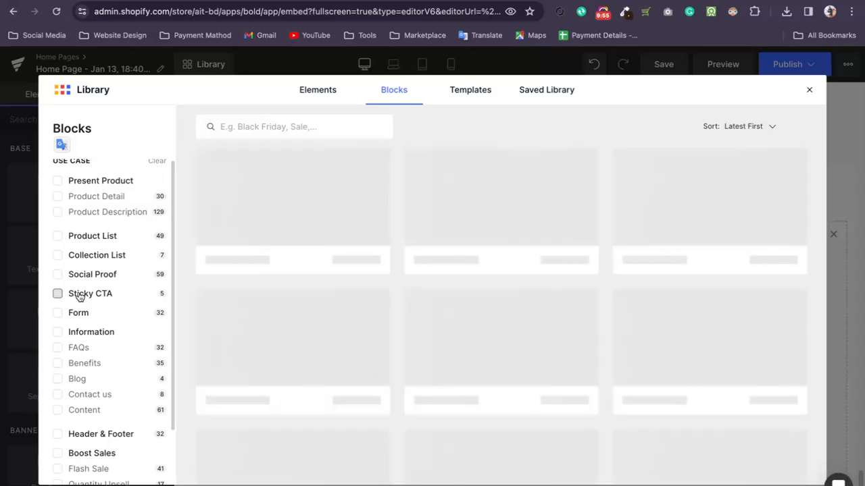
click(81, 315)
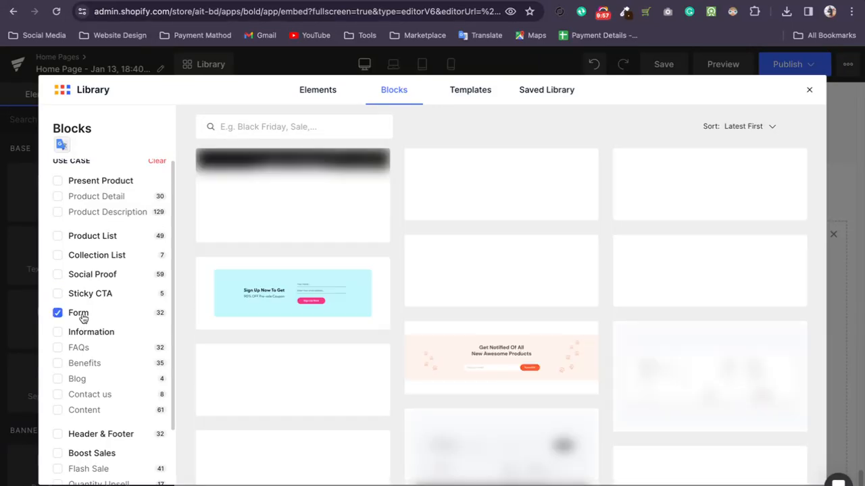
mouse_move(209, 240)
click(289, 230)
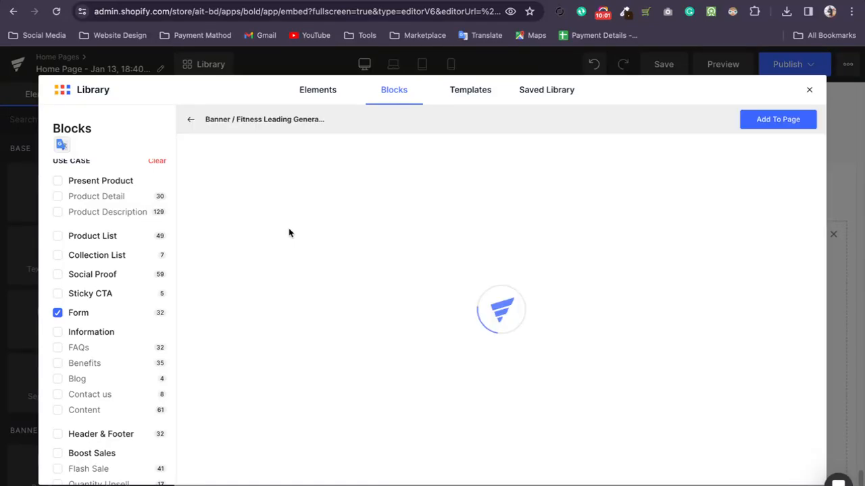
scroll(579, 280, down, 3)
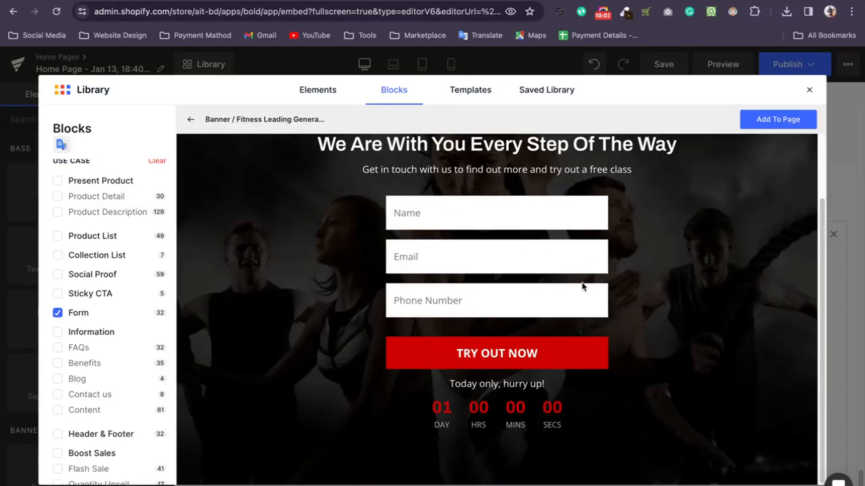
scroll(585, 282, up, 3)
scroll(585, 282, down, 2)
scroll(585, 283, down, 1)
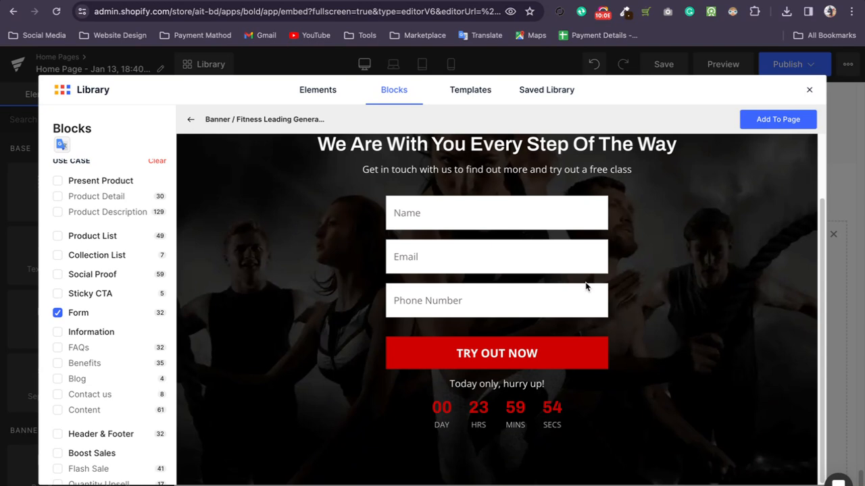
scroll(584, 287, up, 3)
scroll(710, 328, down, 2)
scroll(711, 328, up, 2)
Switch the block filter from Form to Information with all its subcategories.
click(80, 314)
click(78, 331)
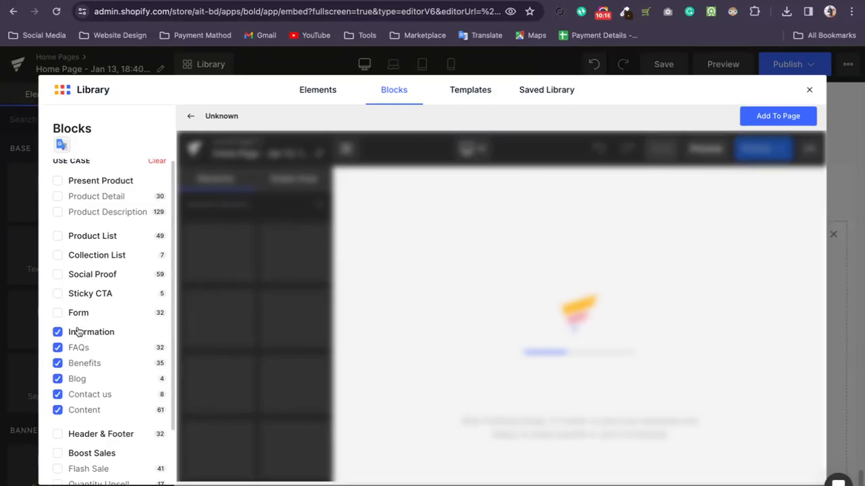
Narrow the Information block filter to FAQs only, return to the block list, and look over the matching blocks.
click(57, 332)
click(58, 349)
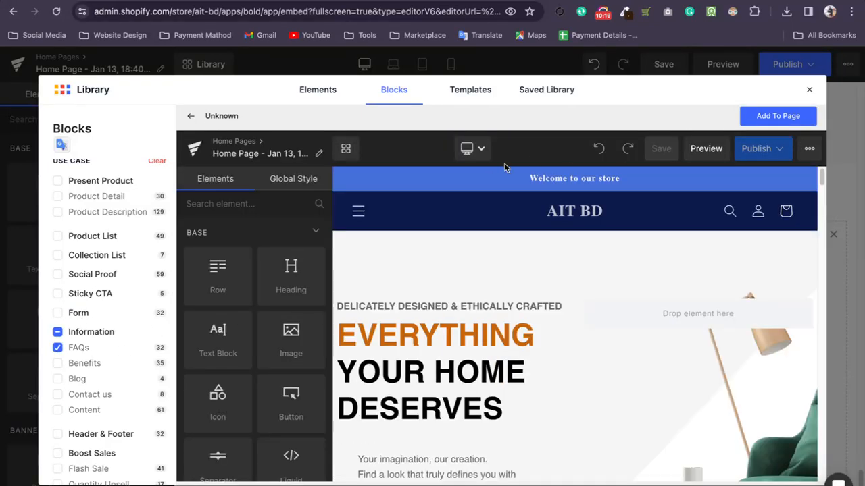
scroll(571, 304, down, 10)
scroll(573, 310, down, 10)
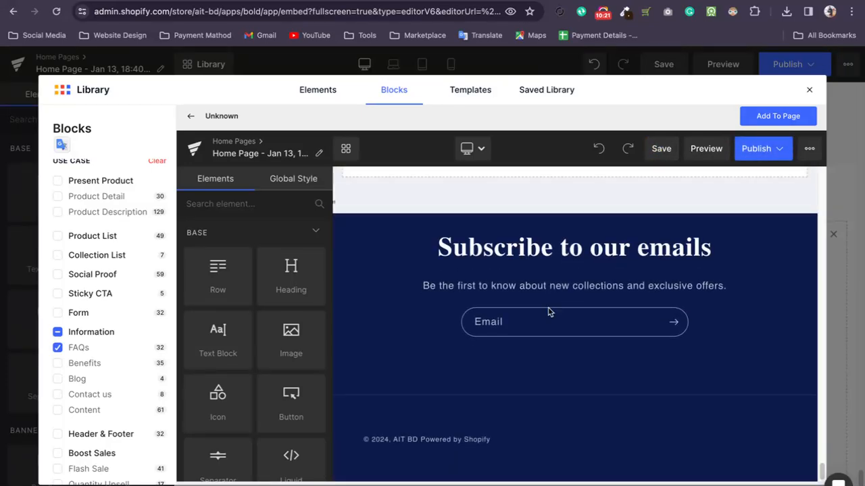
click(189, 116)
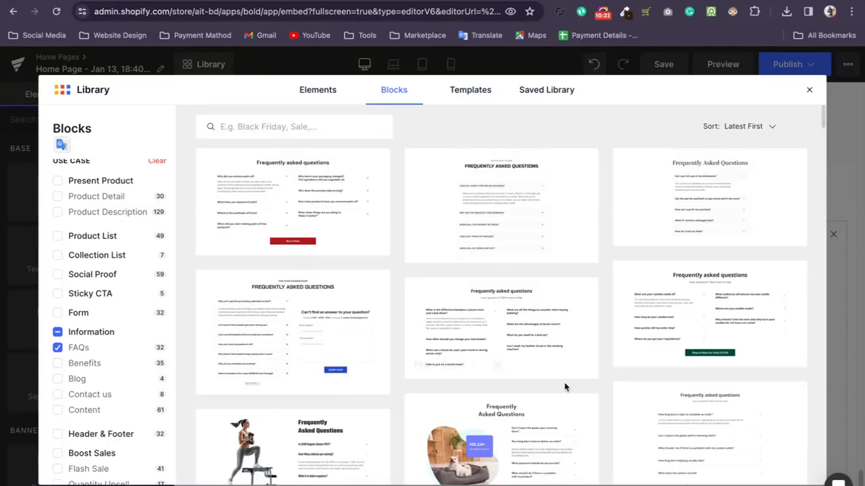
scroll(440, 363, down, 5)
scroll(419, 267, up, 2)
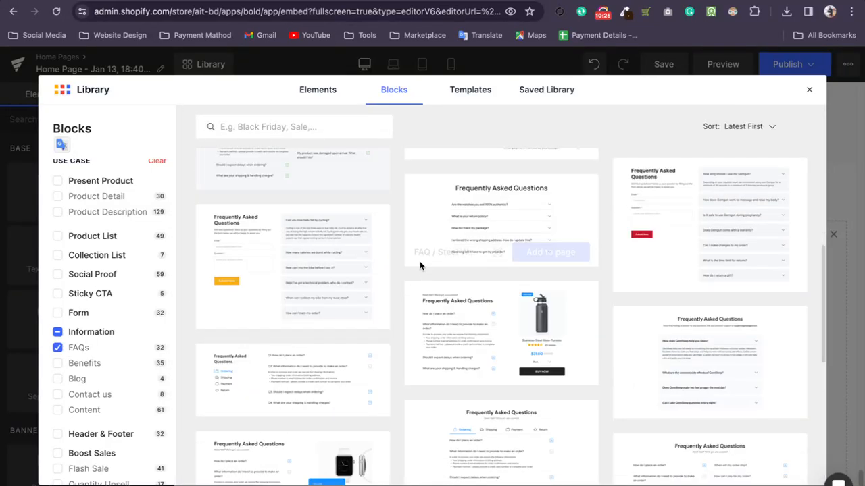
scroll(358, 230, up, 5)
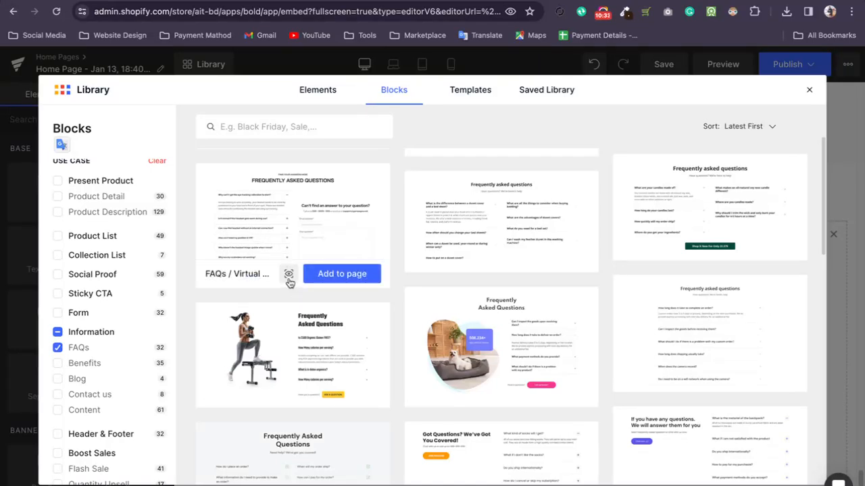
Preview the FAQs / Green Monday - Decor block, try collapsing and expanding its first question, and add the block to the page.
click(706, 247)
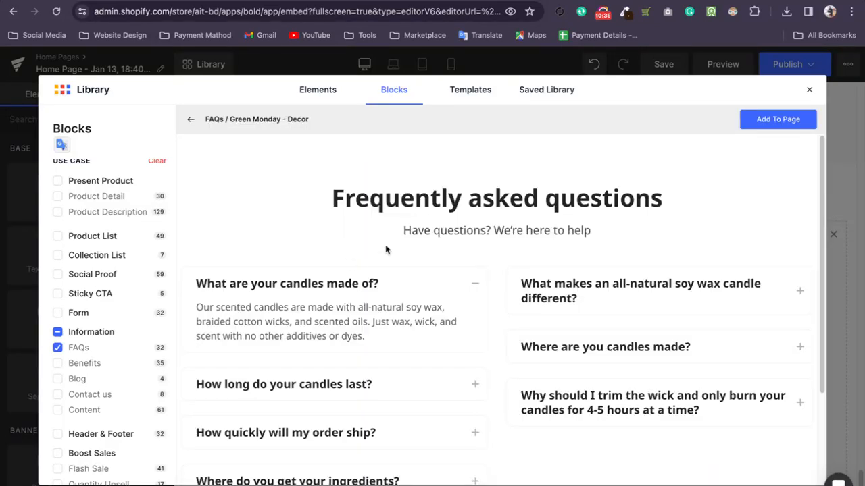
click(481, 279)
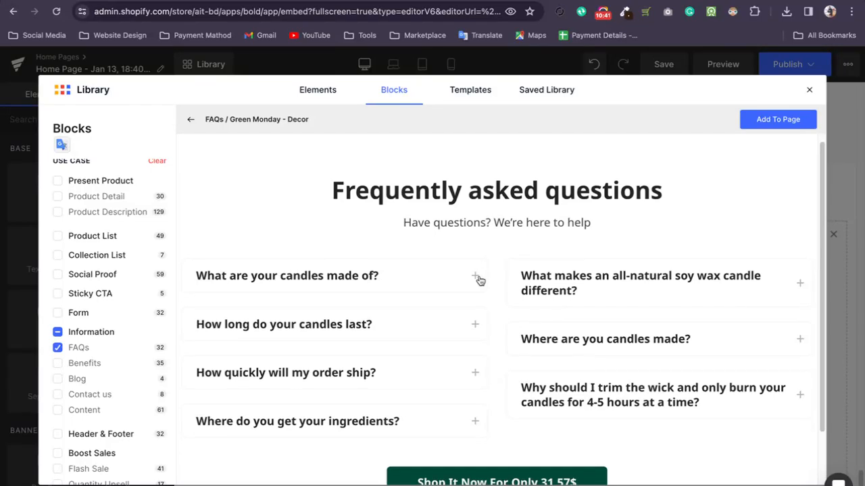
scroll(478, 277, down, 2)
click(475, 218)
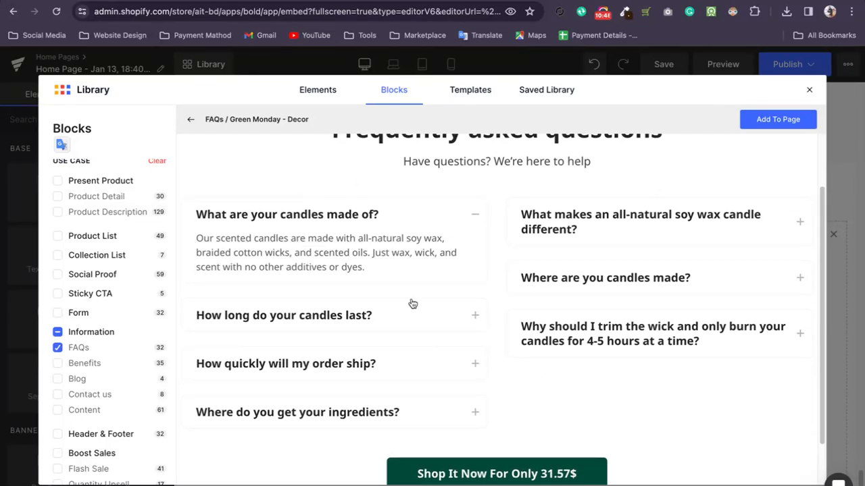
click(472, 218)
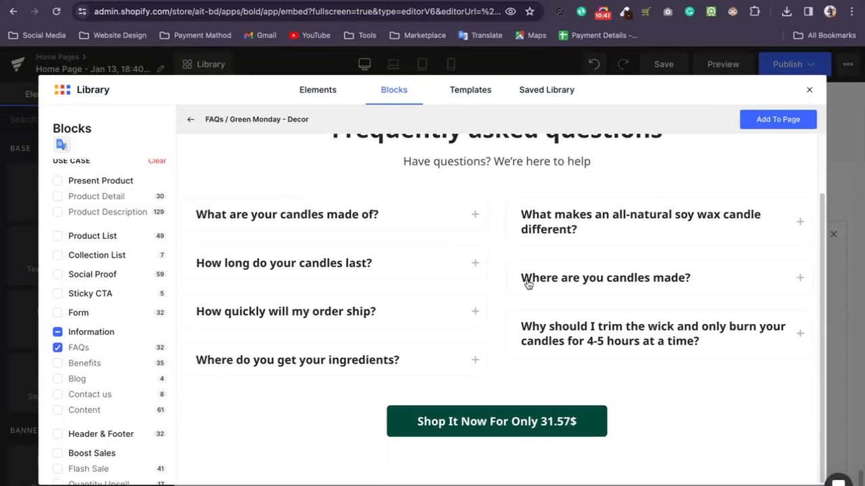
click(780, 120)
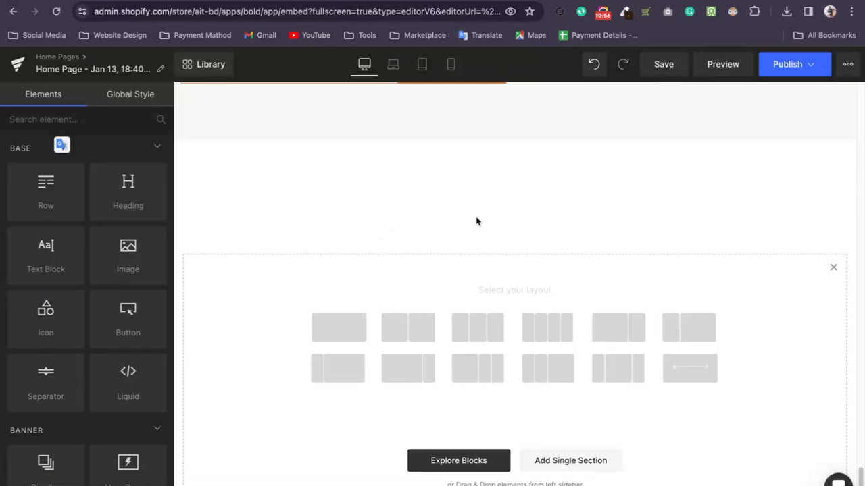
Select the answer text under "What are your candles made of?" and look over its text block settings.
click(270, 217)
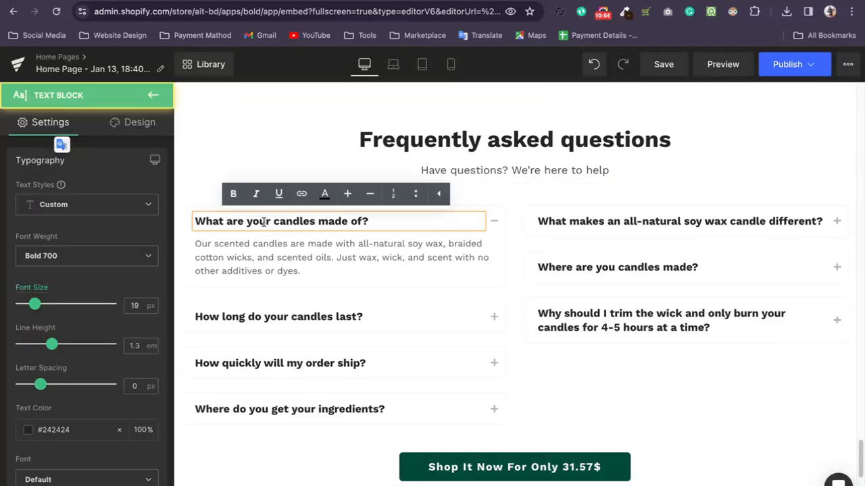
triple_click(262, 222)
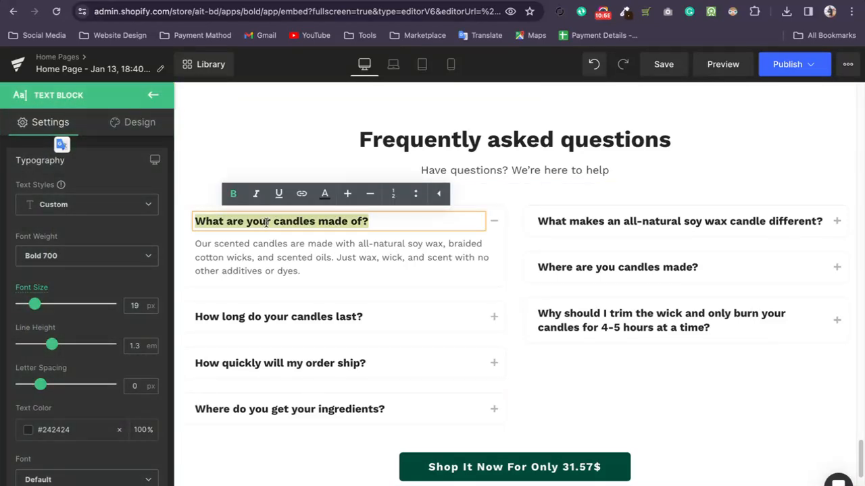
triple_click(284, 244)
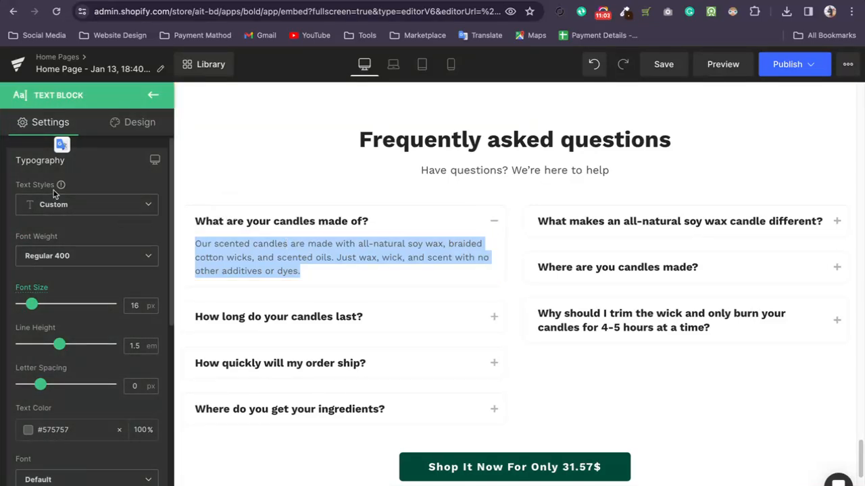
drag(72, 125, 41, 126)
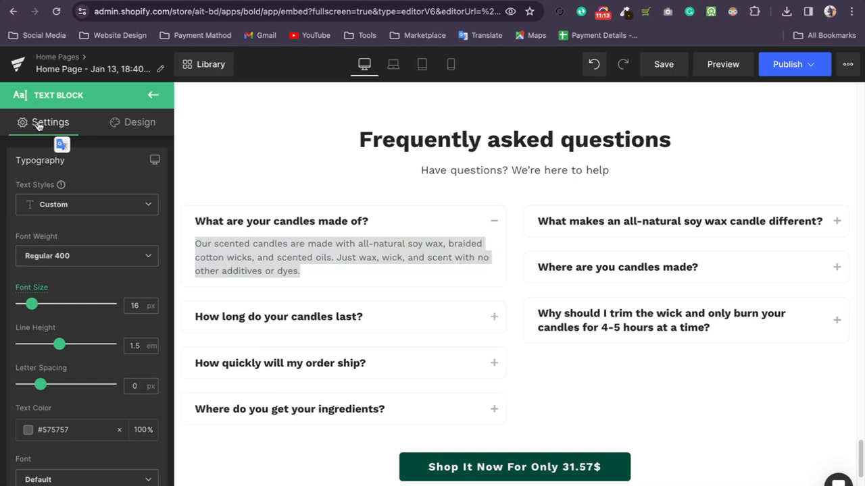
scroll(137, 245, down, 1)
scroll(115, 332, up, 1)
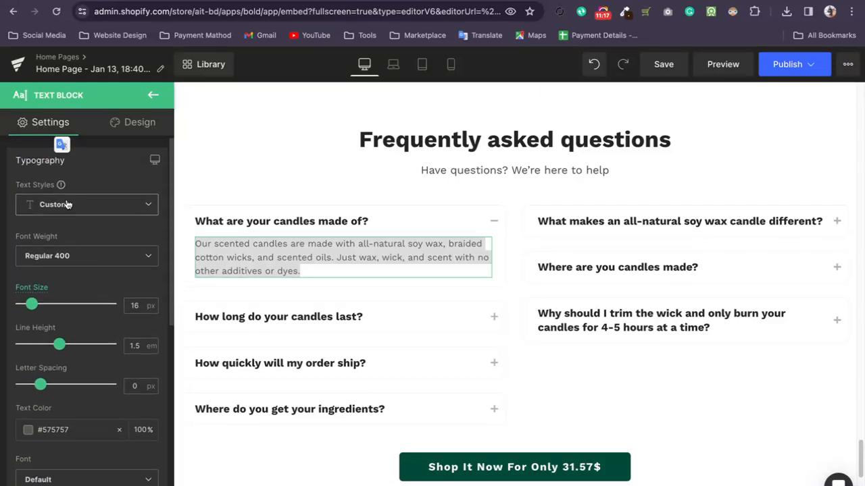
Check the answer's text style choices and the global style setup, and return to the text block settings.
click(71, 208)
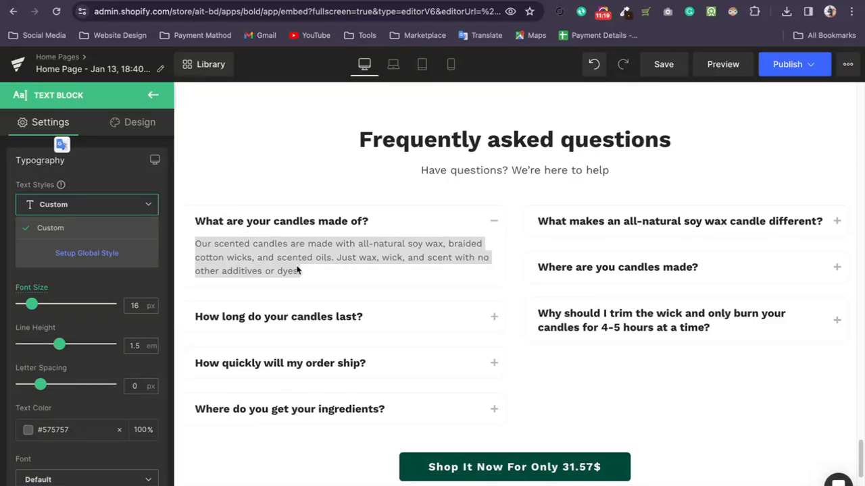
click(76, 251)
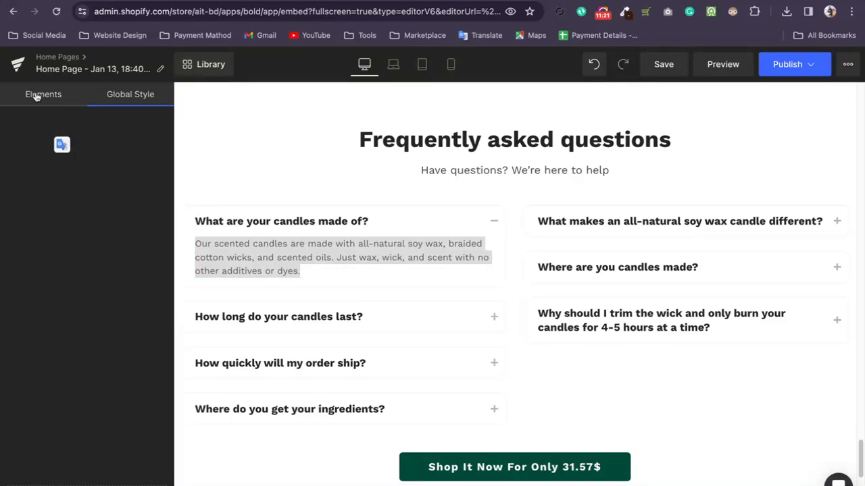
click(41, 96)
click(67, 206)
click(95, 262)
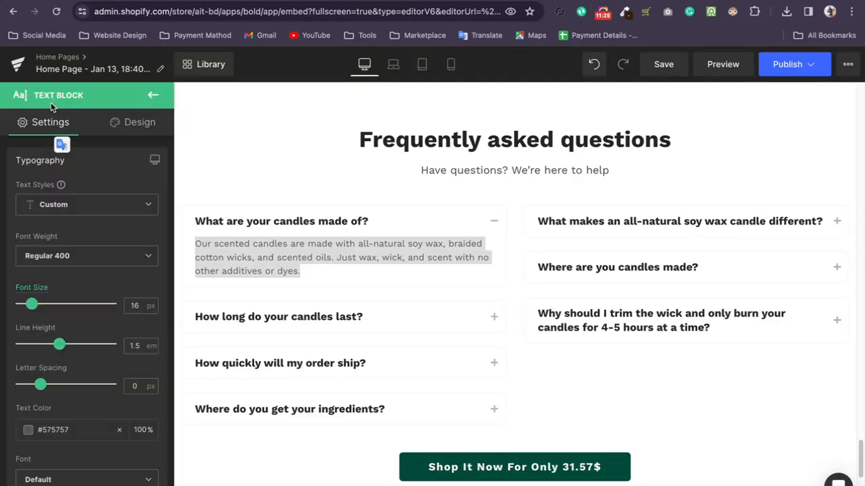
Try the Light 300 font weight on the first answer text and set it back to Regular 400.
click(71, 261)
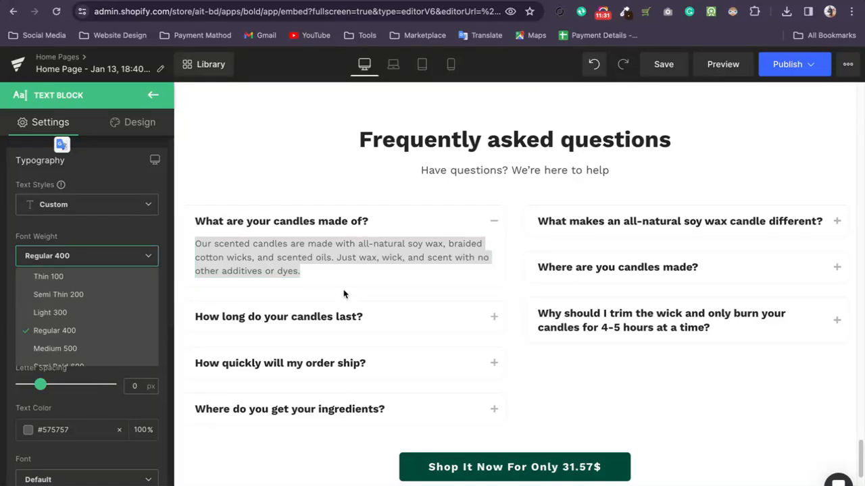
click(62, 313)
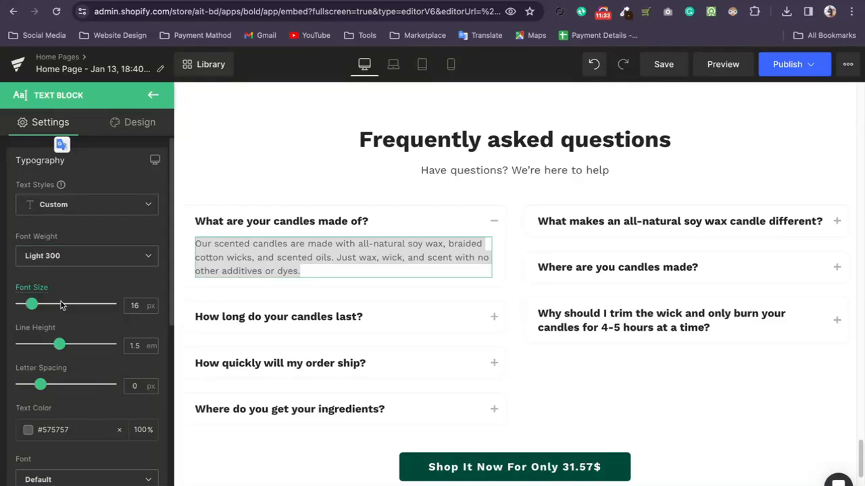
click(61, 255)
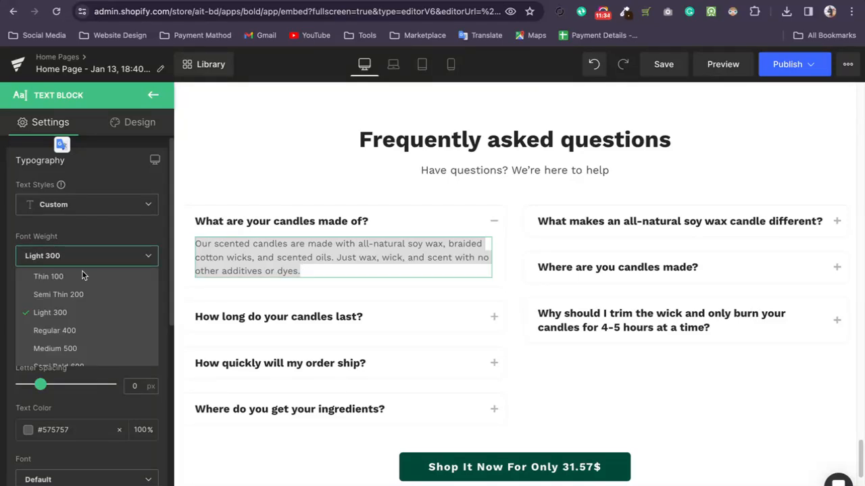
click(71, 331)
Set the first answer's font size to 20 px and line height to 1.4 em, keeping the letter spacing at 0 px.
scroll(106, 253, down, 3)
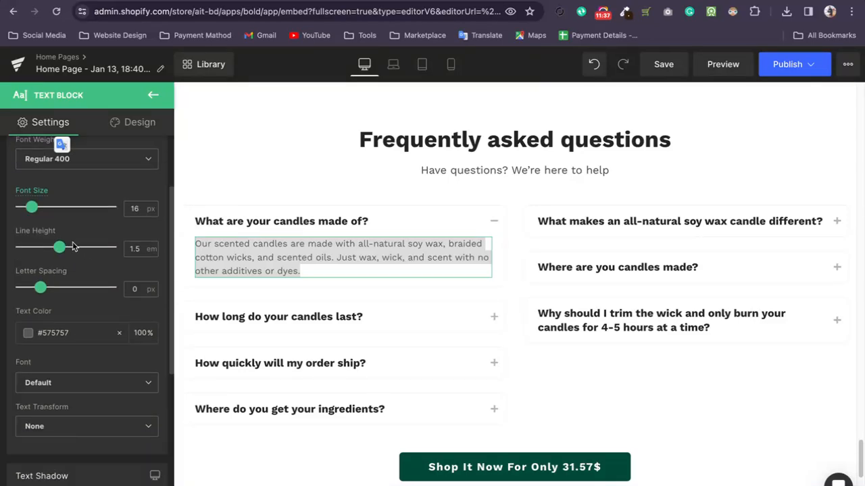
mouse_move(37, 207)
mouse_down()
mouse_move(106, 207)
mouse_move(33, 208)
mouse_move(36, 218)
mouse_up()
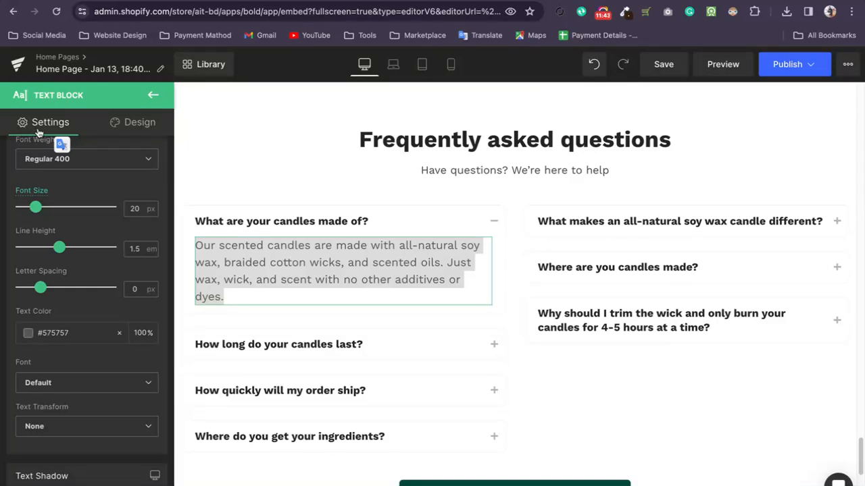
mouse_move(51, 251)
mouse_down()
mouse_move(35, 249)
mouse_move(81, 250)
mouse_move(56, 248)
mouse_up()
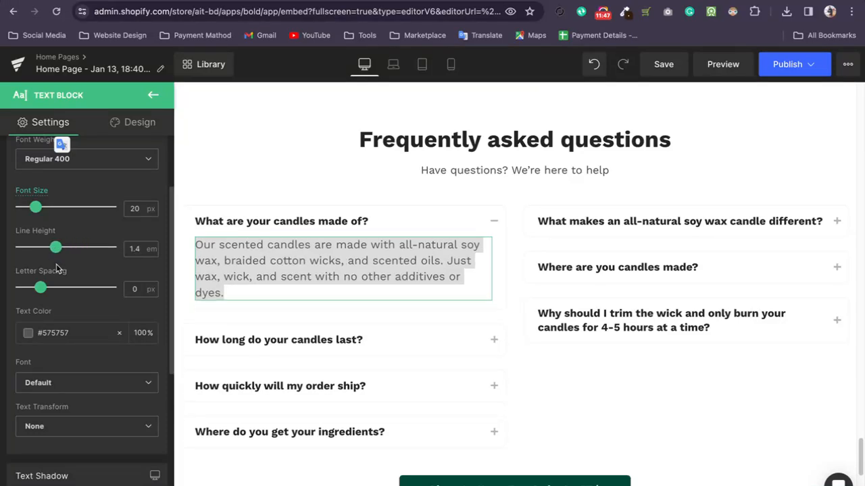
mouse_move(39, 289)
mouse_down()
mouse_move(58, 289)
mouse_move(28, 287)
mouse_move(69, 287)
mouse_move(42, 289)
mouse_up()
scroll(70, 230, up, 1)
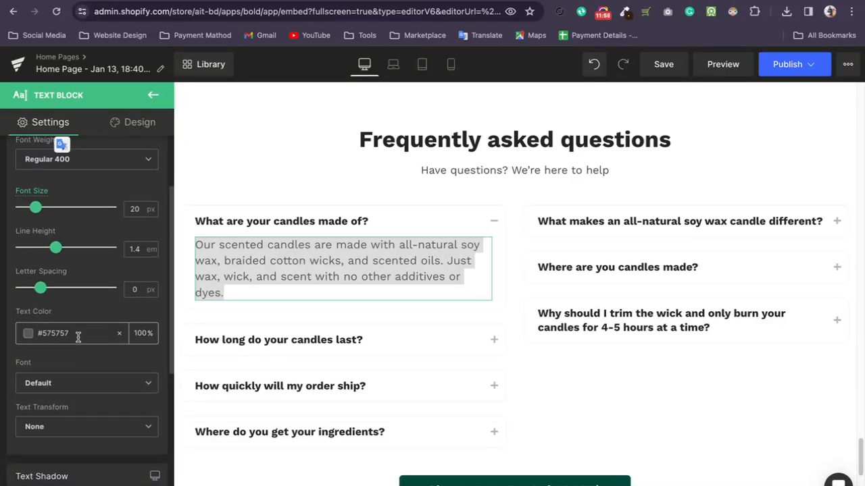
Set the first answer's text color to black, #000000.
scroll(32, 327, down, 1)
click(28, 312)
mouse_move(27, 404)
mouse_down()
mouse_move(44, 358)
mouse_move(146, 383)
mouse_move(132, 415)
mouse_move(24, 419)
mouse_move(31, 379)
mouse_move(126, 371)
mouse_move(24, 417)
mouse_move(29, 368)
mouse_move(35, 413)
mouse_move(24, 418)
mouse_up()
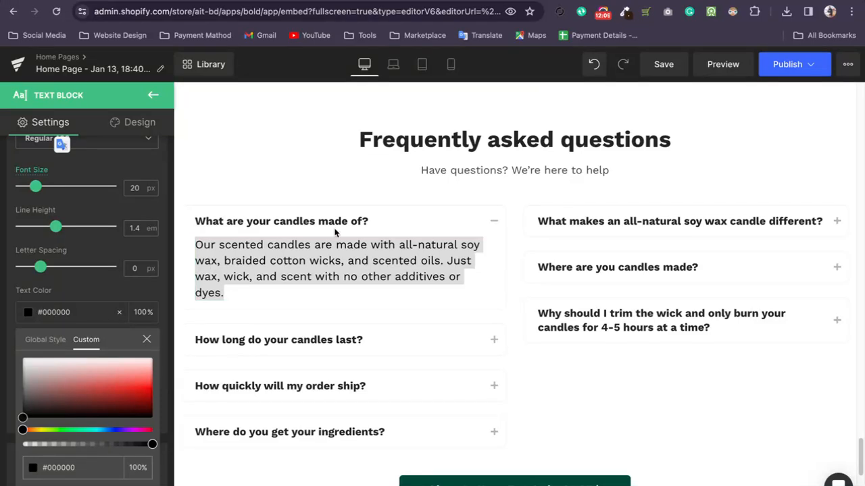
click(411, 221)
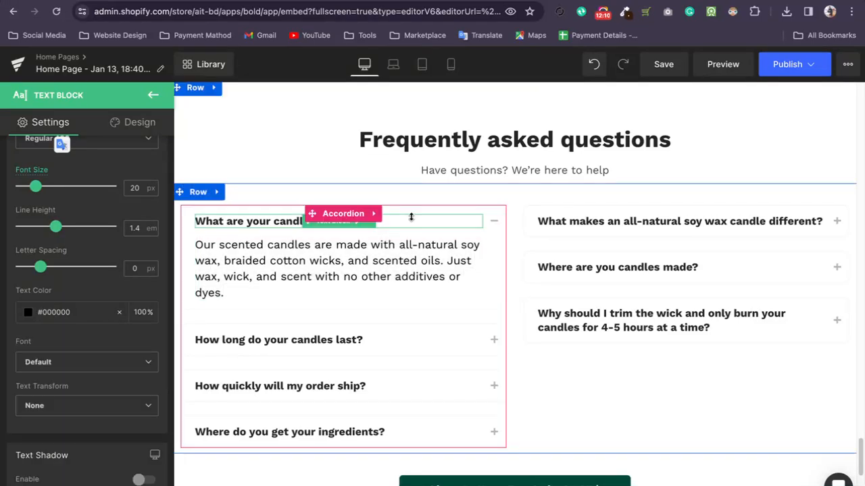
Expand the "How long do your candles last?" question in the accordion and select its entire answer text.
click(318, 341)
click(493, 341)
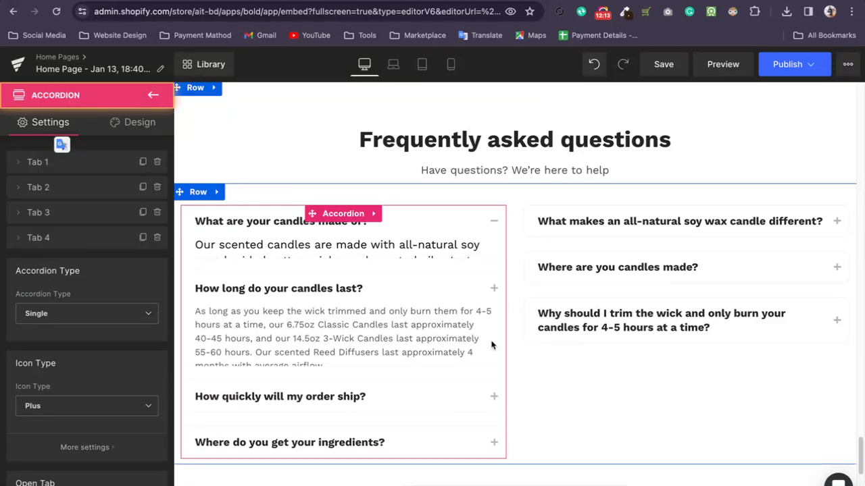
click(286, 301)
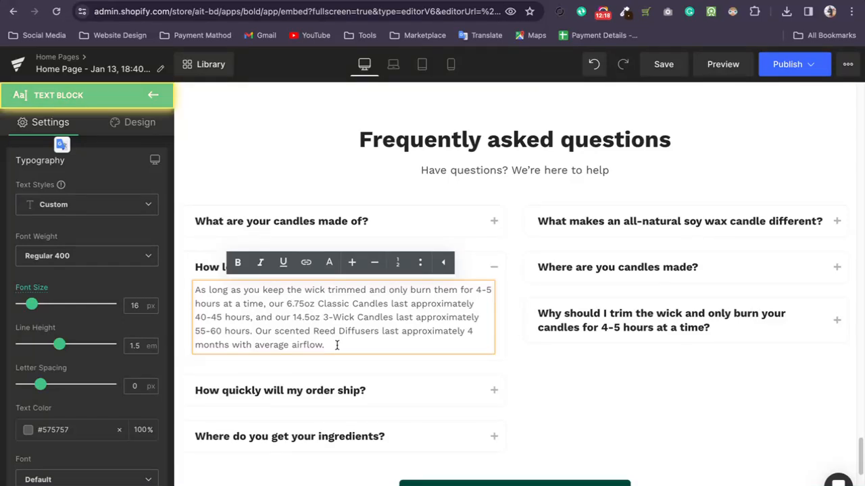
drag(337, 344, 197, 292)
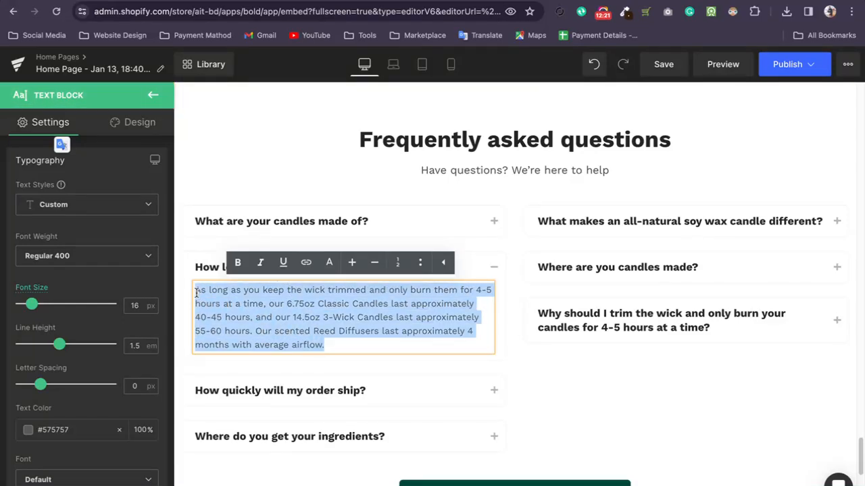
Select the "Shop It Now For Only 31.57$" cart button below the FAQ and examine its typography and button color settings.
scroll(192, 307, down, 1)
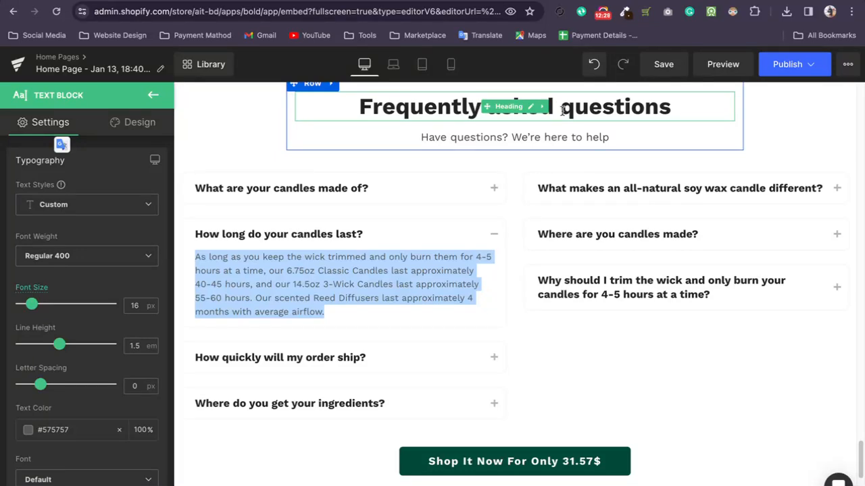
scroll(579, 412, down, 3)
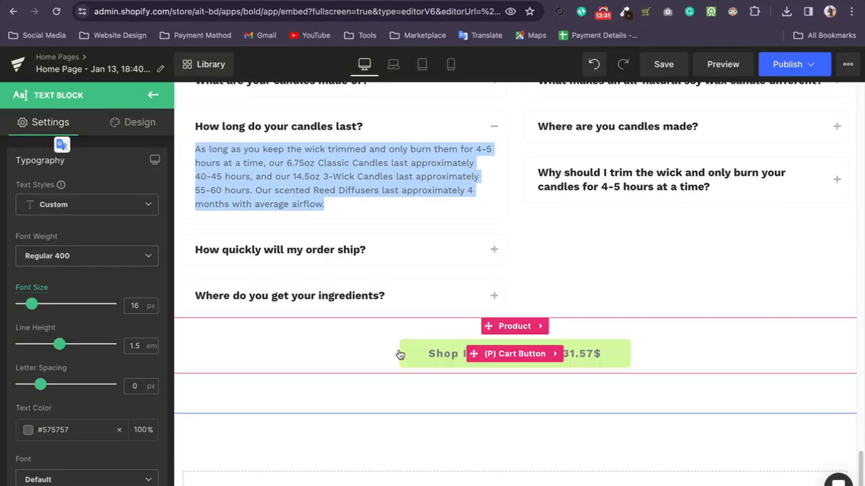
click(407, 355)
scroll(88, 308, down, 5)
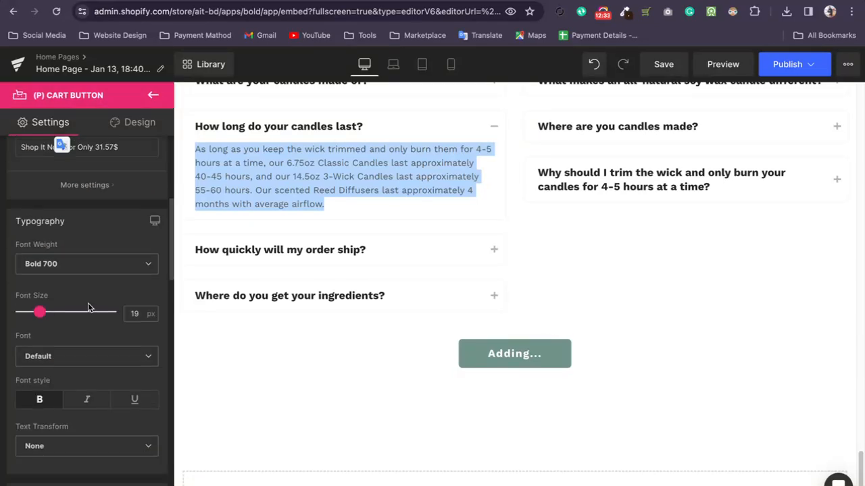
scroll(88, 308, down, 4)
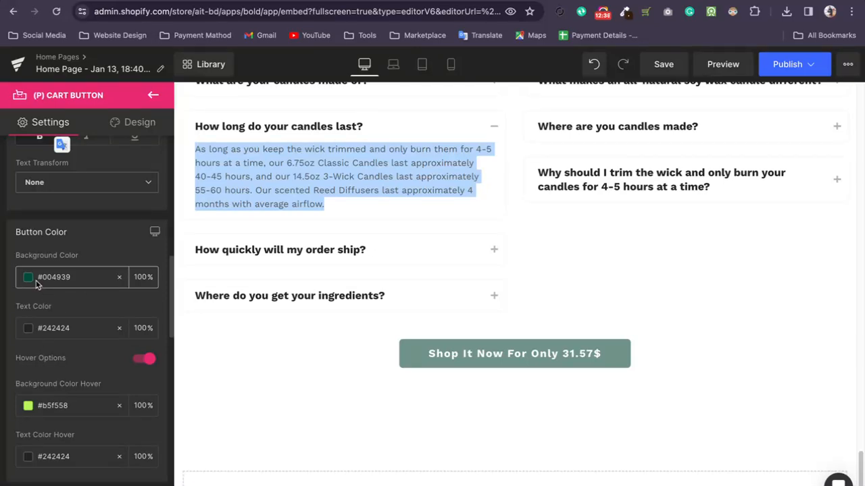
scroll(31, 290, down, 1)
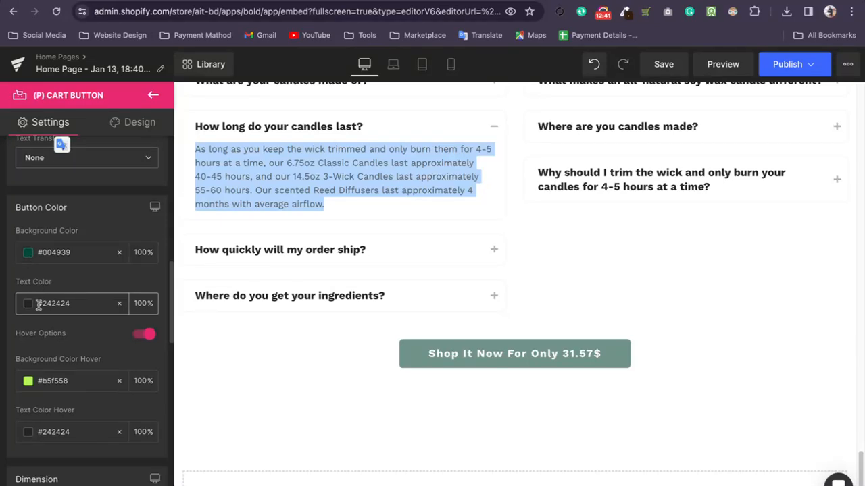
Set the cart button's hover background color to black, #000000, and check the button on the page.
click(28, 381)
drag(69, 268, 33, 343)
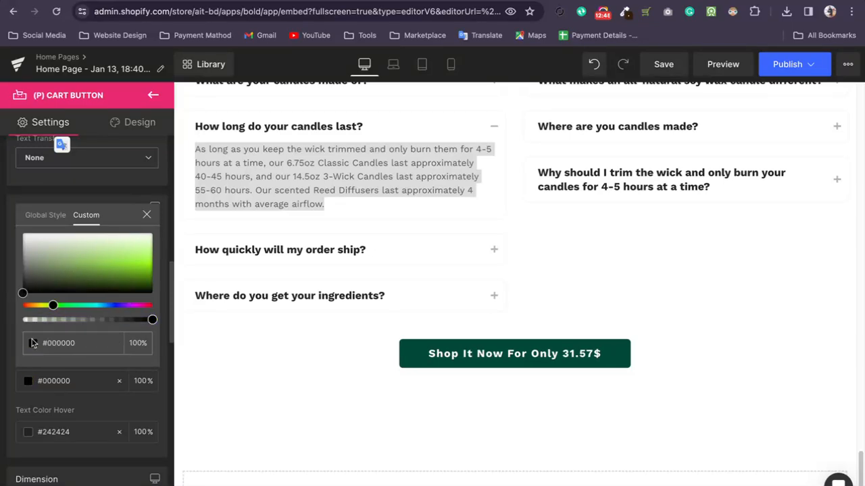
click(12, 369)
click(454, 355)
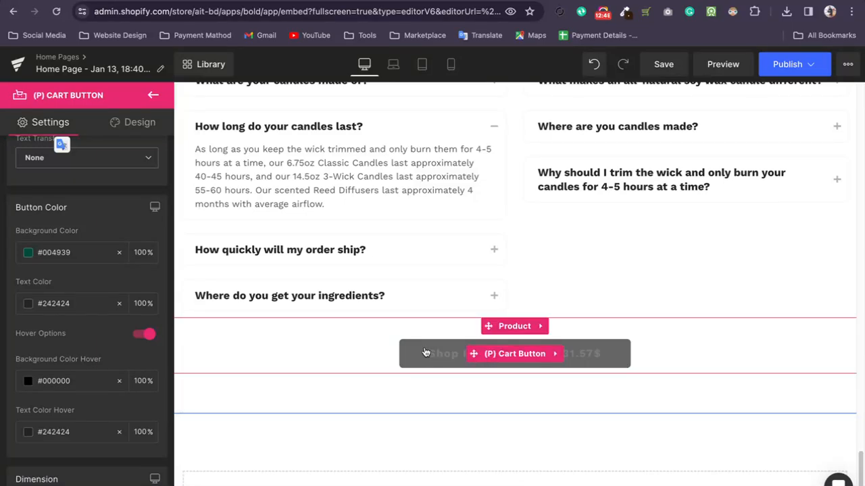
Set the cart button's hover text color to white, #ffffff, and review its button color settings.
click(26, 432)
drag(54, 318, 19, 282)
click(11, 309)
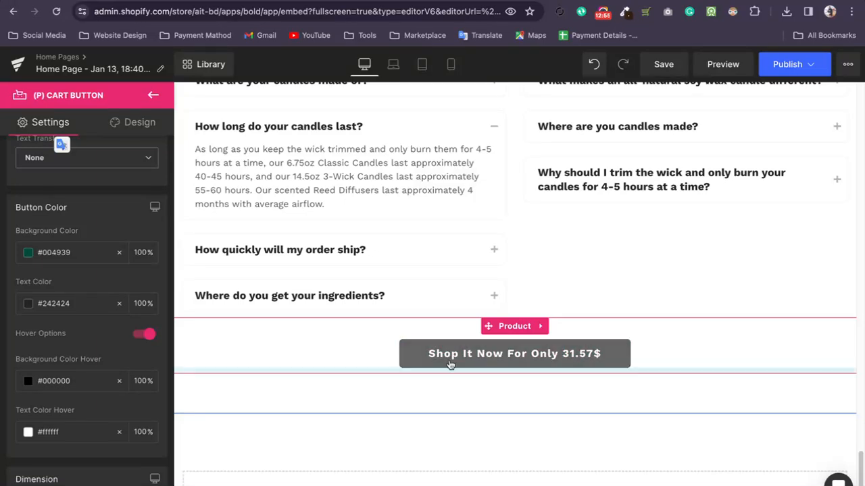
scroll(77, 374, down, 3)
scroll(74, 372, up, 2)
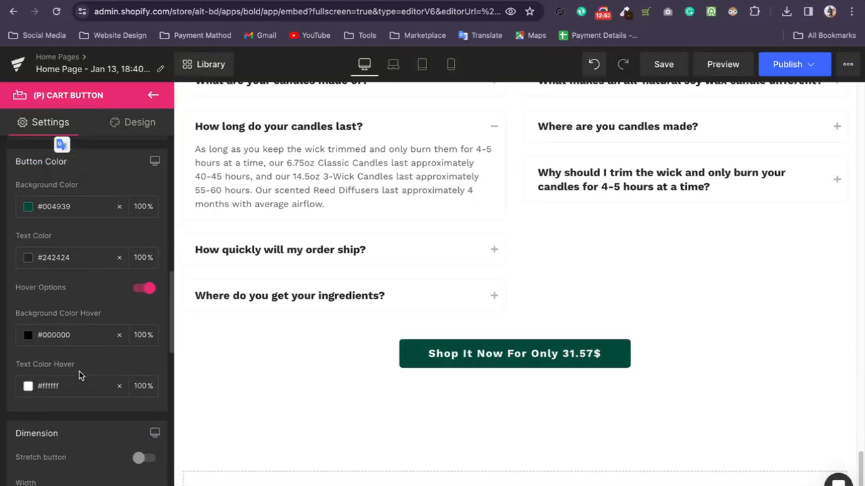
scroll(54, 342, up, 2)
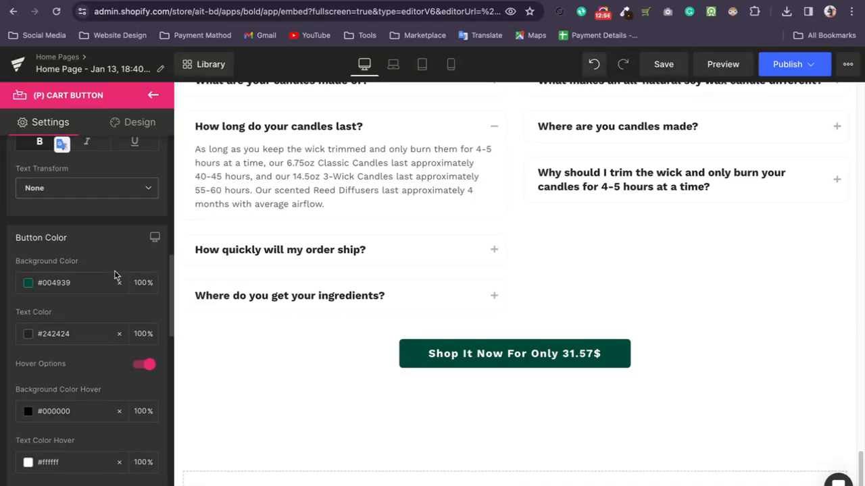
scroll(87, 361, up, 1)
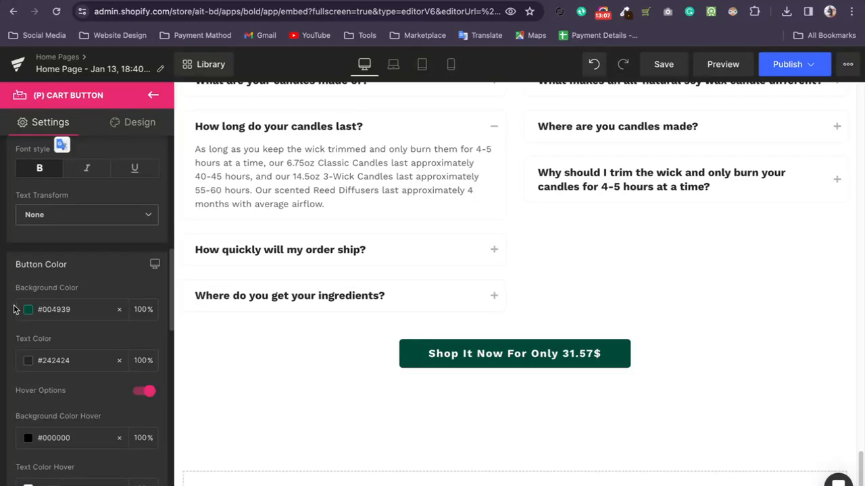
scroll(43, 386, down, 1)
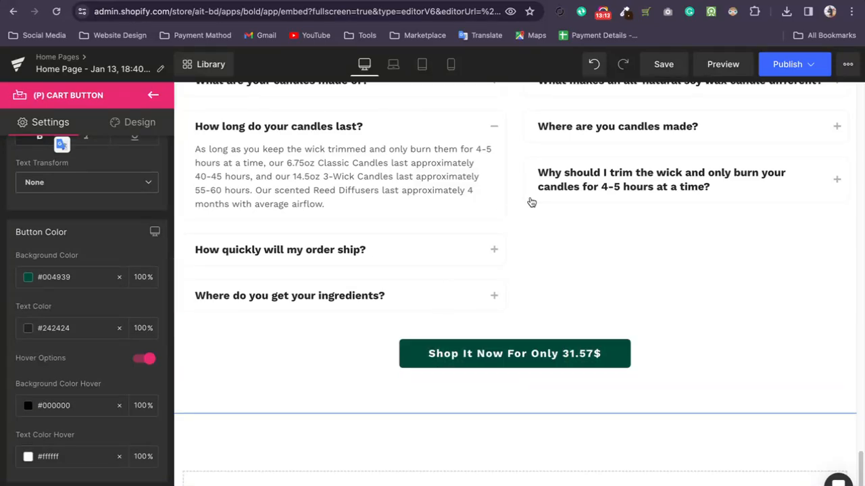
Select the product images in the carousel above the "View Collection" button one after another to examine their image settings.
scroll(439, 345, up, 10)
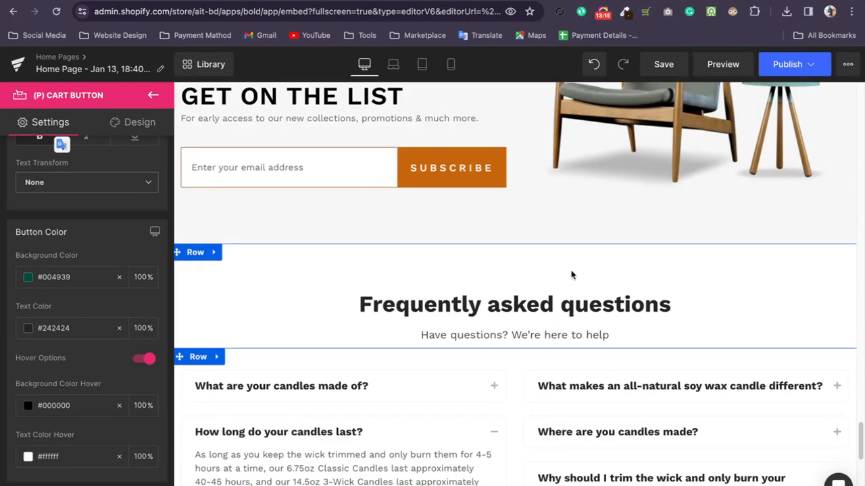
scroll(564, 354, down, 2)
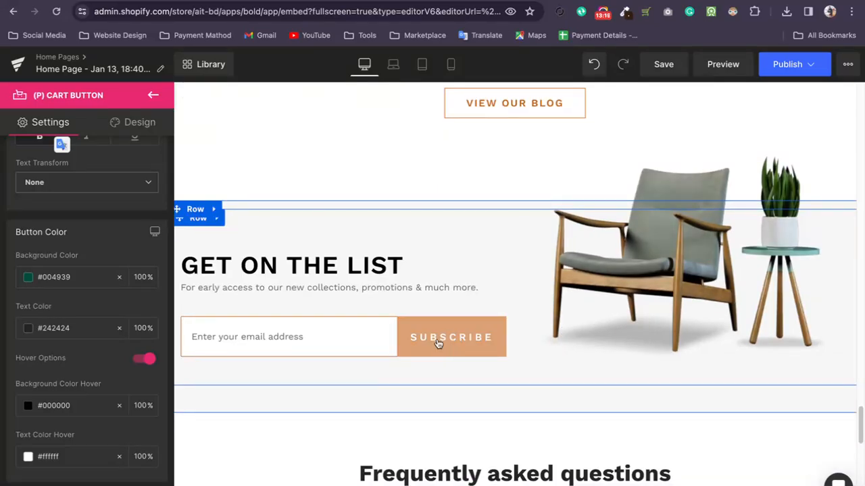
scroll(437, 343, down, 10)
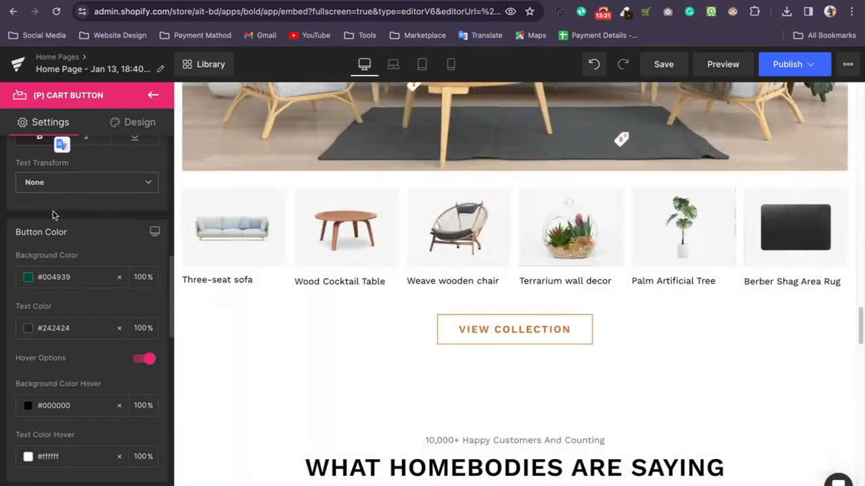
scroll(397, 266, up, 8)
scroll(467, 278, down, 8)
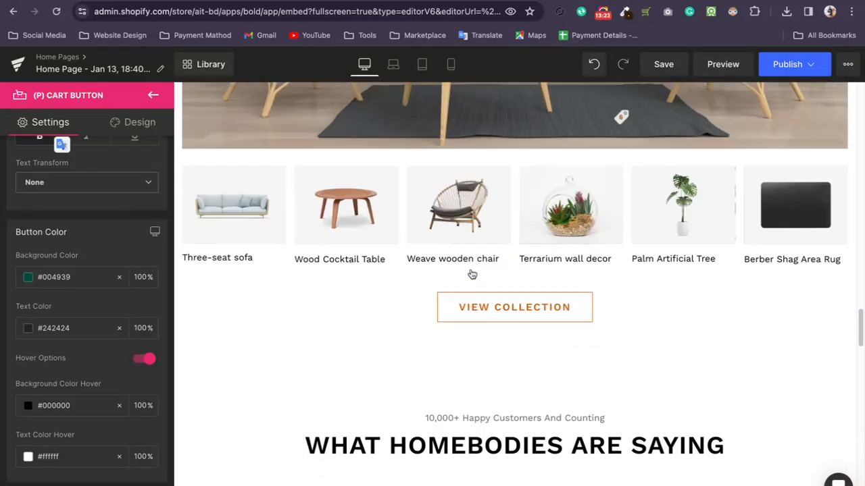
click(479, 231)
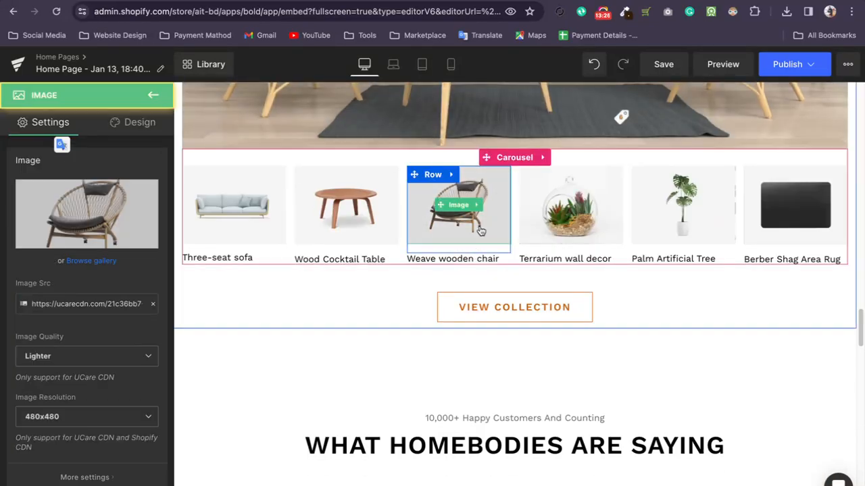
click(584, 212)
click(688, 210)
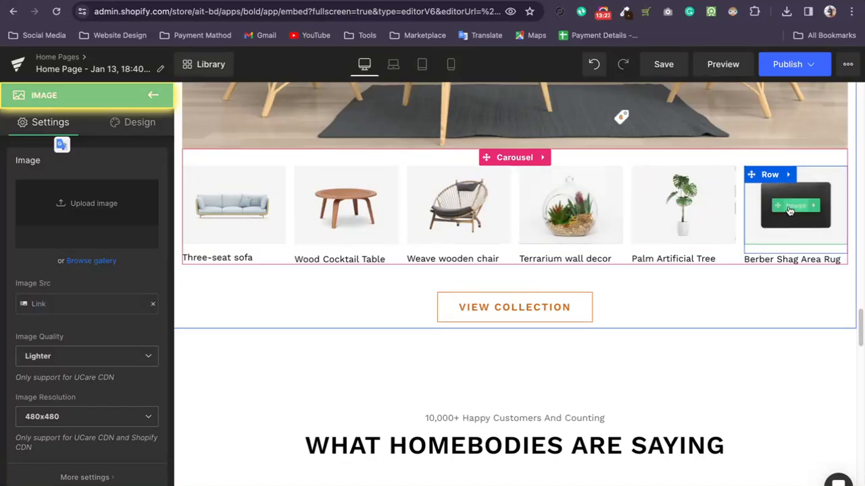
click(791, 213)
click(470, 215)
click(344, 209)
click(227, 214)
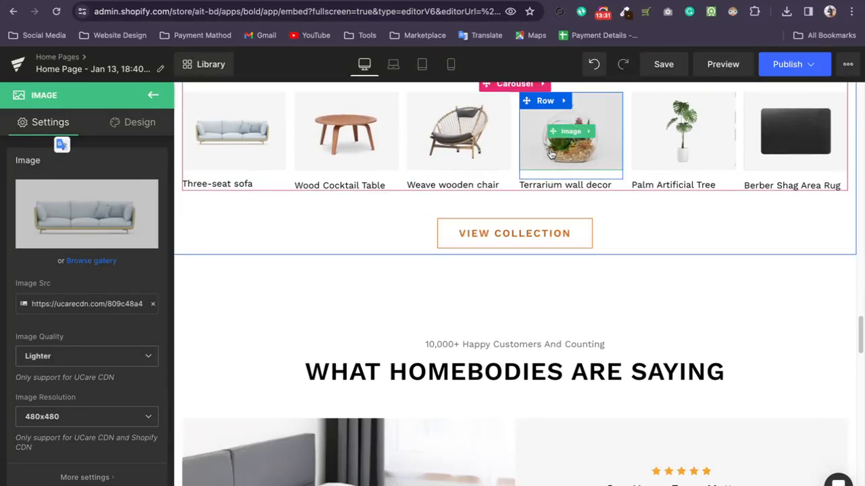
Examine the title and price settings of the second product in the Bestselling list, then close the settings.
scroll(546, 332, down, 3)
scroll(544, 333, down, 14)
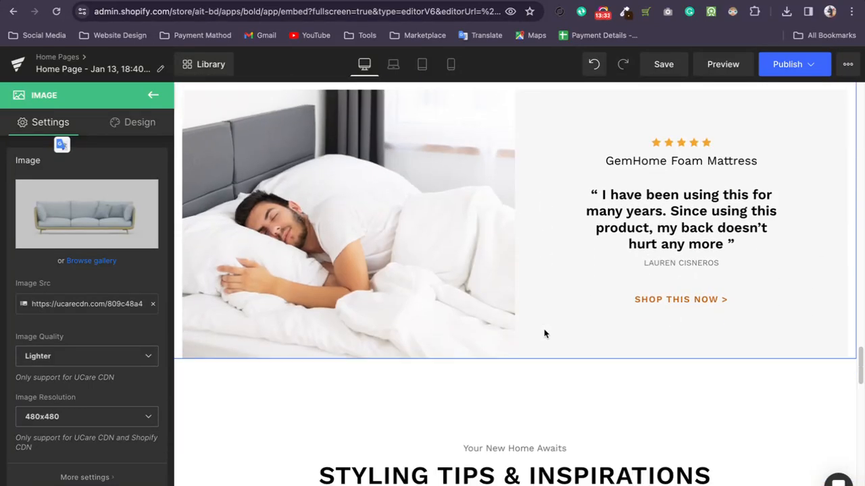
scroll(544, 333, up, 15)
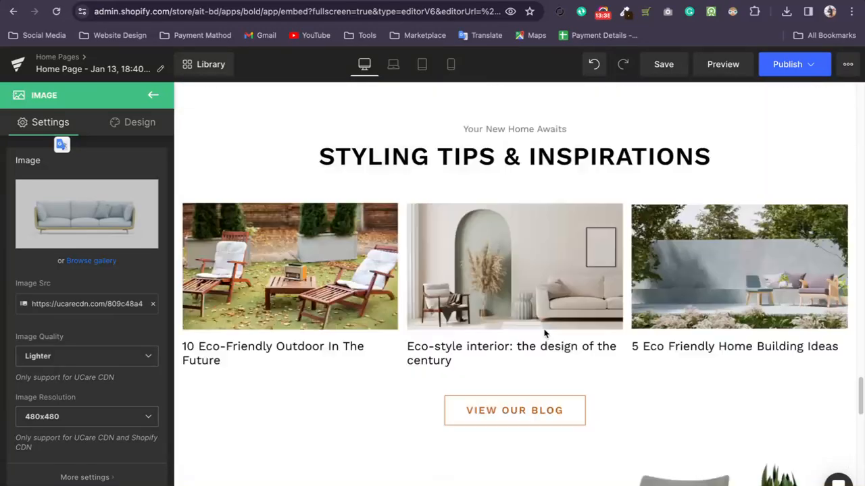
scroll(545, 333, down, 4)
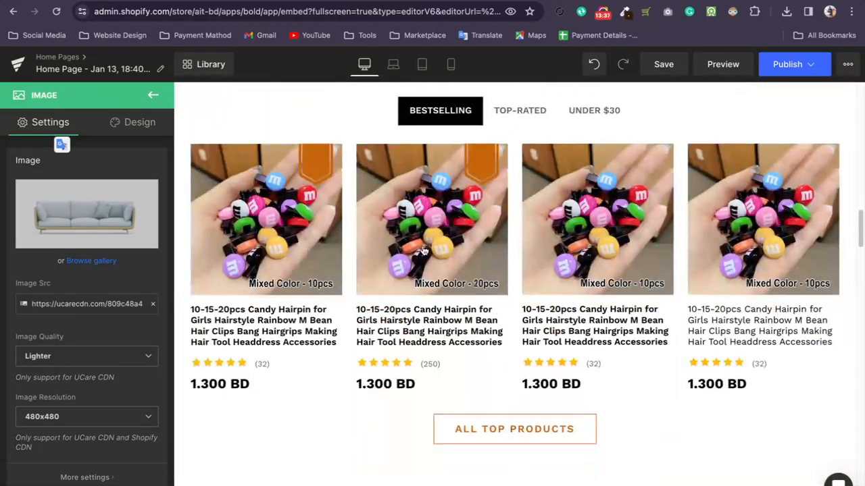
click(402, 329)
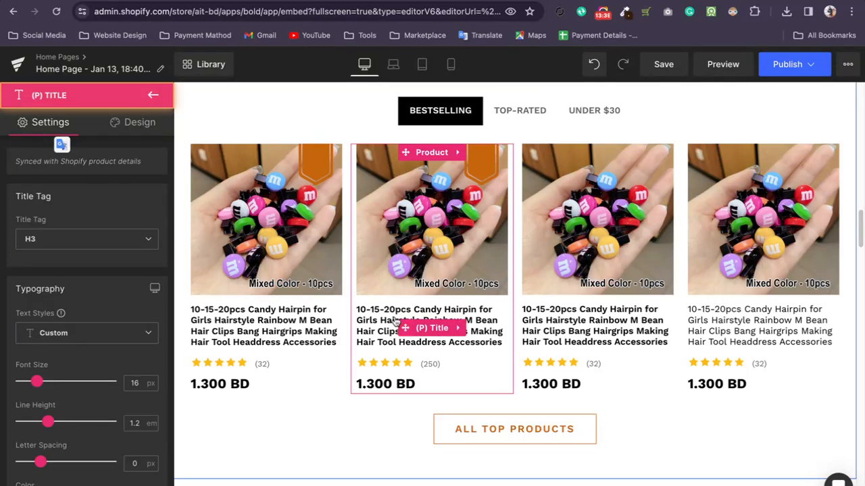
mouse_move(457, 156)
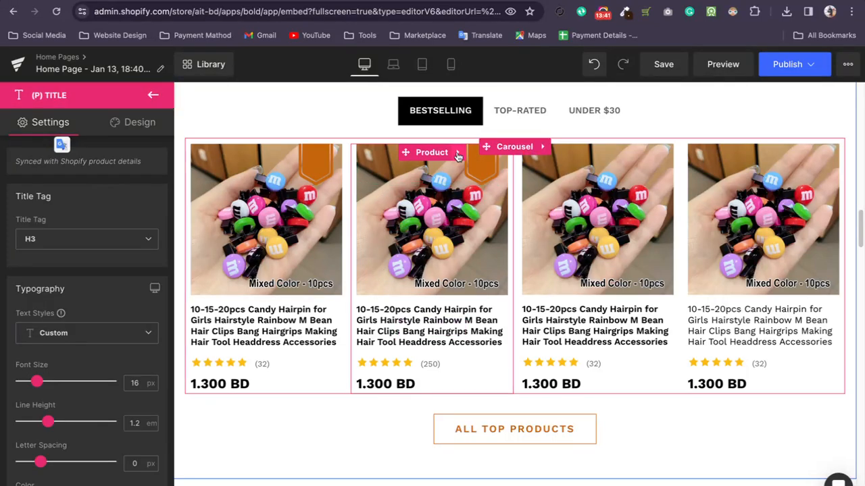
click(444, 313)
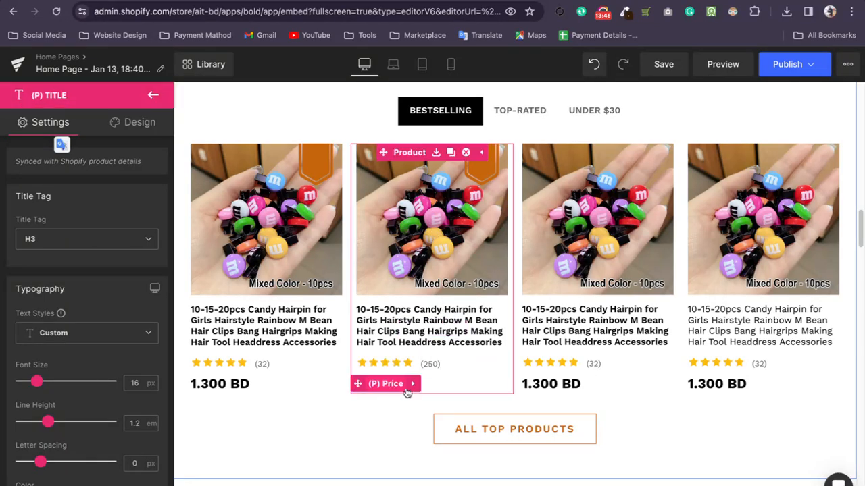
click(477, 392)
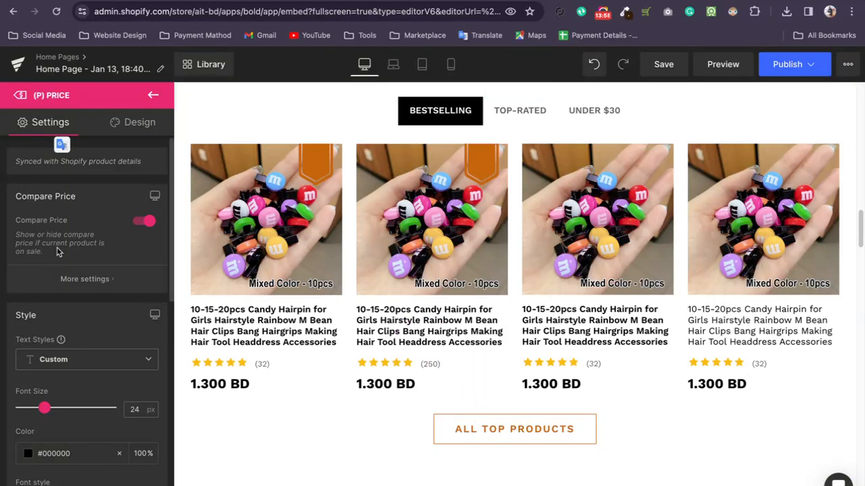
click(154, 96)
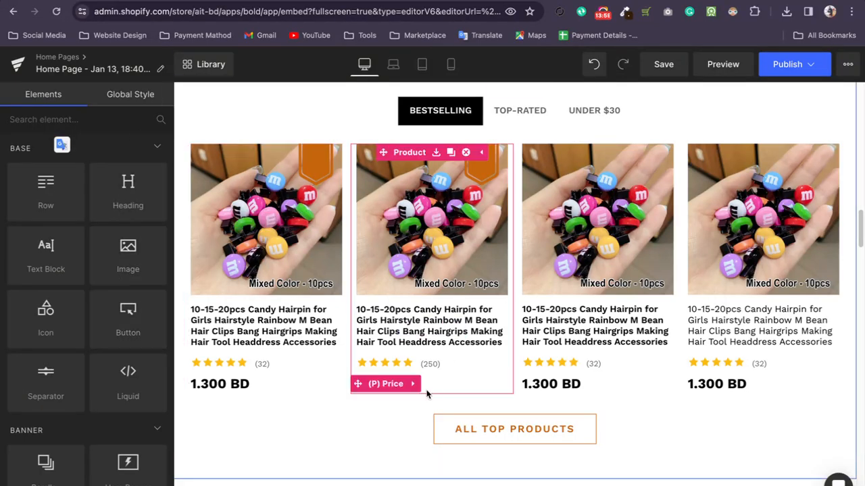
Add a Button element directly below the price of the second Bestselling product.
scroll(68, 314, down, 3)
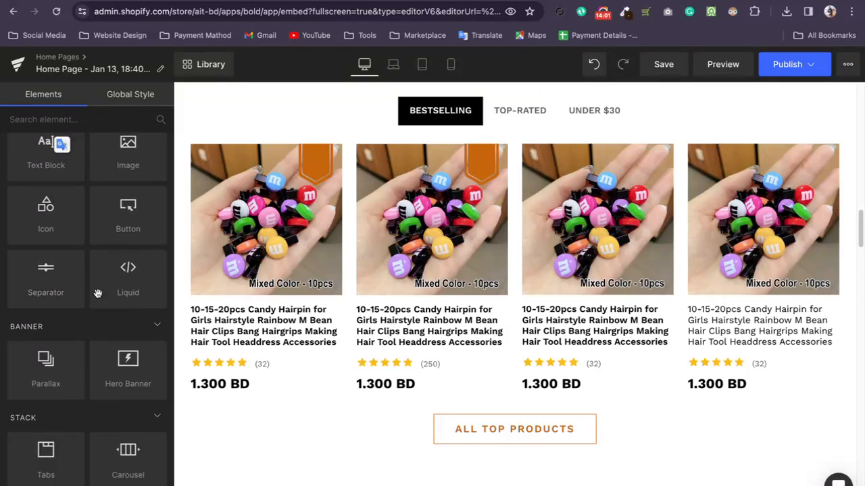
scroll(88, 371, down, 10)
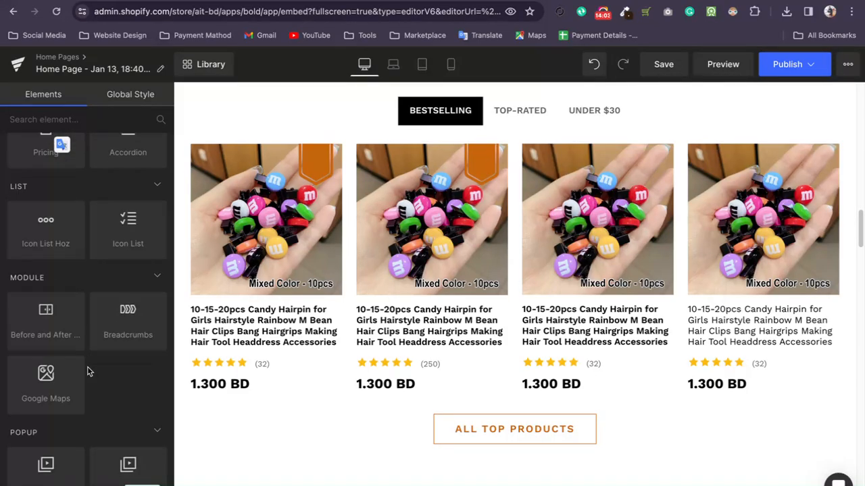
scroll(88, 371, up, 15)
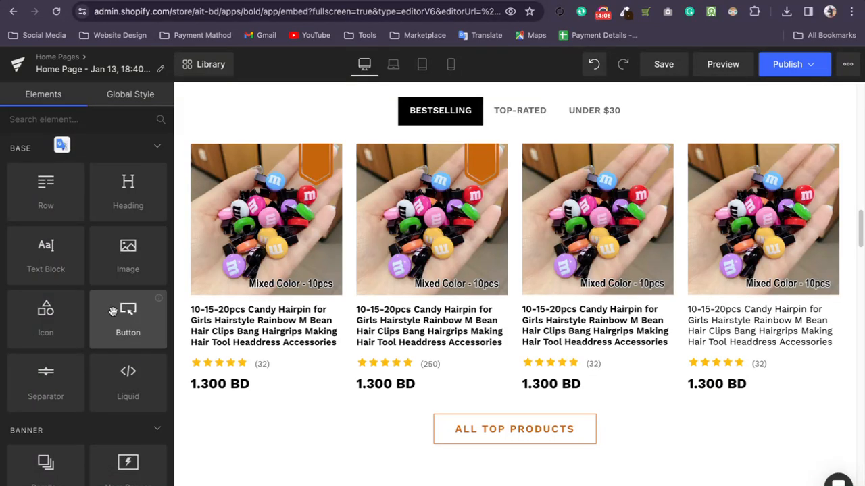
drag(116, 310, 422, 389)
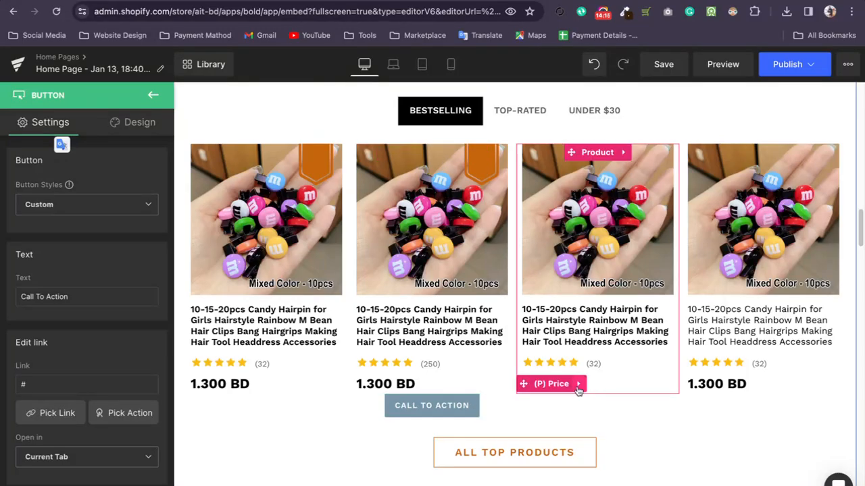
Open the block library from the end of the page and filter it by Product List instead of FAQs.
scroll(517, 355, down, 15)
scroll(479, 274, down, 3)
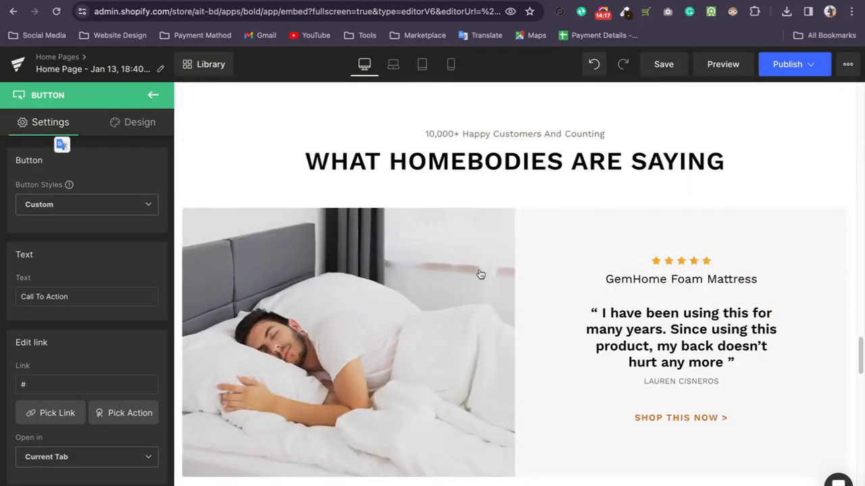
scroll(482, 272, up, 15)
scroll(482, 272, down, 20)
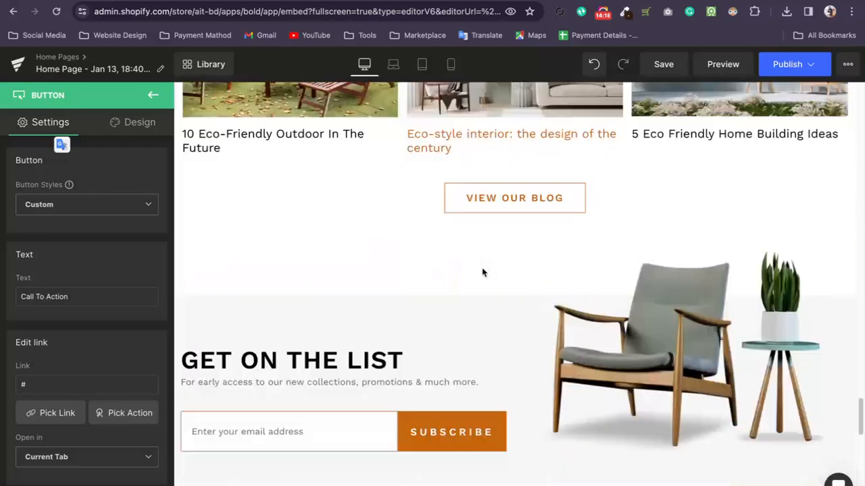
click(469, 436)
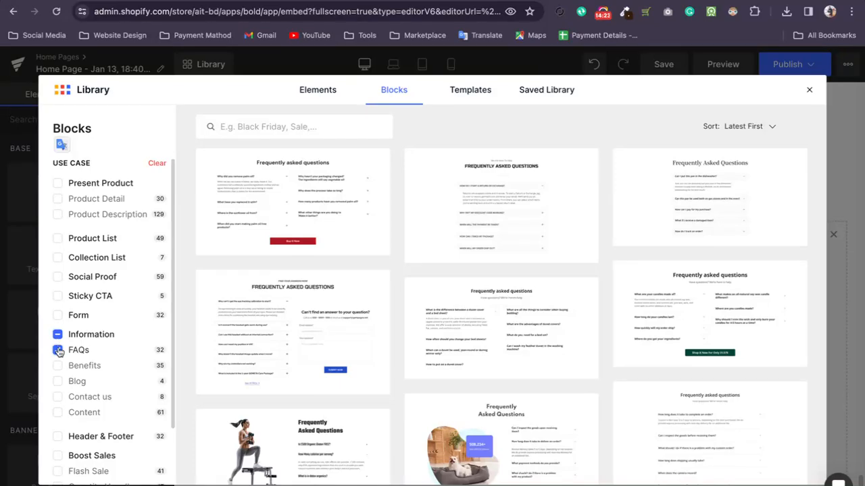
click(58, 349)
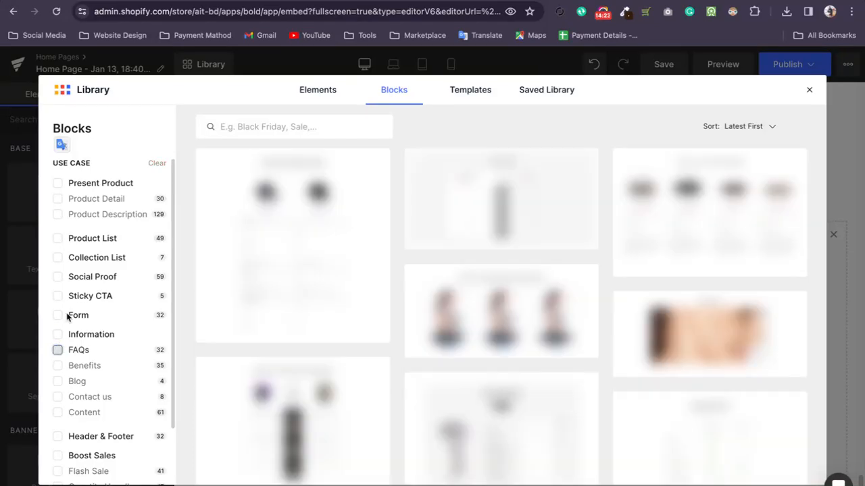
click(58, 238)
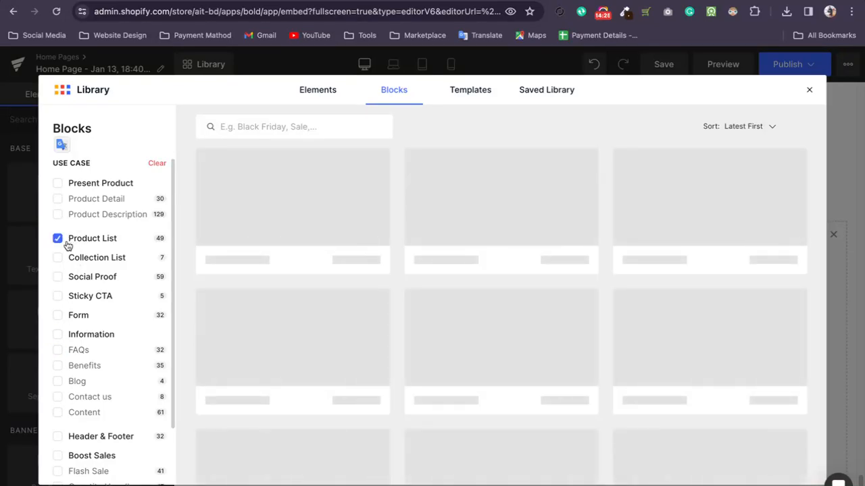
Add the product combo block titled "Special Deal For Back To School Day's Only" to the page.
scroll(504, 293, down, 5)
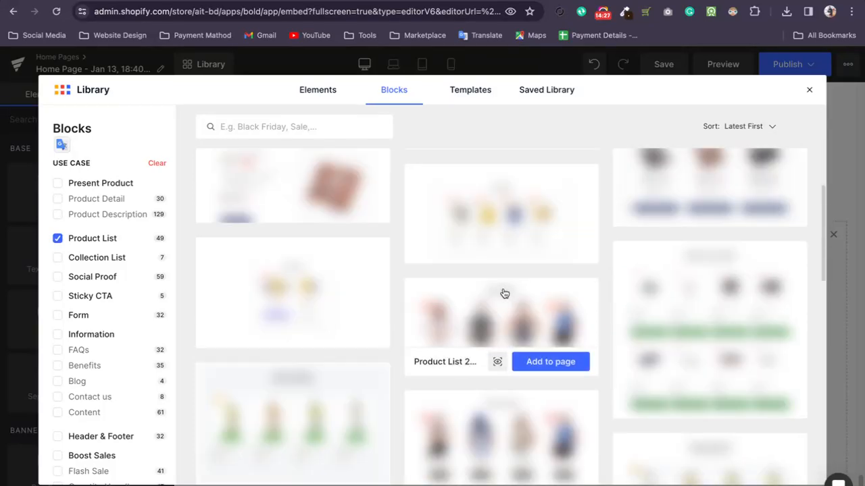
scroll(613, 288, down, 1)
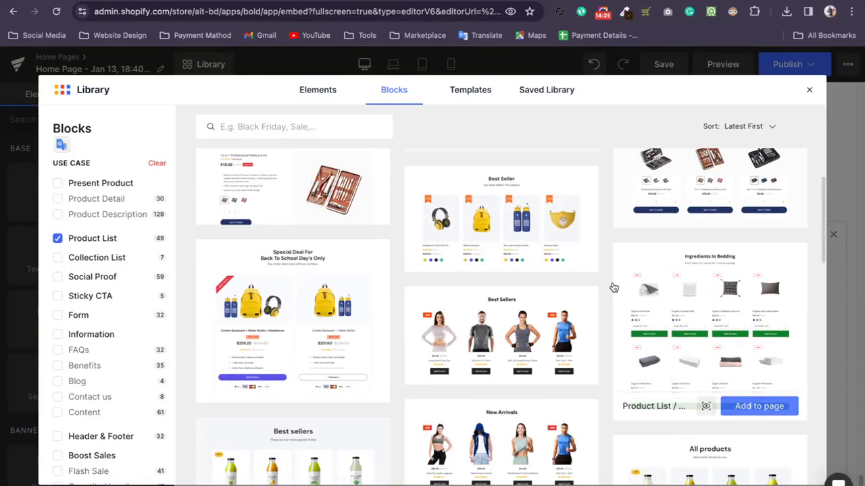
scroll(613, 288, down, 2)
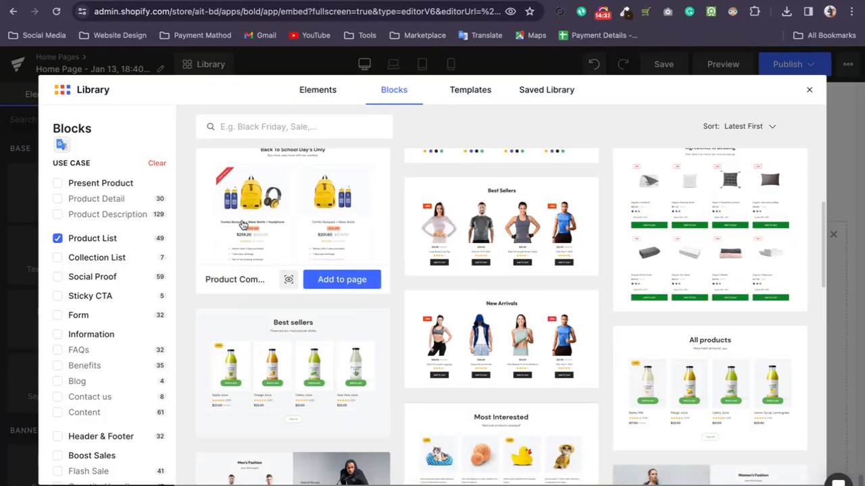
click(342, 279)
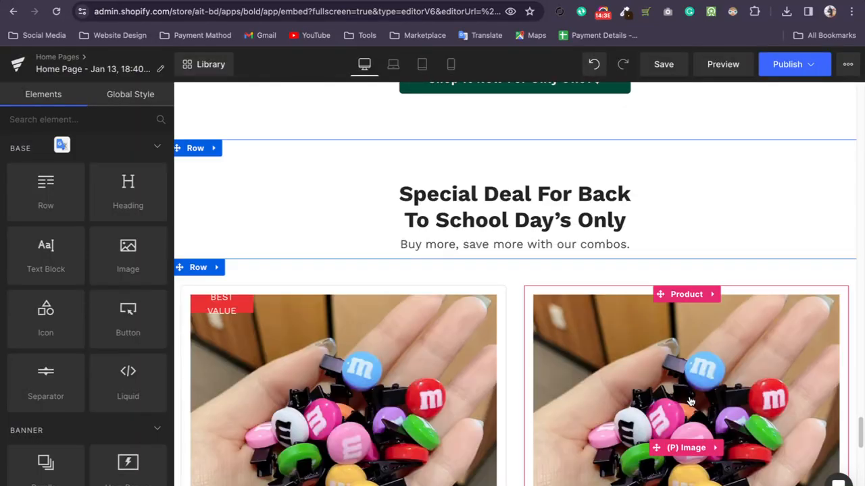
Try to move the first combo product's Best Choice cart button below the price of the first Bestselling product.
scroll(463, 322, down, 6)
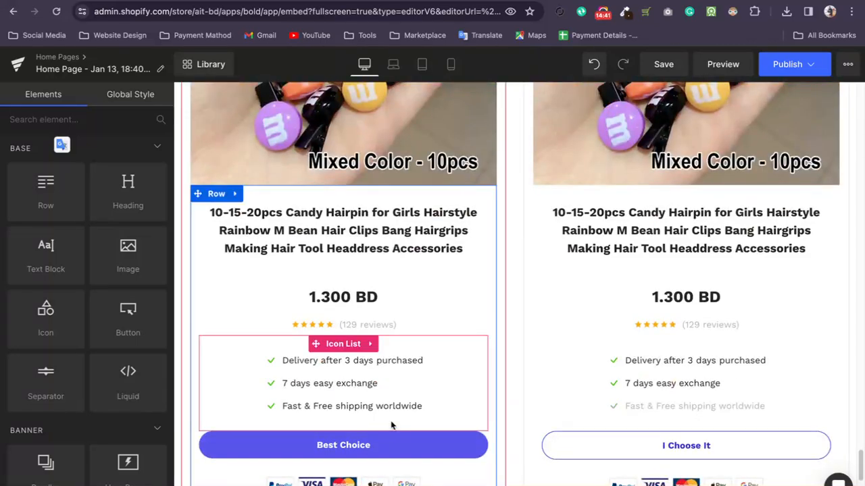
click(441, 456)
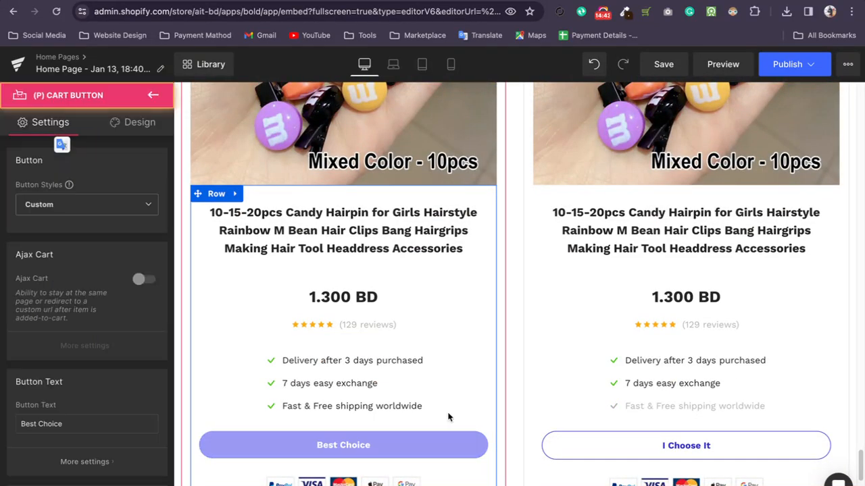
drag(282, 447, 392, 369)
drag(297, 390, 241, 354)
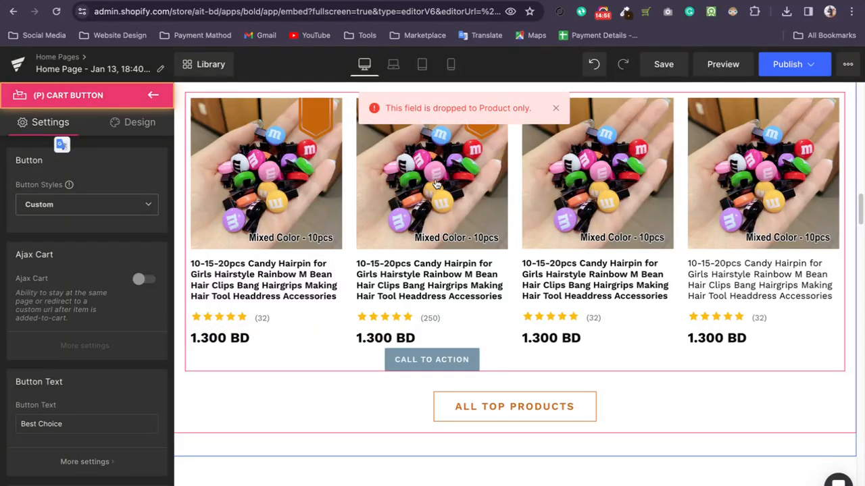
scroll(414, 206, down, 15)
scroll(408, 267, up, 12)
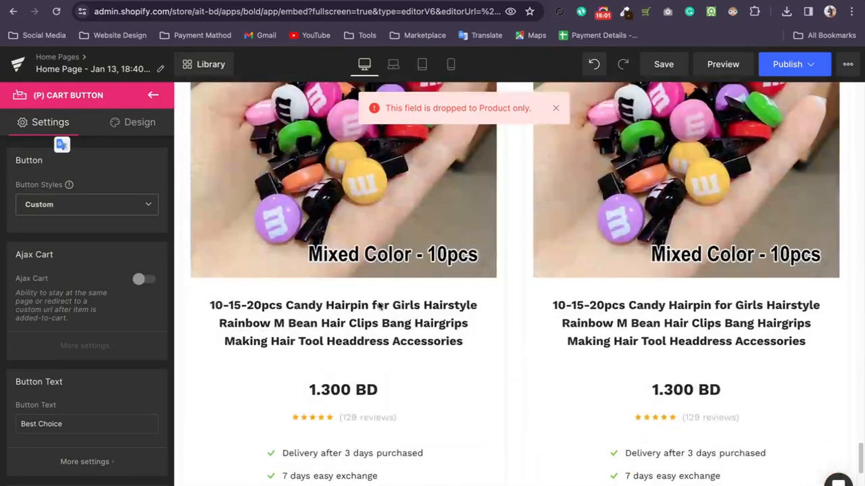
scroll(380, 303, down, 4)
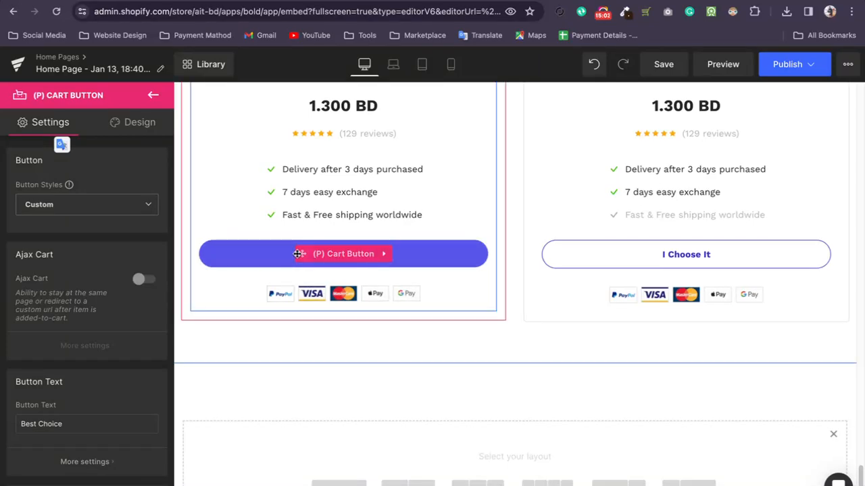
drag(362, 169, 318, 241)
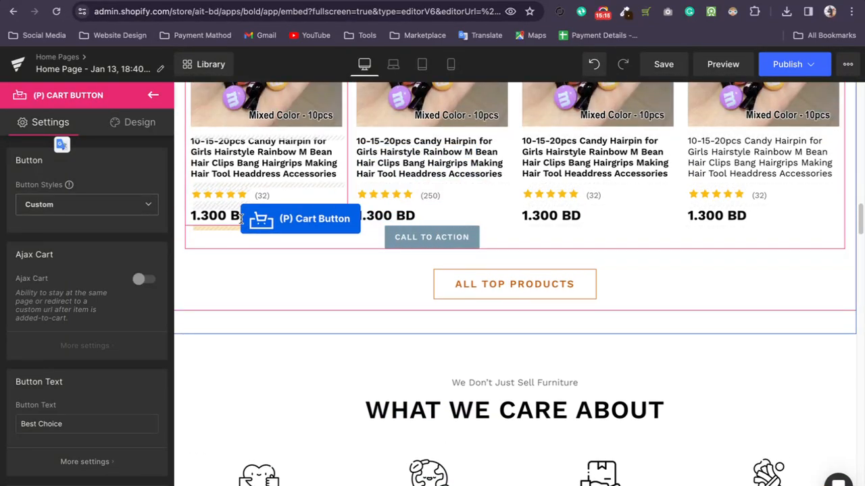
mouse_move(218, 251)
mouse_down()
mouse_move(207, 211)
mouse_move(209, 238)
mouse_up()
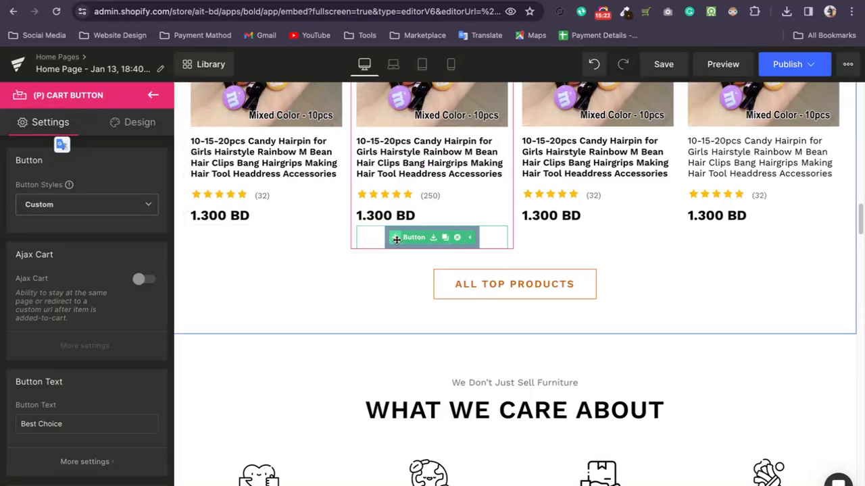
Move the Best Choice cart button from the Special Deal block to directly below the second Bestselling product's price.
scroll(391, 368, down, 20)
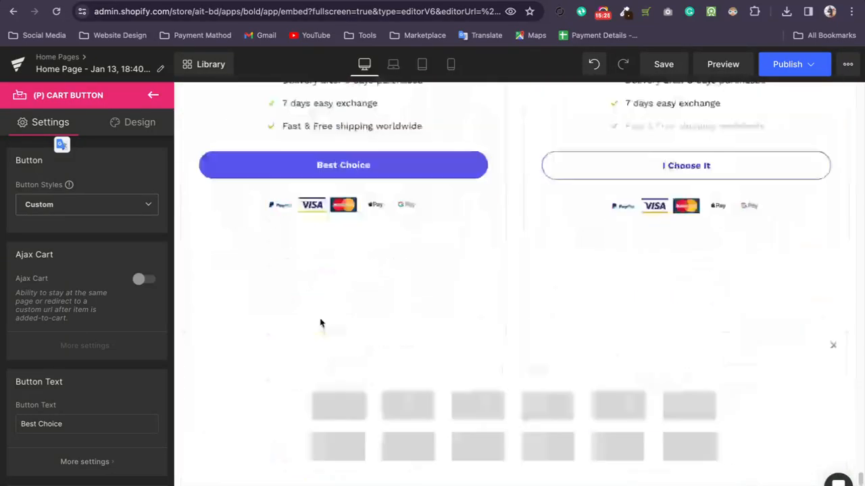
scroll(323, 321, up, 4)
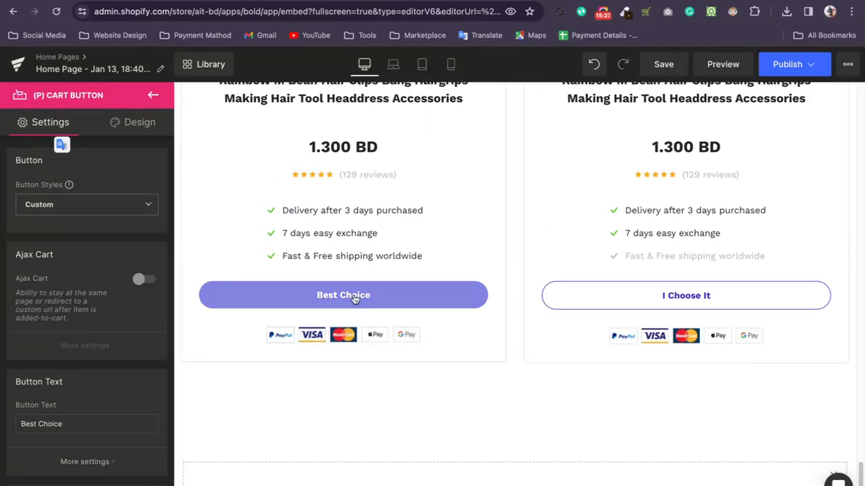
click(264, 288)
drag(265, 295, 451, 292)
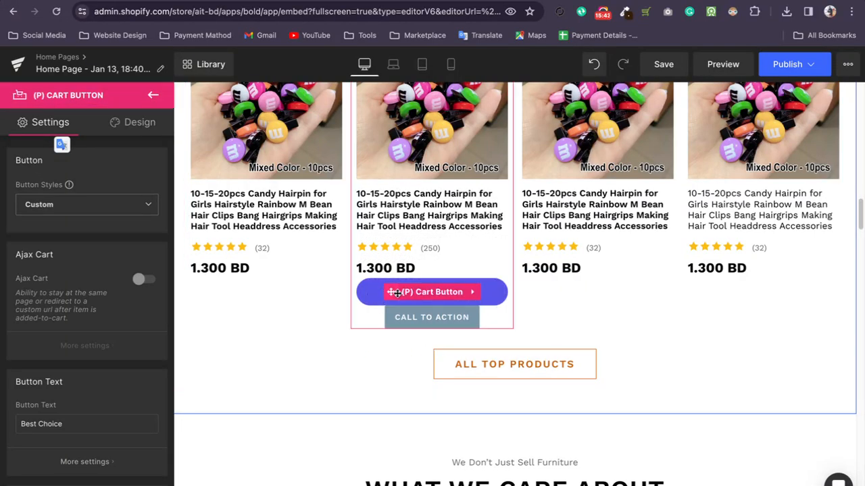
Duplicate the second Bestselling product's Best Choice cart button and move one copy into the first product, above its price.
click(465, 292)
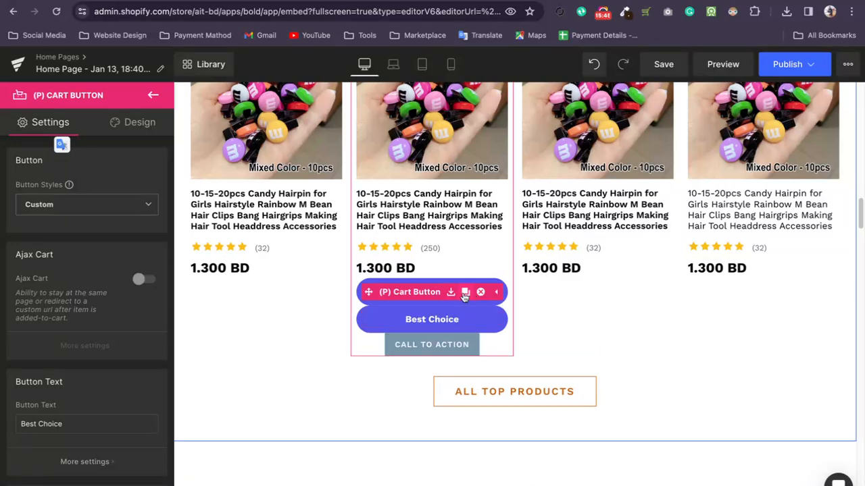
drag(385, 317, 250, 290)
drag(388, 317, 270, 269)
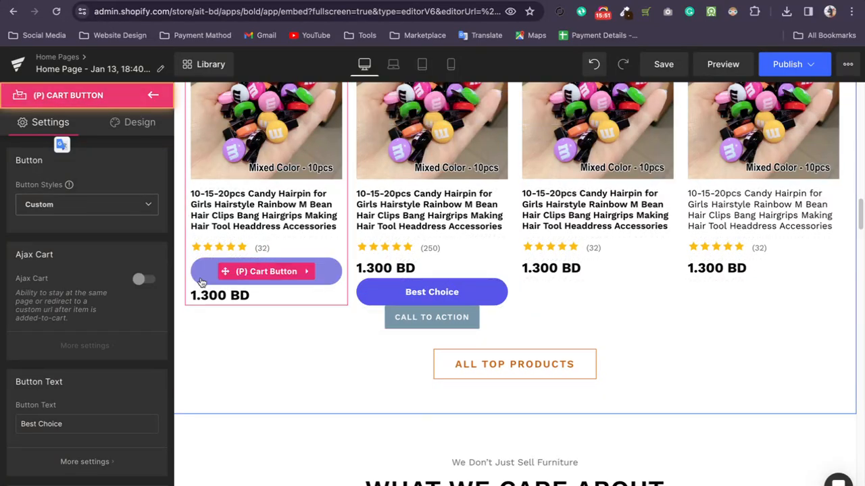
Move the second Bestselling product's Best Choice button below the third product's price, and the first product's button below its own price.
scroll(229, 169, up, 2)
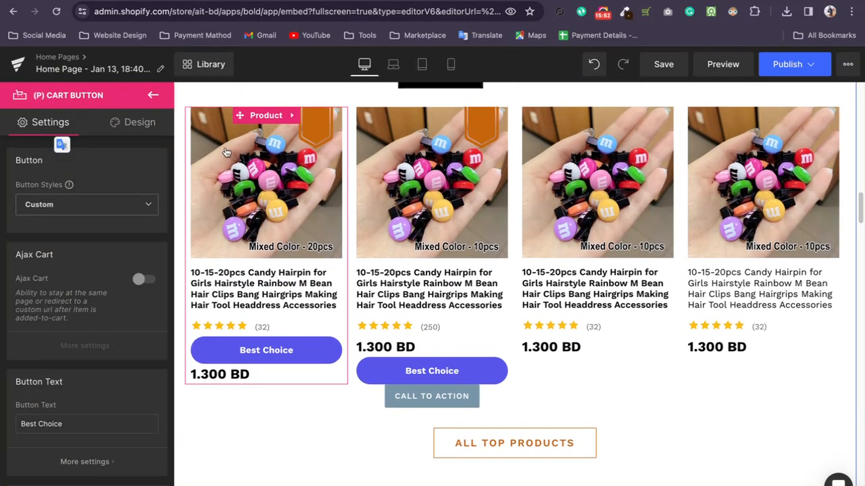
click(242, 116)
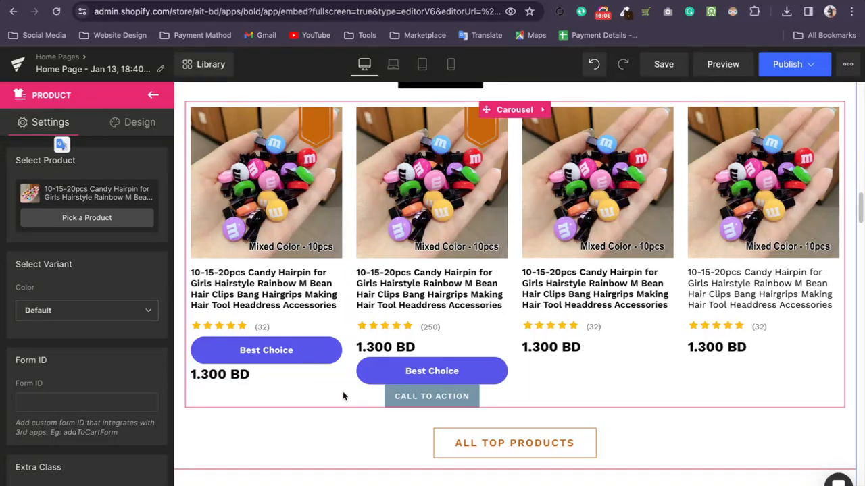
drag(369, 371, 585, 354)
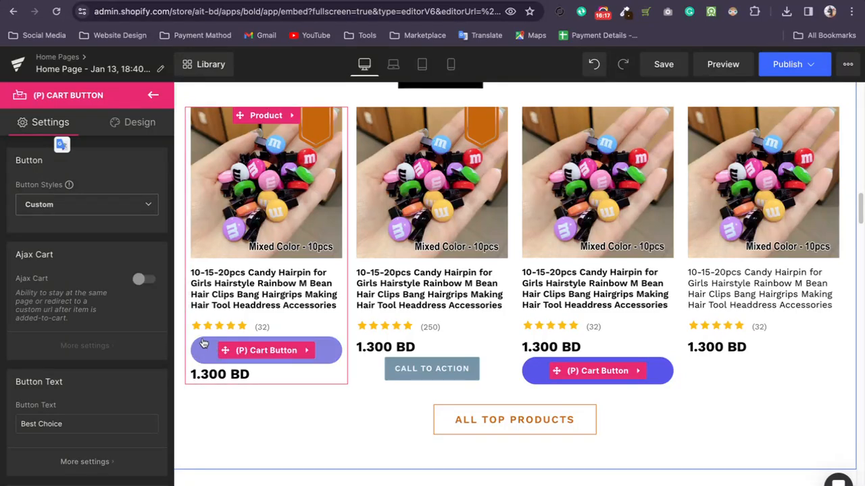
drag(208, 348, 229, 428)
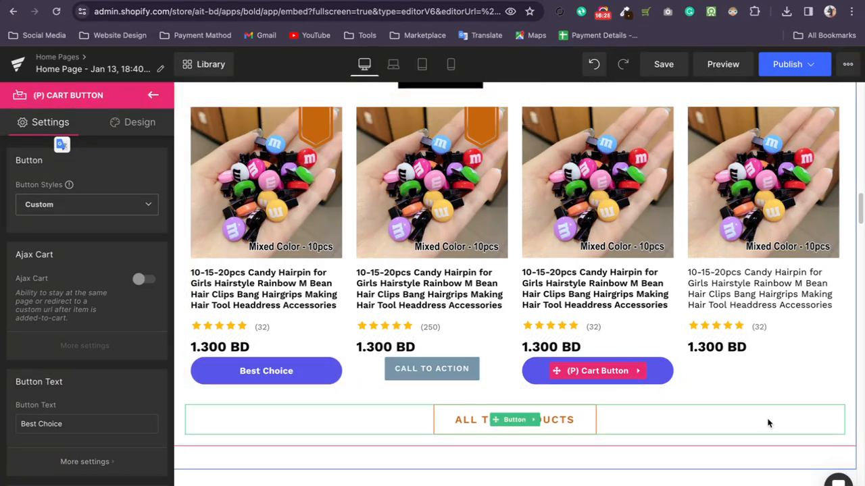
Set the background color of the first Bestselling product's Best Choice button to dark green #113f18.
click(768, 423)
click(332, 383)
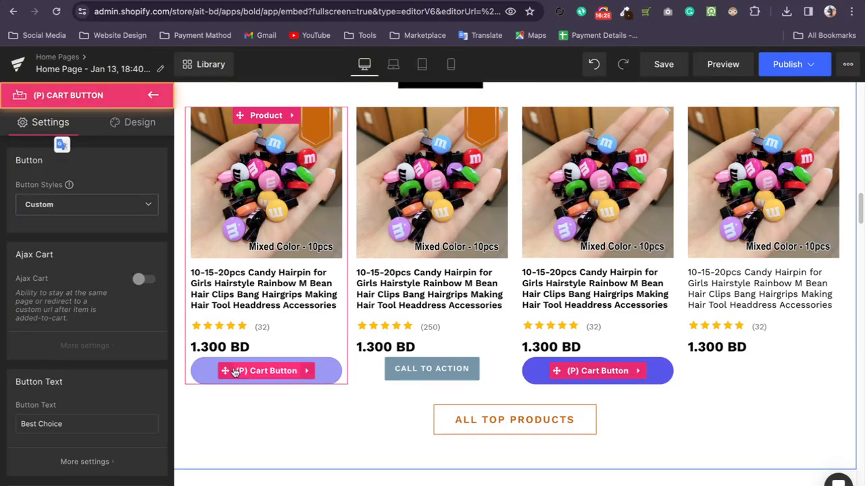
scroll(81, 293, down, 8)
scroll(81, 293, down, 3)
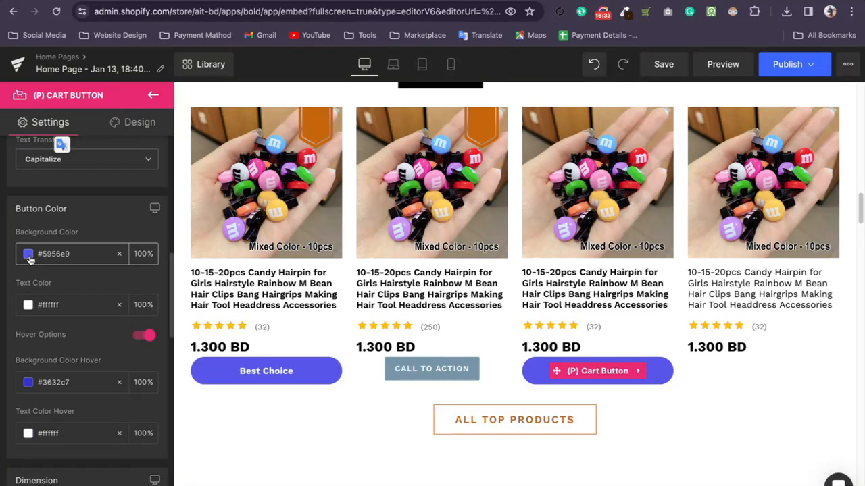
click(28, 254)
drag(78, 372, 94, 352)
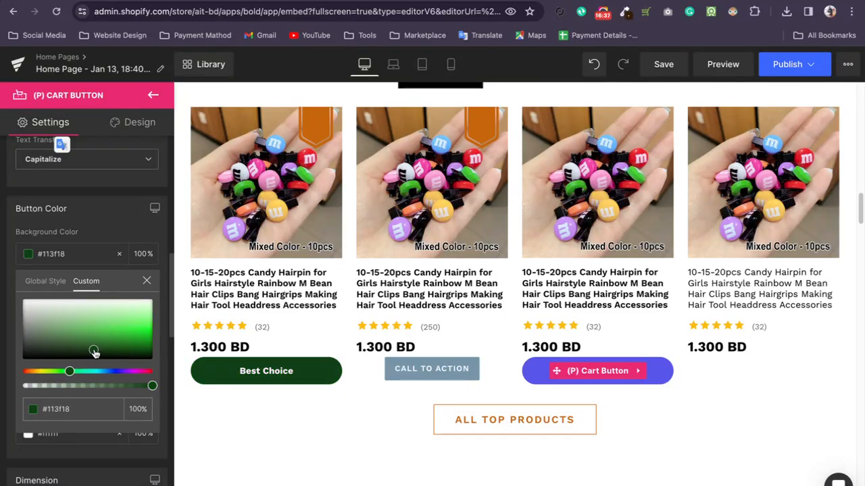
click(286, 422)
Review the page sections from the Bestselling list down to the end, then return to the hero section.
scroll(514, 405, down, 2)
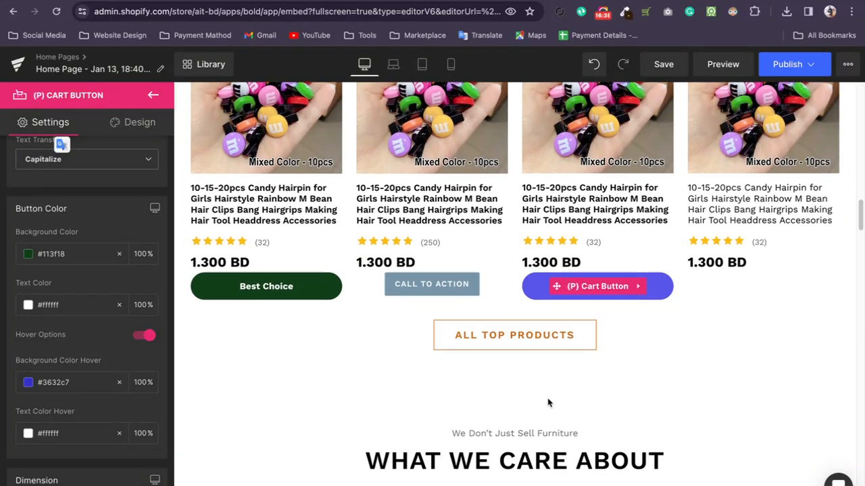
scroll(655, 337, down, 2)
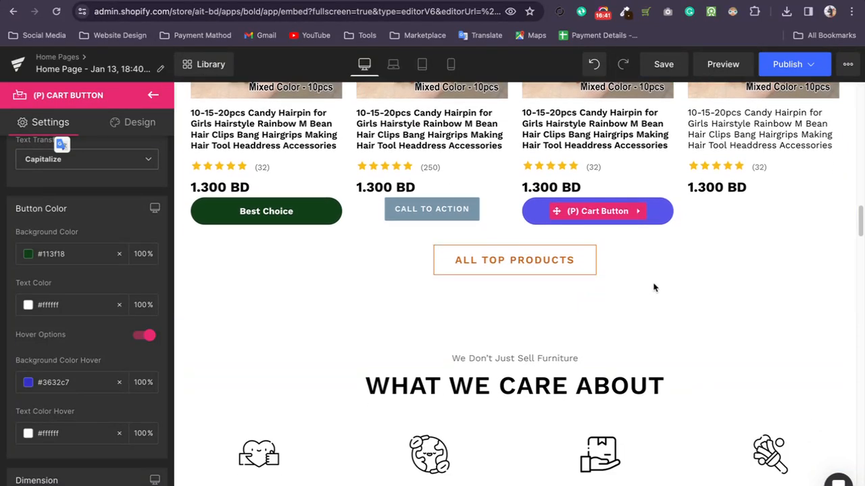
scroll(654, 262, down, 5)
scroll(654, 264, down, 15)
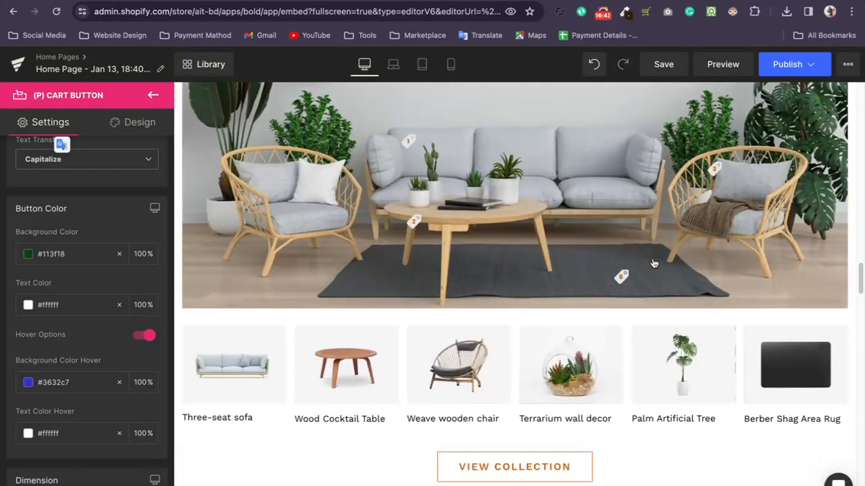
scroll(654, 263, down, 10)
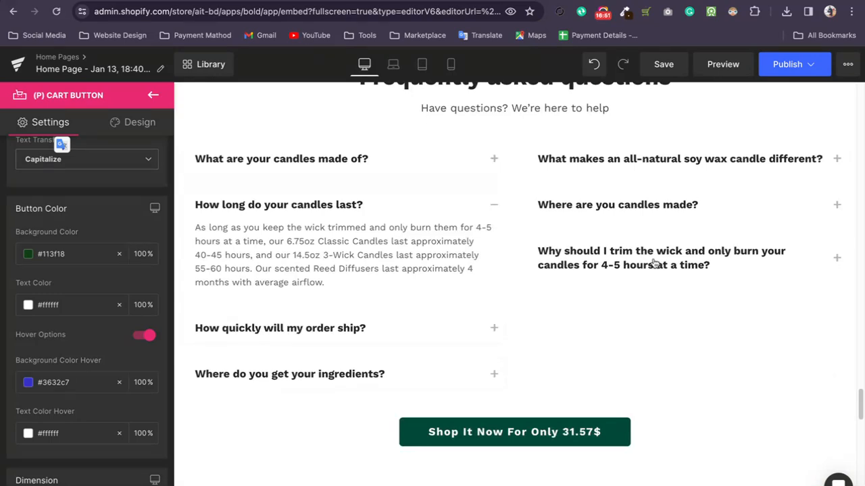
scroll(751, 226, down, 15)
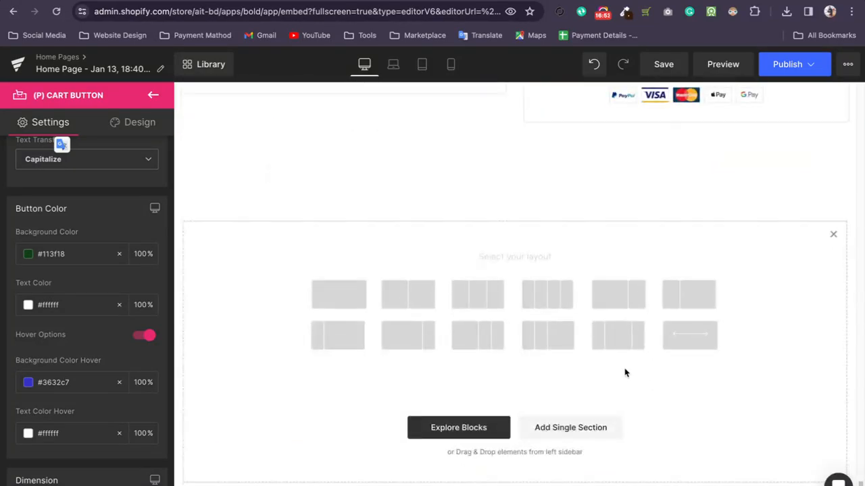
scroll(635, 376, up, 17)
scroll(563, 370, up, 20)
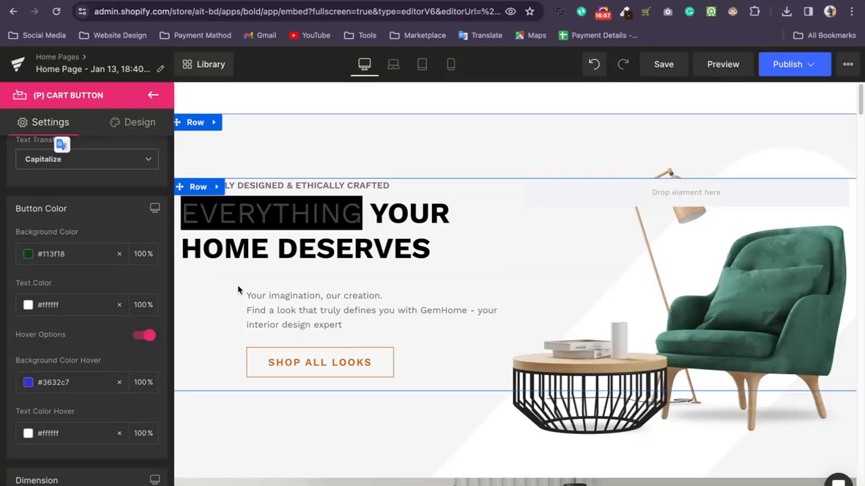
Examine the hero row's layout settings and the typography settings of the "Home office 30% off" text.
click(302, 160)
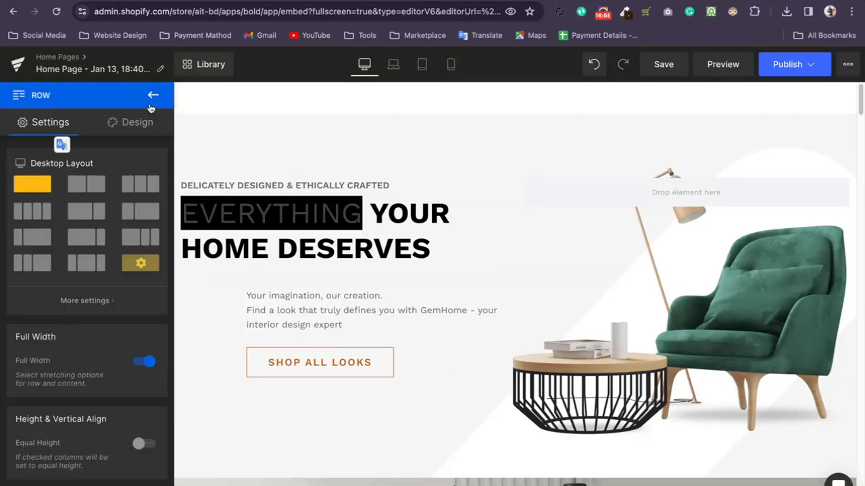
click(153, 95)
scroll(325, 251, down, 5)
click(348, 255)
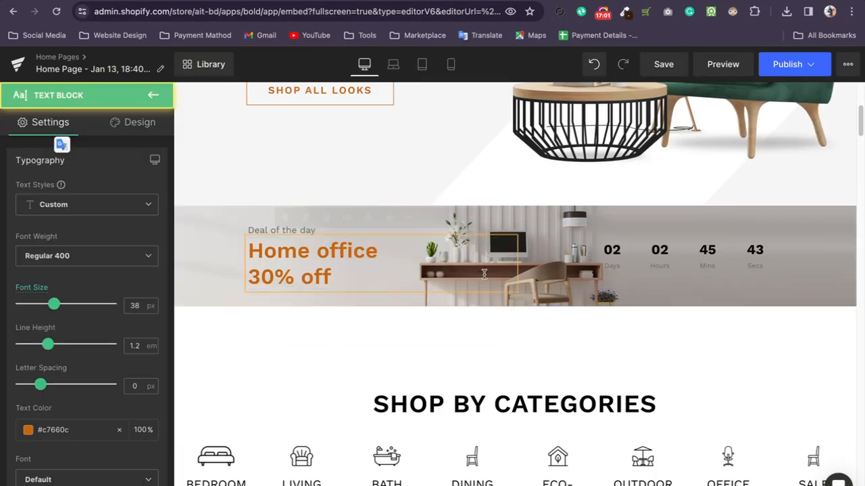
scroll(453, 371, down, 3)
scroll(317, 245, up, 3)
Examine the settings and design options of the "Deal of the day" banner row and its heading text, then close the settings.
click(195, 226)
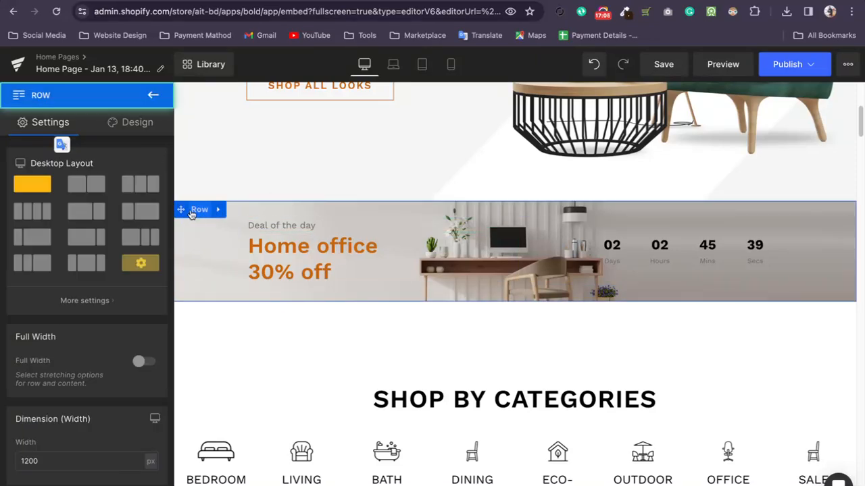
scroll(101, 310, down, 5)
scroll(101, 310, up, 5)
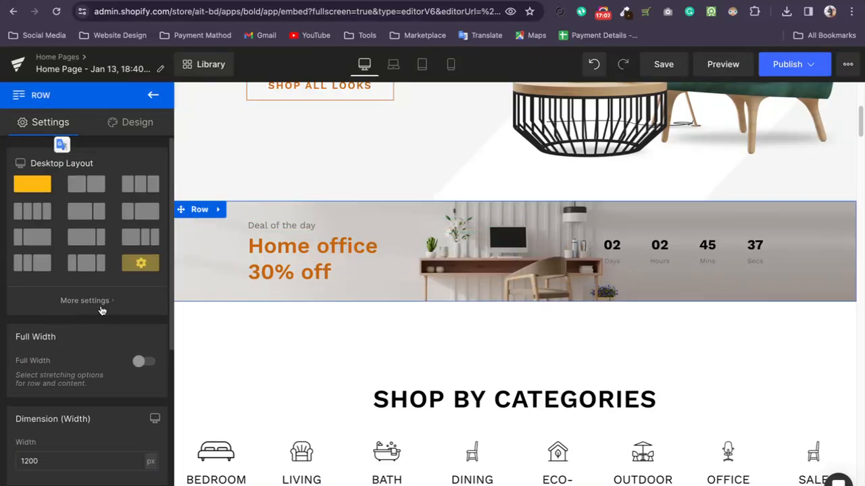
click(145, 131)
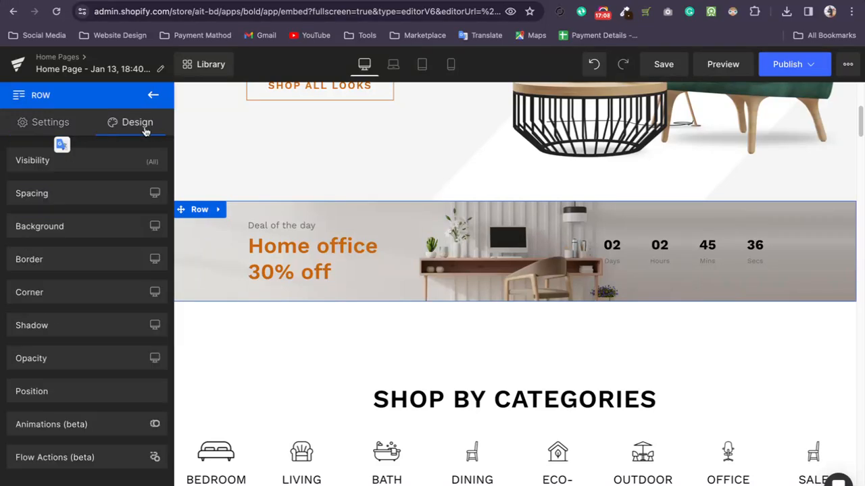
click(42, 124)
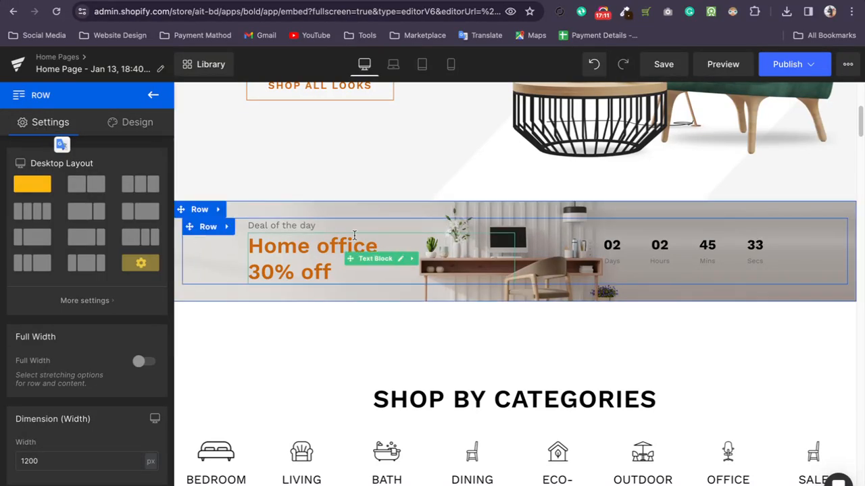
click(311, 227)
click(330, 266)
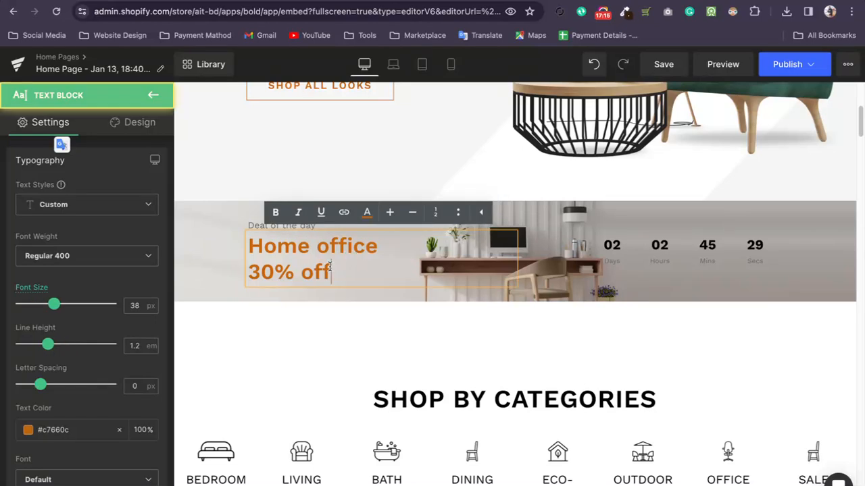
click(249, 226)
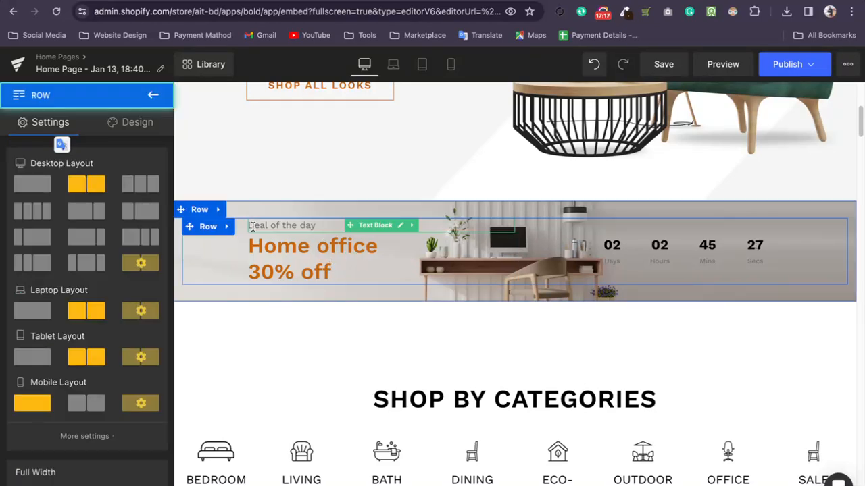
click(312, 265)
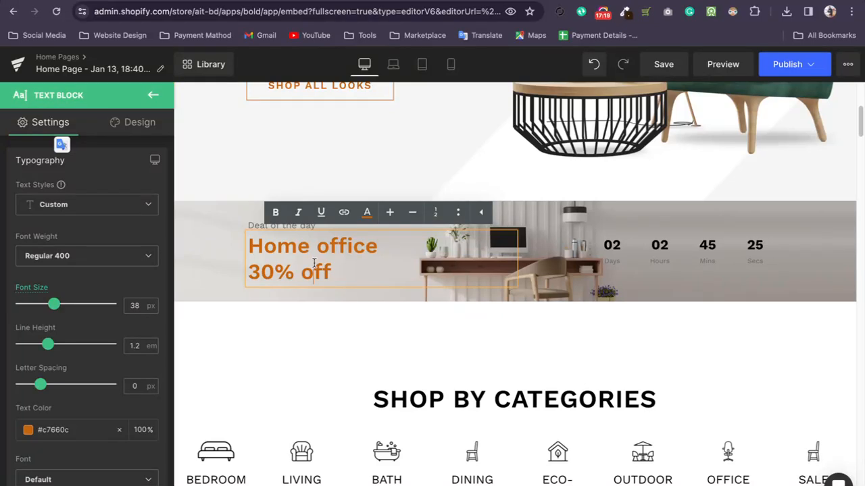
click(155, 96)
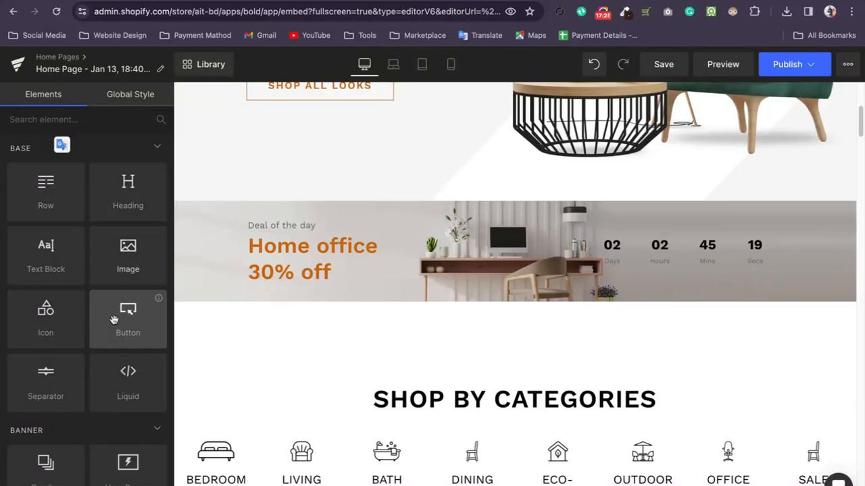
Insert a Google Maps element between the "Deal of the day" banner and the Shop by Categories section.
scroll(102, 324, down, 3)
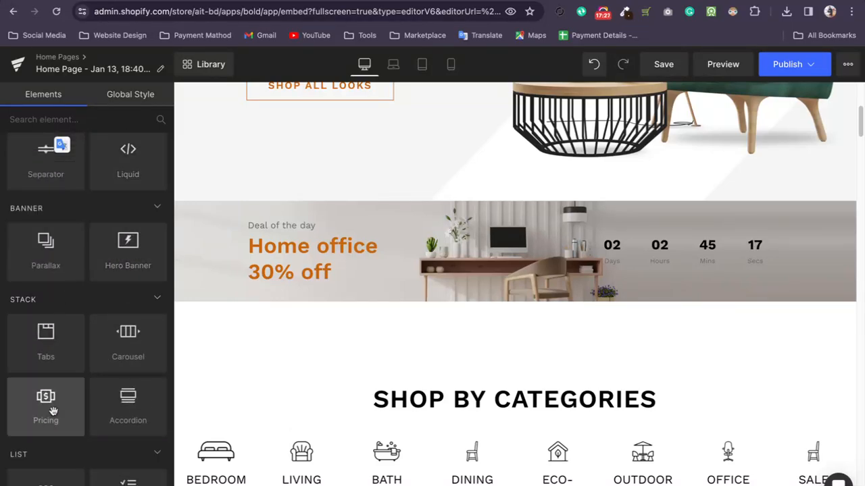
scroll(125, 303, down, 2)
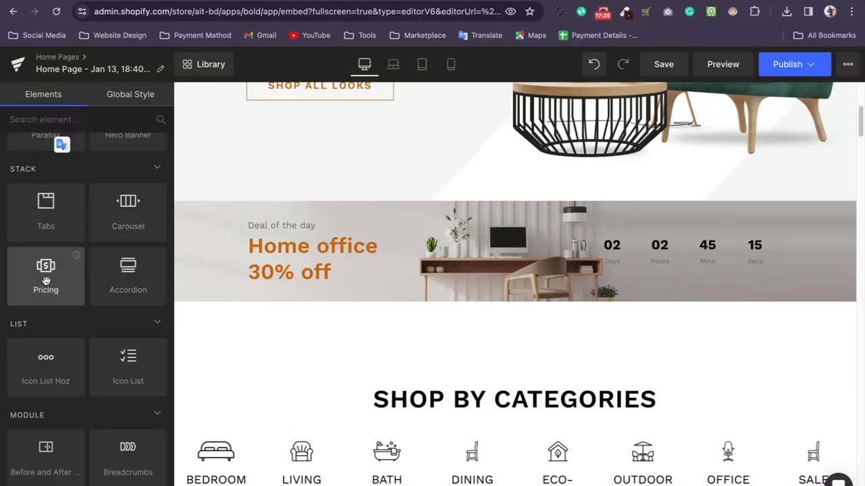
scroll(102, 304, down, 2)
scroll(64, 334, down, 2)
drag(43, 276, 476, 318)
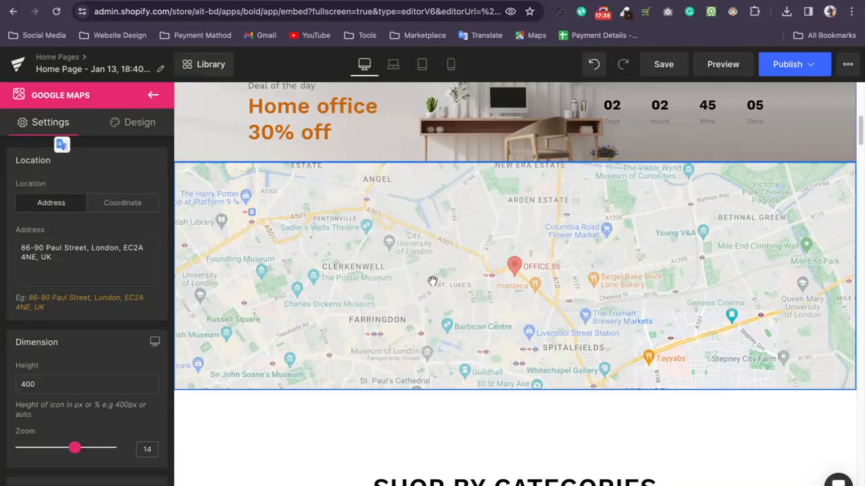
scroll(432, 281, up, 2)
scroll(464, 331, down, 2)
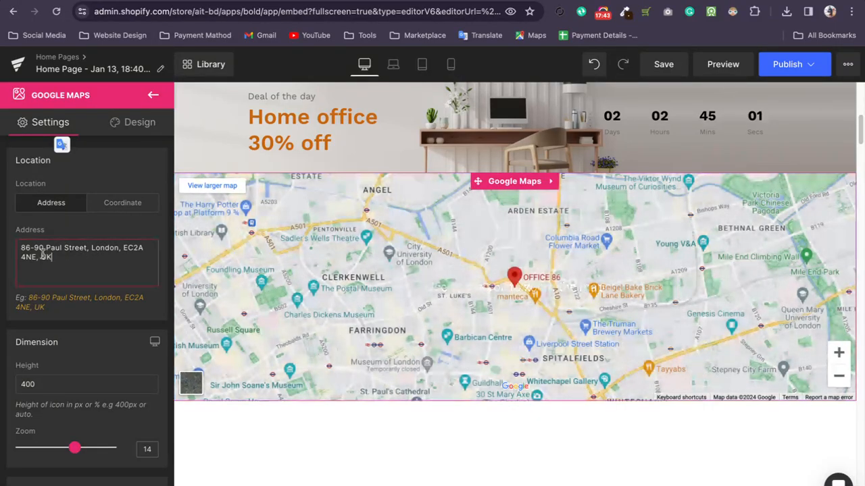
Examine the address setting of the Google Maps element, then delete the element from the page.
drag(94, 257, 10, 257)
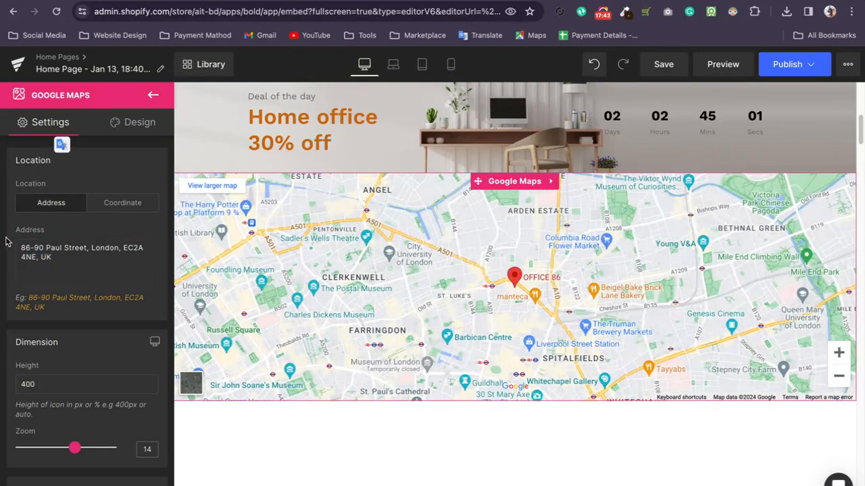
drag(63, 248, 23, 254)
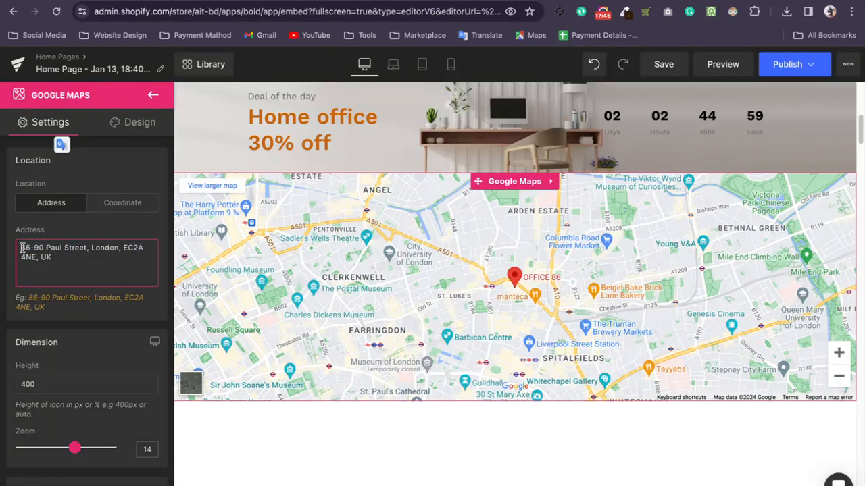
double_click(103, 275)
click(494, 281)
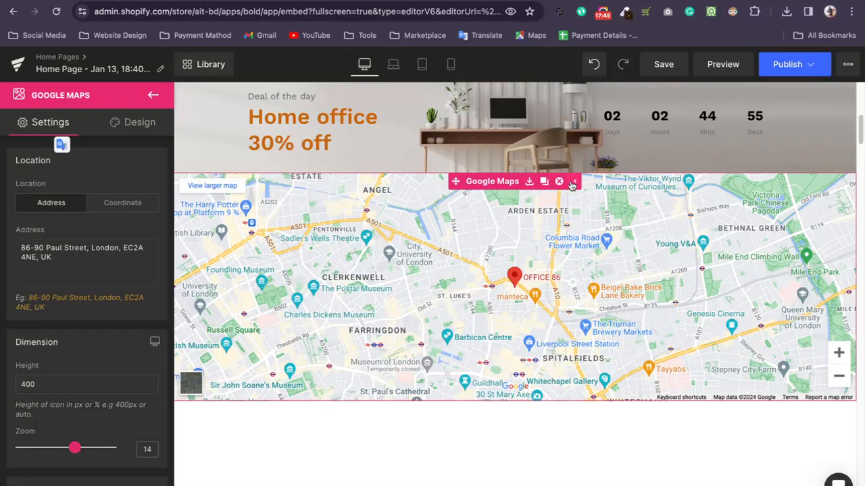
click(558, 181)
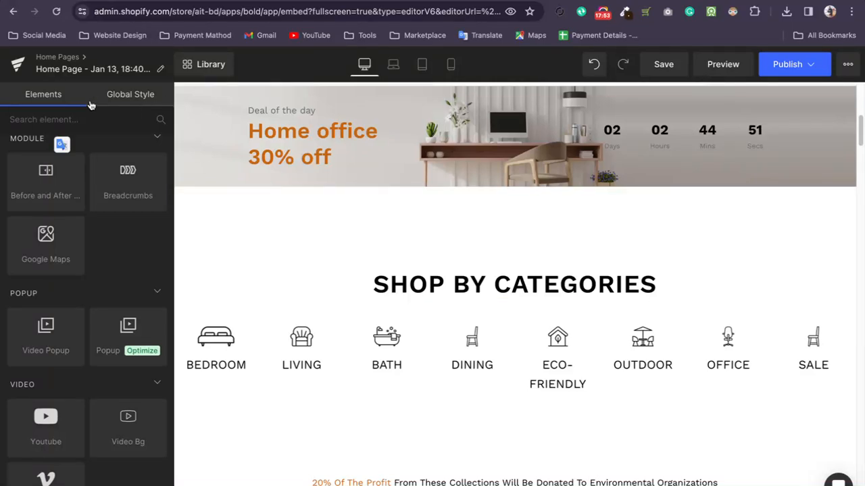
click(137, 99)
click(71, 97)
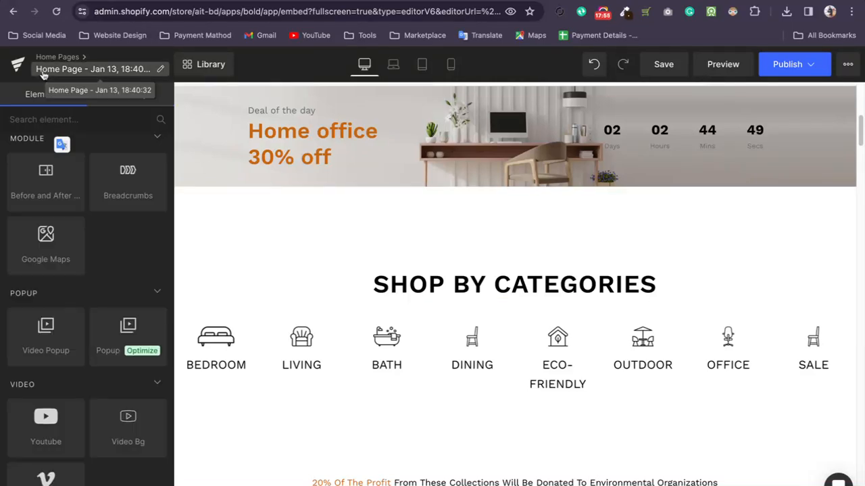
scroll(177, 195, up, 6)
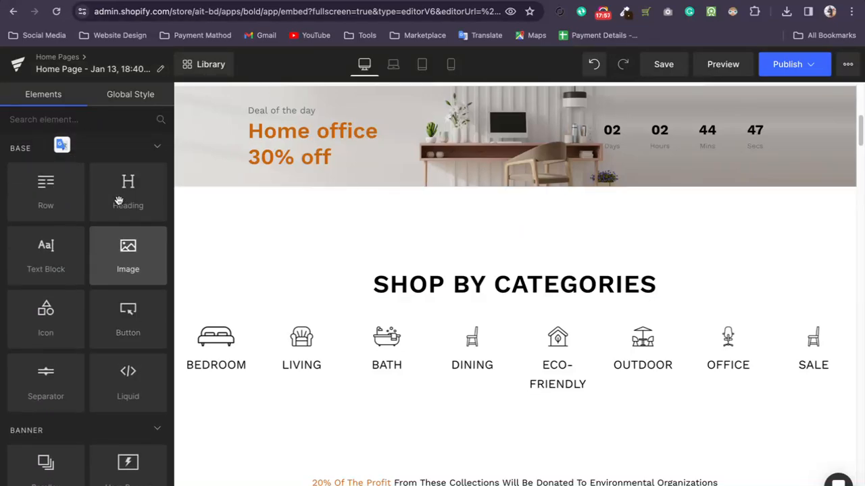
Look over the ready-made blocks in the library, both product lists and the full collection, without inserting any.
scroll(424, 310, down, 20)
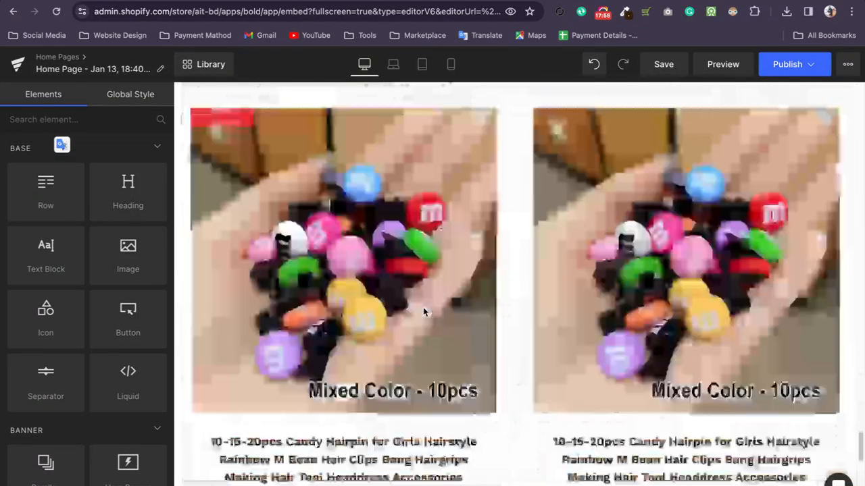
click(459, 428)
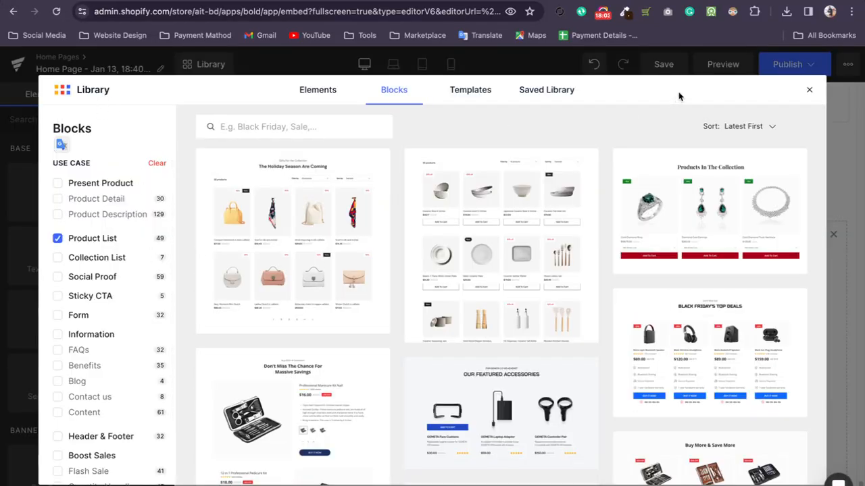
click(809, 90)
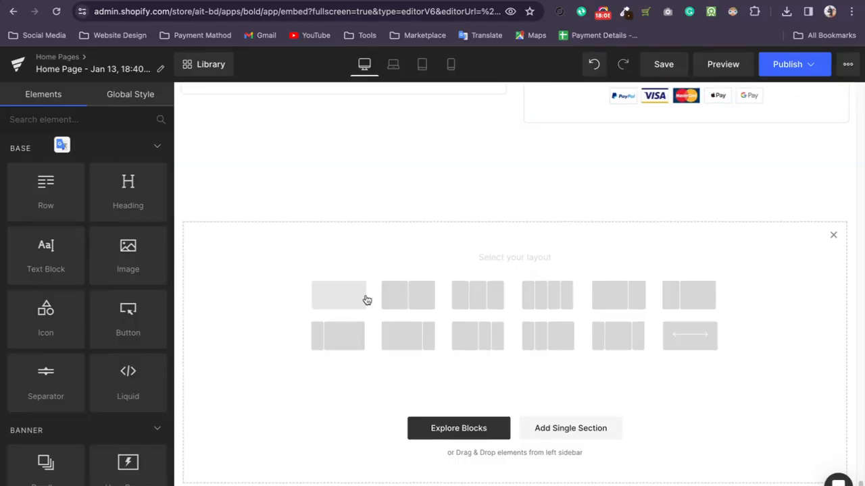
scroll(328, 291, up, 1)
click(595, 233)
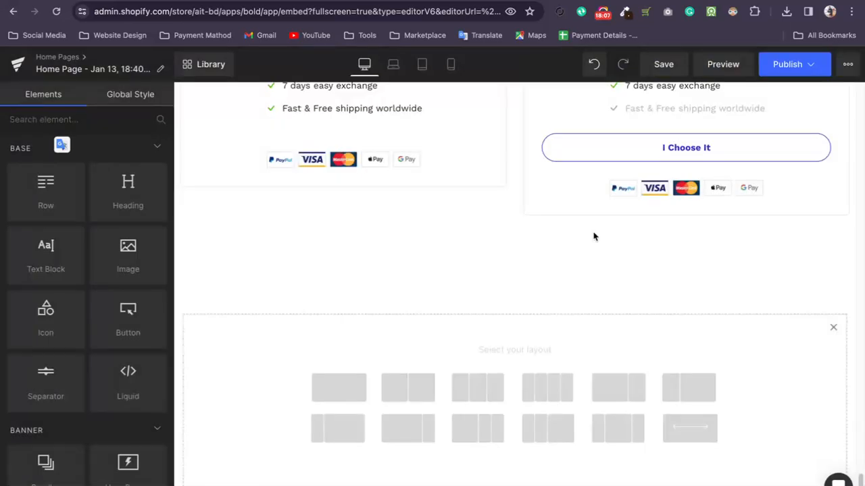
click(196, 65)
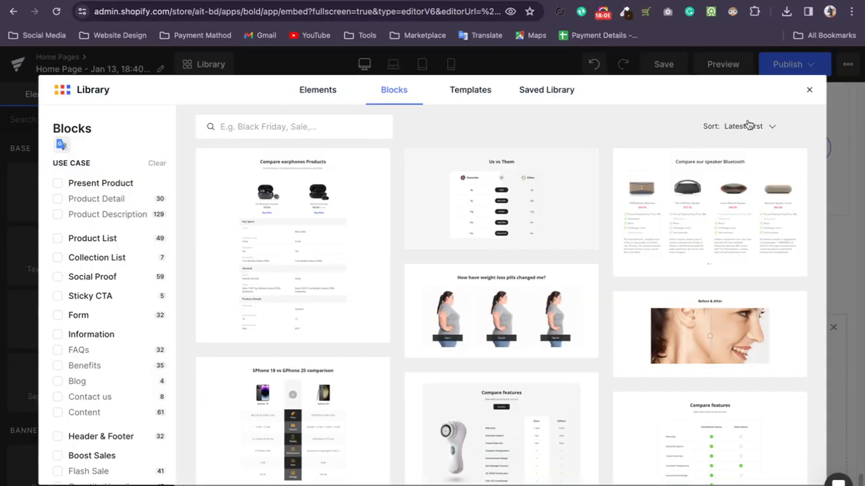
click(810, 89)
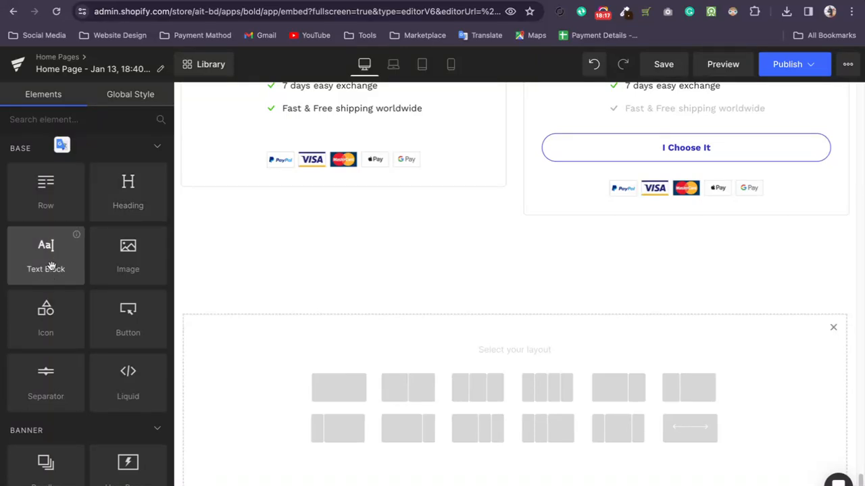
Insert a Separator between the title and the price in the first product card of the last section, then close its settings.
scroll(128, 270, down, 3)
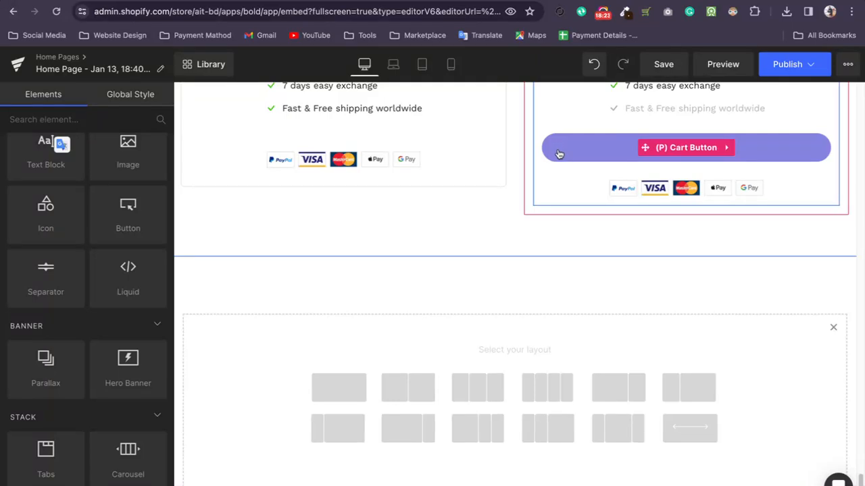
scroll(128, 224, down, 1)
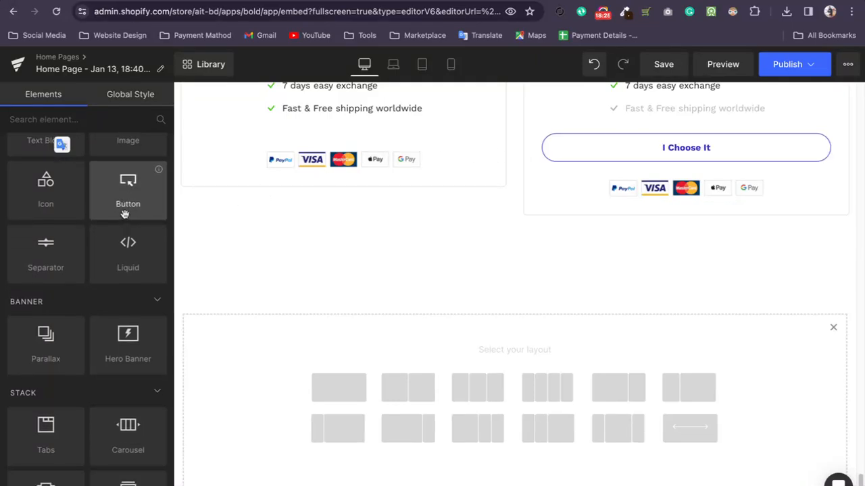
scroll(506, 270, up, 5)
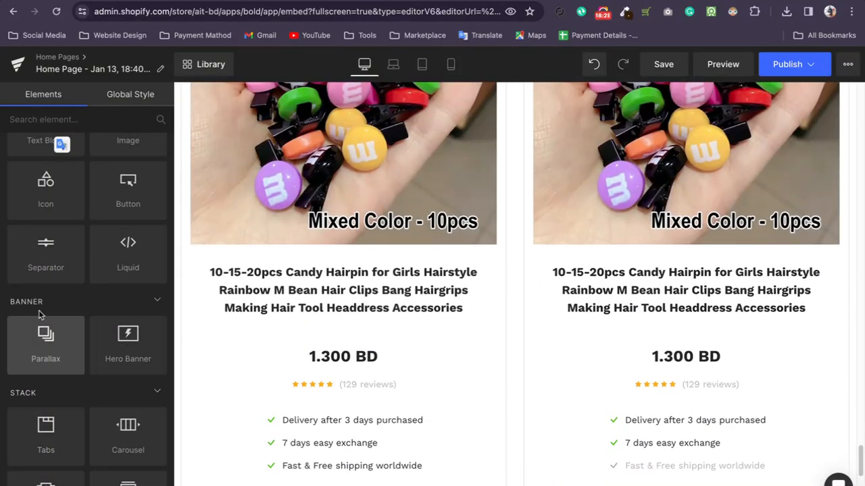
drag(40, 250, 318, 326)
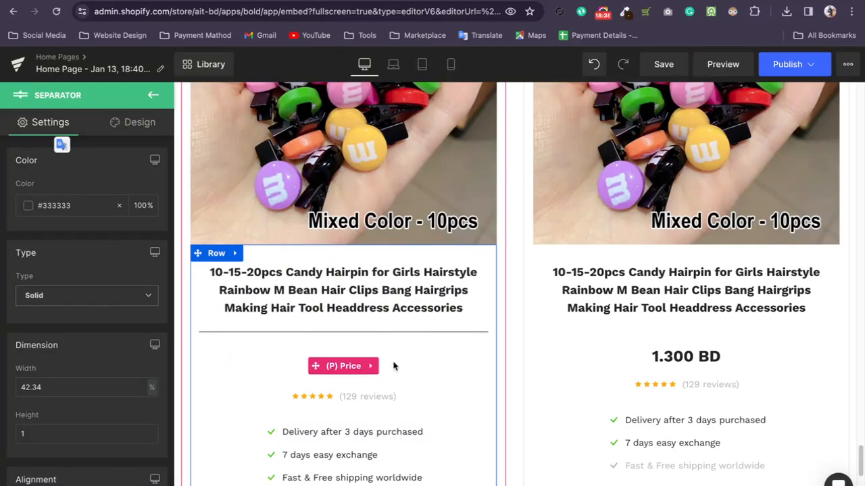
click(152, 94)
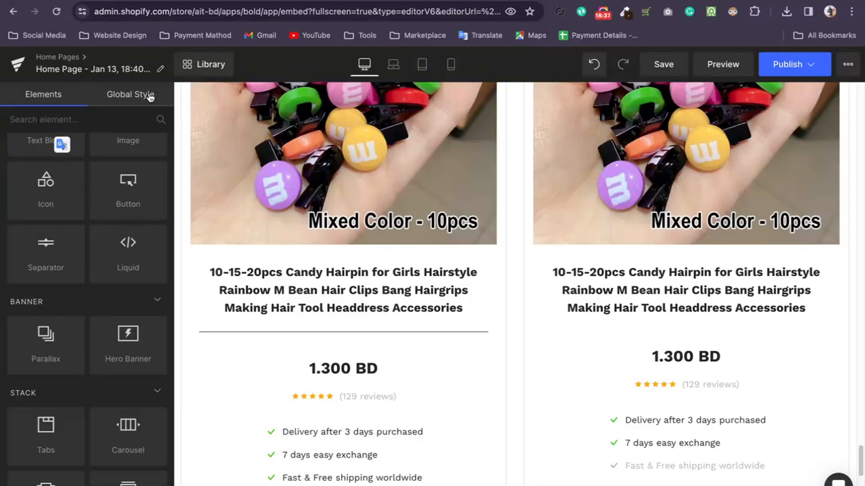
Review the page from the last product section back up to the Bestselling products.
scroll(41, 270, down, 3)
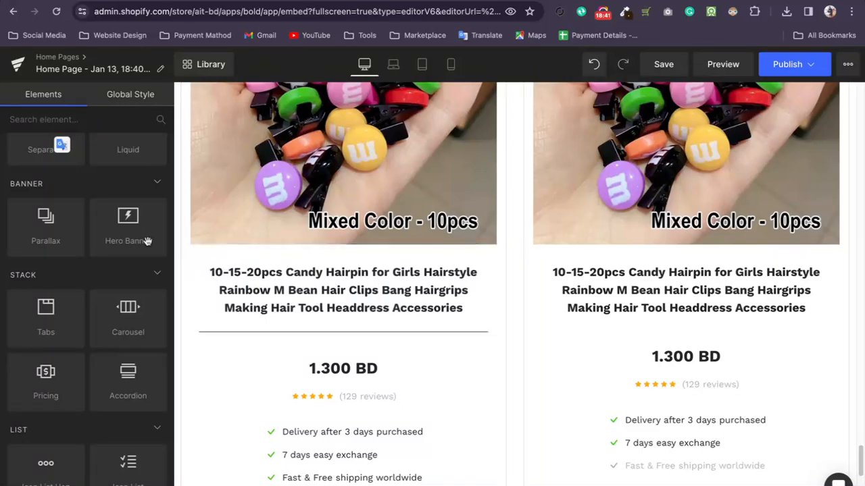
scroll(292, 259, up, 10)
scroll(292, 259, up, 15)
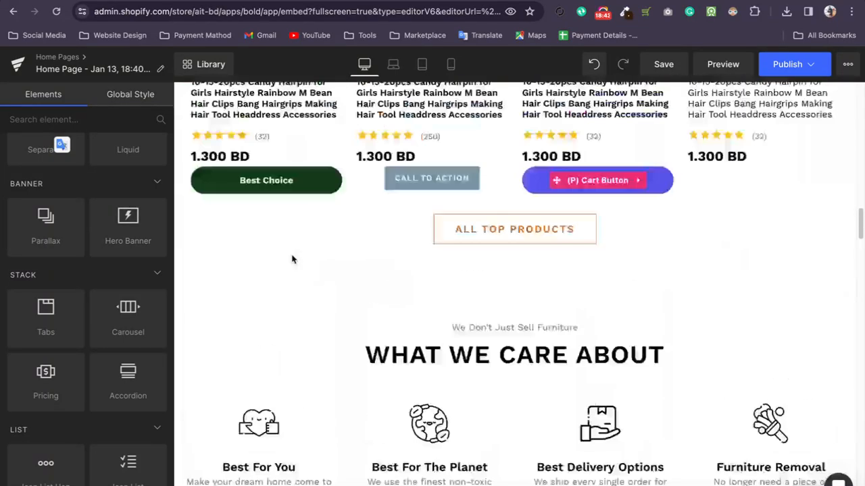
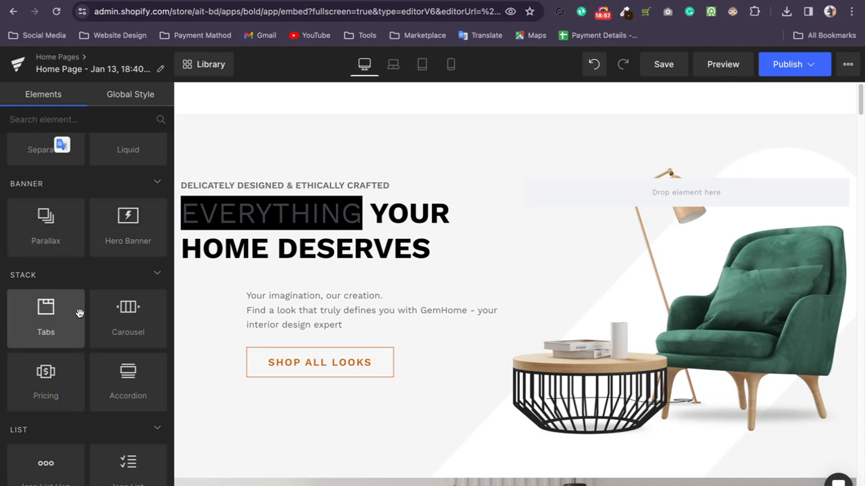
Open the settings of the Tabs element in the Featured Products section, then close them.
scroll(65, 318, down, 1)
scroll(280, 263, down, 7)
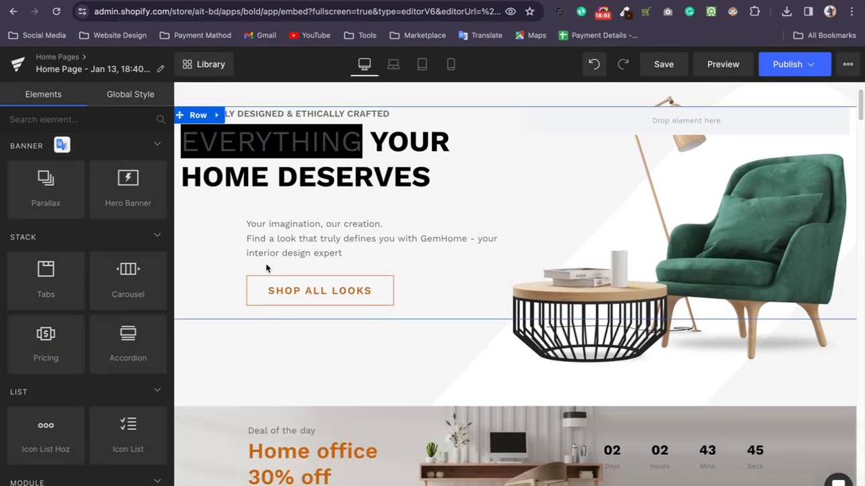
scroll(279, 263, down, 10)
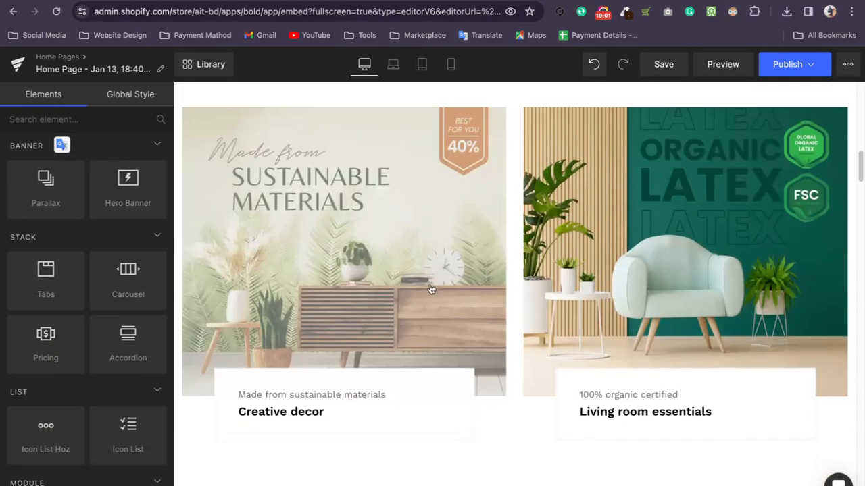
scroll(527, 288, up, 3)
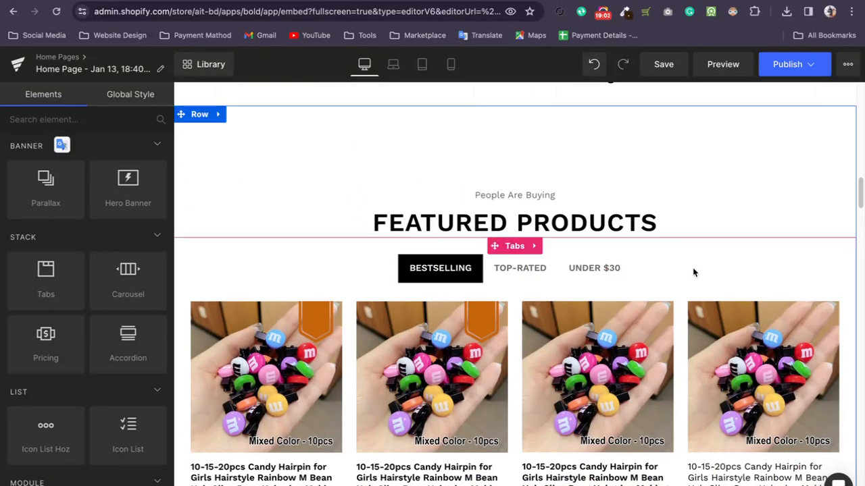
click(519, 247)
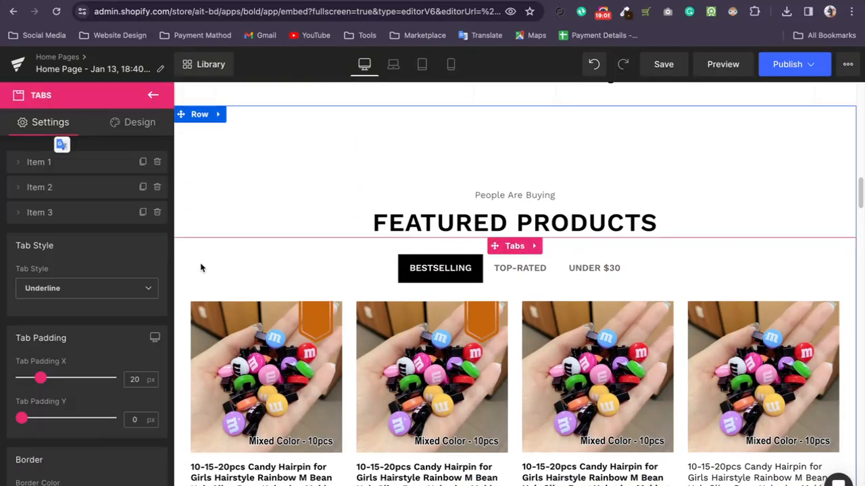
click(152, 96)
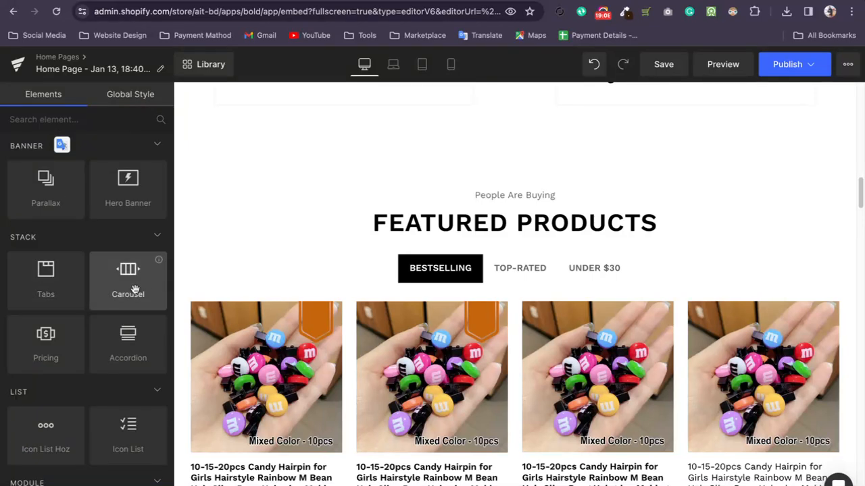
Find the furniture carousel above the View Collection button and examine its slide and navigation settings.
scroll(457, 286, up, 5)
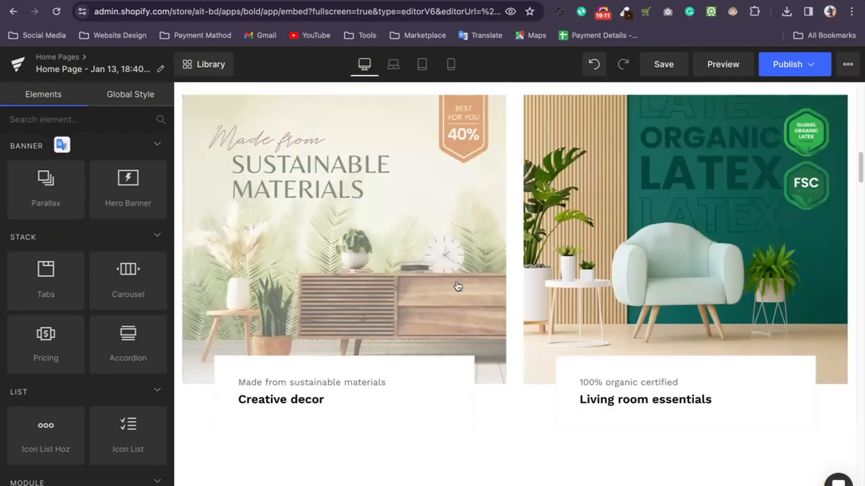
scroll(457, 286, up, 10)
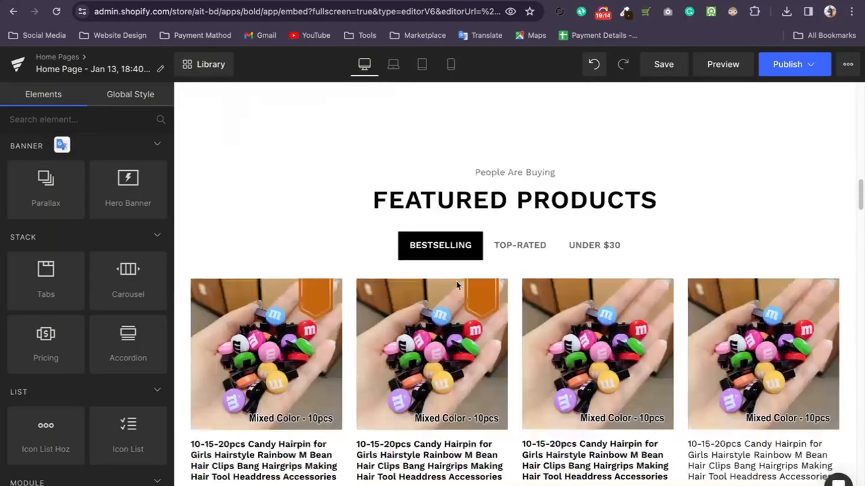
scroll(457, 286, down, 3)
scroll(457, 286, up, 7)
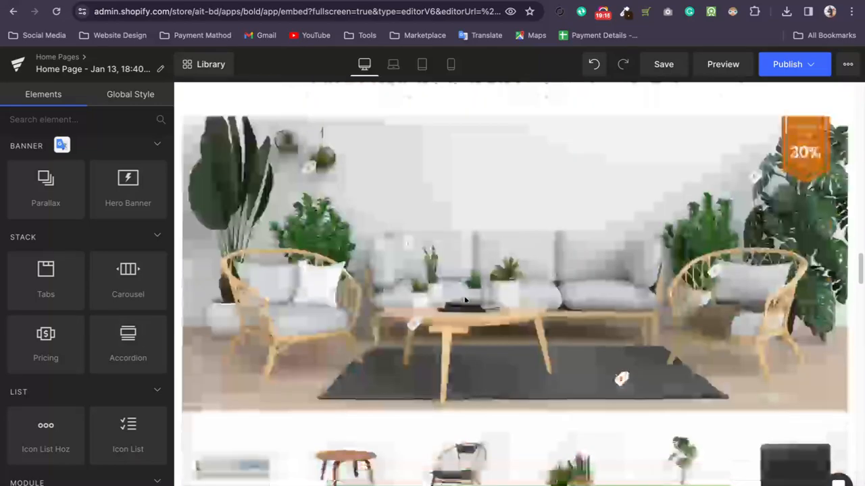
scroll(465, 300, down, 5)
scroll(473, 202, up, 1)
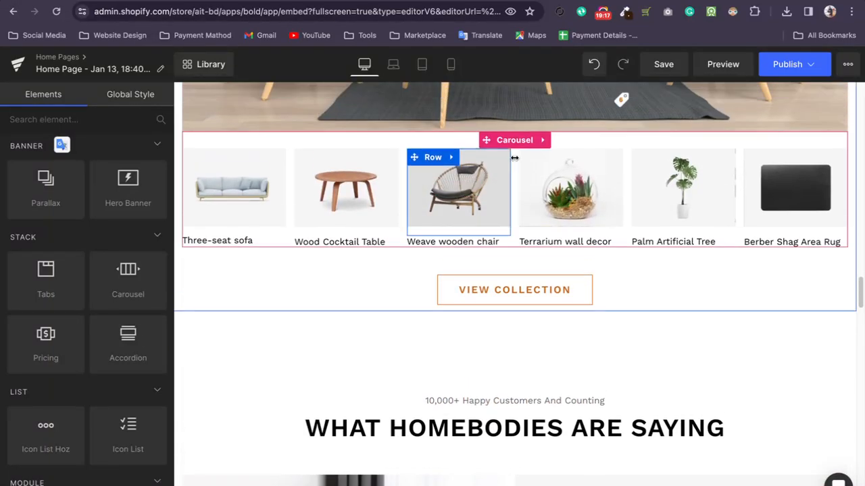
click(524, 149)
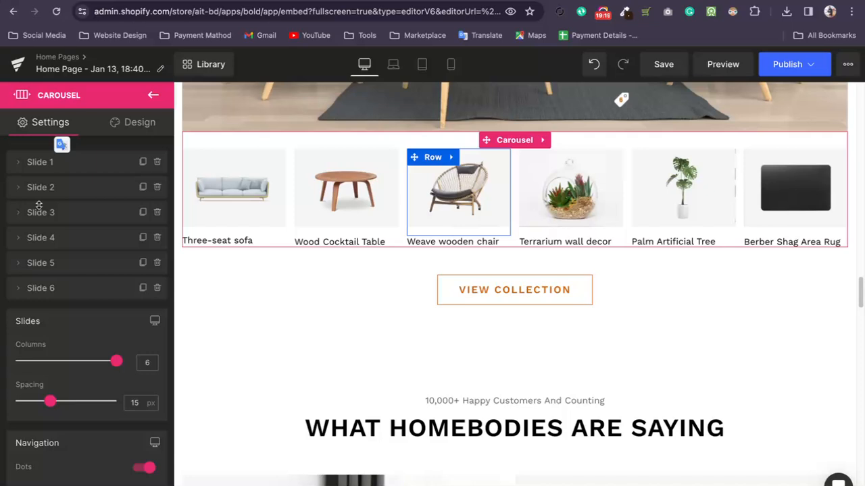
scroll(38, 205, down, 1)
scroll(39, 208, up, 1)
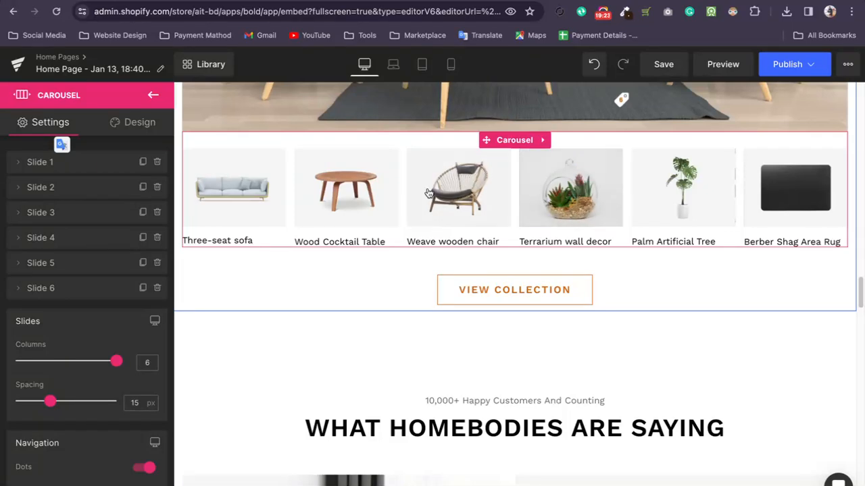
Duplicate Slide 6 of the furniture carousel, then duplicate Slide 7, giving the carousel eight slides.
click(19, 289)
click(20, 288)
click(20, 288)
click(19, 288)
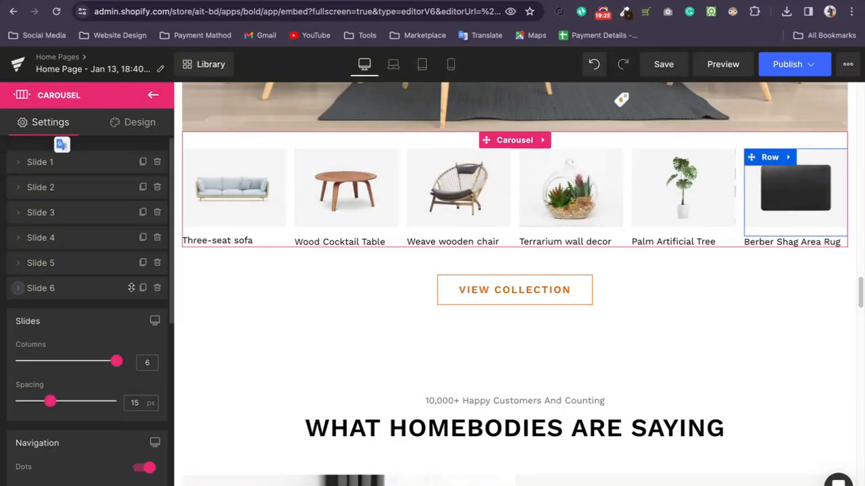
click(143, 288)
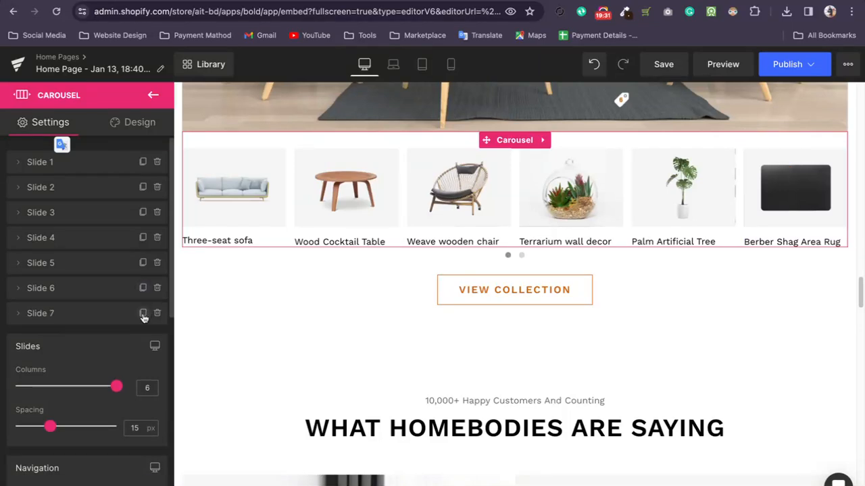
click(143, 314)
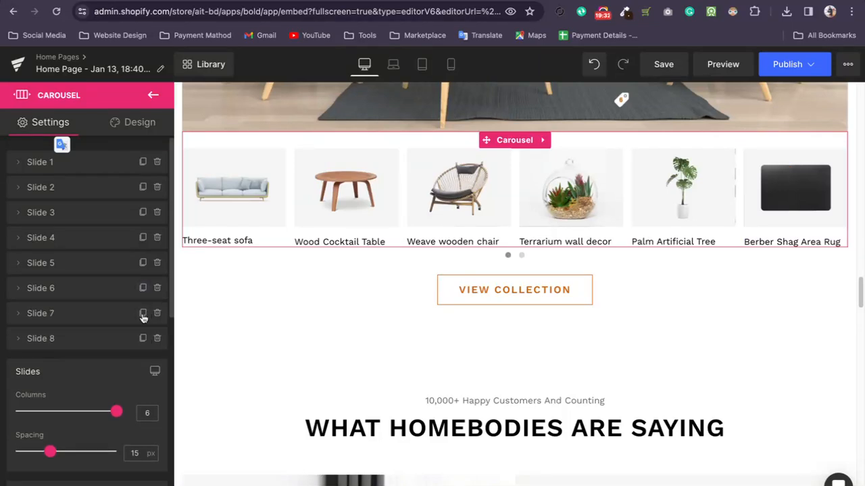
Flip between the two carousel pages to check the duplicated slides and look inside the Slide 8 entry.
click(521, 256)
click(508, 258)
click(519, 258)
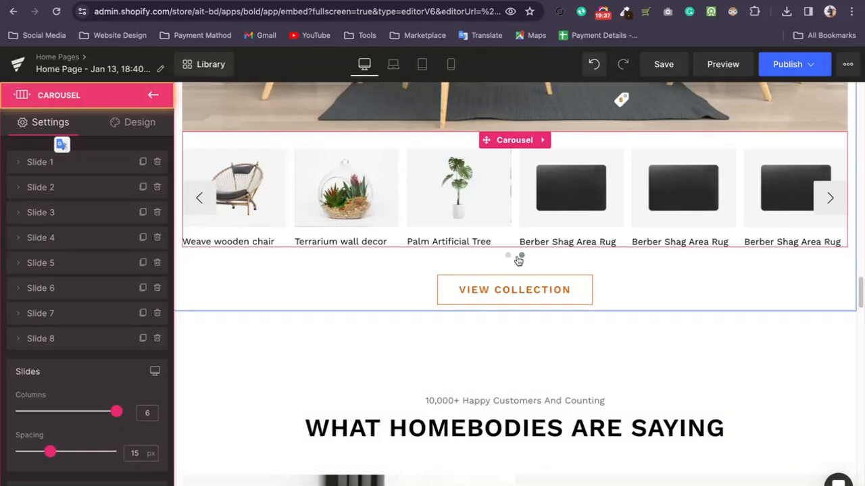
click(508, 258)
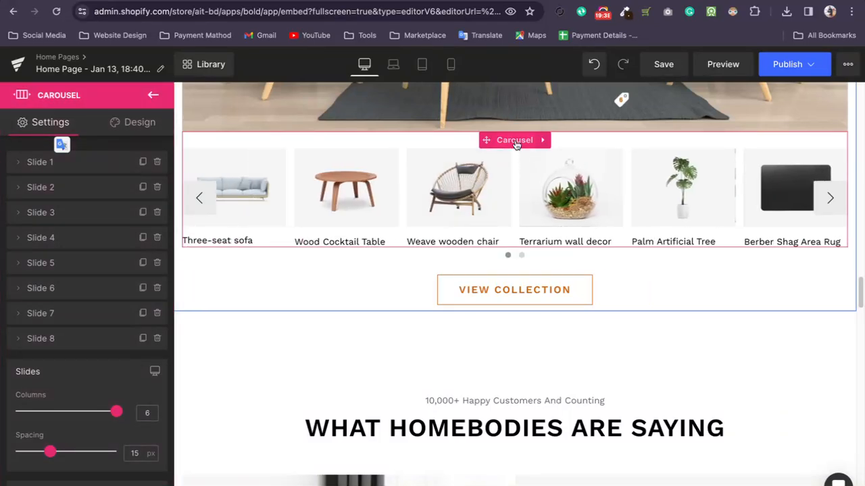
click(21, 338)
click(21, 339)
Try fewer columns in the furniture carousel, then set the column count back to 6.
scroll(66, 314, down, 2)
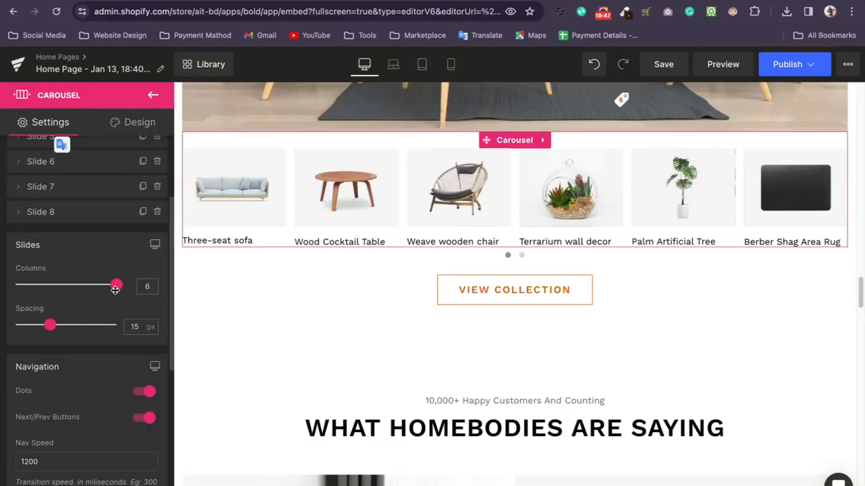
drag(97, 285, 80, 286)
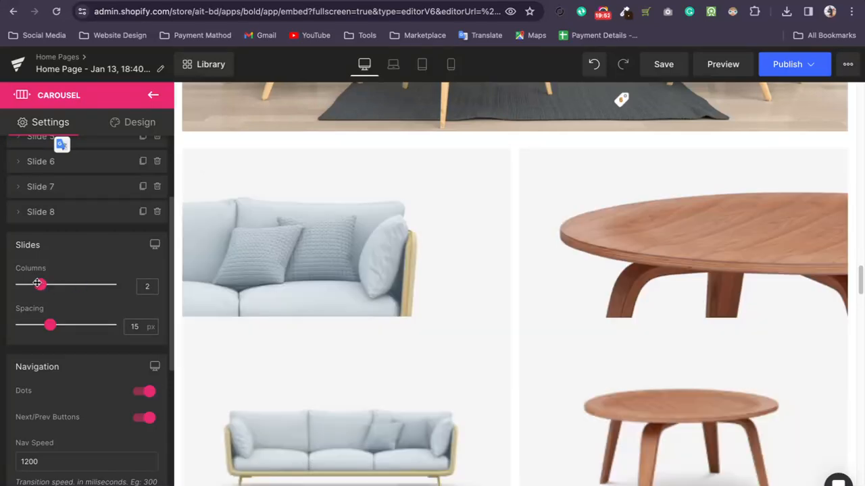
drag(37, 284, 116, 285)
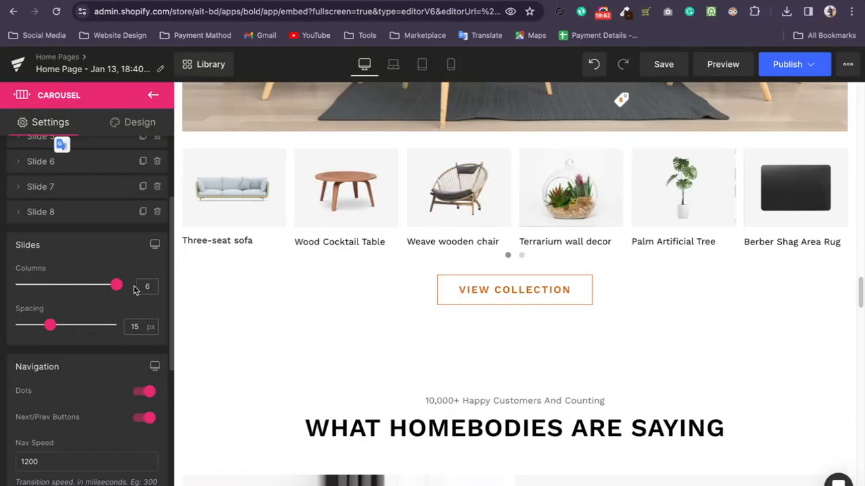
Set the carousel's slide spacing to 10 px and look over its navigation, loop and autoplay options.
scroll(90, 308, up, 2)
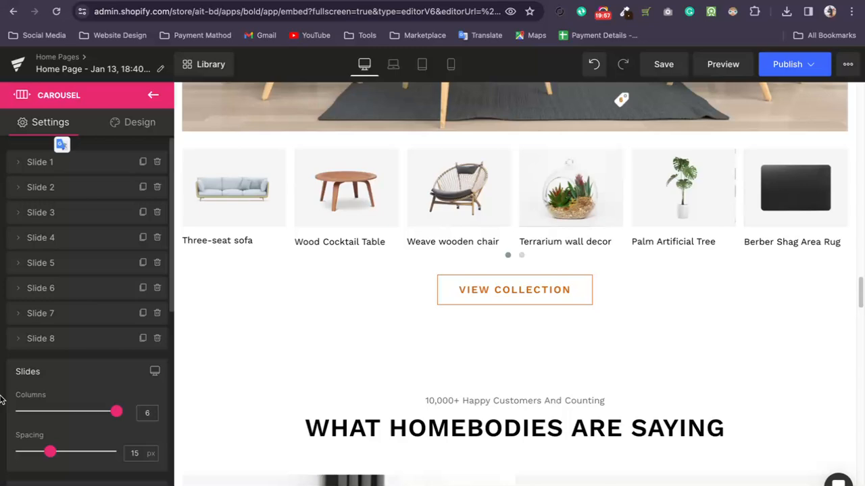
scroll(66, 254, down, 4)
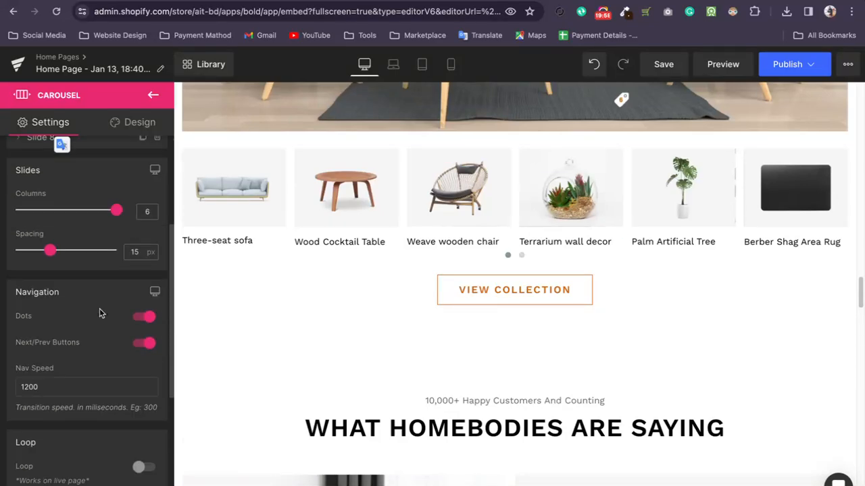
mouse_move(46, 238)
mouse_down()
mouse_move(25, 238)
mouse_move(79, 241)
mouse_move(42, 248)
mouse_up()
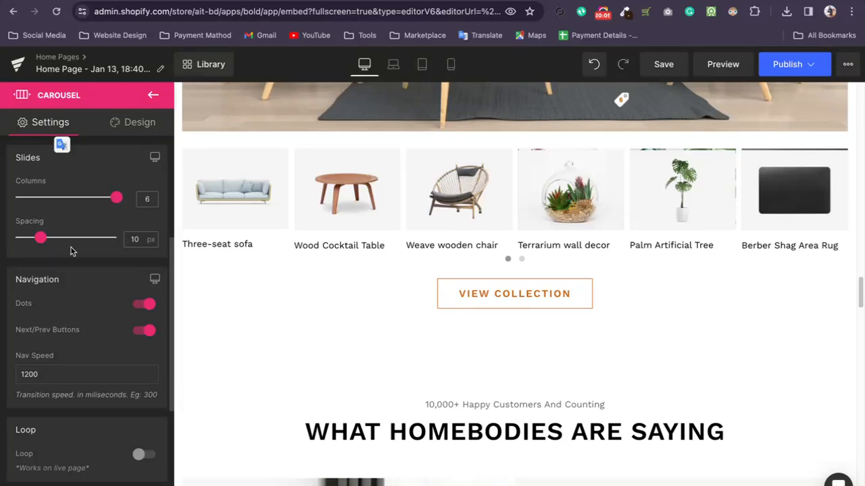
scroll(70, 253, down, 3)
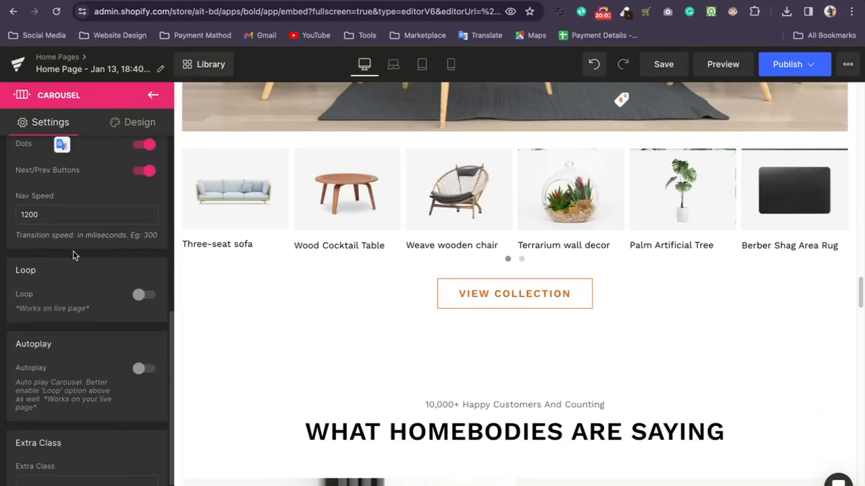
scroll(82, 301, down, 2)
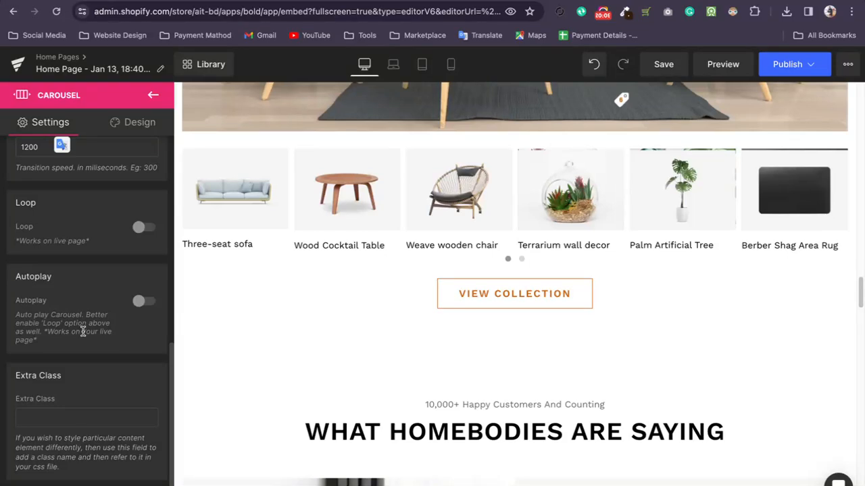
scroll(79, 270, up, 5)
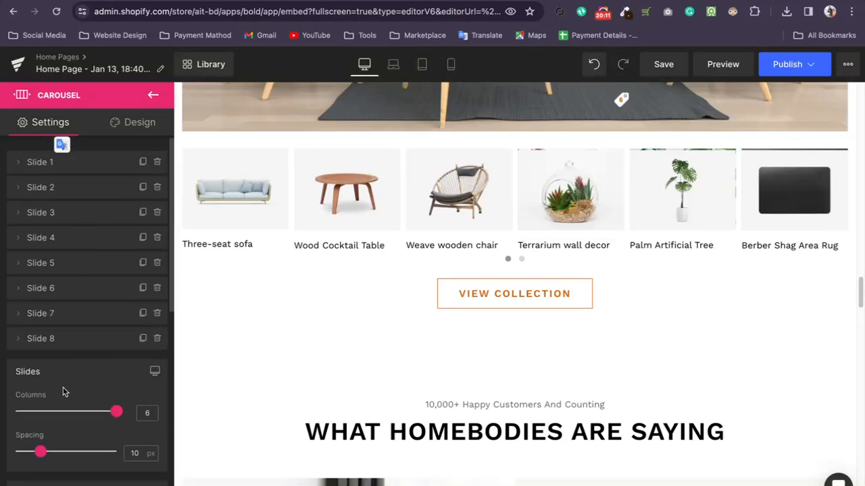
Look over the carousel's design options, checking its device visibility and its margin and padding values.
click(126, 127)
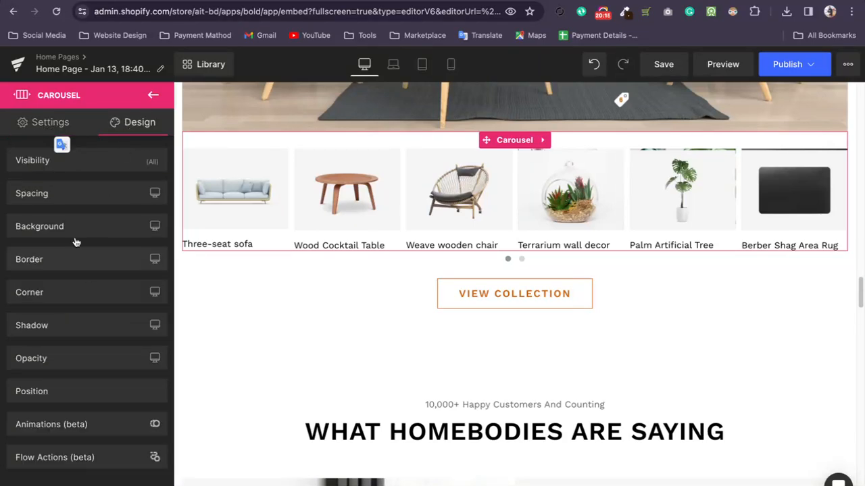
click(24, 158)
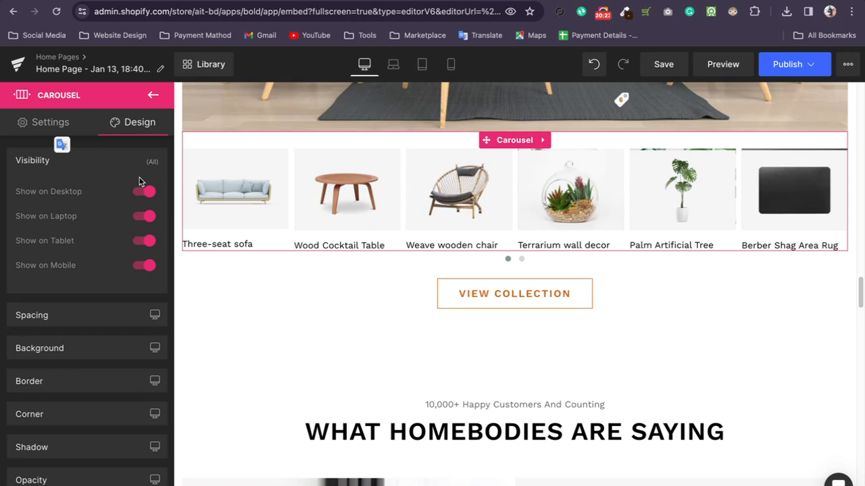
click(83, 321)
scroll(87, 314, down, 3)
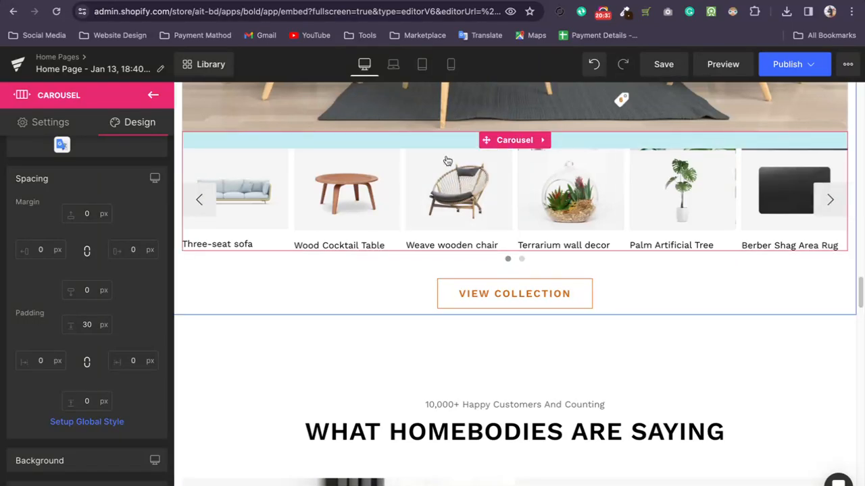
Try a top padding of 0 px on the carousel, clear that value, and set the top margin to 20 px.
drag(450, 150, 443, 135)
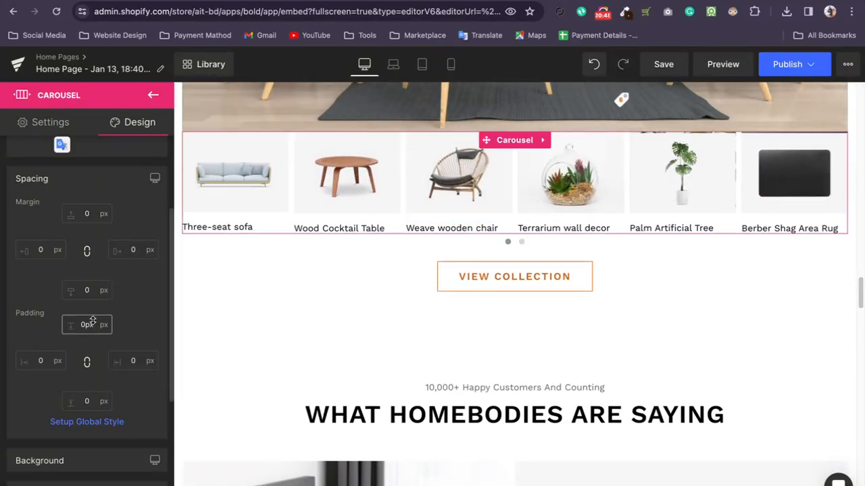
key(BackSpace)
key(BackSpace)
key(BackSpace)
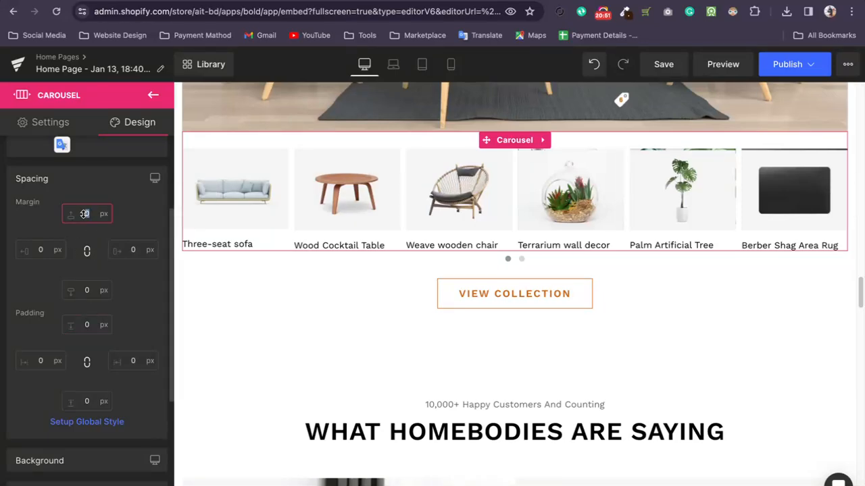
text(20)
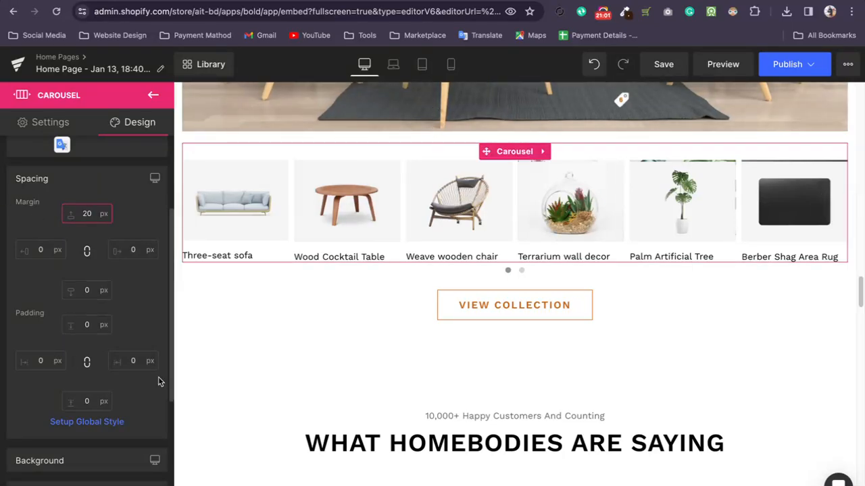
Review the carousel's margin and padding again, then open the settings of the large living-room image above it.
click(423, 156)
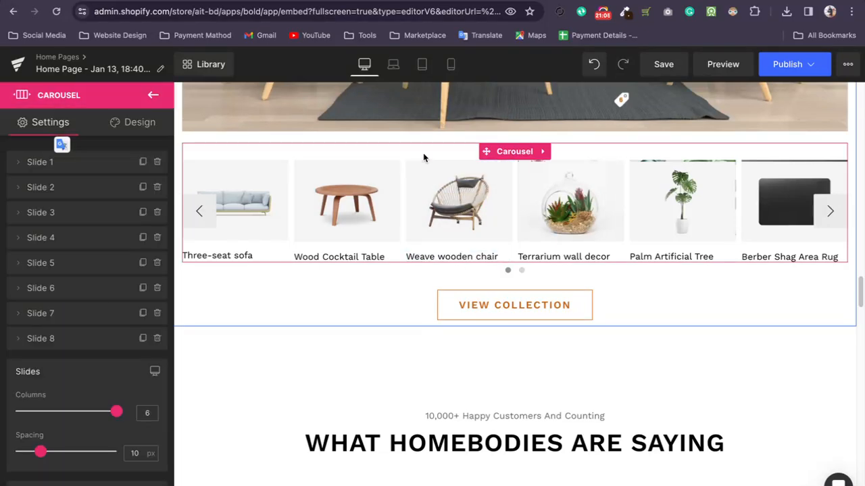
click(122, 122)
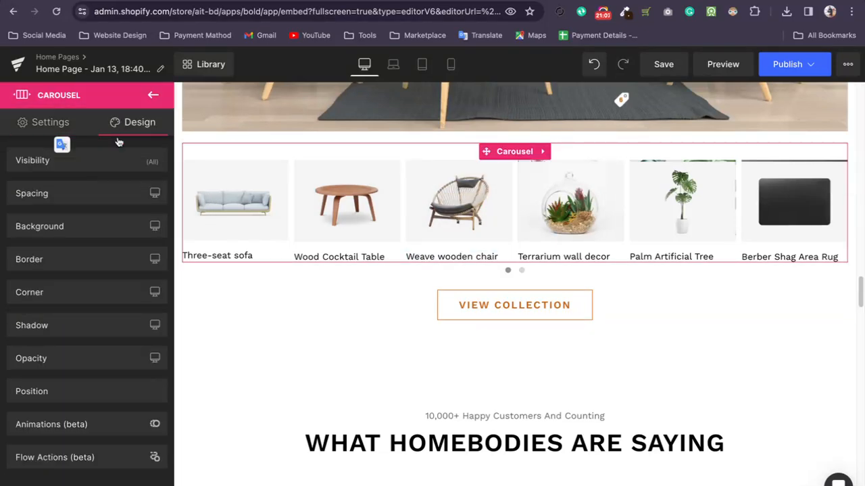
click(90, 196)
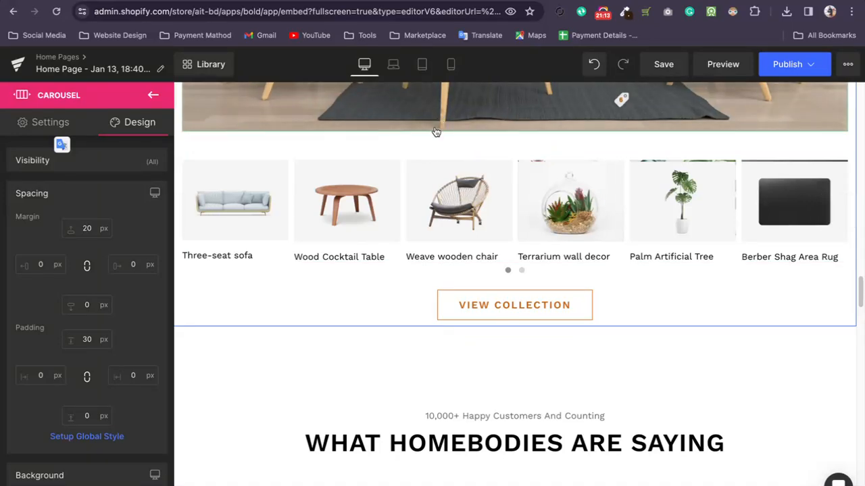
scroll(438, 169, up, 1)
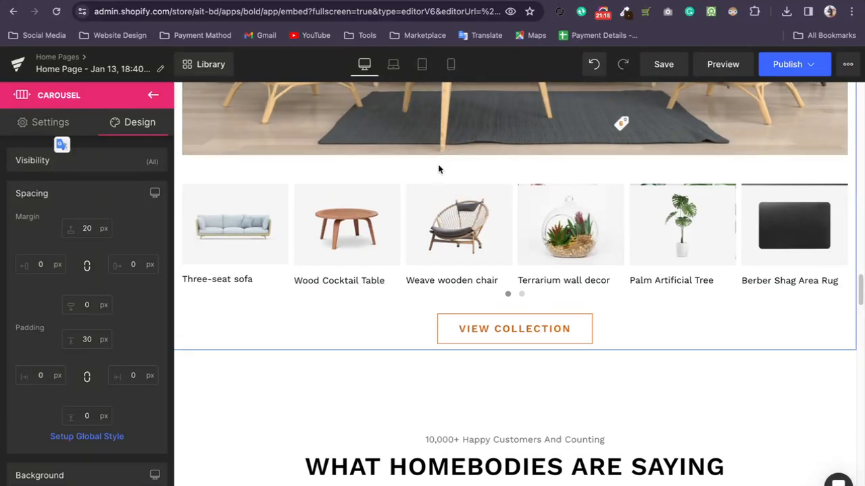
click(439, 143)
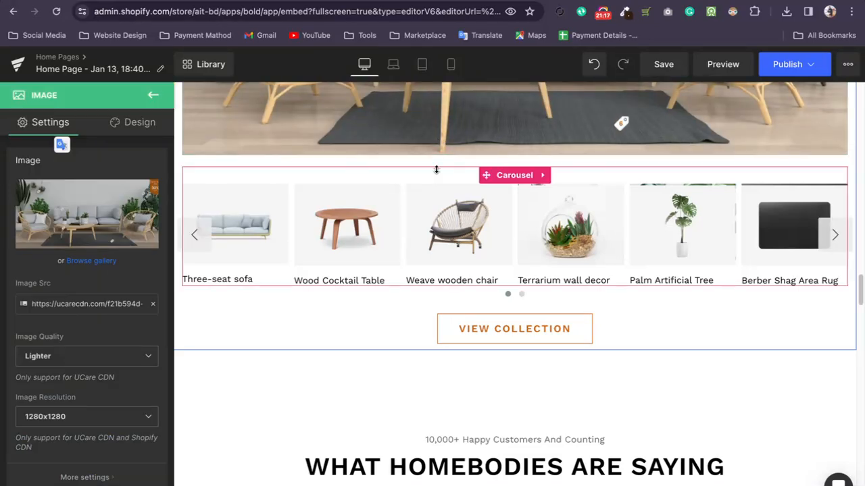
Check the margin and padding values of the large living-room image.
click(132, 123)
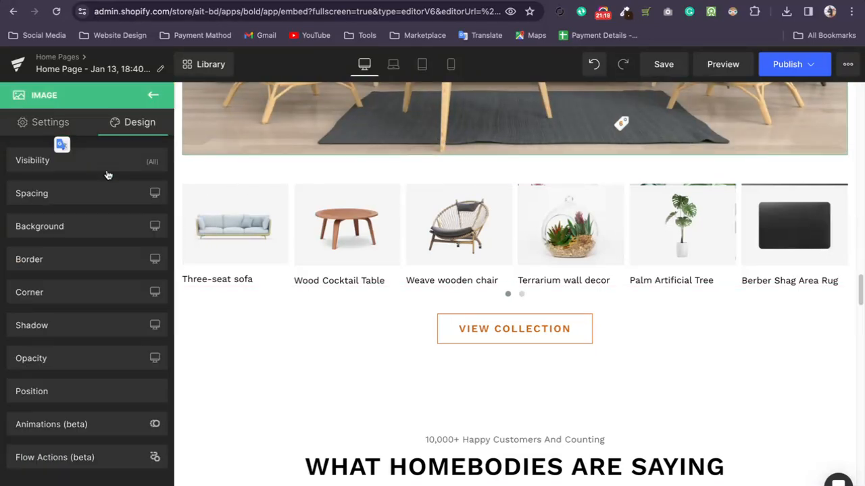
click(77, 196)
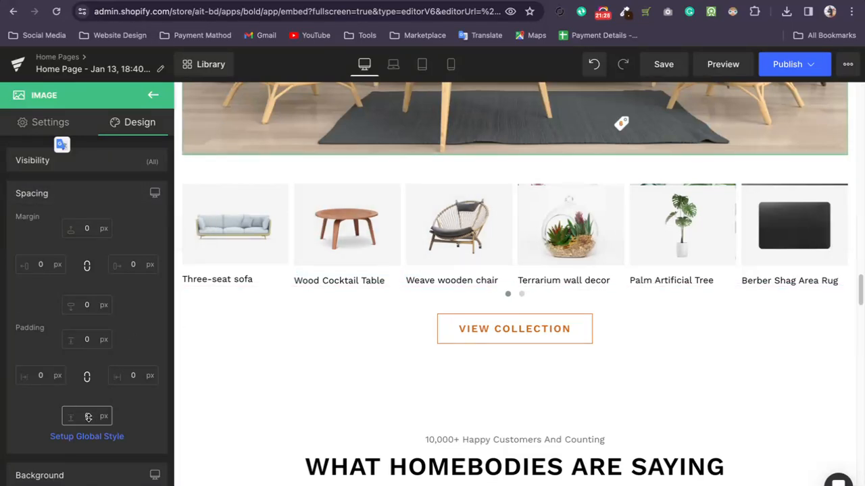
Set the product carousel's bottom padding to 200 px and its bottom margin to 20 px.
click(457, 177)
click(131, 120)
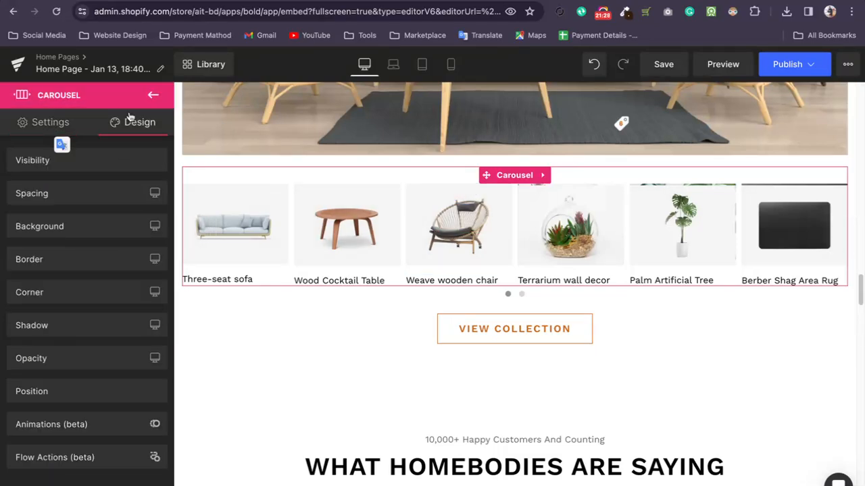
click(83, 196)
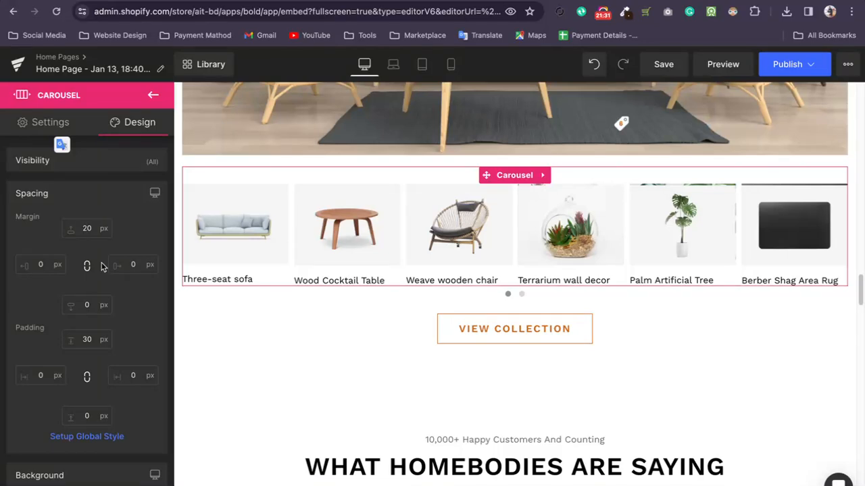
click(83, 410)
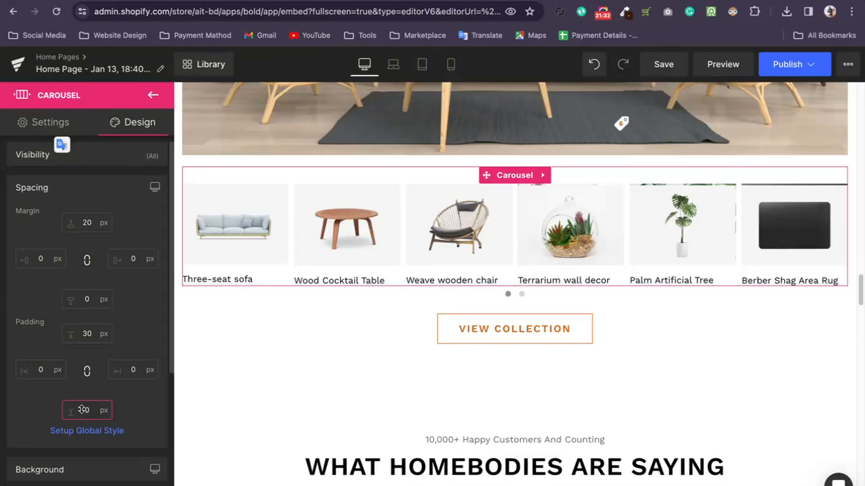
text(0)
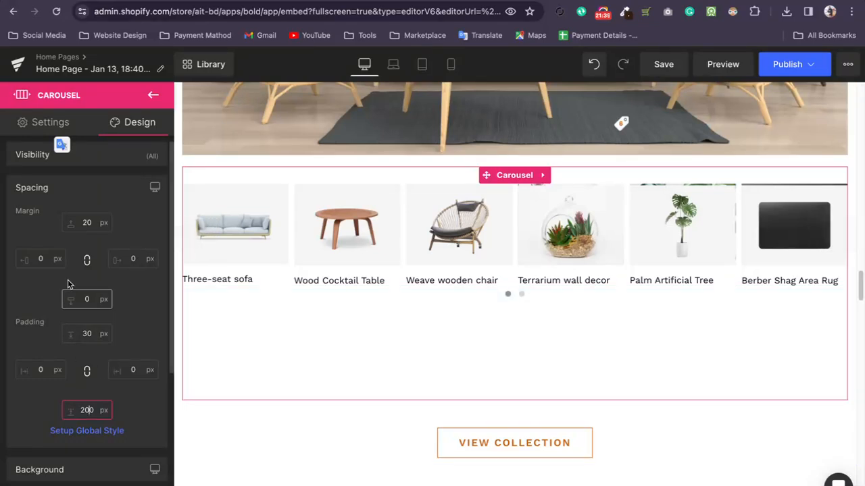
text(20)
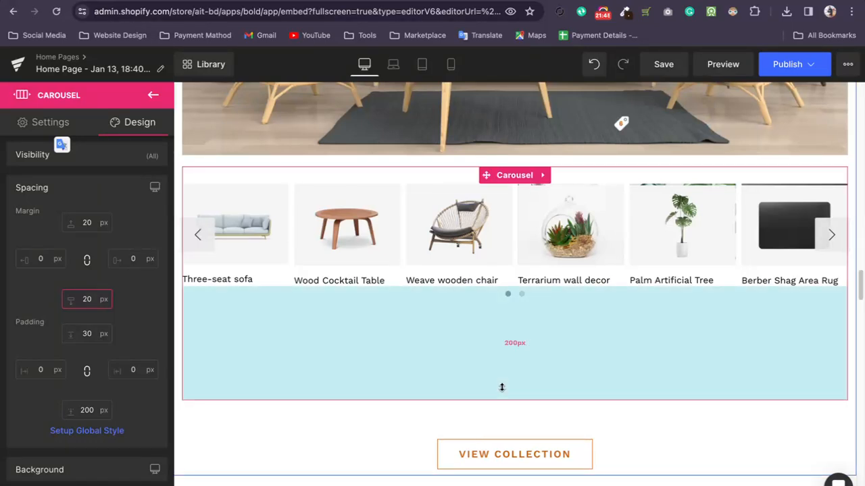
Reduce the carousel's bottom padding to 0 px on the canvas and shrink the top spacing of the customer-review row below it.
drag(506, 395, 518, 253)
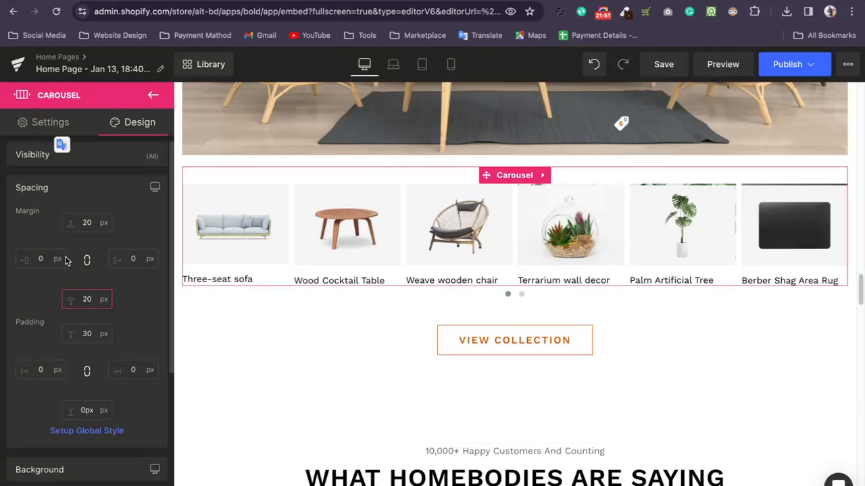
drag(511, 365, 518, 289)
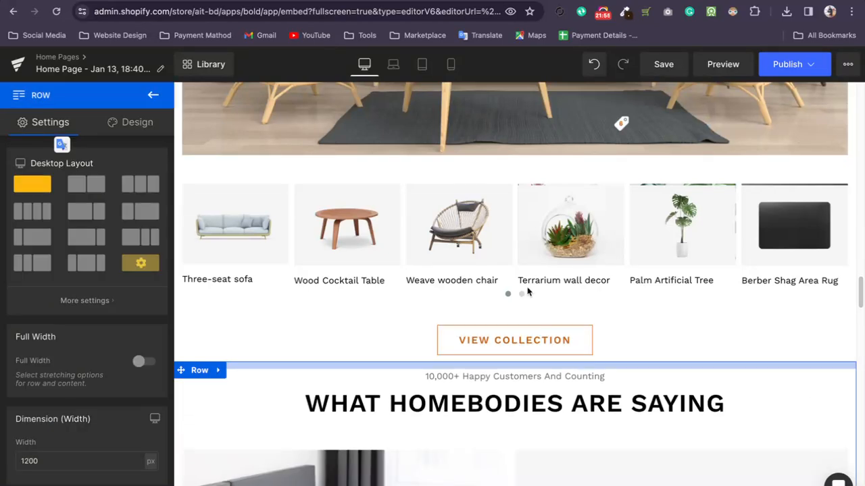
Replace the "WHAT HOMEBODIES ARE SAYING" heading with the placeholder text "WEDJOISJD IUHSD IW DS0".
click(459, 396)
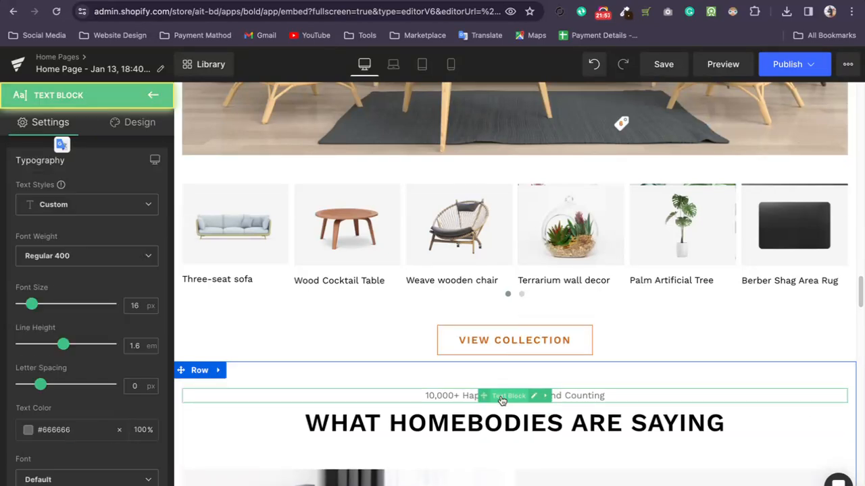
double_click(458, 396)
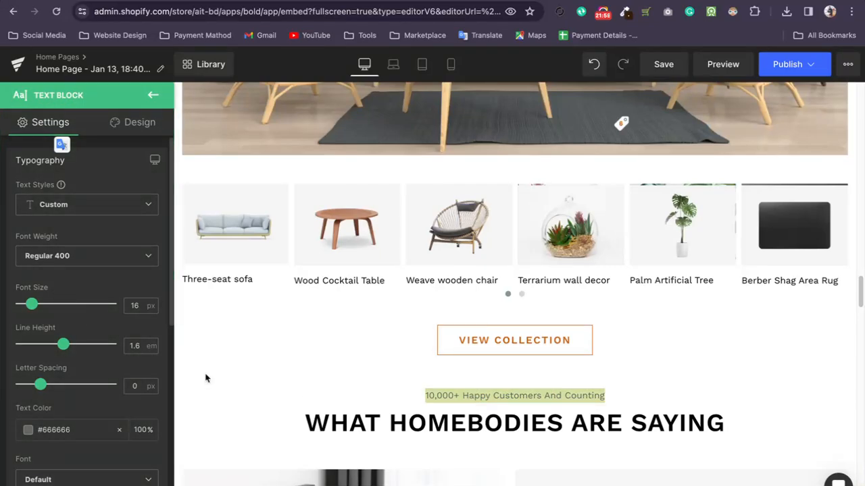
click(443, 430)
double_click(442, 430)
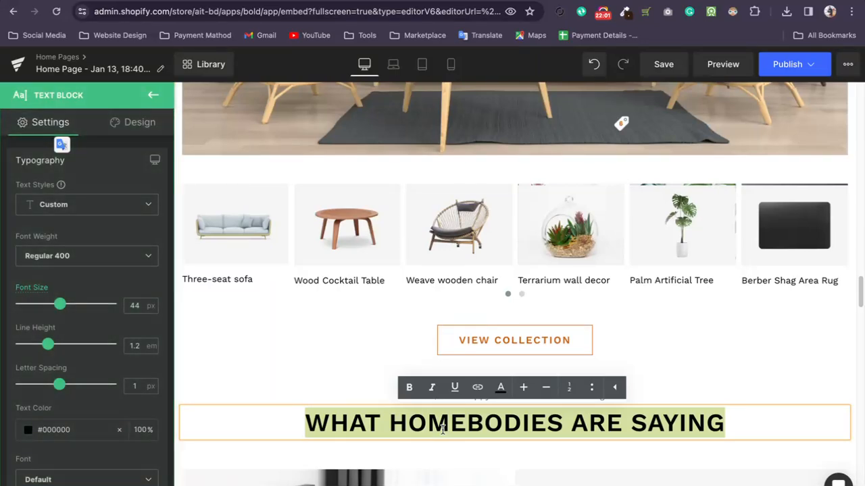
text(WEDJOISJD IUHSD IW DS0)
Open the settings of the star icon list in the mattress review and look over its first item.
scroll(446, 424, down, 5)
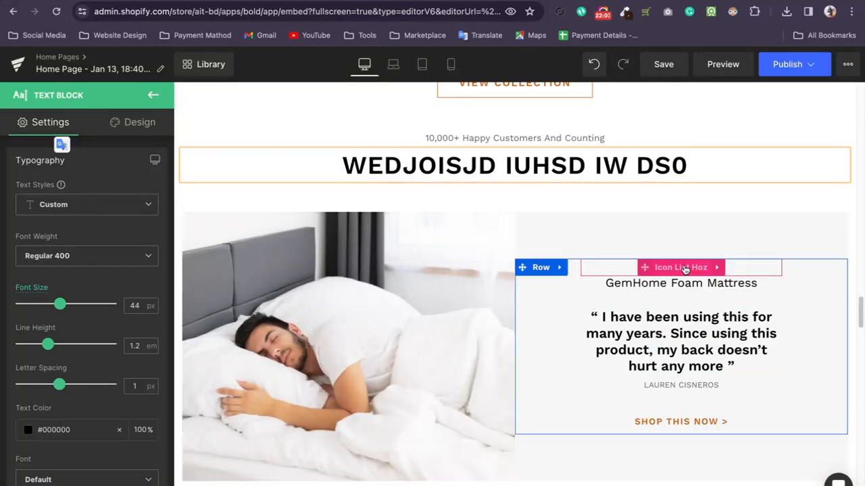
click(643, 270)
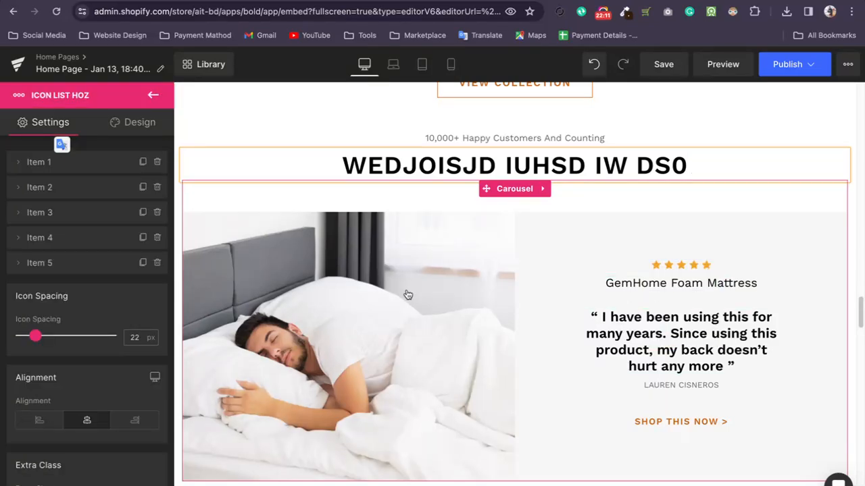
click(16, 162)
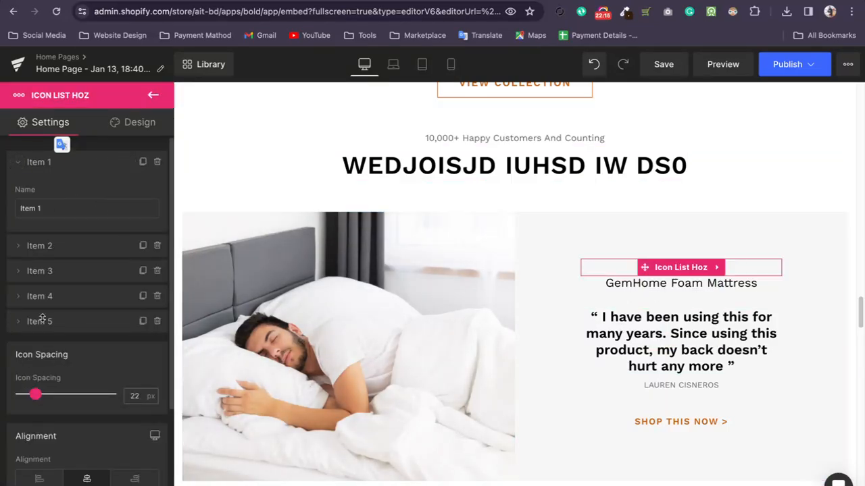
scroll(74, 327, down, 2)
scroll(90, 247, up, 2)
click(16, 163)
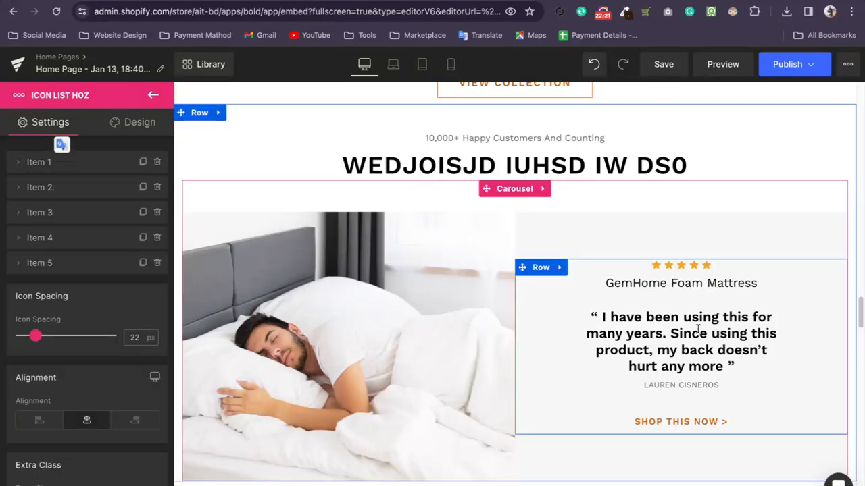
Inspect the review's quote text and row settings, then check the star icon list's first item name and design options.
click(711, 311)
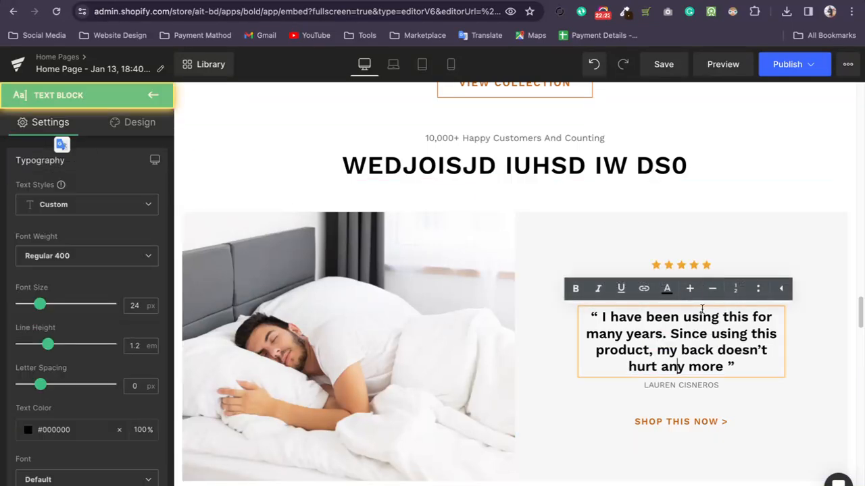
click(696, 270)
click(688, 247)
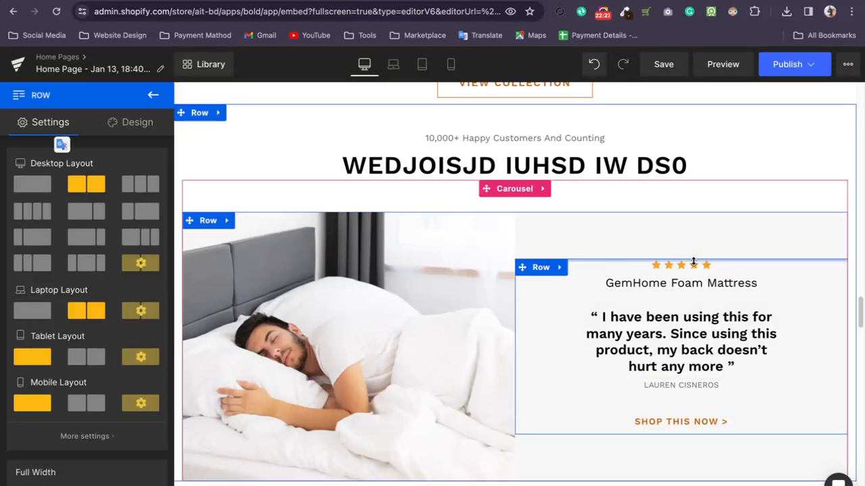
click(694, 267)
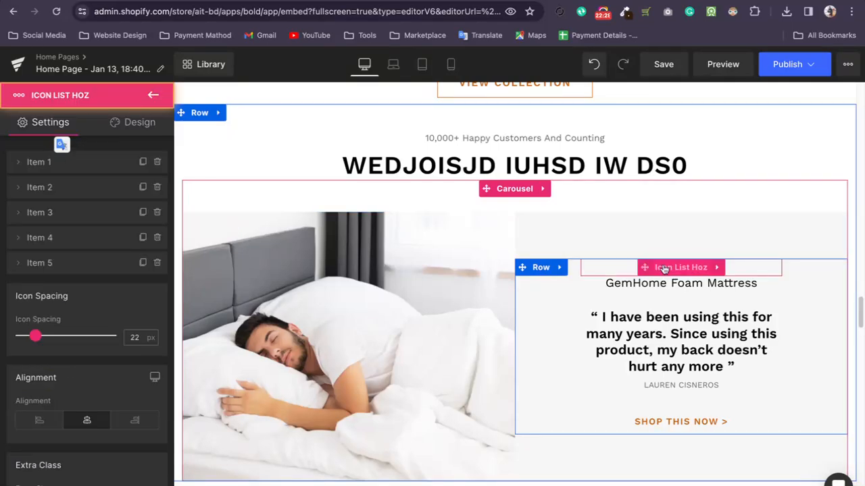
click(19, 163)
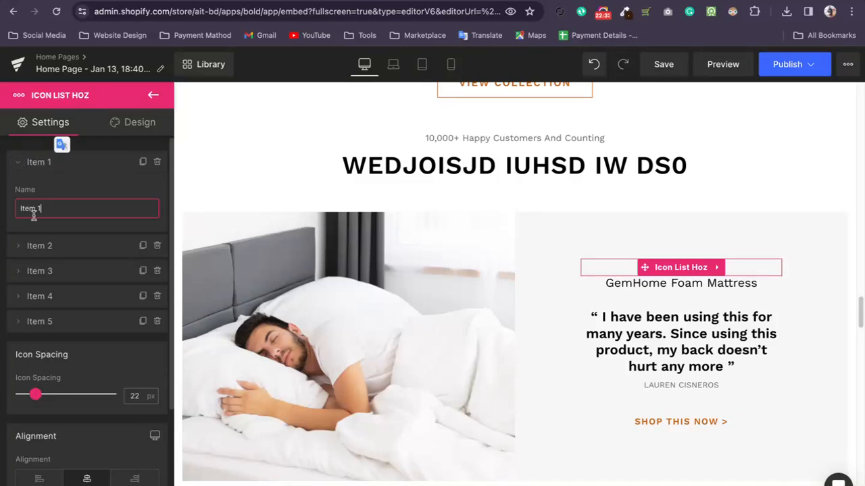
click(129, 122)
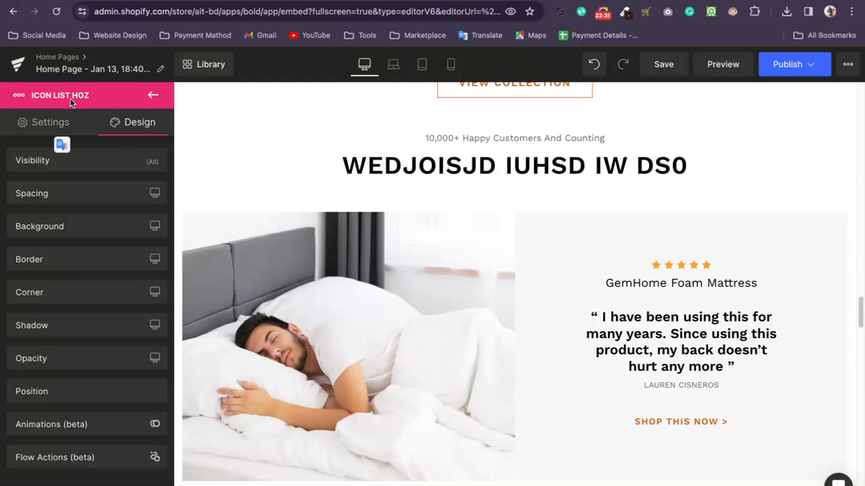
click(150, 99)
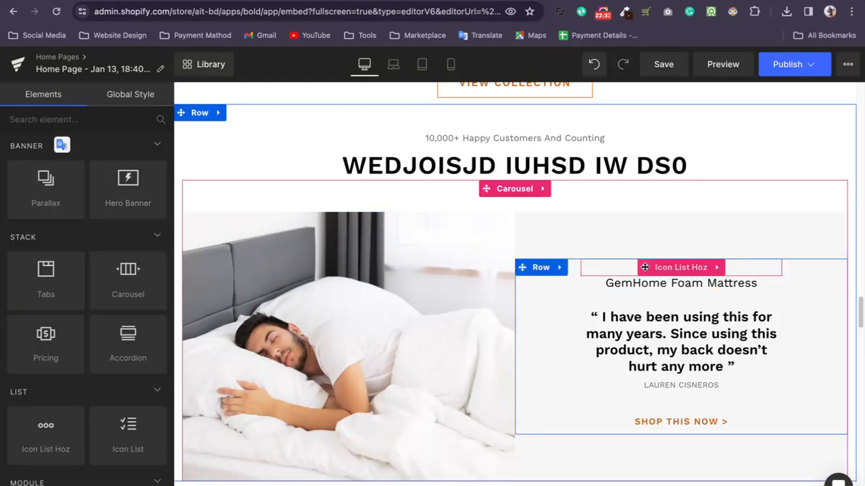
Reopen the star icon list and look over its margin, padding, icon spacing and alignment settings.
click(634, 269)
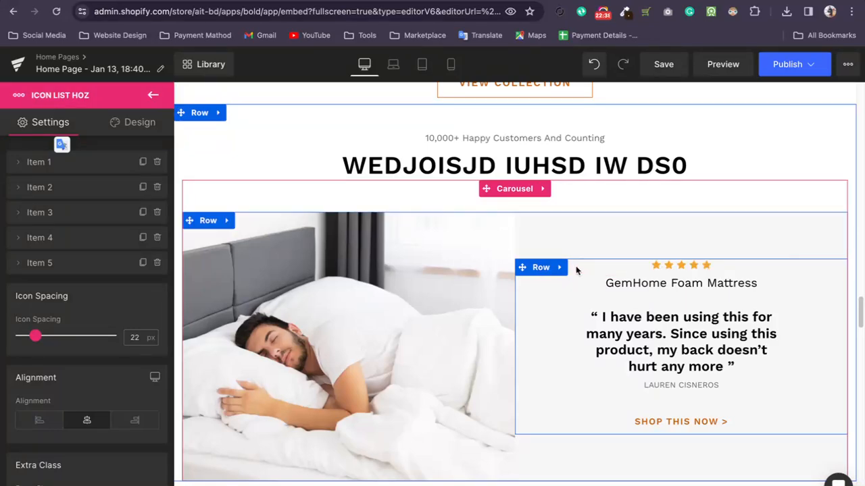
click(591, 275)
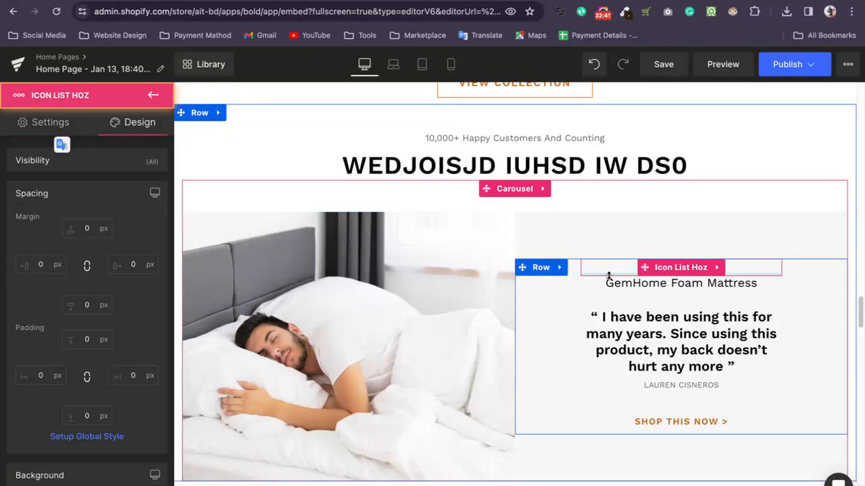
mouse_move(609, 275)
mouse_down()
mouse_move(610, 297)
mouse_move(610, 276)
mouse_up()
click(653, 267)
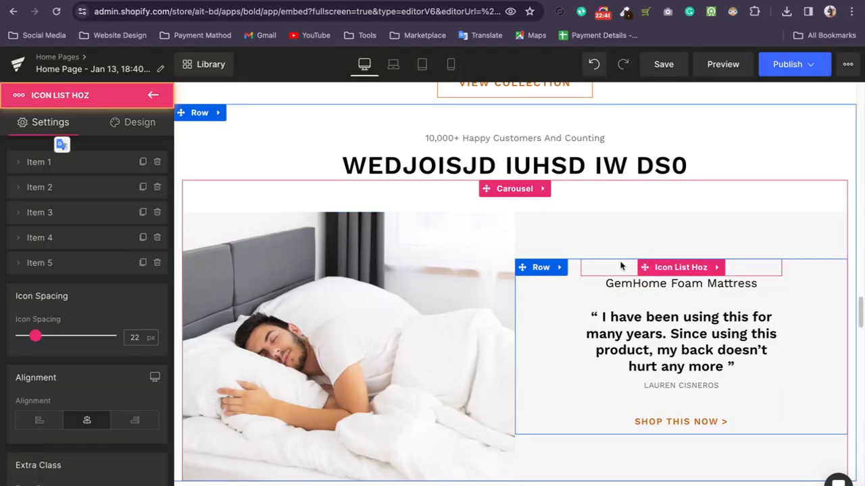
scroll(85, 313, down, 2)
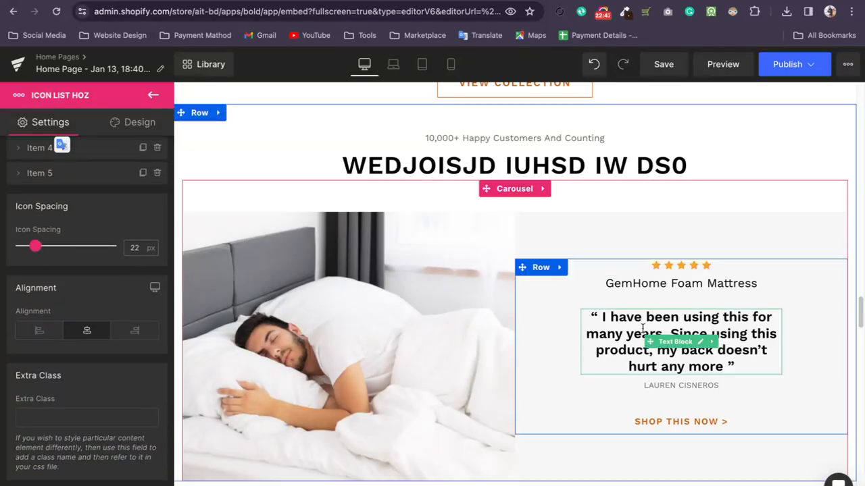
Open the review's quote and the reviewer's name for text editing to examine their typography settings.
click(681, 341)
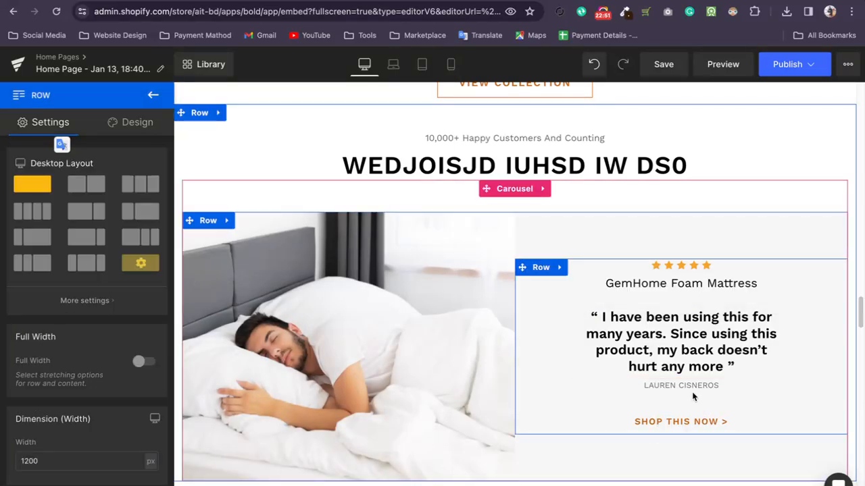
click(690, 390)
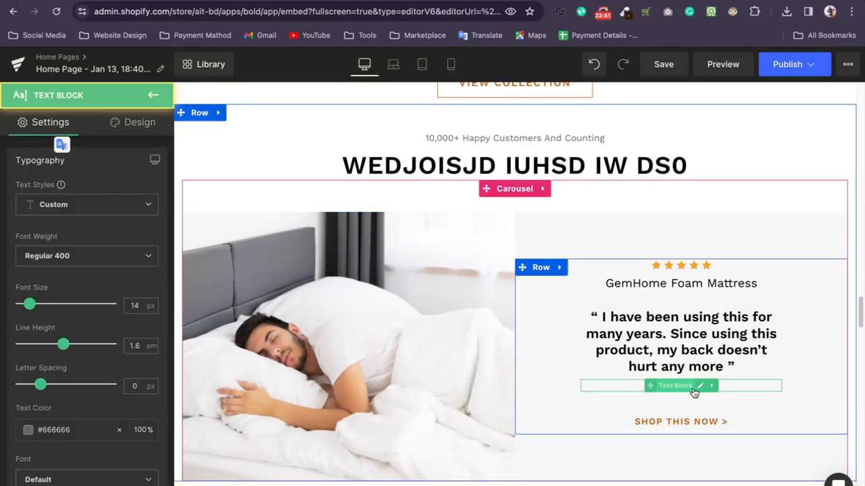
click(747, 389)
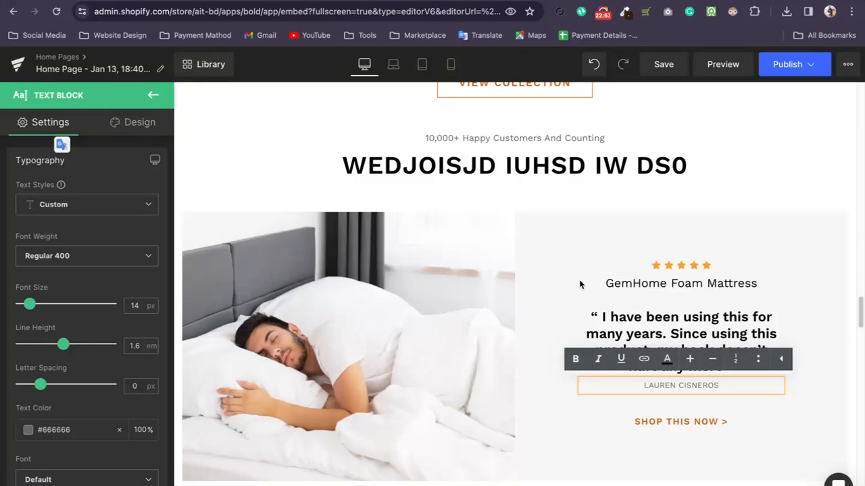
Select the "GemHome Foam Mattress" product title text and look over its typography, text shadow and alignment settings.
scroll(210, 337, up, 1)
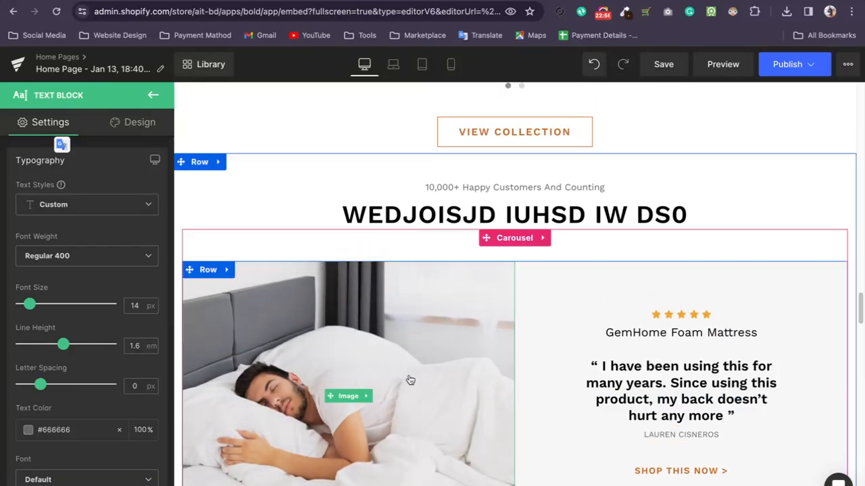
triple_click(635, 335)
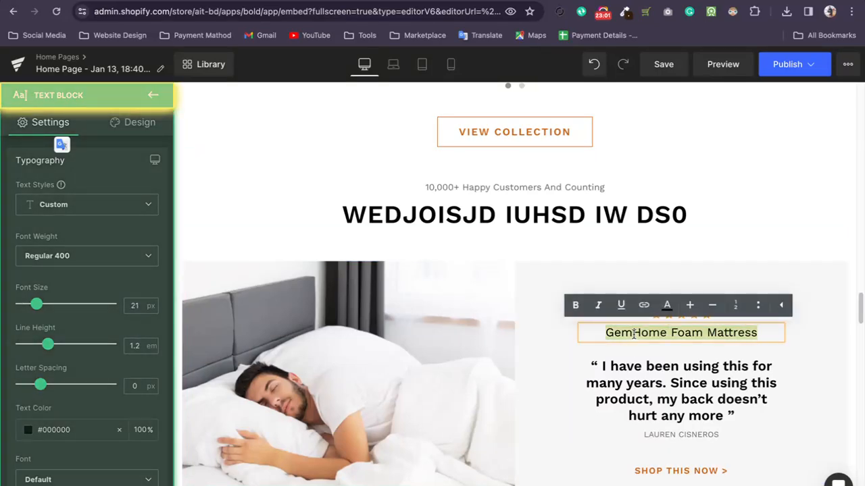
scroll(70, 333, down, 5)
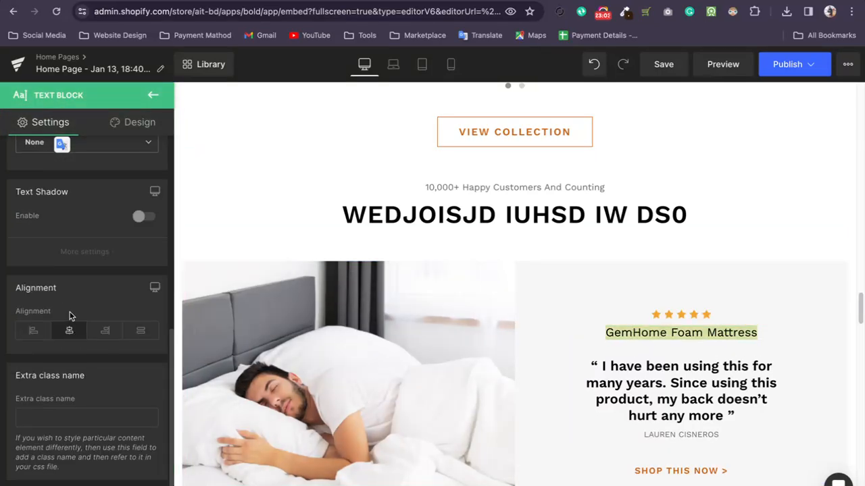
scroll(70, 316, up, 5)
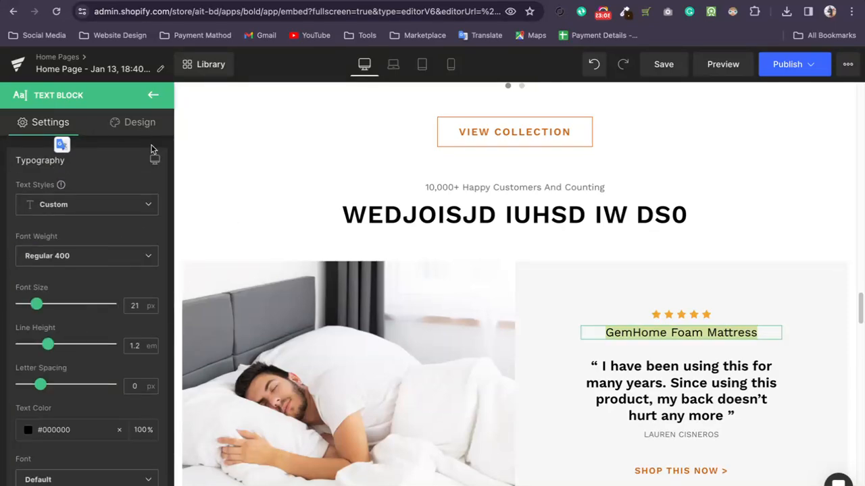
click(633, 332)
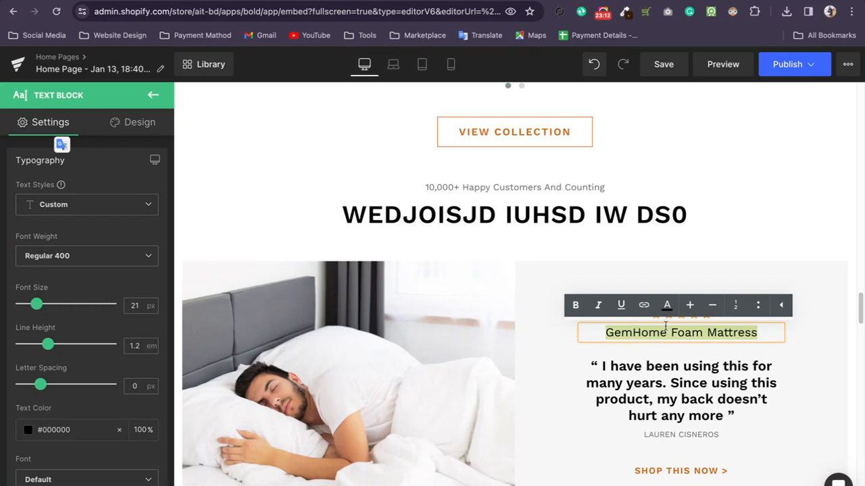
drag(617, 338, 682, 342)
click(624, 331)
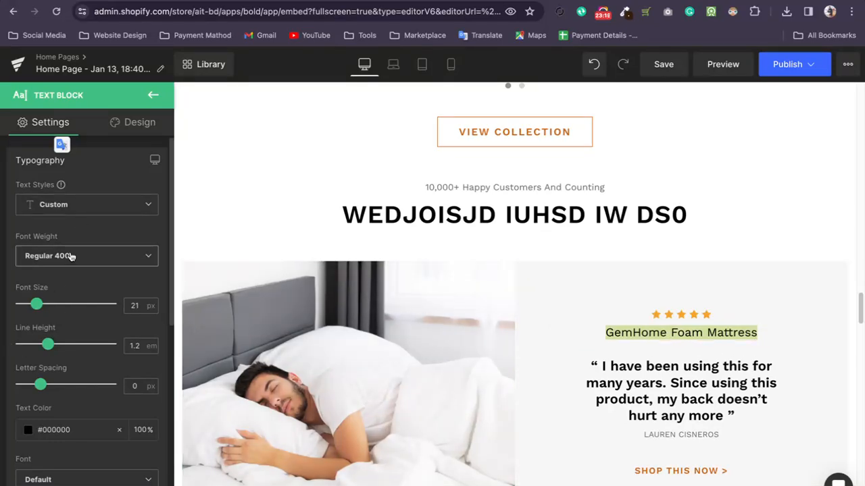
Set the font size of the review's "GemHome Foam Mattress" product title to 23 px.
scroll(475, 277, down, 1)
click(635, 305)
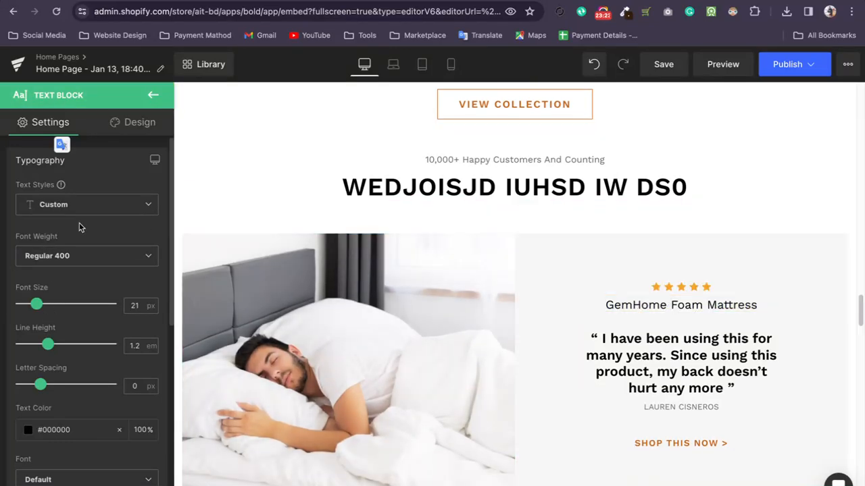
click(637, 304)
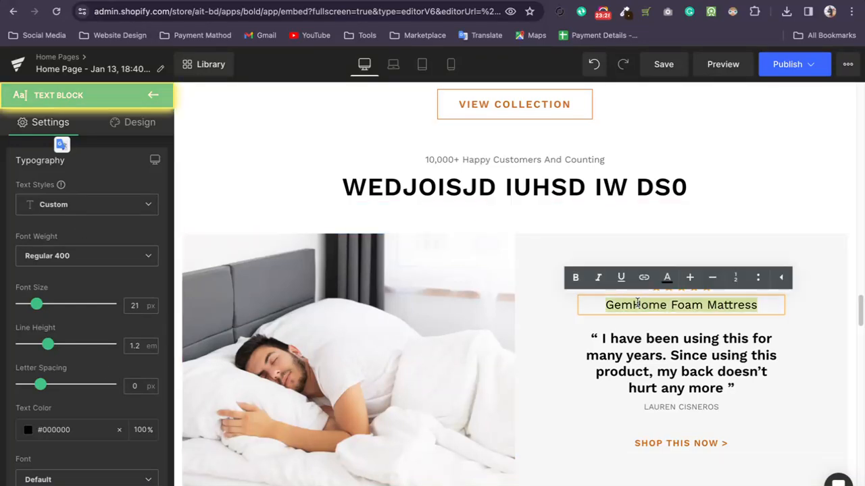
click(713, 281)
click(713, 280)
click(713, 280)
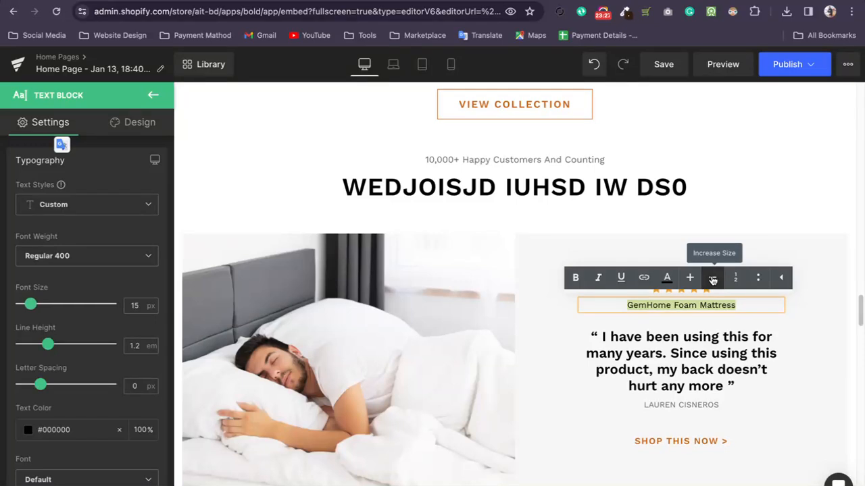
click(695, 281)
click(695, 282)
click(695, 282)
click(696, 281)
click(694, 281)
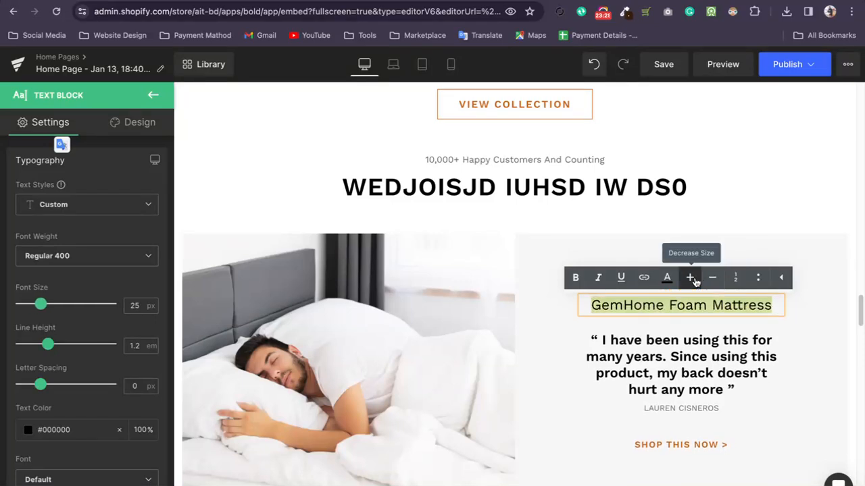
click(712, 279)
click(711, 279)
click(689, 278)
click(690, 278)
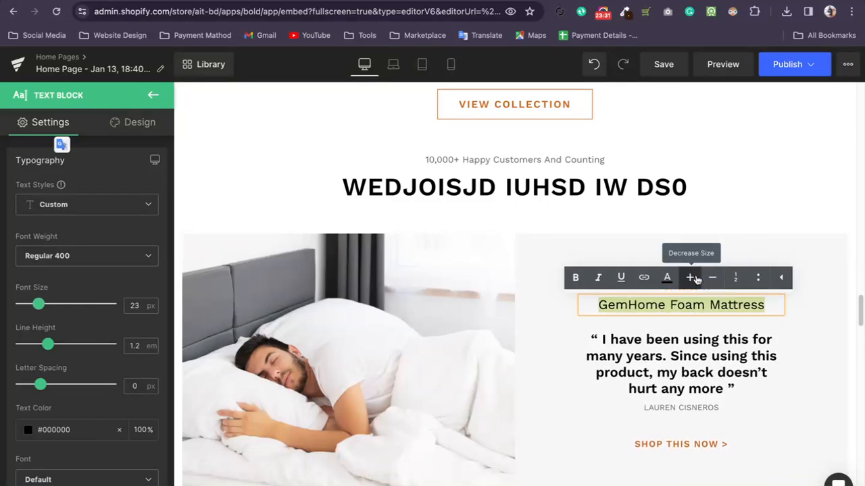
Check the product title's text color options, then try bold formatting on the title and remove it again.
click(666, 277)
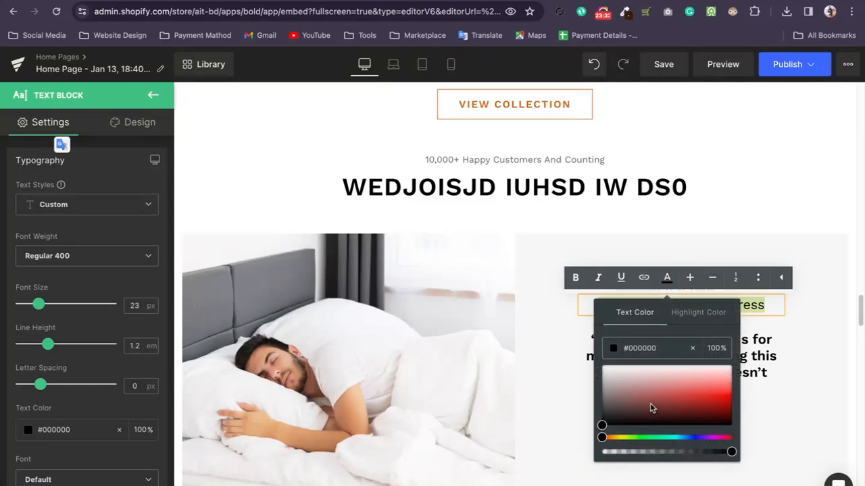
click(619, 277)
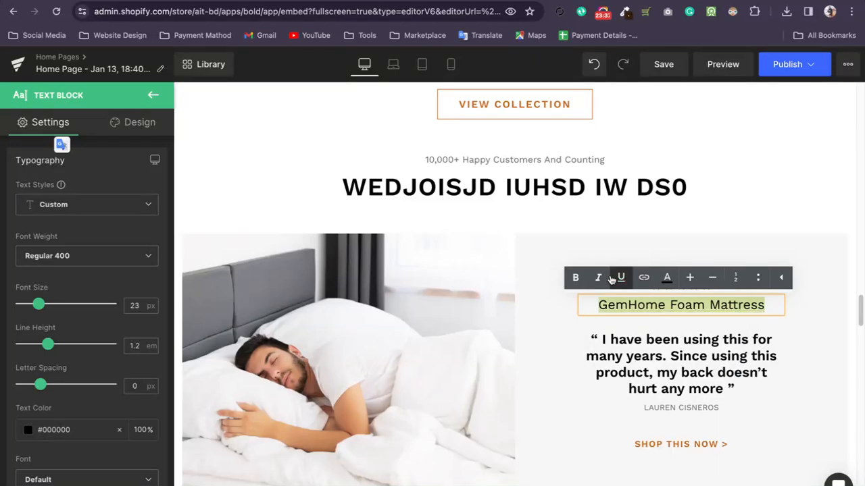
click(575, 278)
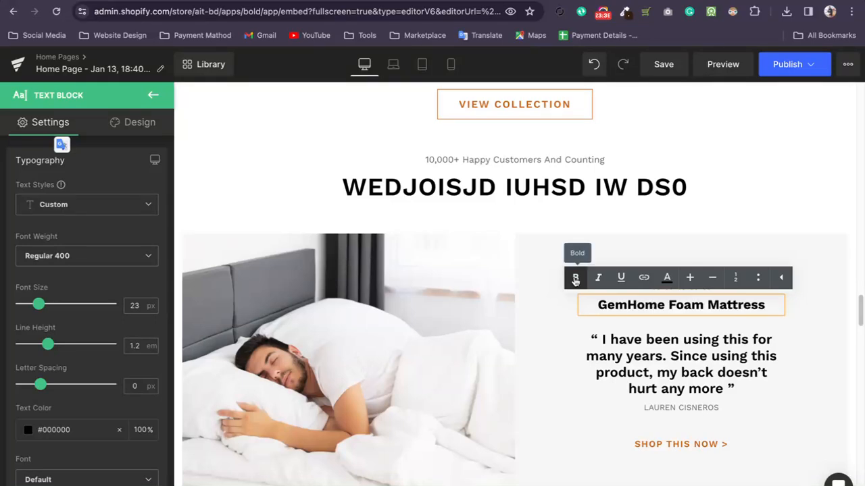
drag(664, 304, 627, 306)
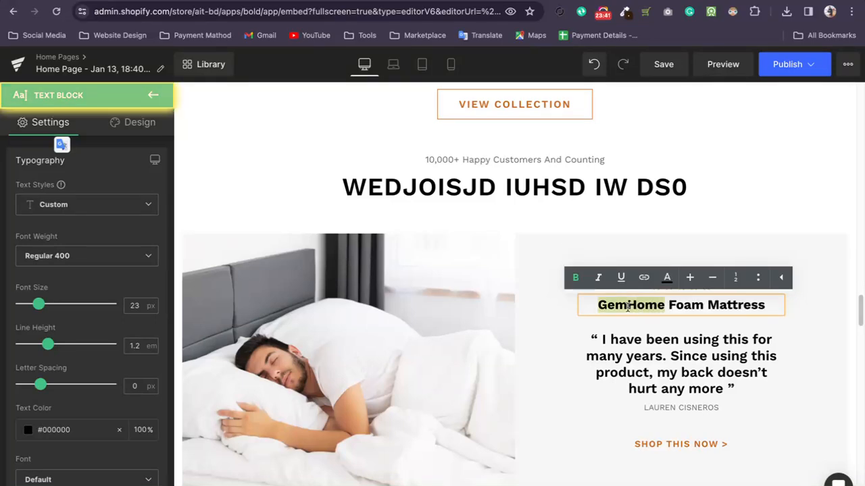
click(574, 280)
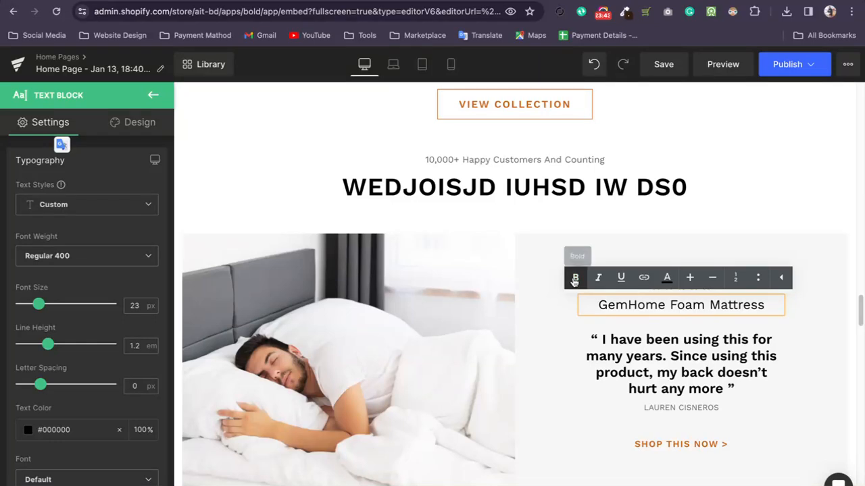
click(607, 306)
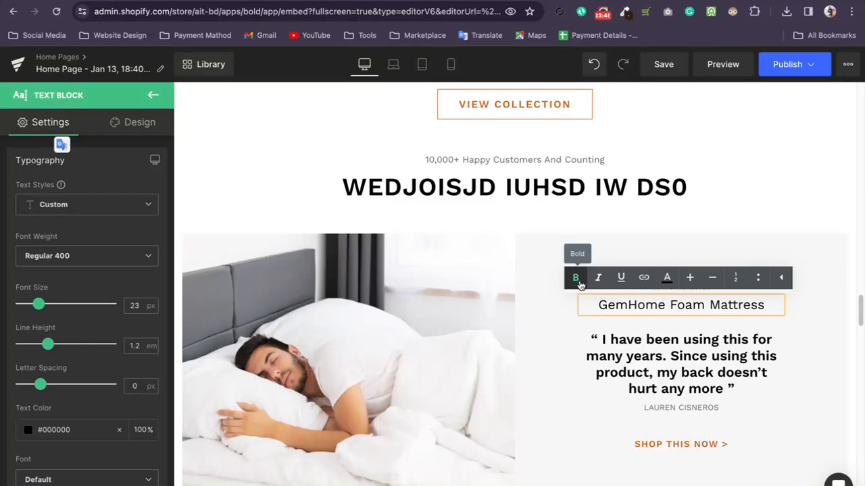
Select the review's quote text and look over its typography settings and its background color and image options.
click(689, 343)
scroll(81, 257, down, 4)
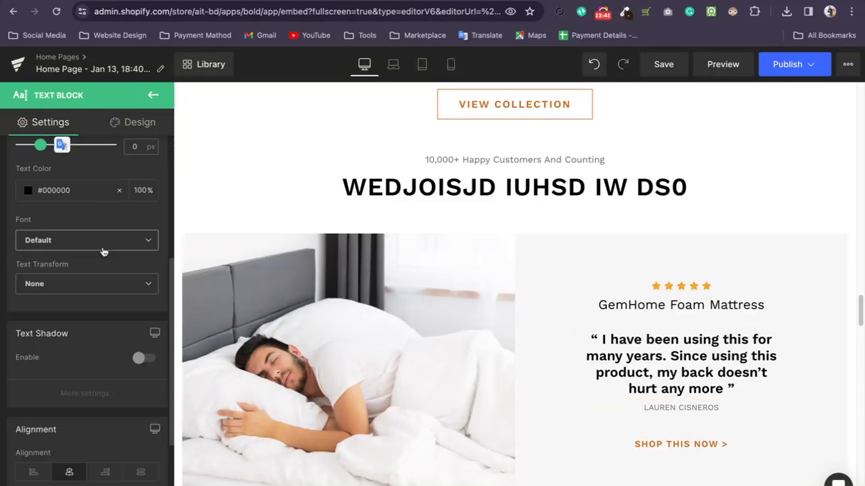
click(119, 122)
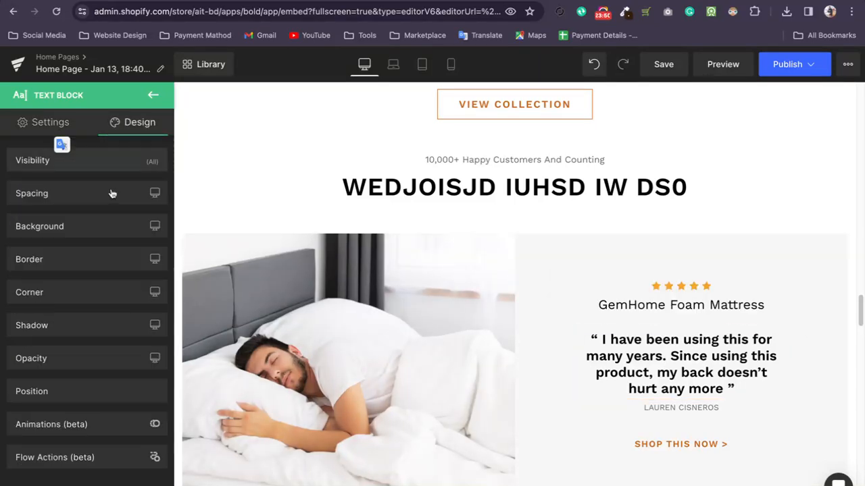
click(91, 230)
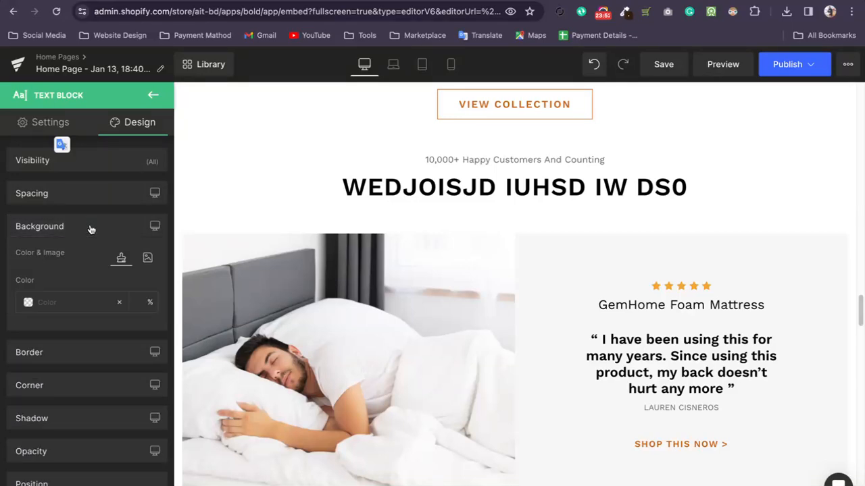
click(147, 260)
click(123, 259)
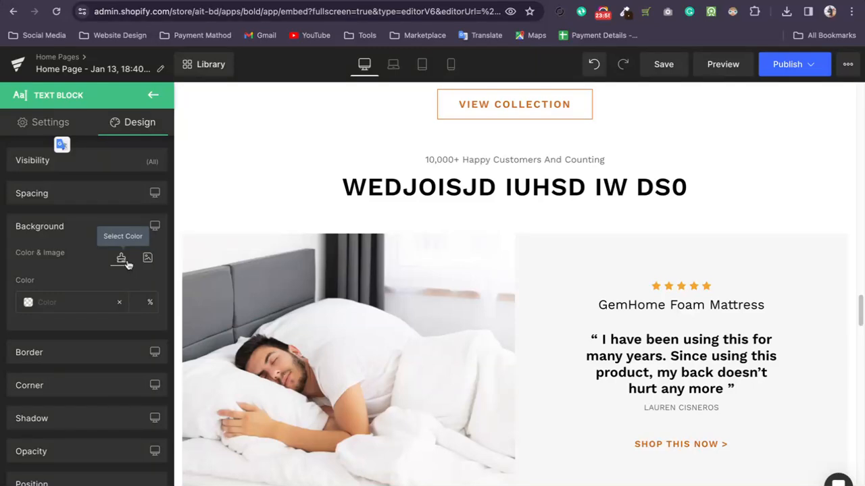
Give the customer-review carousel a solid black #000000 background.
scroll(477, 255, up, 1)
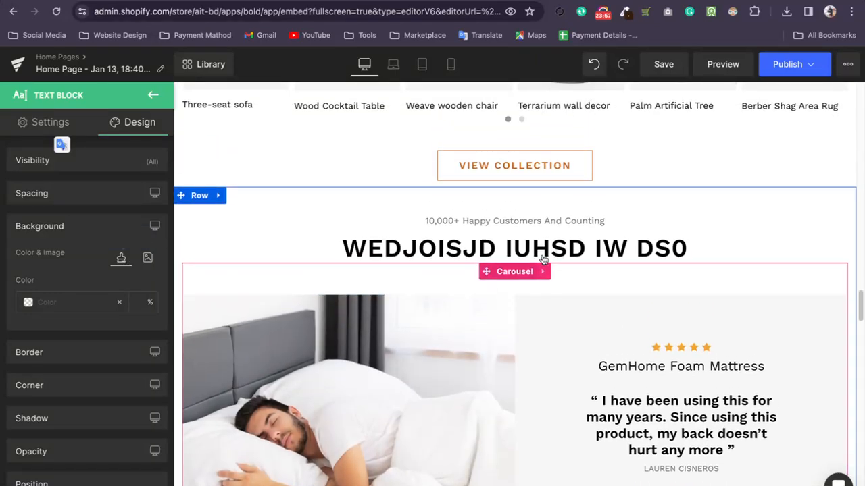
click(612, 277)
scroll(623, 318, down, 2)
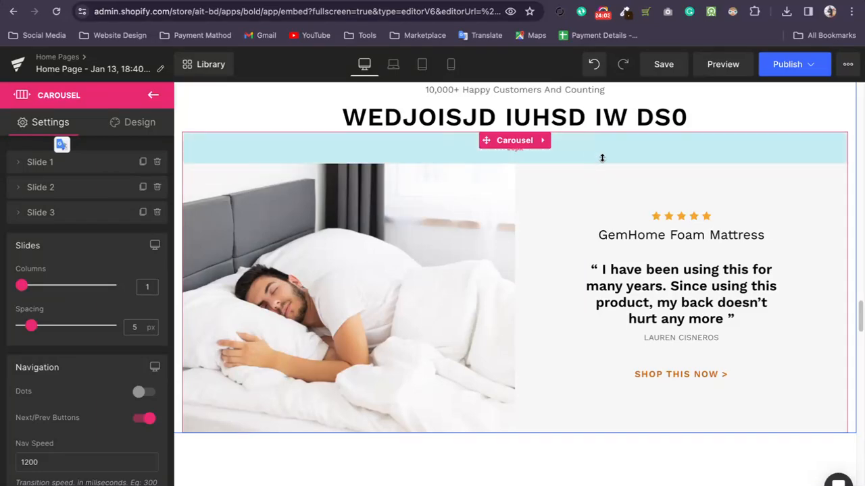
click(139, 122)
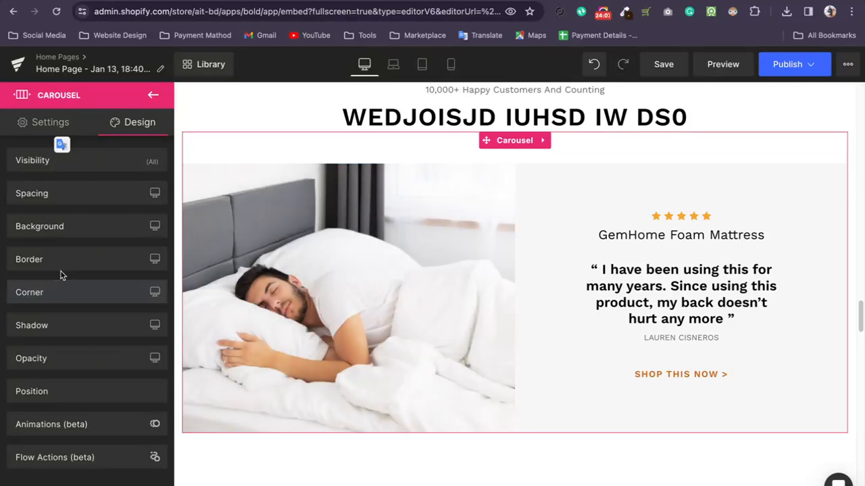
click(73, 229)
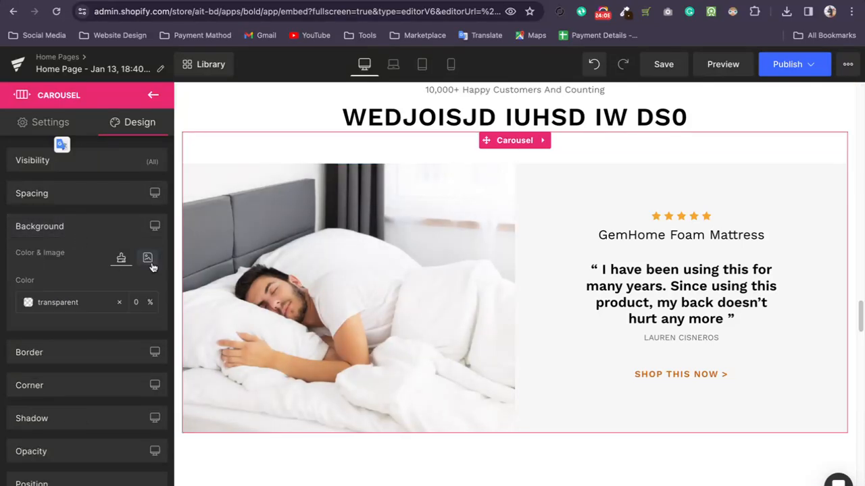
click(26, 303)
click(23, 419)
click(67, 357)
drag(67, 357, 118, 407)
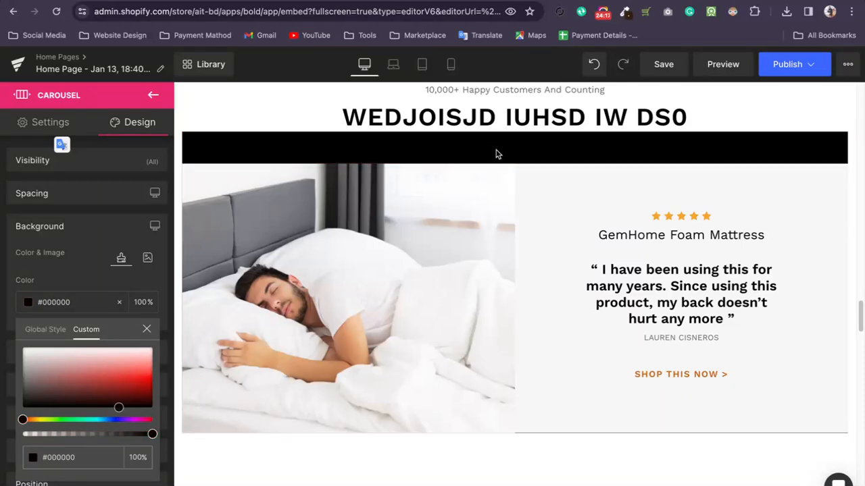
click(566, 232)
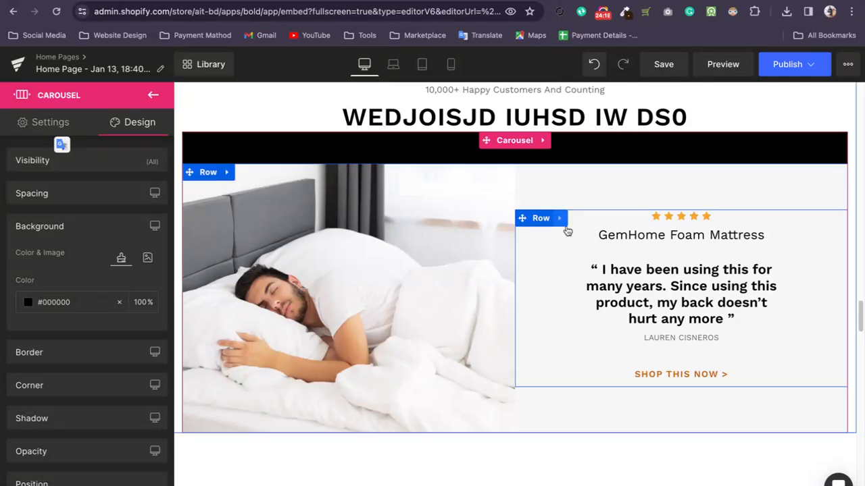
Change the background color of the row inside the review carousel to light pink #fff4f4.
click(213, 172)
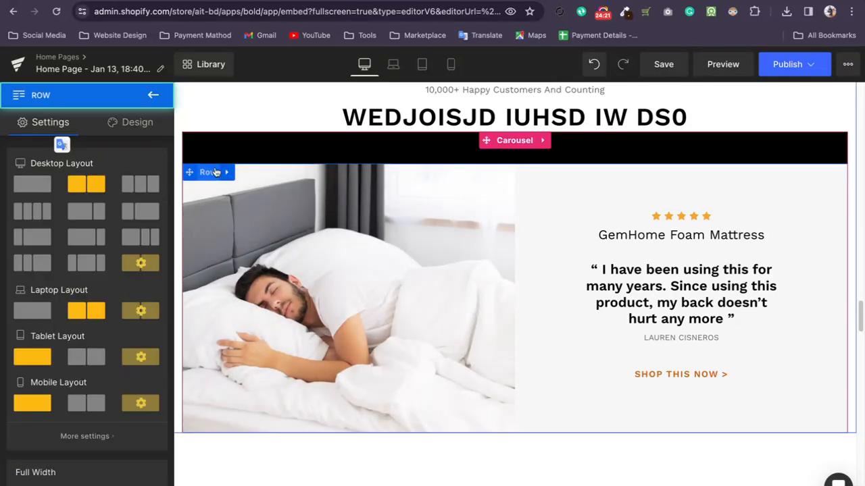
scroll(54, 293, down, 10)
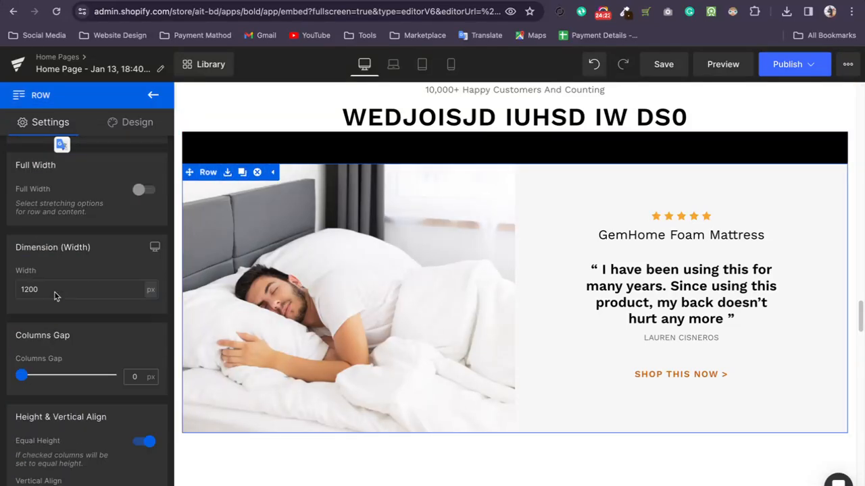
scroll(88, 223, up, 10)
click(127, 122)
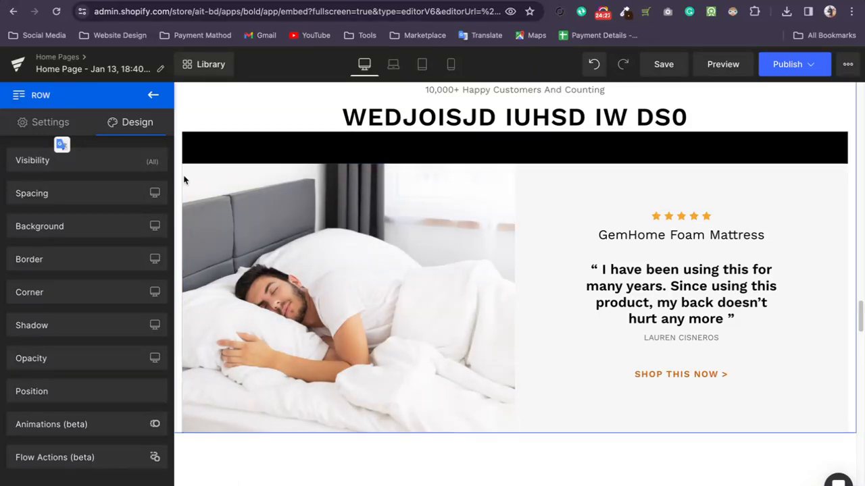
click(192, 173)
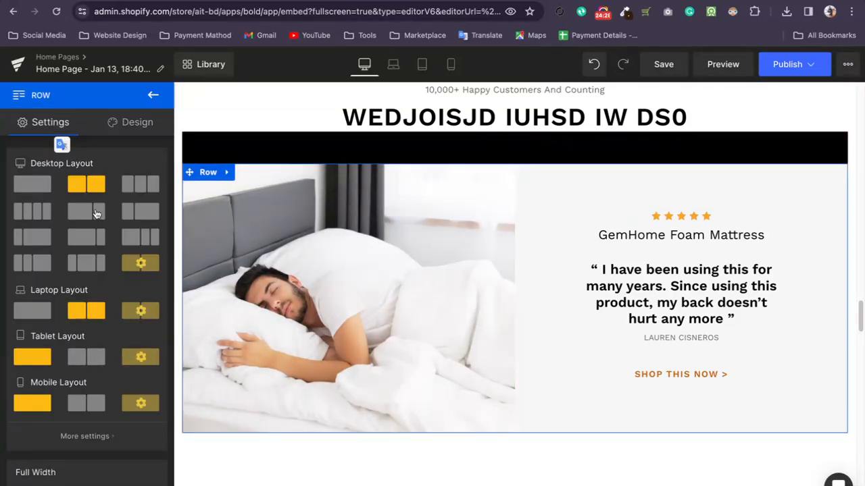
click(137, 122)
click(112, 227)
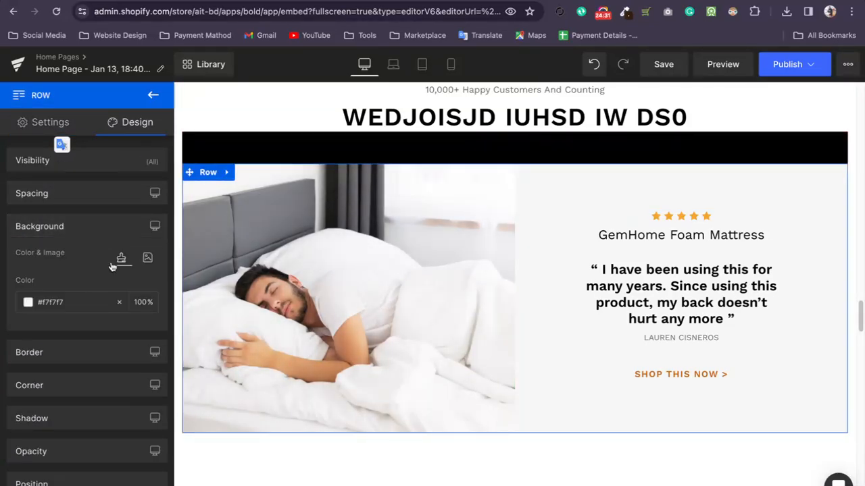
click(27, 303)
drag(67, 360, 154, 353)
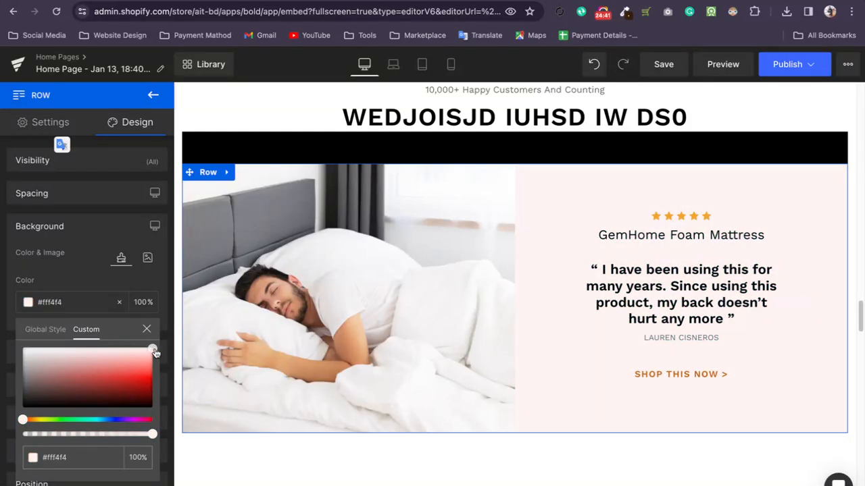
click(548, 264)
Remove the empty spacing above the "Your New Home Awaits" text in the Styling Tips & Inspirations row.
scroll(548, 265, down, 4)
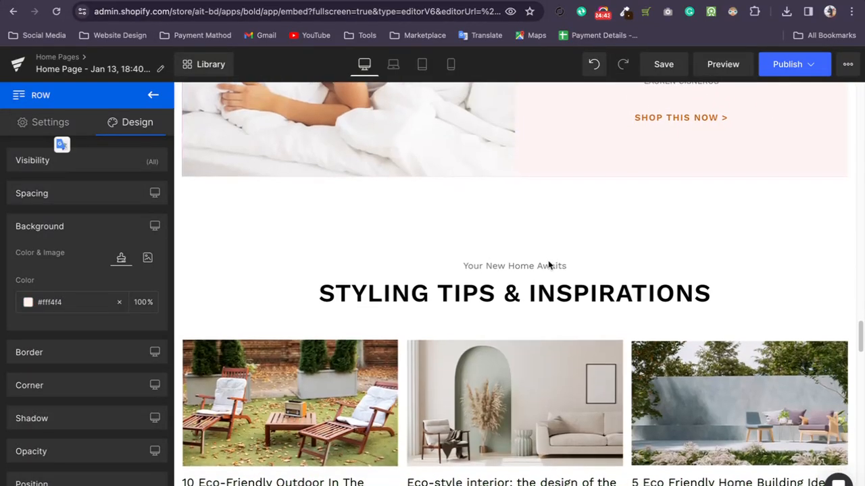
click(520, 202)
drag(515, 256, 533, 160)
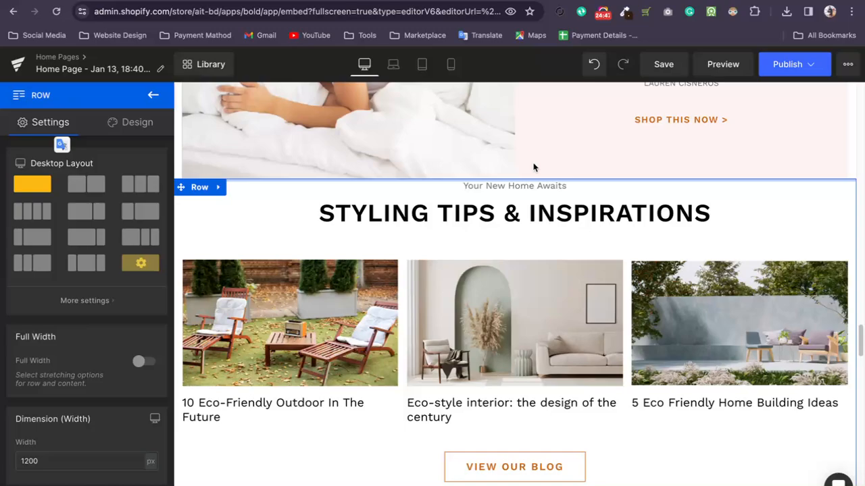
Browse the library's elements, blocks and templates, and open the preview of the Click-thru Landing Page template.
scroll(515, 293, down, 10)
scroll(280, 285, up, 15)
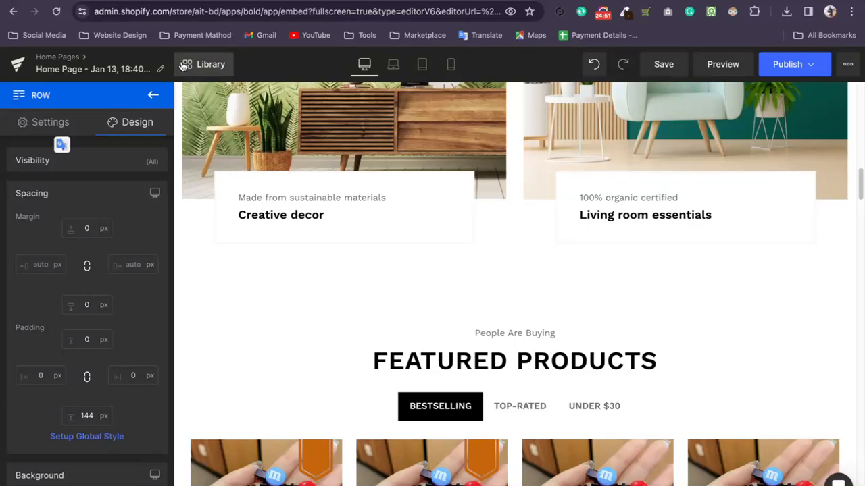
click(203, 64)
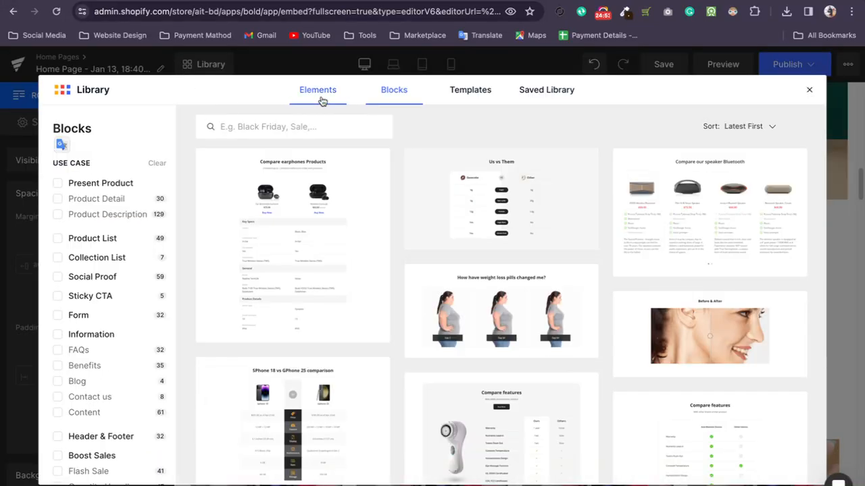
click(322, 98)
click(389, 95)
click(458, 93)
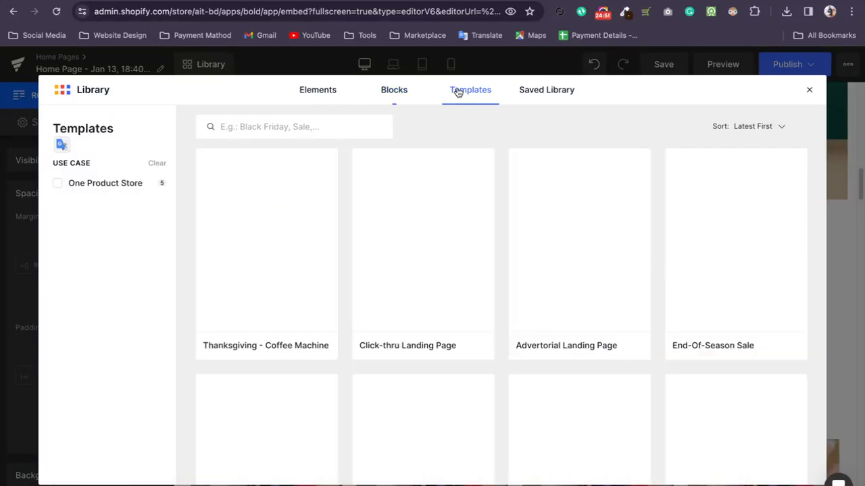
mouse_move(271, 255)
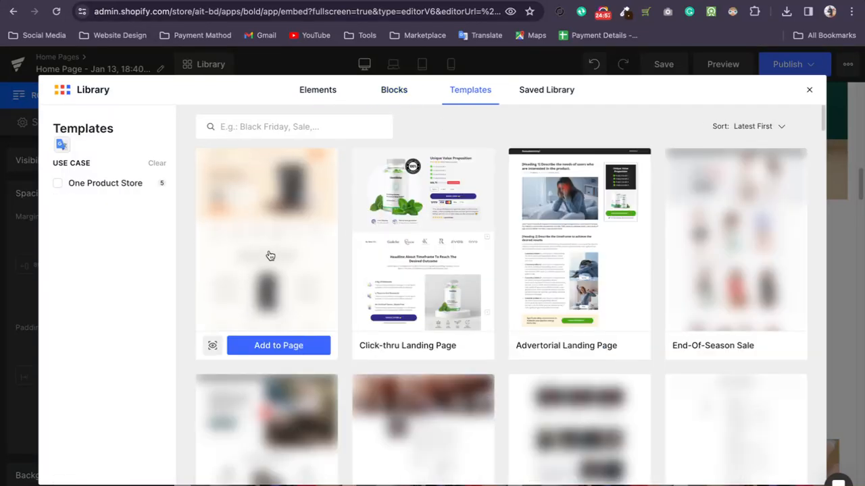
mouse_move(438, 268)
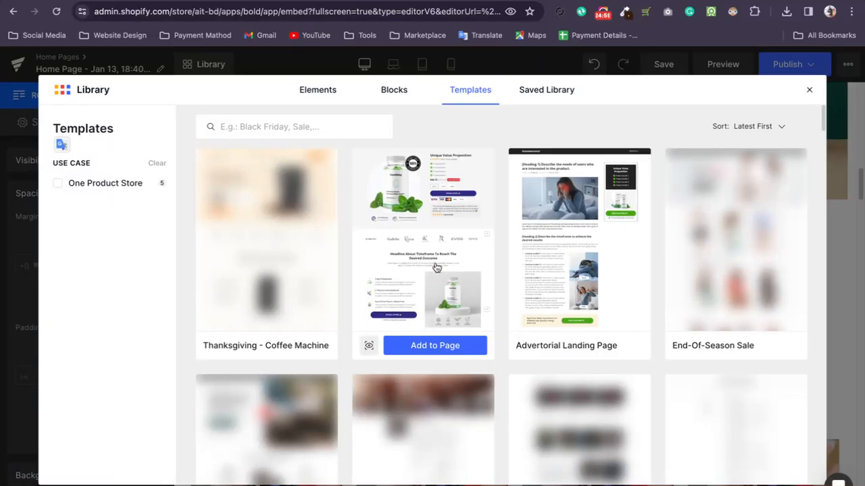
click(369, 346)
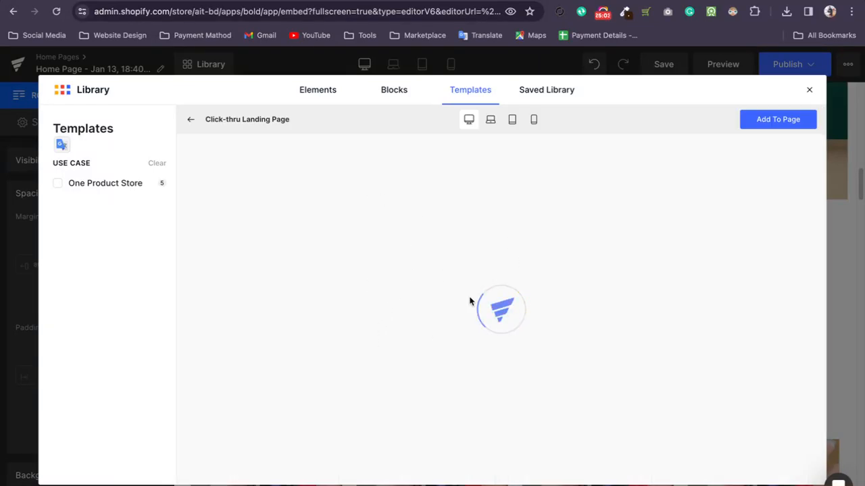
Look through the library's categories again and examine the Click-thru Landing Page template's product section in its preview.
click(305, 100)
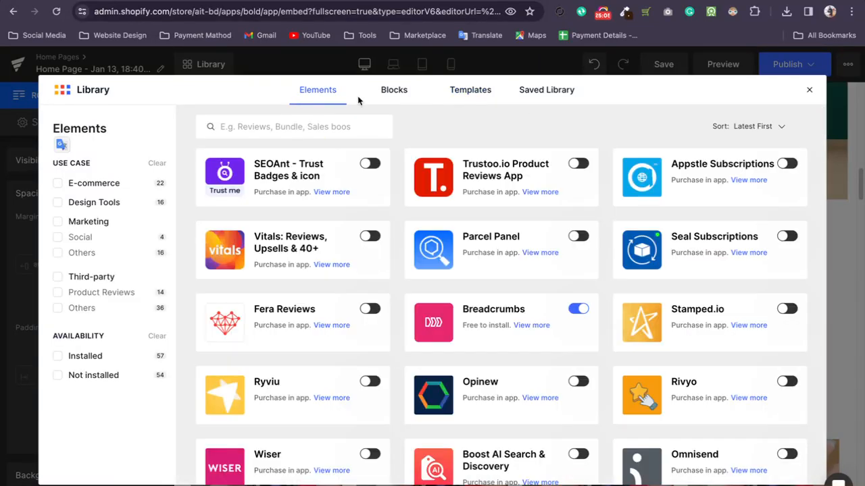
click(383, 96)
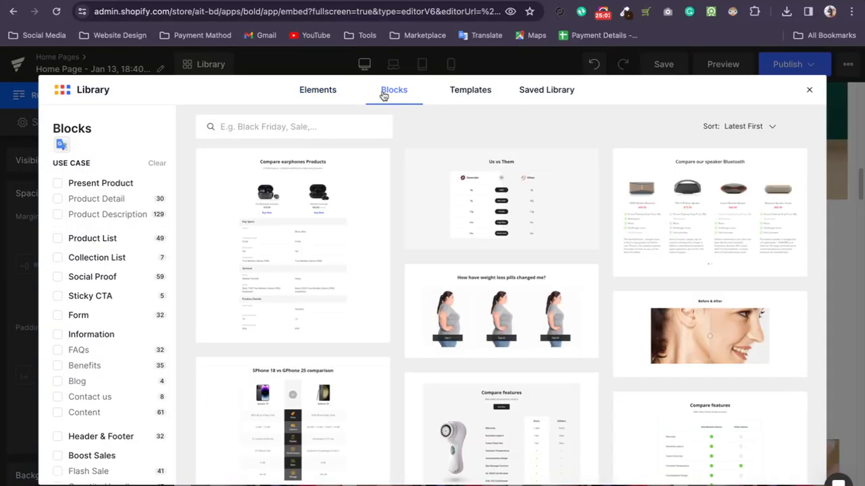
click(481, 94)
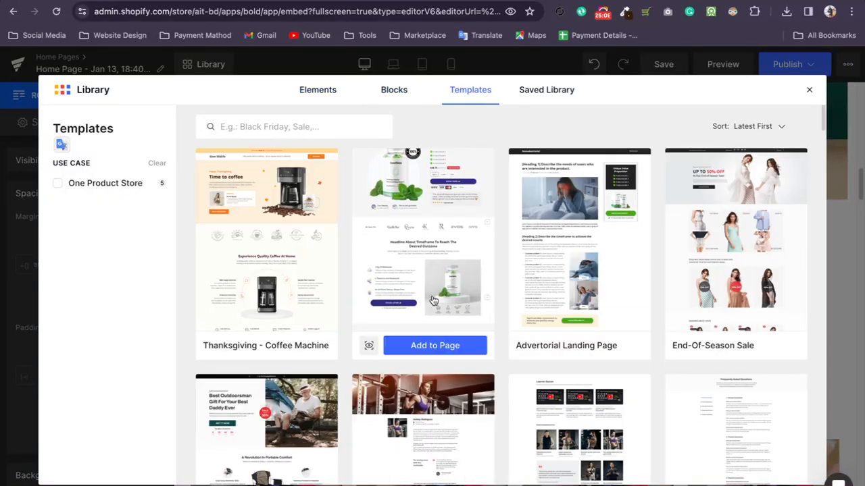
mouse_move(405, 169)
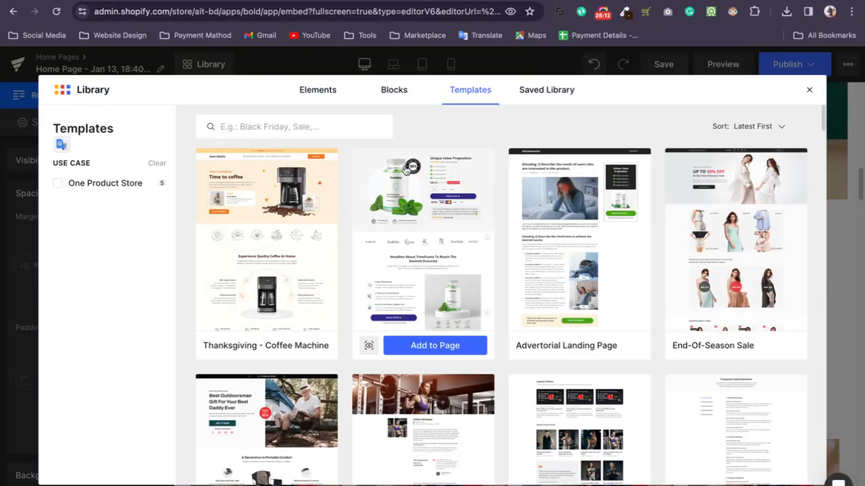
click(368, 352)
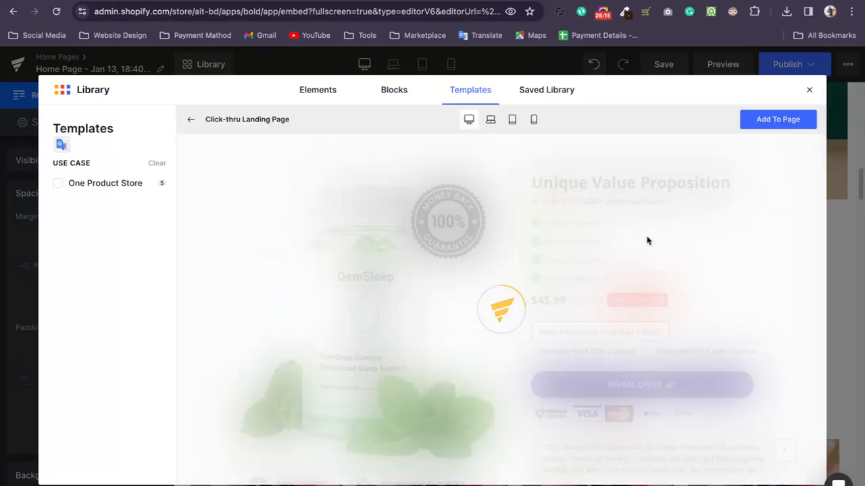
scroll(652, 226, down, 4)
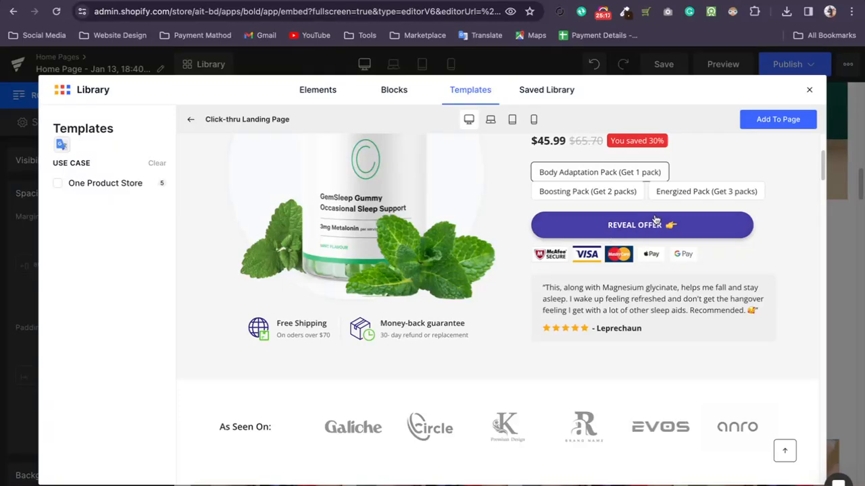
scroll(654, 219, up, 3)
Add the Click-thru Landing Page template to the page while keeping the current content.
click(775, 120)
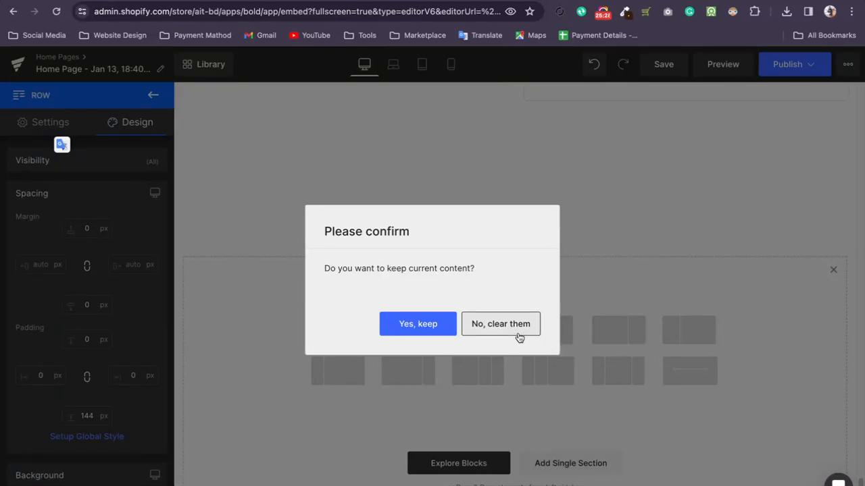
click(416, 324)
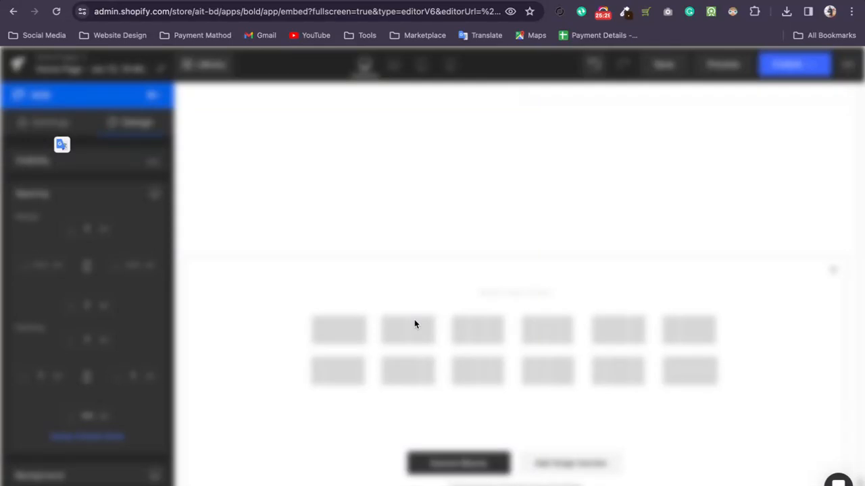
scroll(599, 206, up, 3)
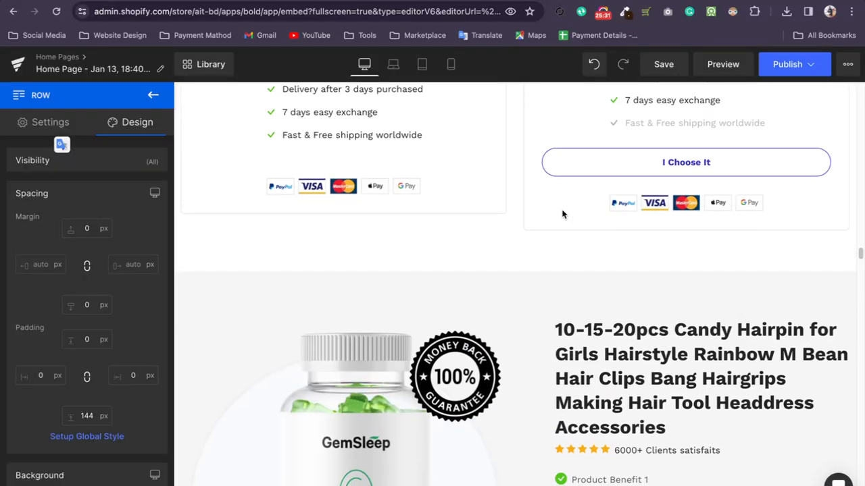
scroll(563, 212, down, 10)
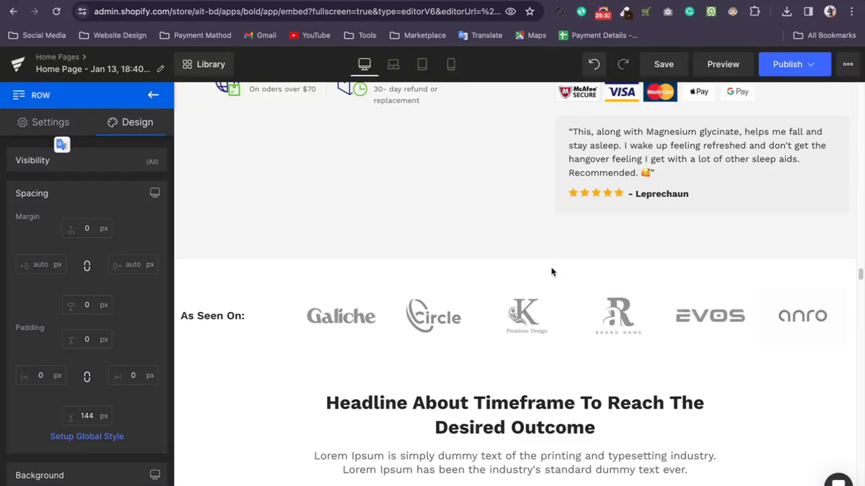
scroll(255, 271, down, 4)
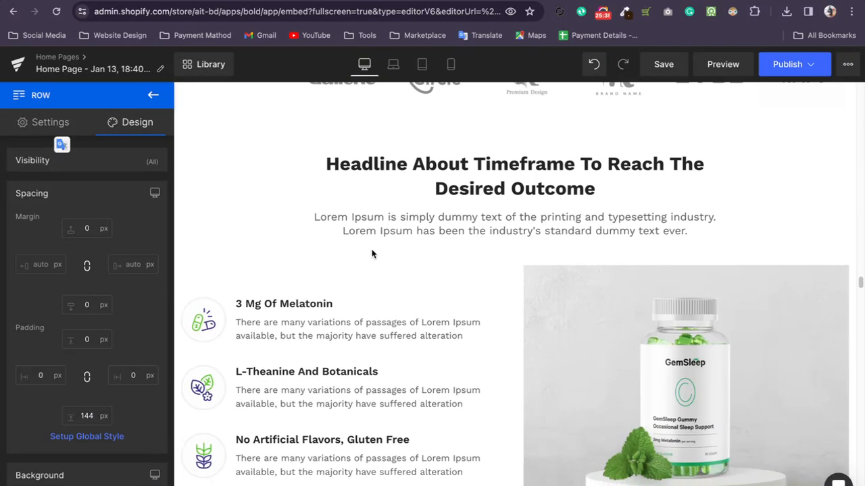
Delete the "Headline About Timeframe To Reach The Desired Outcome" row and the "As Seen On" logo row.
click(520, 170)
scroll(508, 191, up, 3)
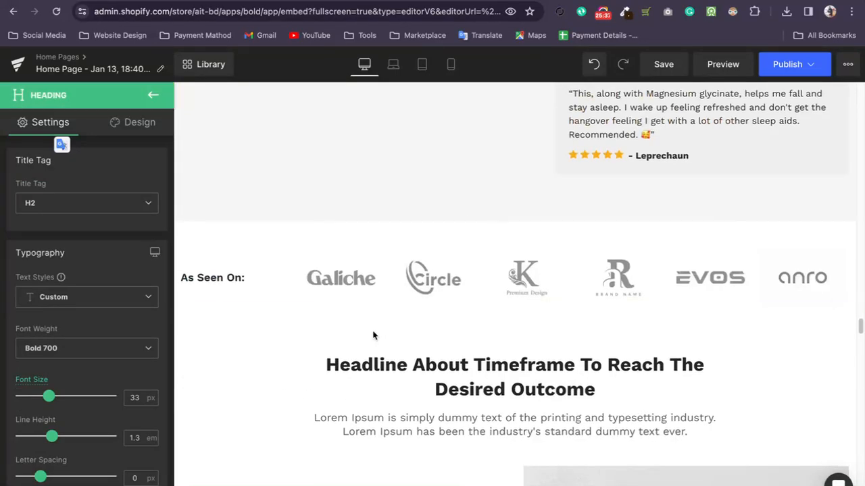
click(339, 276)
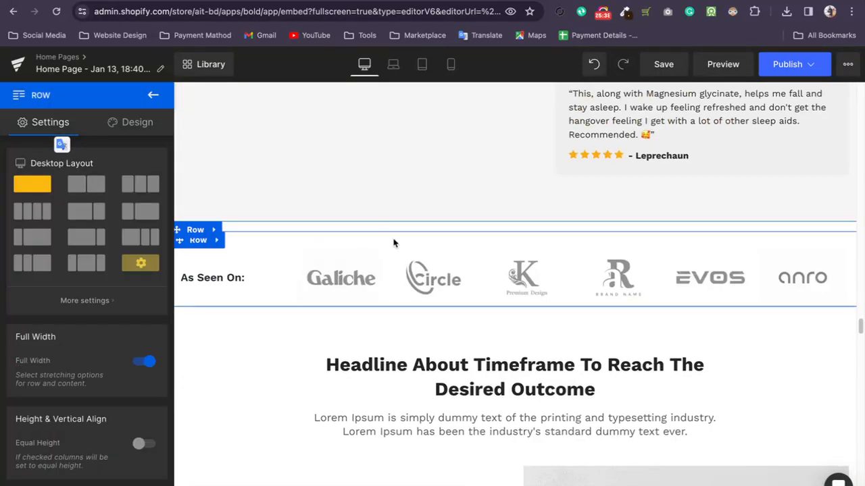
click(216, 316)
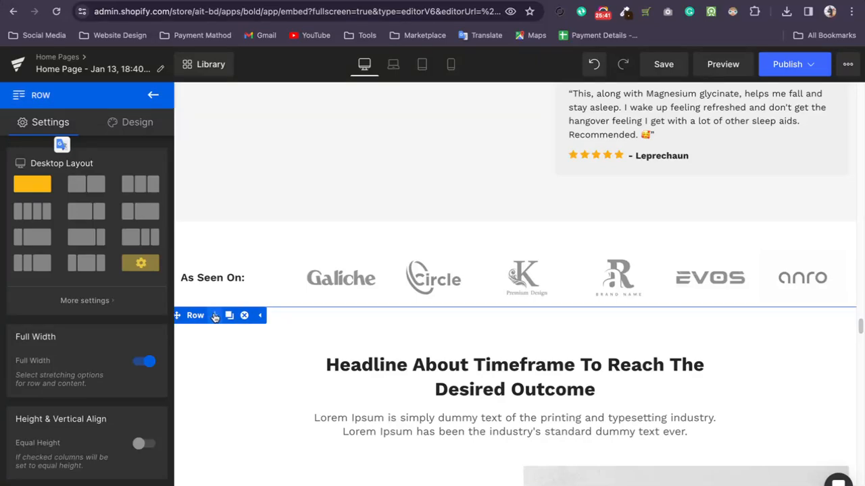
click(244, 316)
click(221, 231)
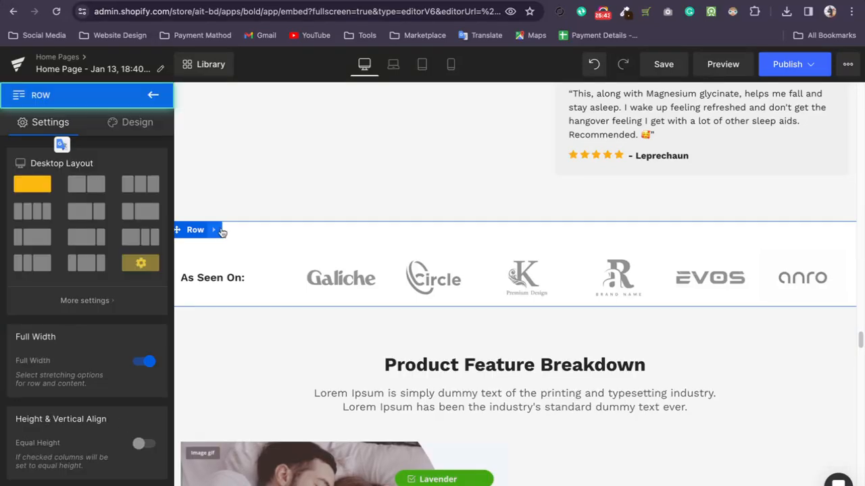
click(243, 230)
Move the GemSleep product row so it sits directly above the "Special Deal For Back To School Day's Only" section.
scroll(437, 262, up, 5)
scroll(438, 262, up, 6)
scroll(364, 293, down, 1)
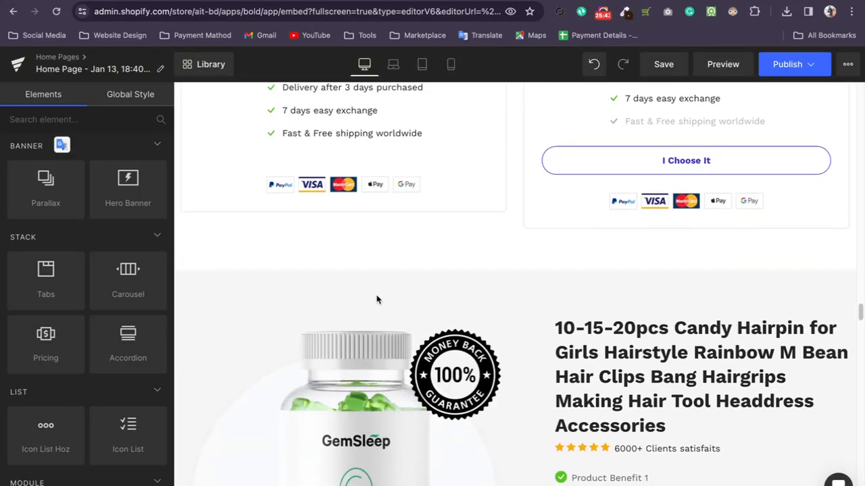
click(426, 310)
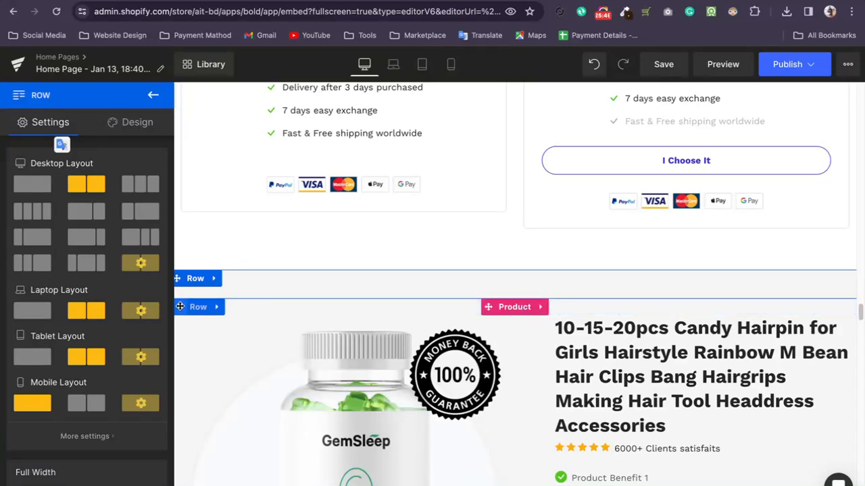
drag(179, 278, 398, 193)
scroll(526, 247, down, 7)
scroll(525, 247, up, 5)
scroll(525, 247, down, 2)
scroll(526, 248, up, 1)
scroll(527, 248, up, 2)
scroll(538, 247, down, 3)
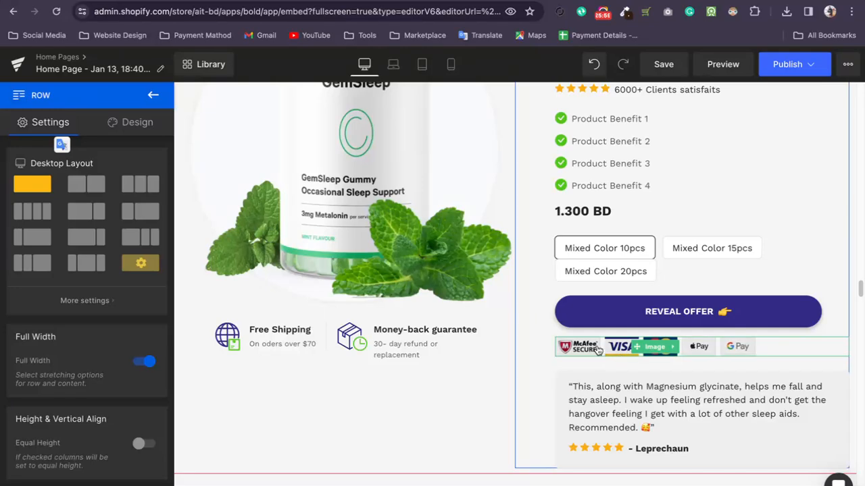
Change the REVEAL OFFER cart button's background color to black #000000.
click(588, 310)
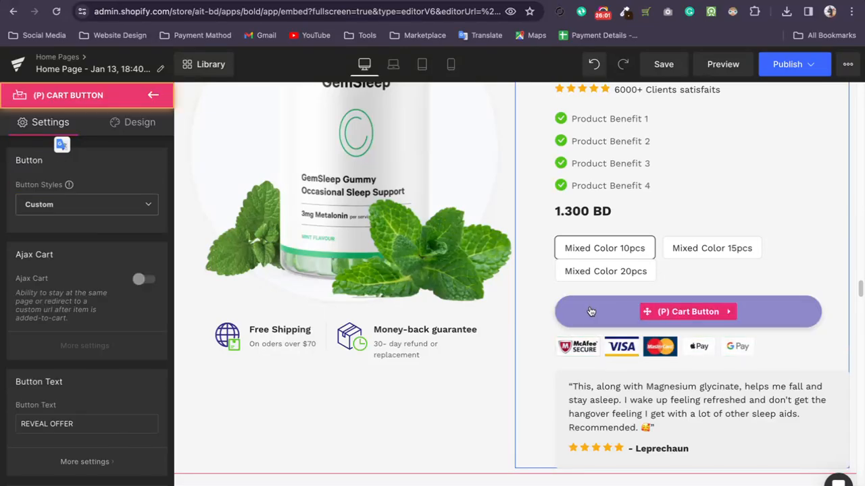
scroll(47, 237, down, 10)
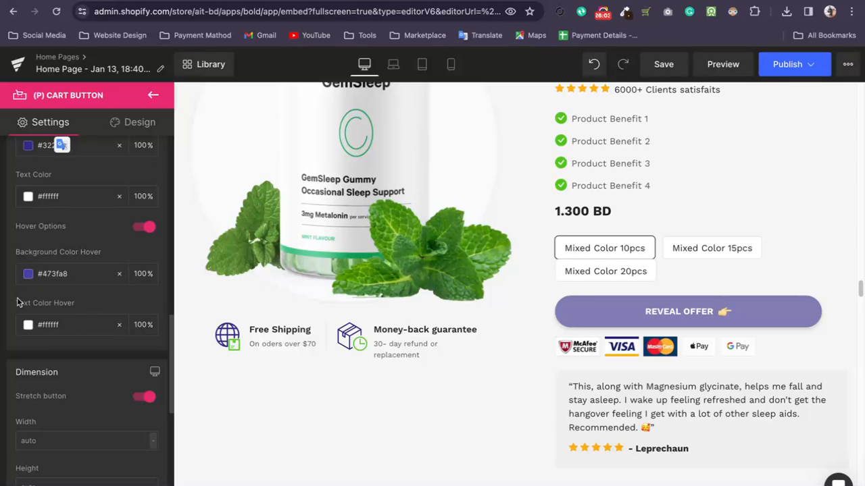
scroll(24, 282, up, 1)
click(28, 170)
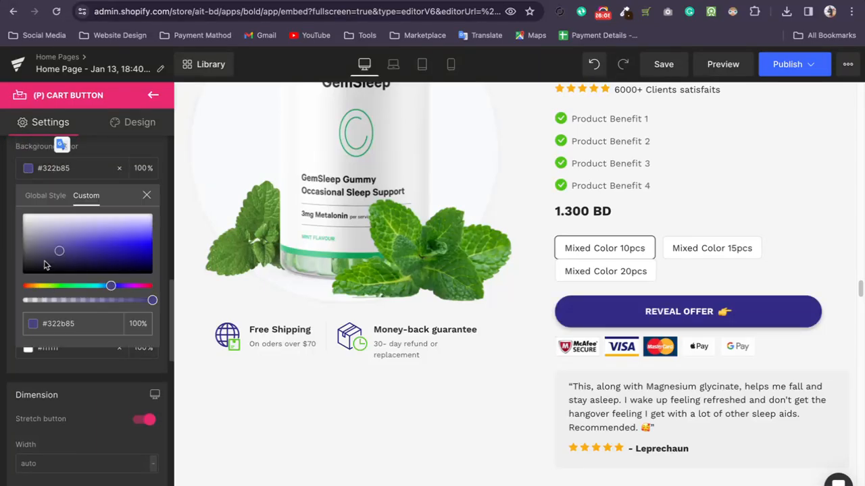
drag(59, 255, 22, 274)
click(363, 344)
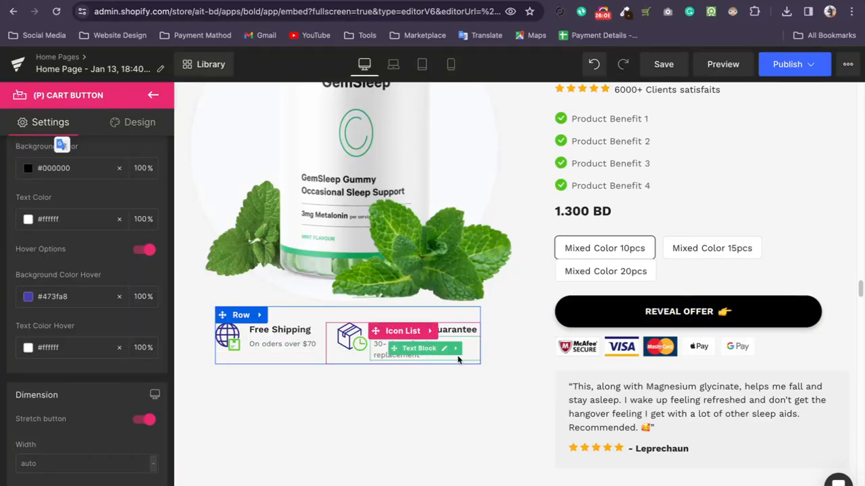
Remove the customer quote row's left padding and reduce the product details row's left padding to 1 px.
scroll(496, 379, down, 2)
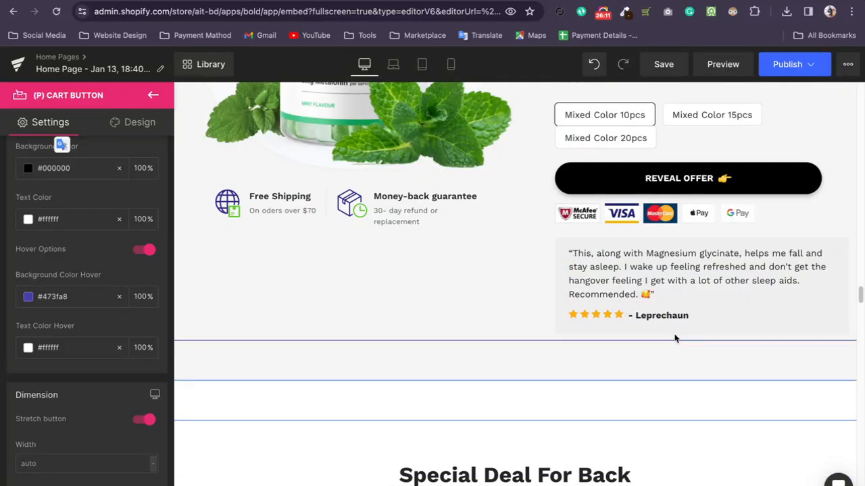
drag(558, 326, 525, 331)
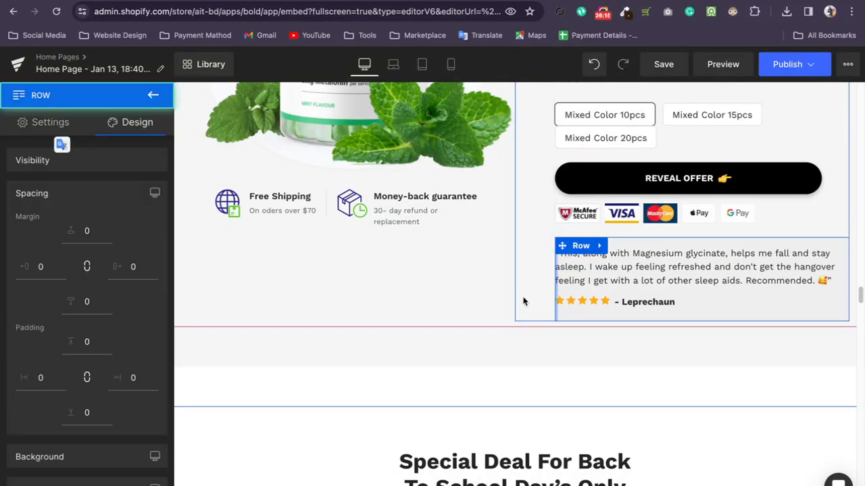
click(500, 360)
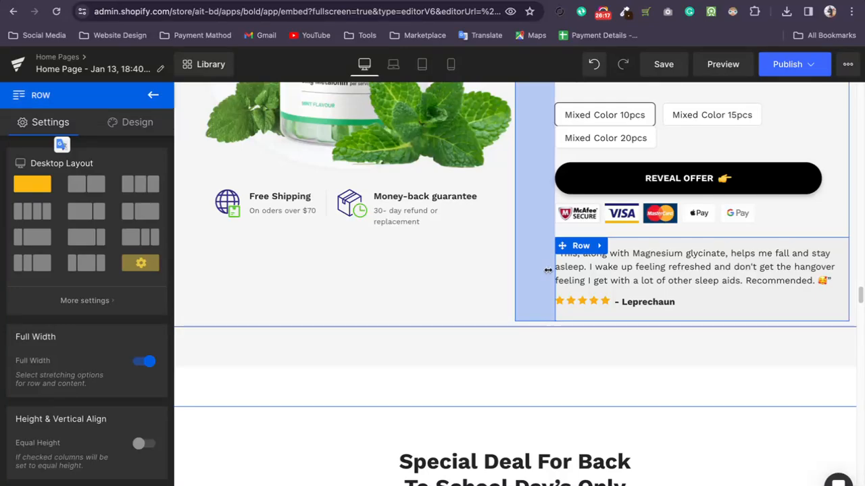
drag(553, 269, 514, 276)
scroll(536, 278, up, 5)
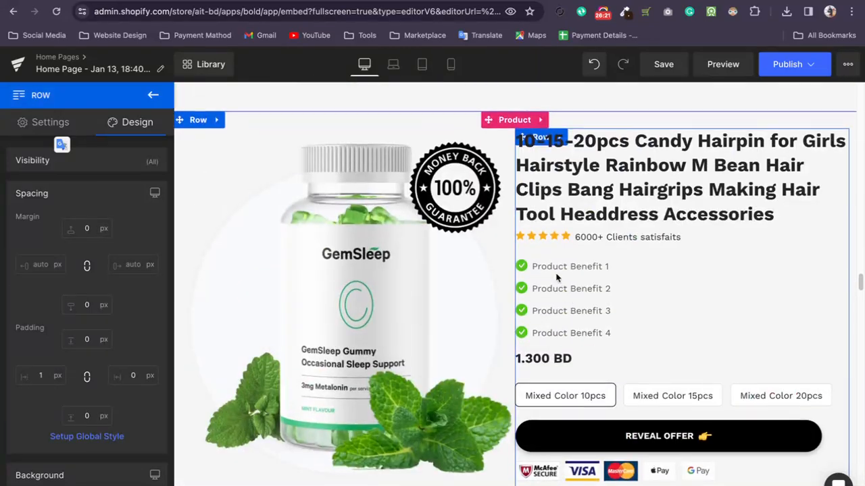
Open the border design settings of the GemSleep product image and look through them.
click(723, 318)
scroll(676, 314, down, 2)
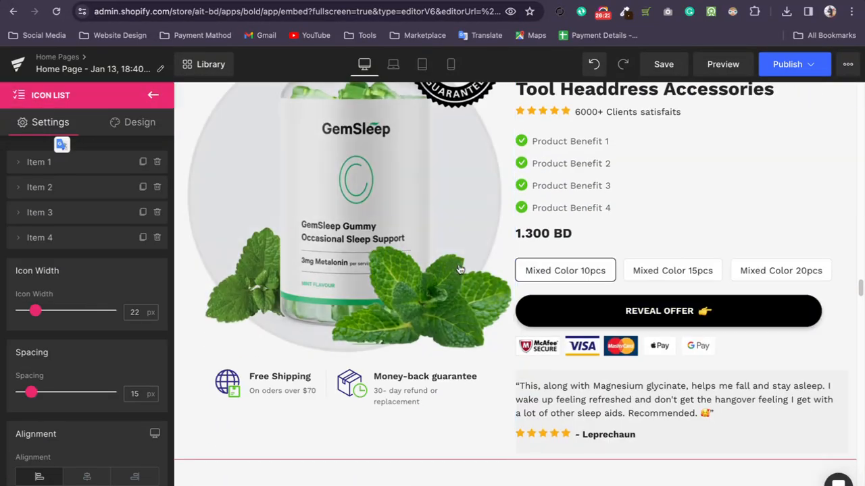
click(458, 269)
click(138, 124)
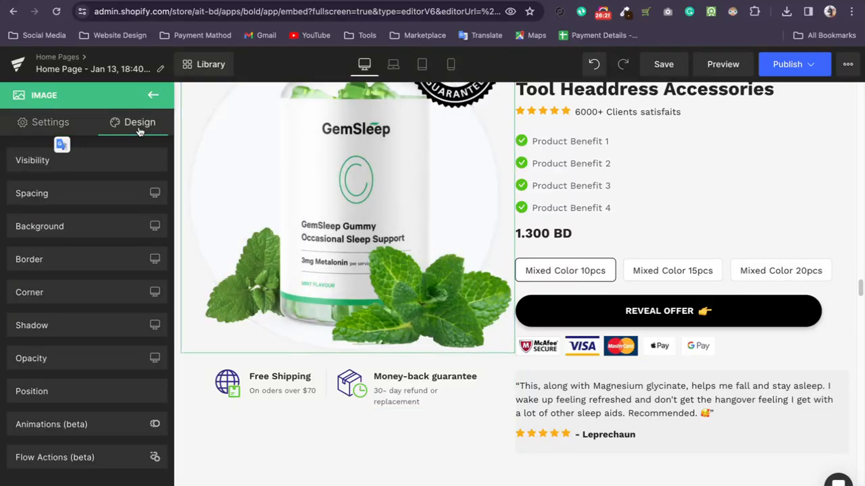
click(121, 259)
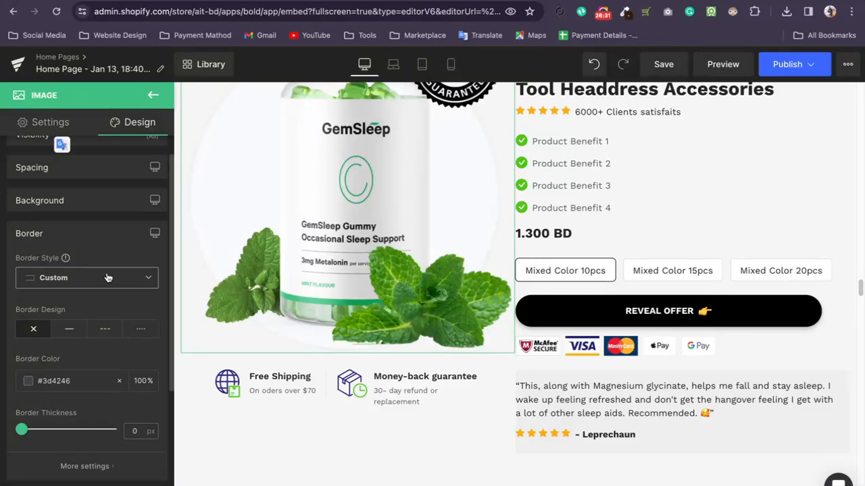
scroll(544, 248, up, 3)
scroll(545, 249, down, 1)
scroll(545, 248, down, 2)
Set the REVEAL OFFER cart button's border design to none and its border color to near-black #020202.
click(608, 285)
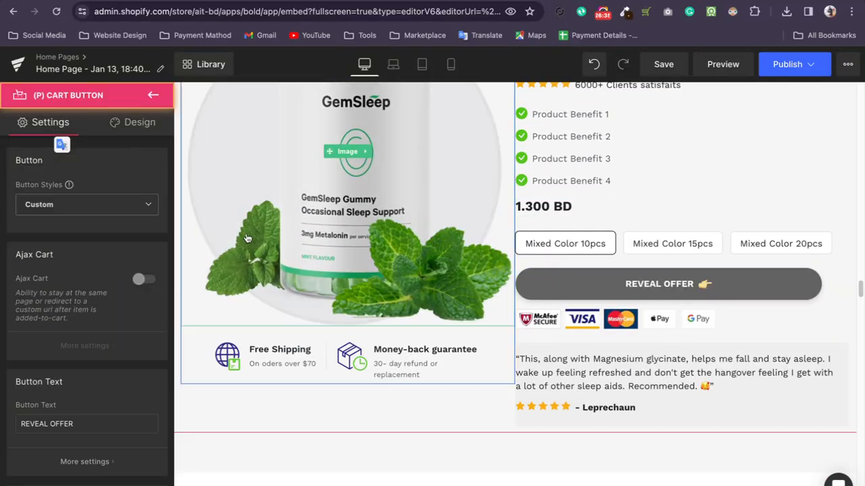
click(139, 122)
click(77, 257)
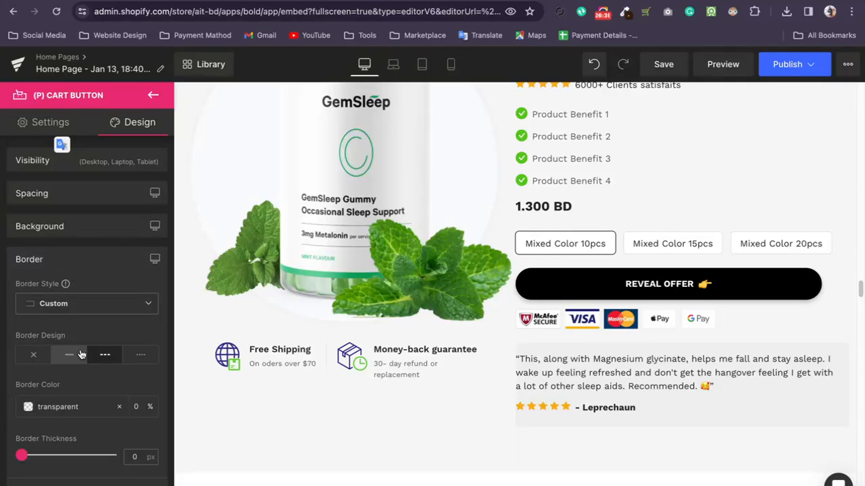
click(48, 312)
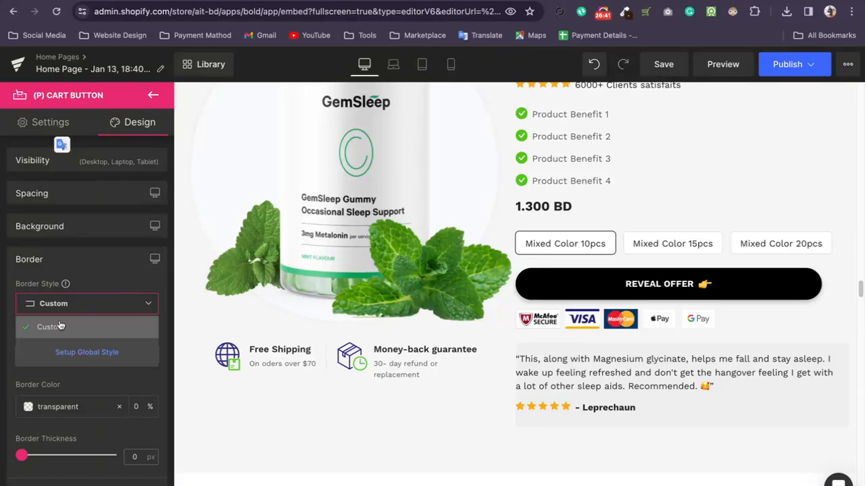
click(63, 307)
scroll(83, 341, down, 2)
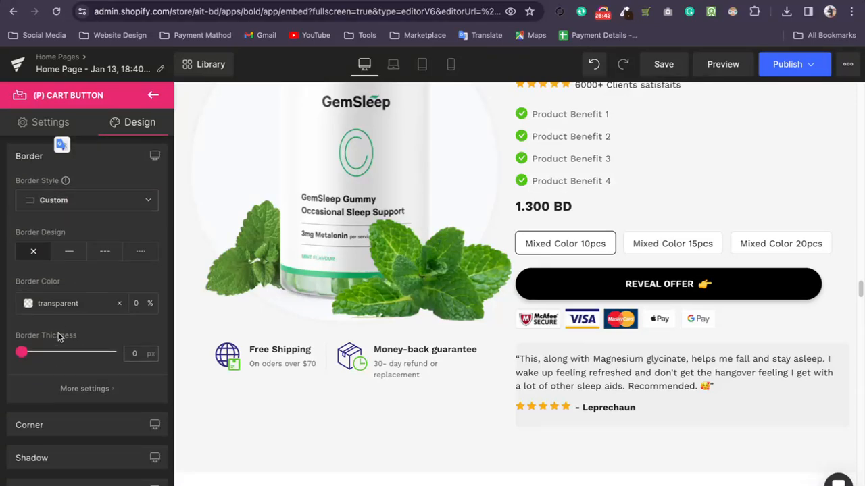
click(28, 305)
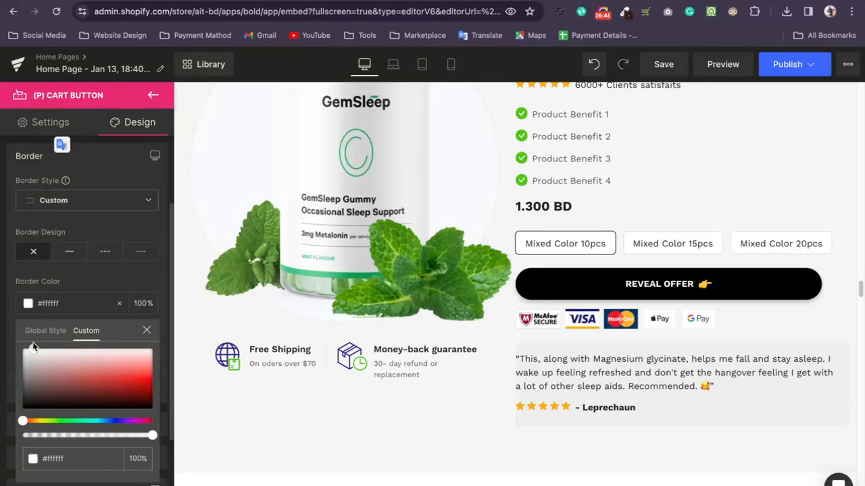
click(42, 274)
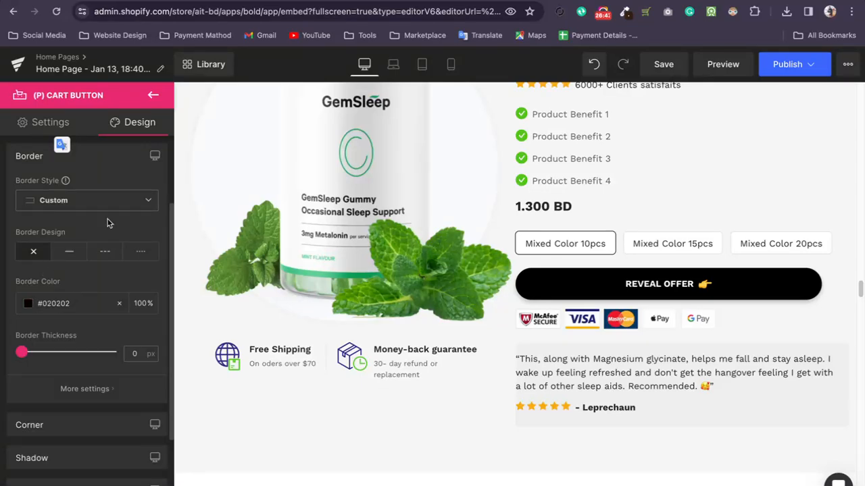
Look through the REVEAL OFFER cart button's general settings, including dimension, alignment, effect, image and sold-out text.
scroll(110, 206, up, 1)
click(152, 186)
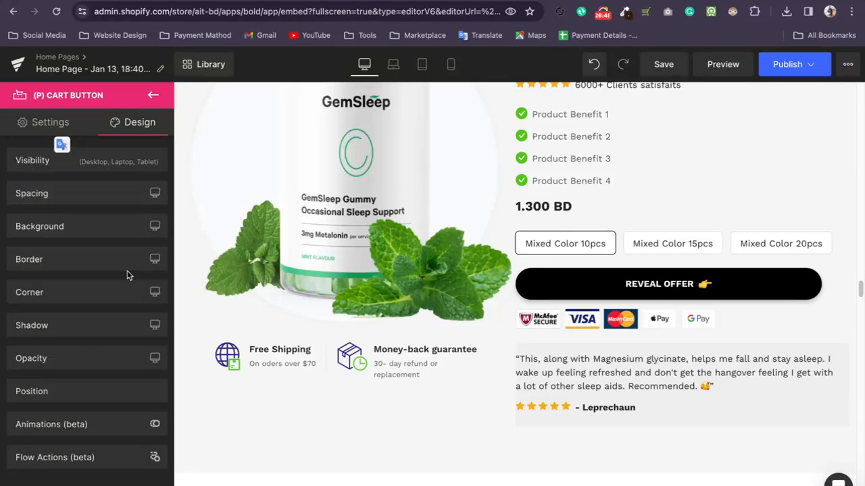
scroll(642, 296, up, 1)
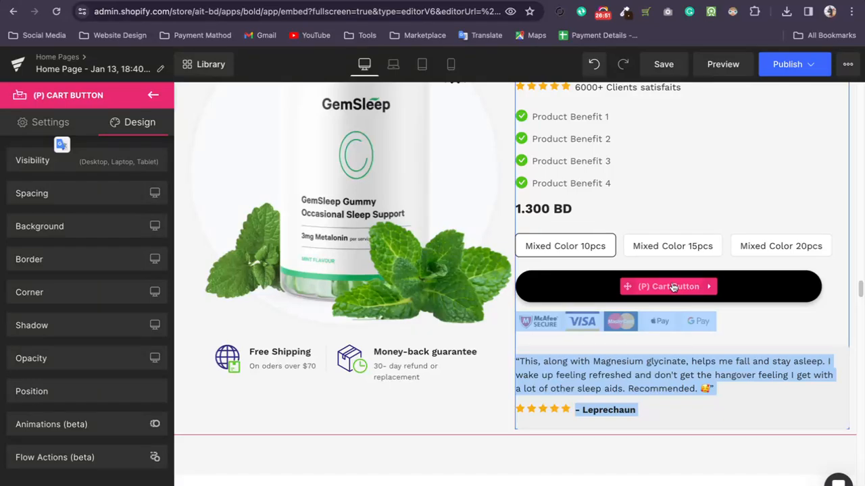
click(663, 289)
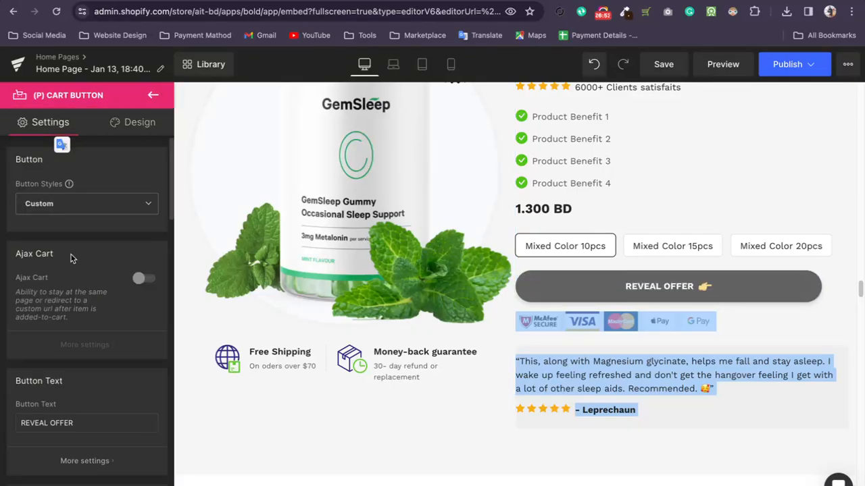
scroll(81, 250, down, 5)
scroll(81, 250, down, 10)
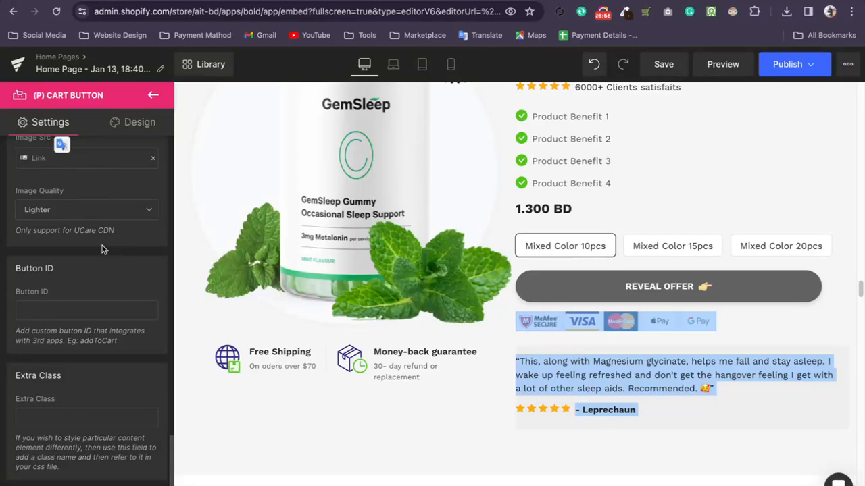
scroll(103, 250, up, 6)
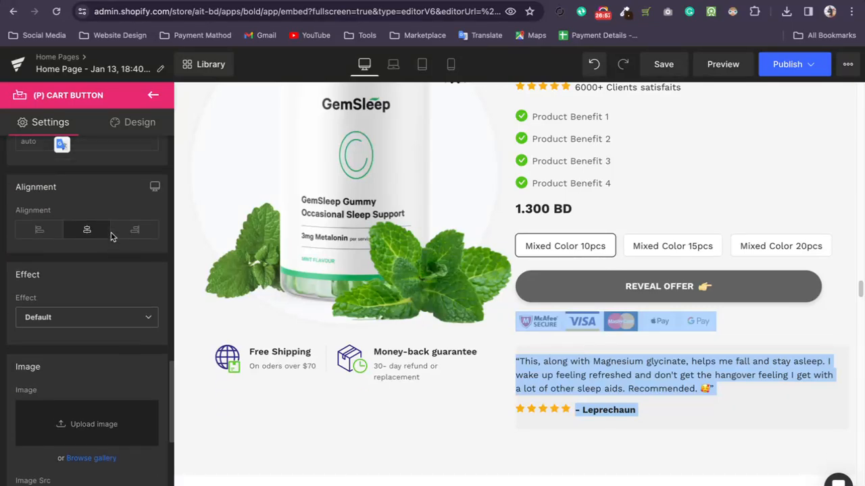
scroll(112, 236, up, 5)
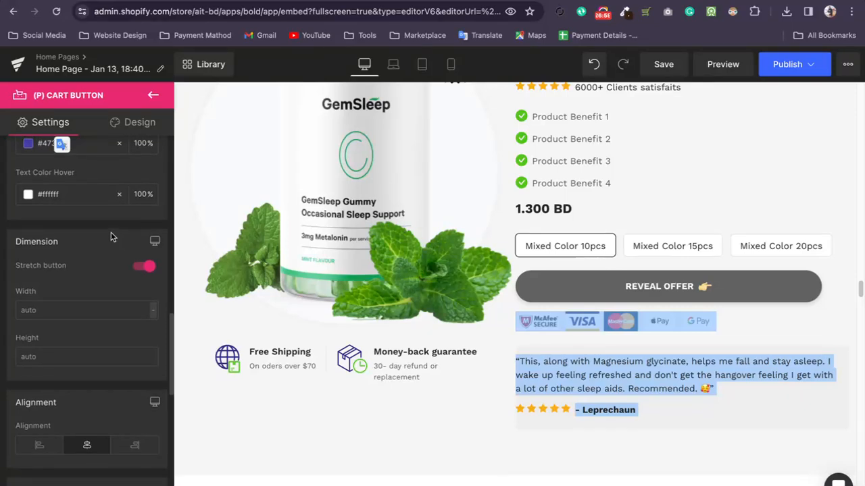
scroll(112, 237, up, 6)
scroll(112, 237, up, 6)
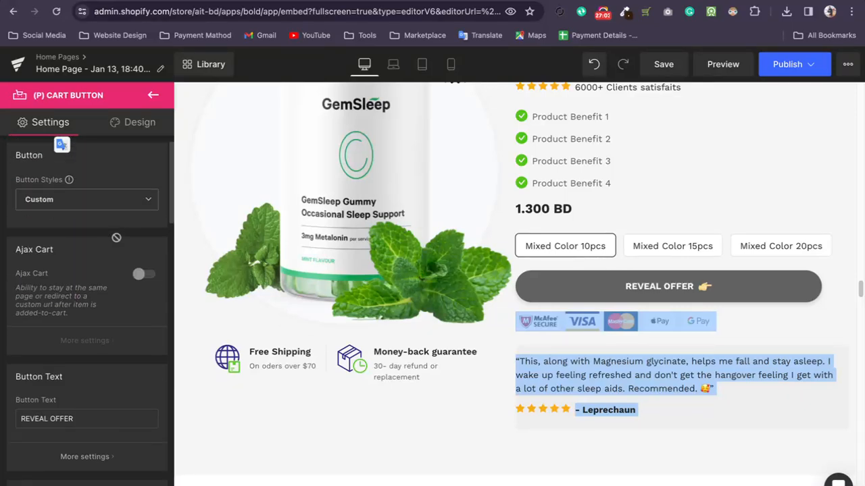
click(71, 461)
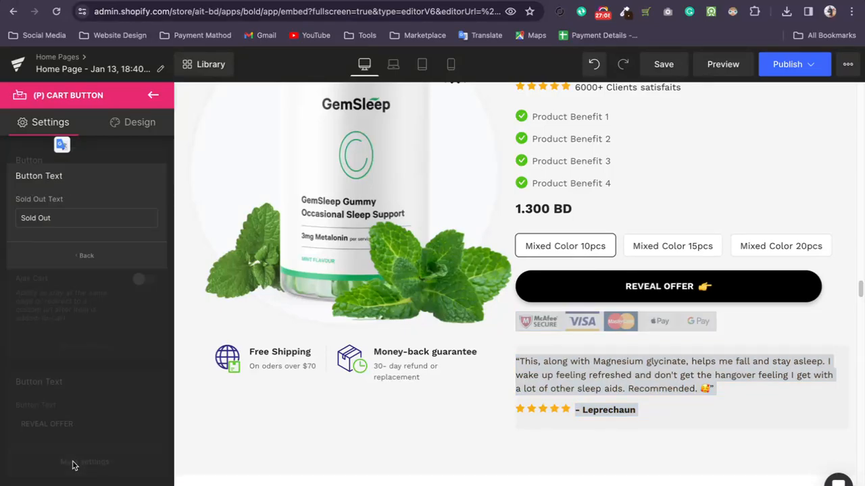
click(59, 261)
click(88, 215)
click(88, 216)
Try out different line designs for the REVEAL OFFER cart button's border, ending with the dotted one.
click(132, 132)
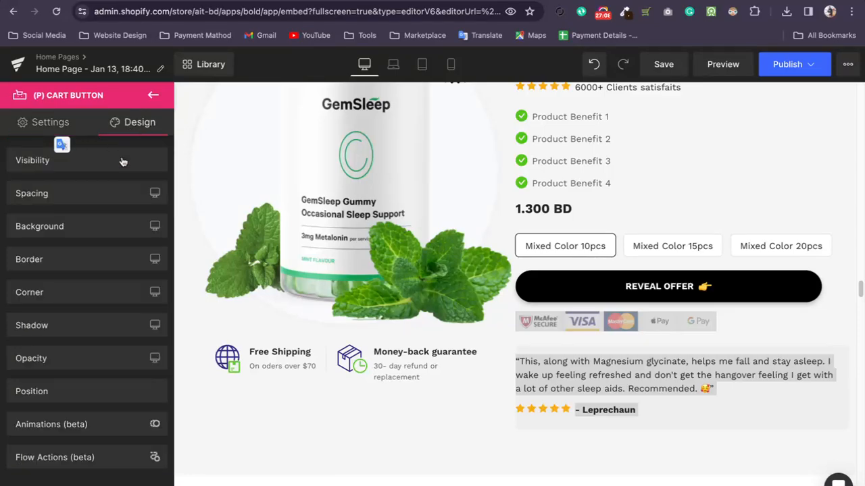
click(78, 263)
scroll(81, 265, down, 2)
click(66, 276)
click(109, 274)
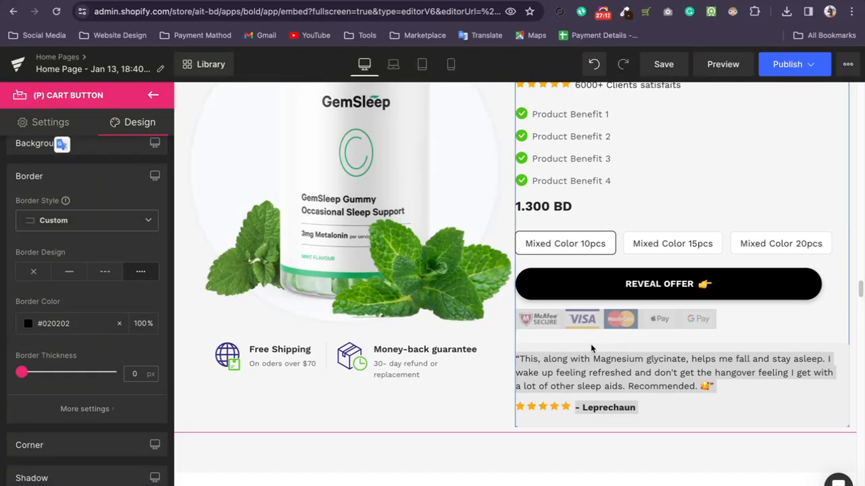
Give the customer quote text block below the payment badges a solid border.
click(587, 361)
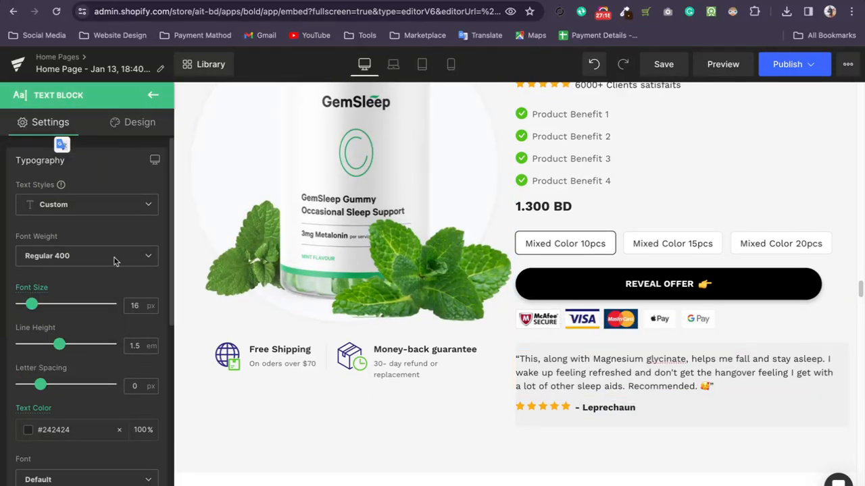
click(132, 125)
click(72, 262)
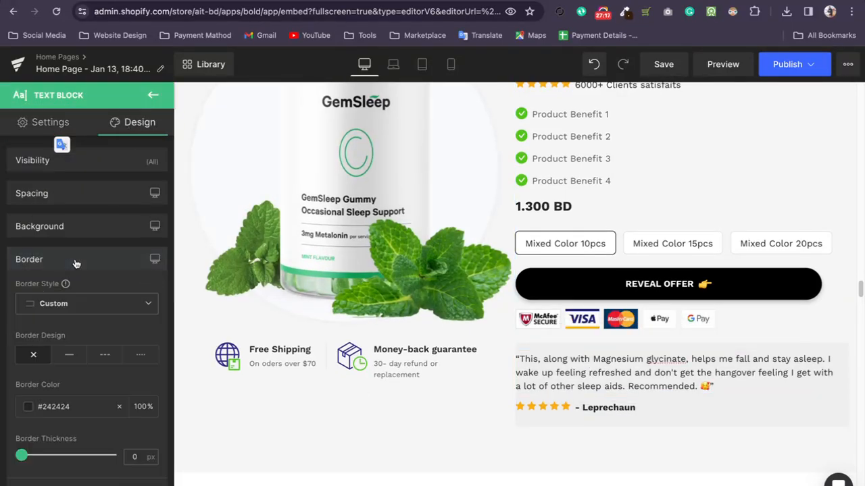
click(68, 352)
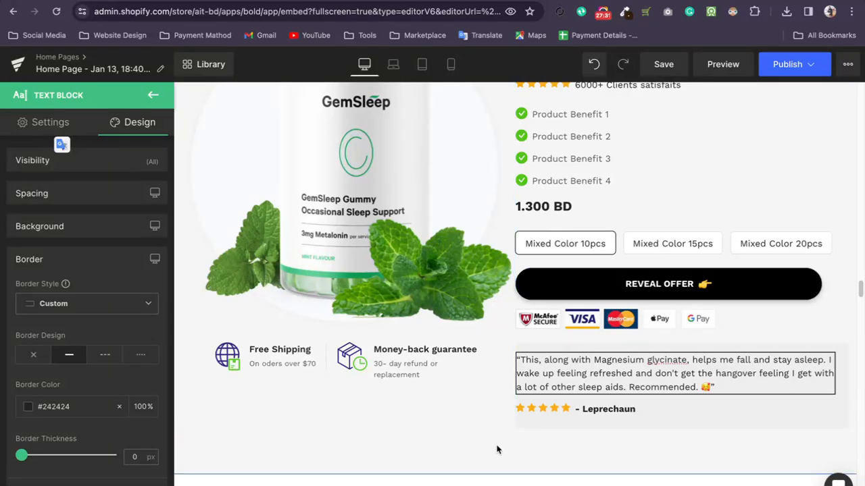
Set the REVEAL OFFER cart button's border color to red #ce3b3b and its border design to solid.
click(595, 286)
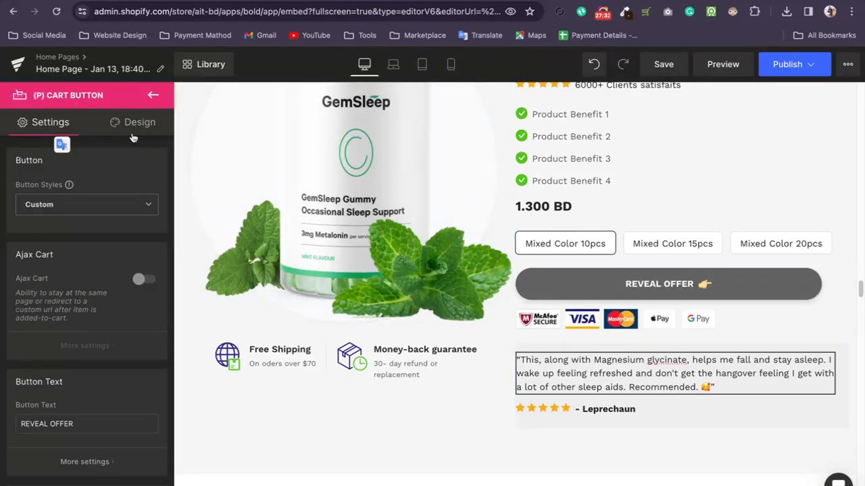
click(132, 135)
click(81, 261)
scroll(54, 311, down, 1)
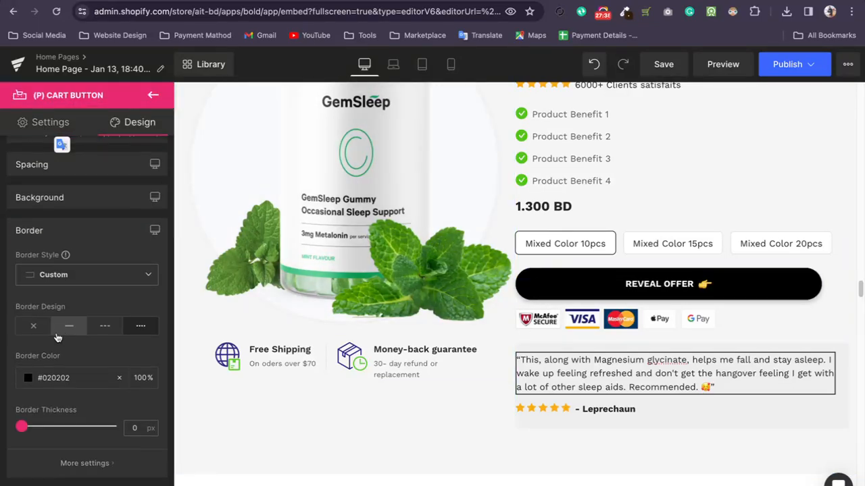
click(26, 379)
drag(58, 264, 103, 262)
drag(227, 426, 9, 339)
click(69, 326)
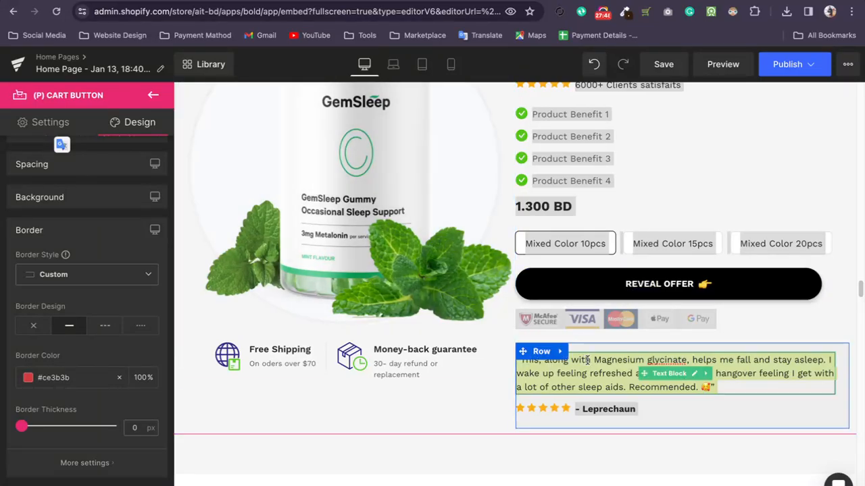
Give the row around the customer quote a solid border in olive #84840a.
scroll(727, 419, down, 1)
click(473, 431)
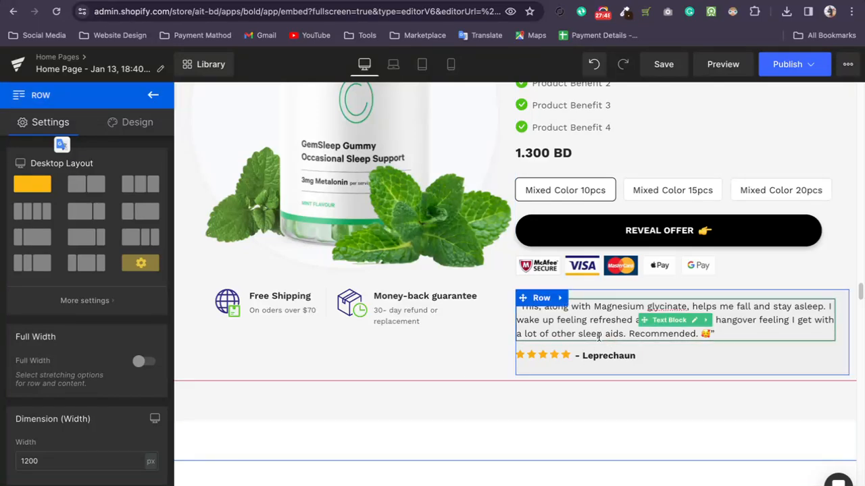
click(630, 191)
click(554, 194)
click(520, 305)
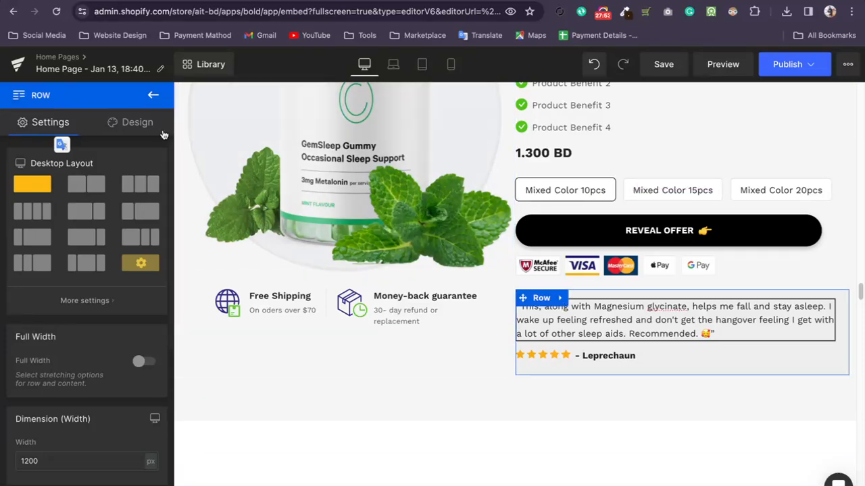
click(130, 122)
click(70, 265)
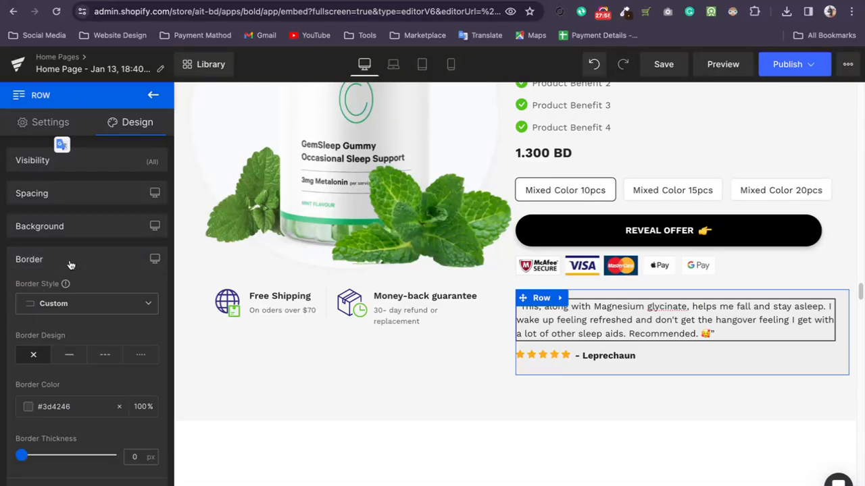
click(31, 412)
drag(70, 294, 150, 256)
drag(97, 330, 41, 336)
click(134, 303)
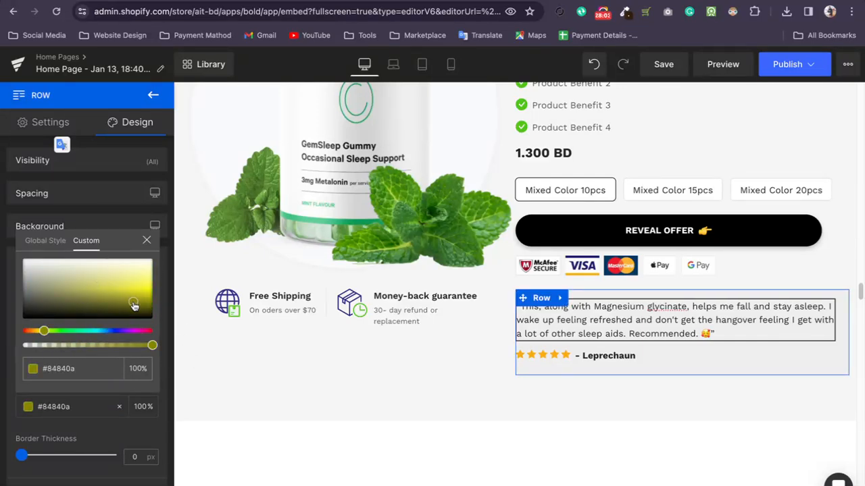
click(39, 459)
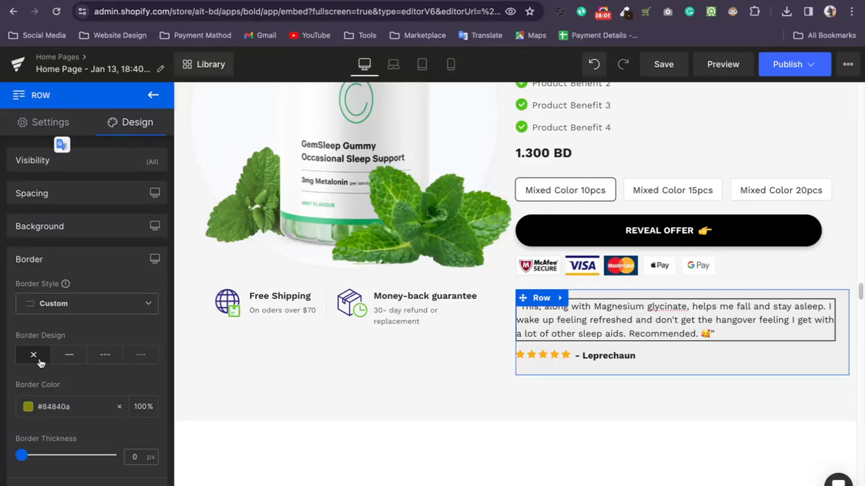
click(67, 355)
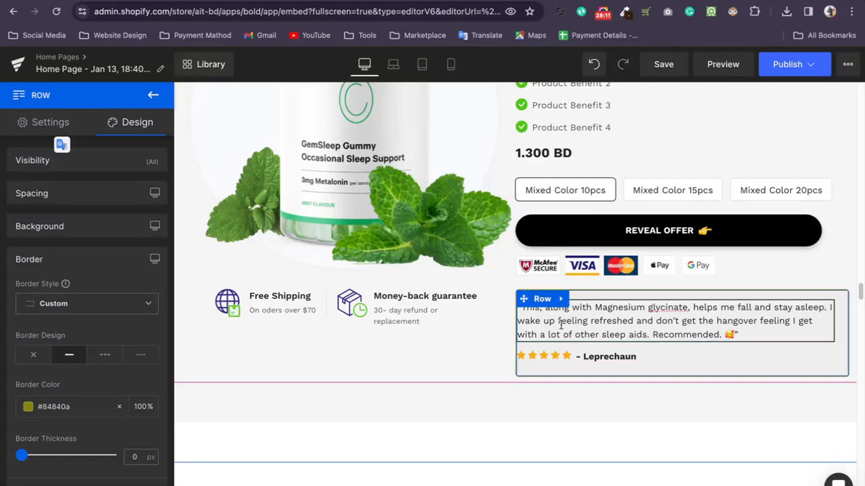
Check the product section row's design options and the corner radius settings of the customer quote text block.
click(444, 379)
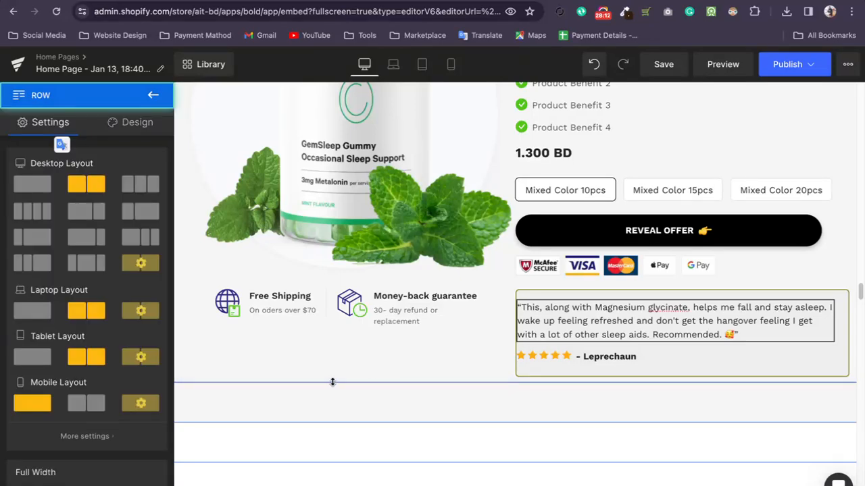
click(126, 130)
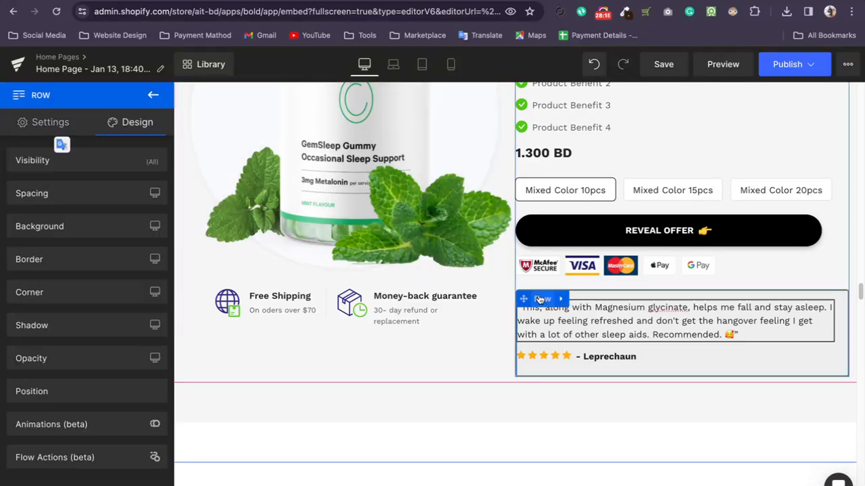
click(540, 299)
click(634, 336)
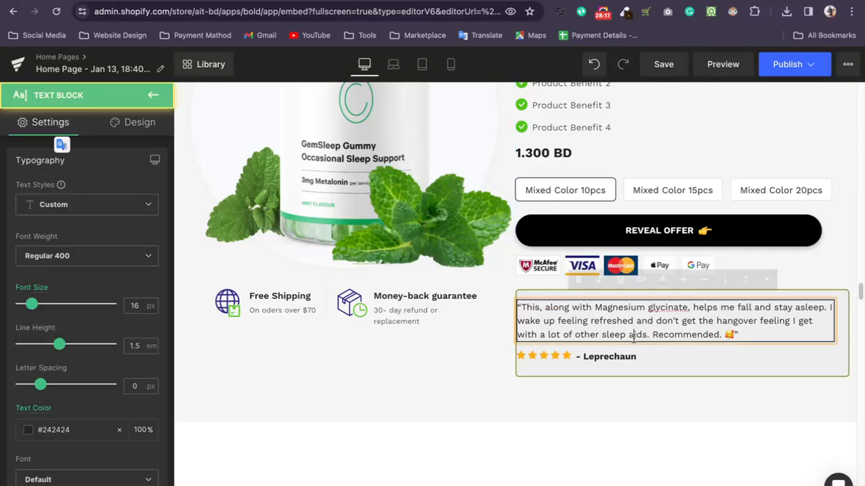
click(132, 120)
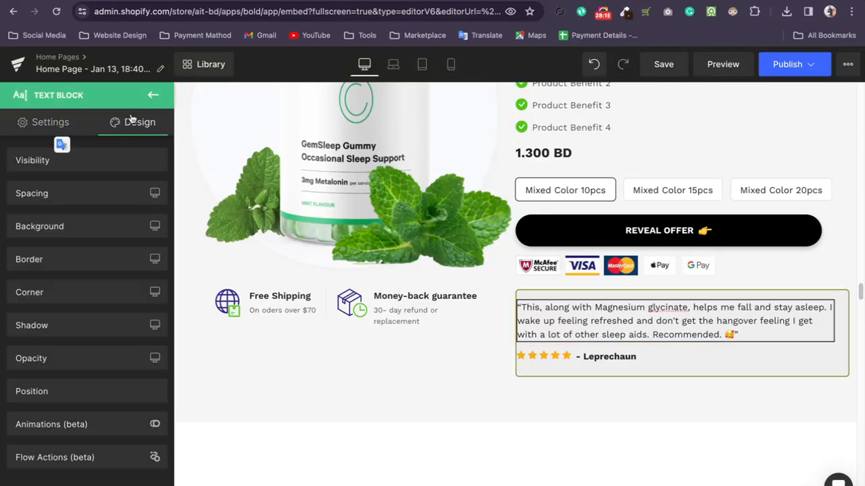
click(56, 292)
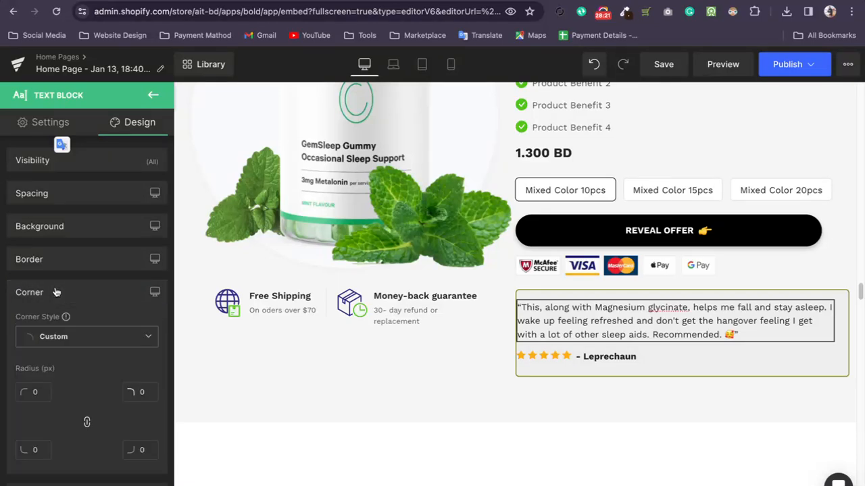
scroll(70, 362, down, 3)
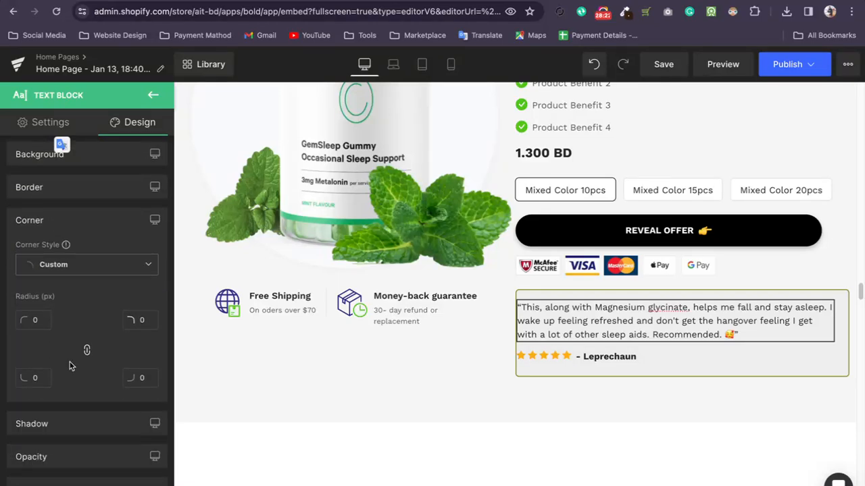
Set the corner radius of the REVEAL OFFER cart button to 10 px on all four corners.
click(546, 229)
click(126, 123)
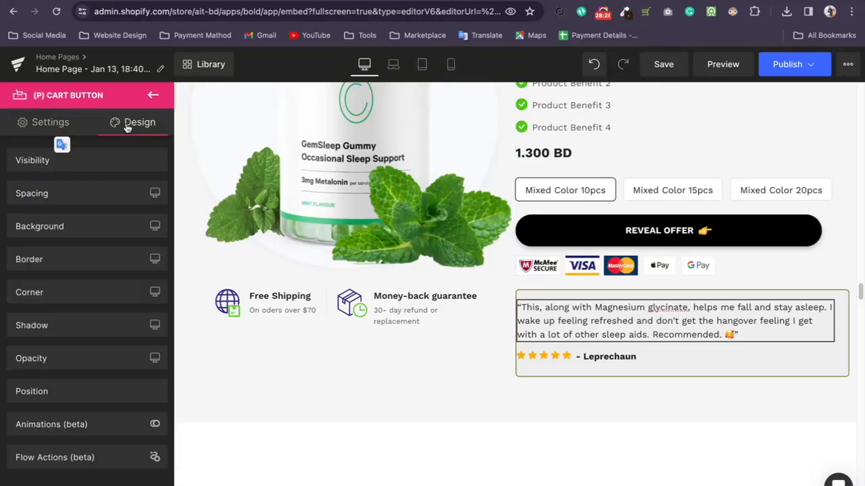
click(74, 300)
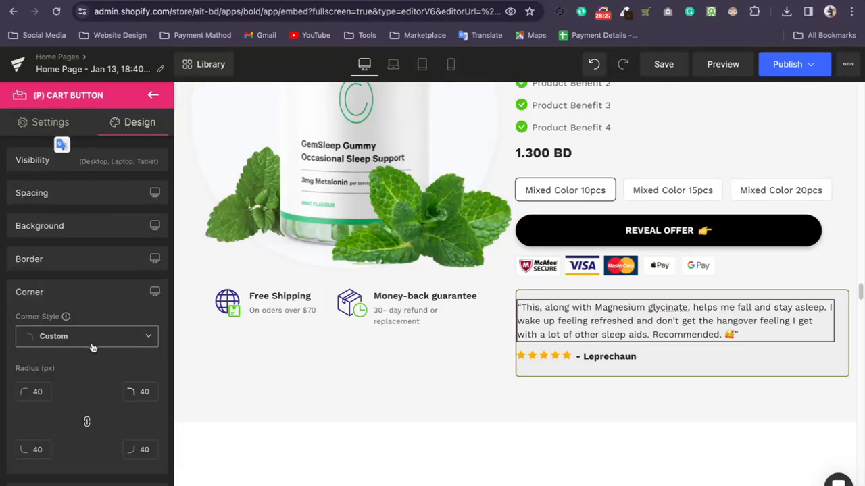
scroll(75, 337, down, 3)
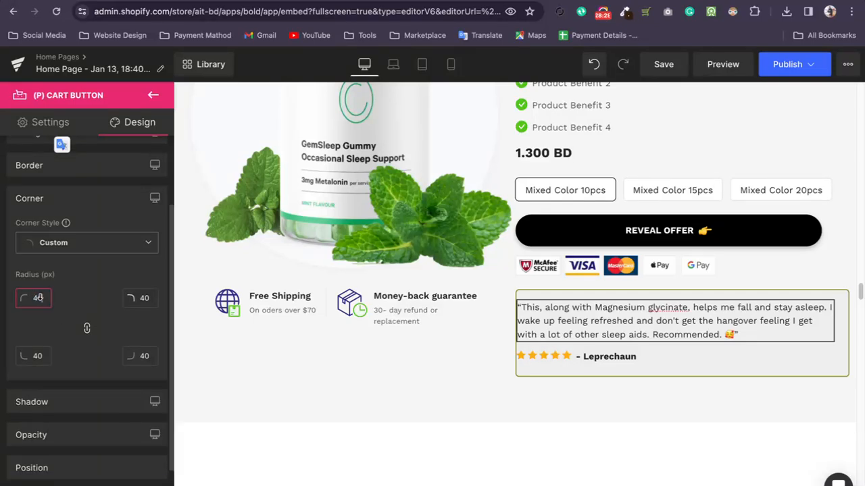
text(1)
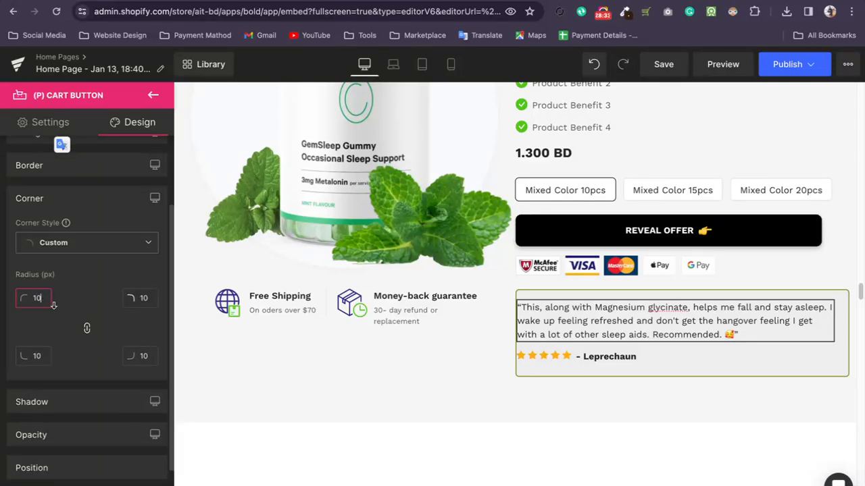
Unlink the cart button's corner radii and set only the top-left corner's radius to 100 px.
click(77, 359)
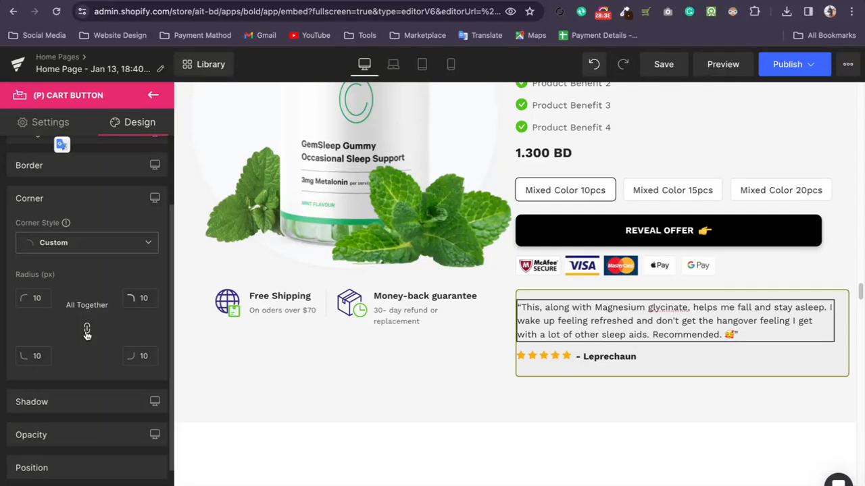
click(36, 298)
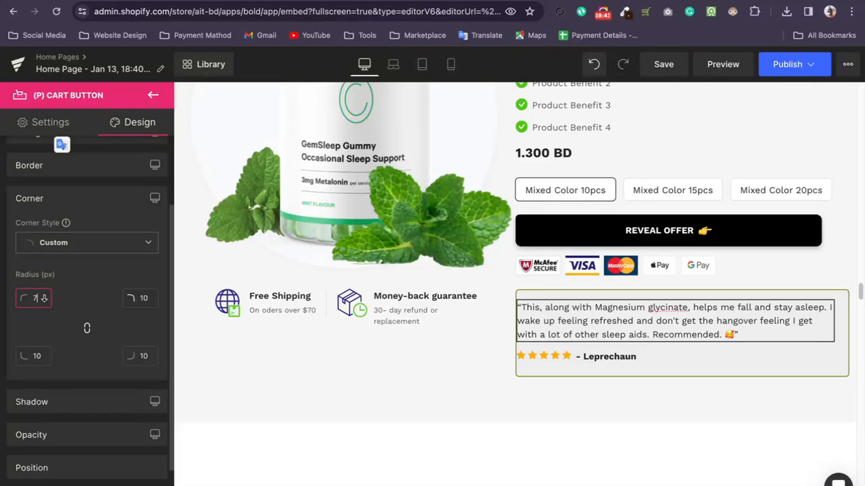
text(00)
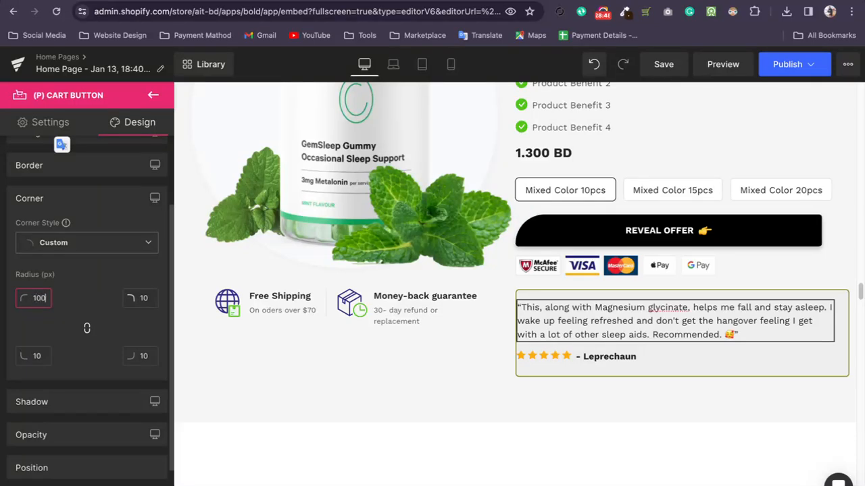
Set the bottom-right corner radius of the REVEAL OFFER cart button to 100 px.
double_click(138, 356)
text(100)
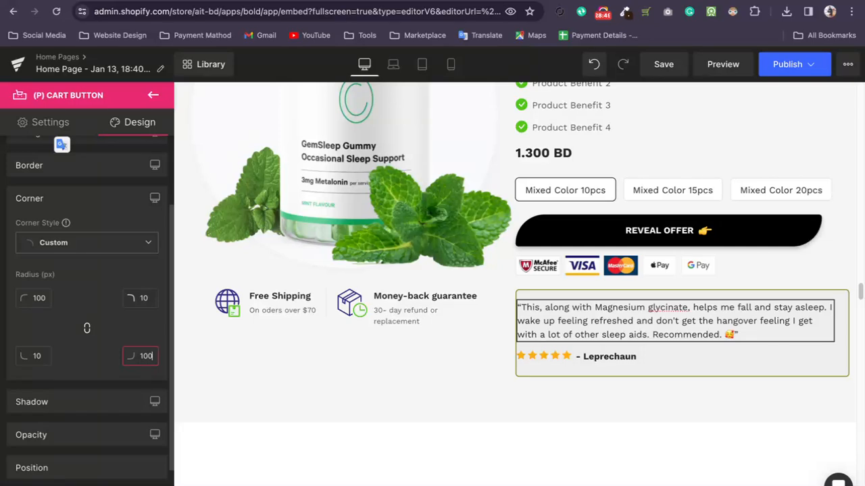
Set the shadow color of the full-width row around the product section to white #ffffff.
click(431, 396)
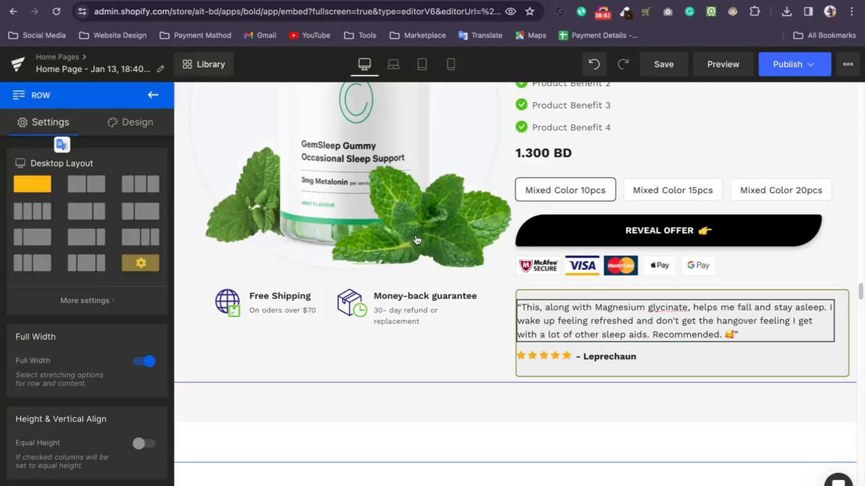
click(133, 123)
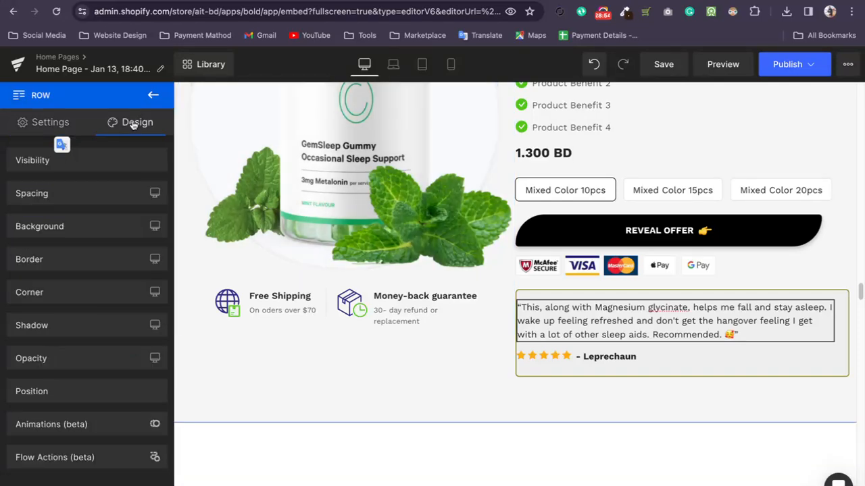
click(94, 326)
scroll(88, 337, down, 2)
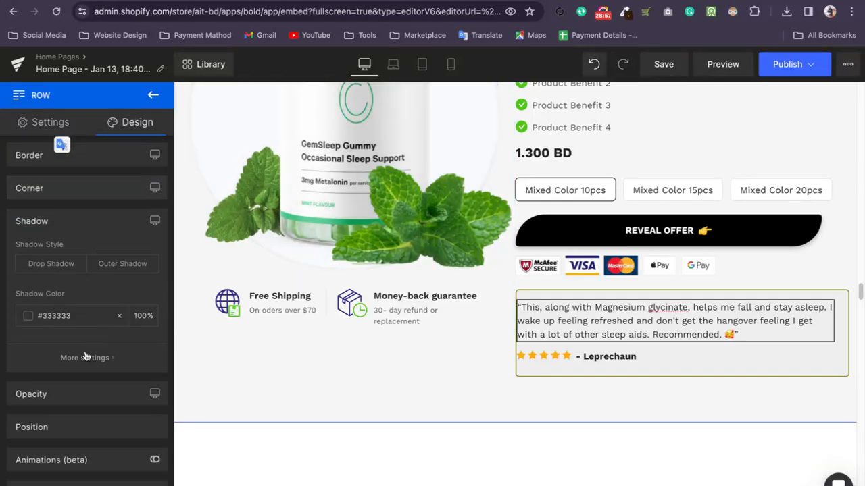
click(28, 317)
drag(37, 380, 1, 334)
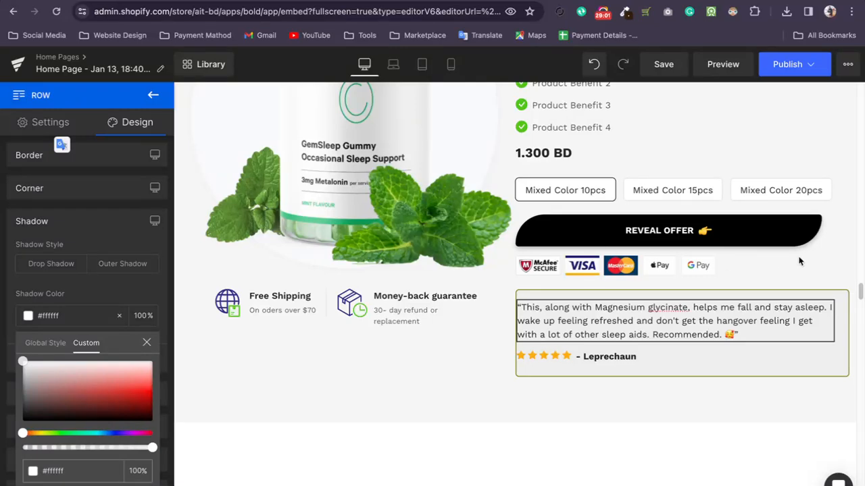
click(12, 300)
Try the Drop Shadow and Outer Shadow styles on the product section's full-width row.
click(51, 268)
click(122, 263)
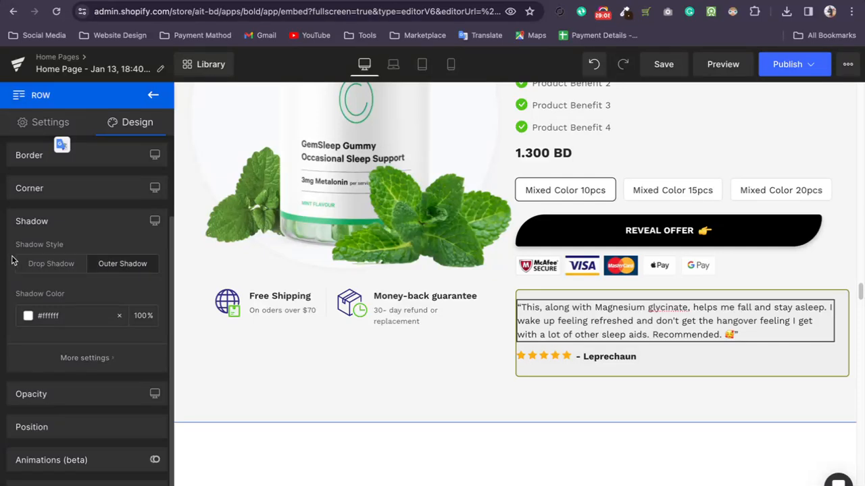
click(65, 266)
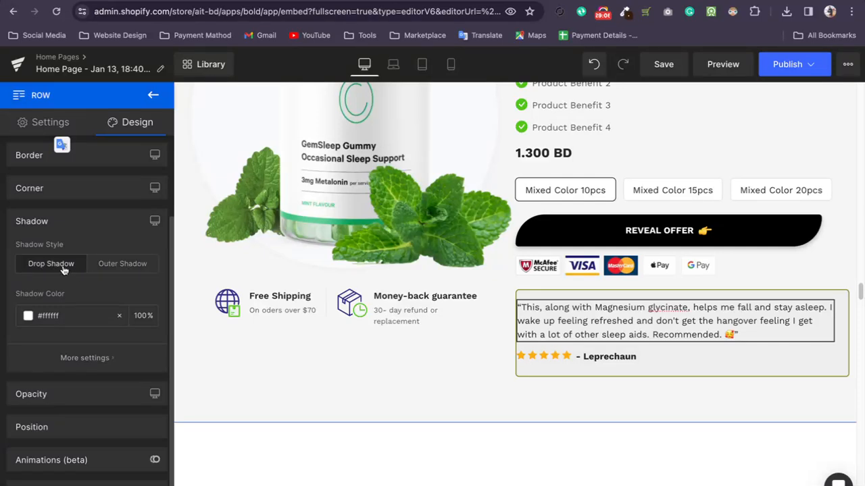
Set the row's shadow distance to 100 px, its blur to 32 px and its size to -60 px.
click(75, 363)
drag(22, 357, 121, 356)
drag(22, 400, 49, 400)
drag(72, 443, 39, 444)
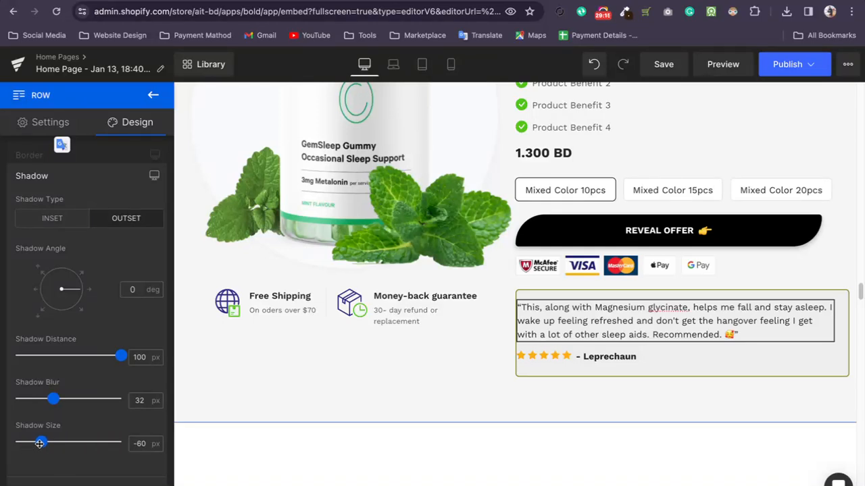
Change the row's shadow type to inset with an angle of 180 degrees and close the shadow options.
click(50, 222)
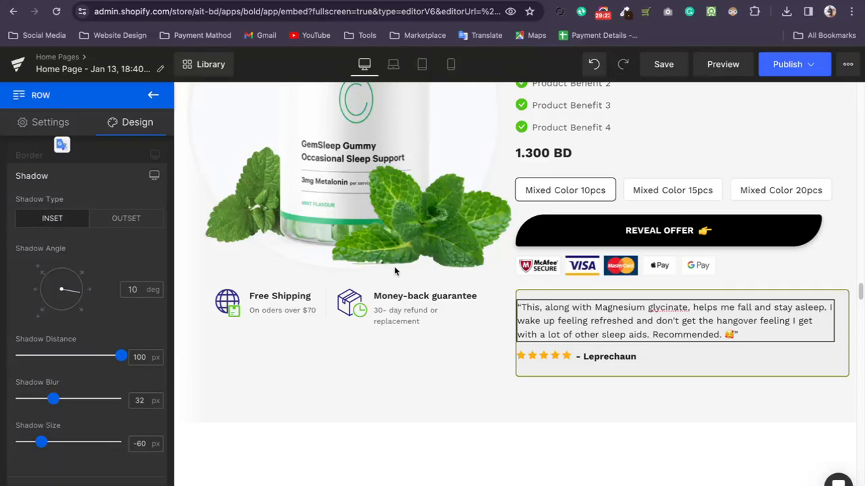
click(154, 176)
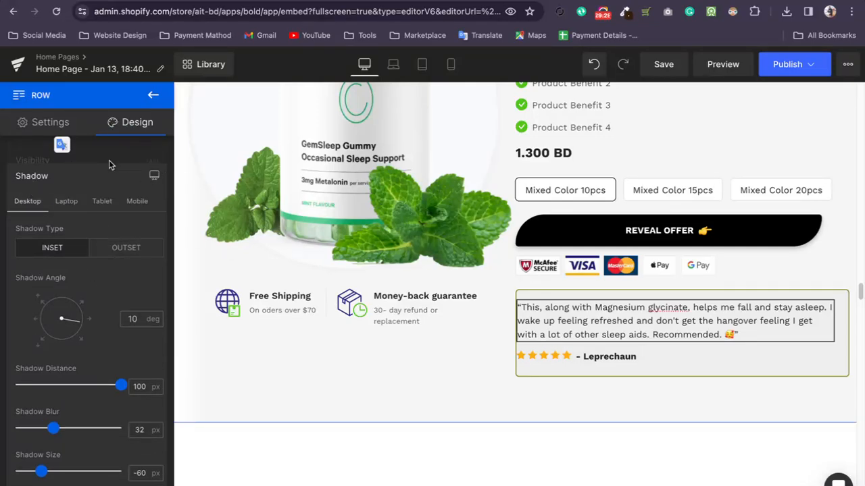
click(39, 319)
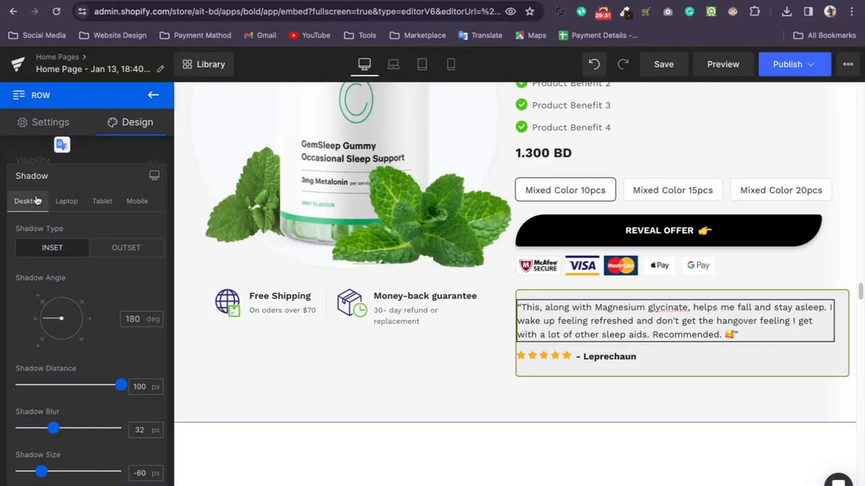
click(154, 176)
click(155, 176)
click(155, 177)
click(137, 155)
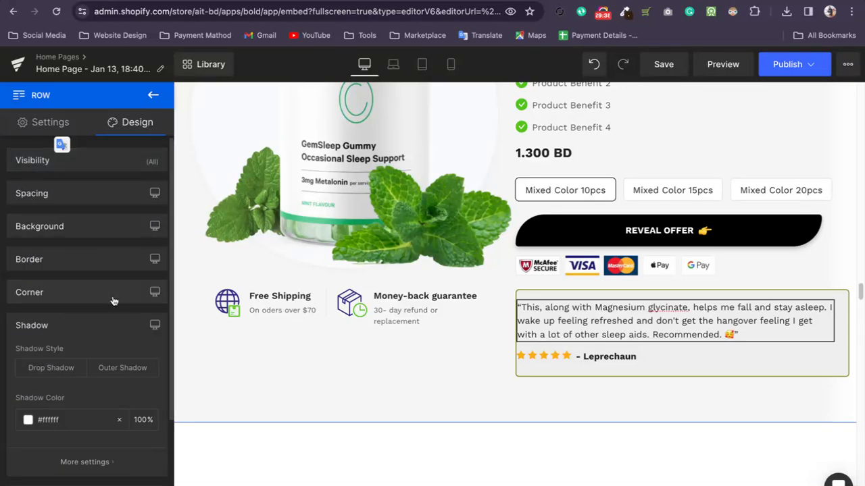
click(114, 328)
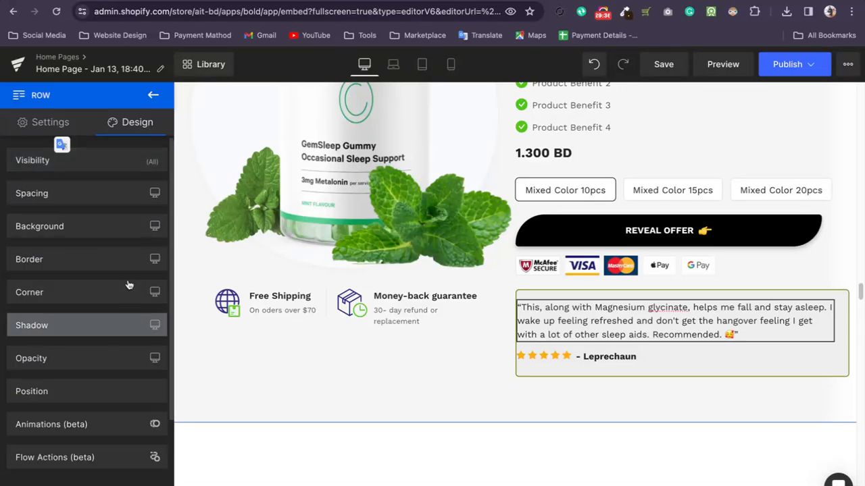
Look over the row's width and height settings and the customer quote text block's typography and visibility options.
click(52, 121)
scroll(83, 343, down, 2)
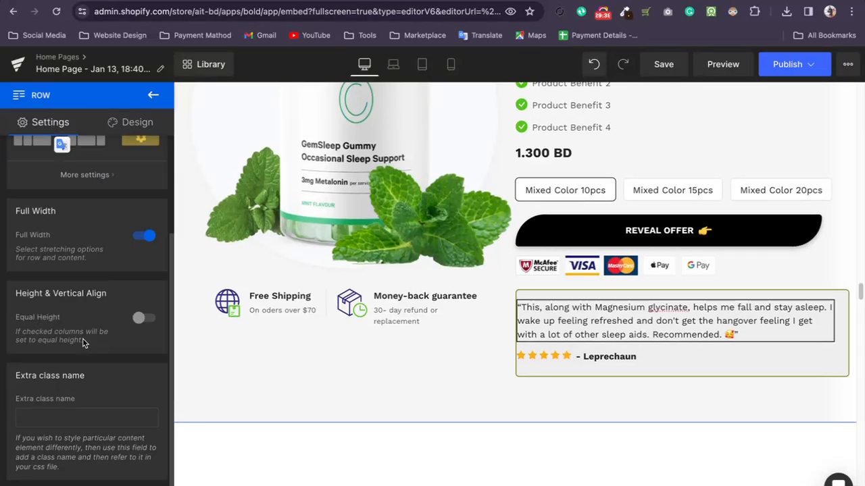
click(608, 321)
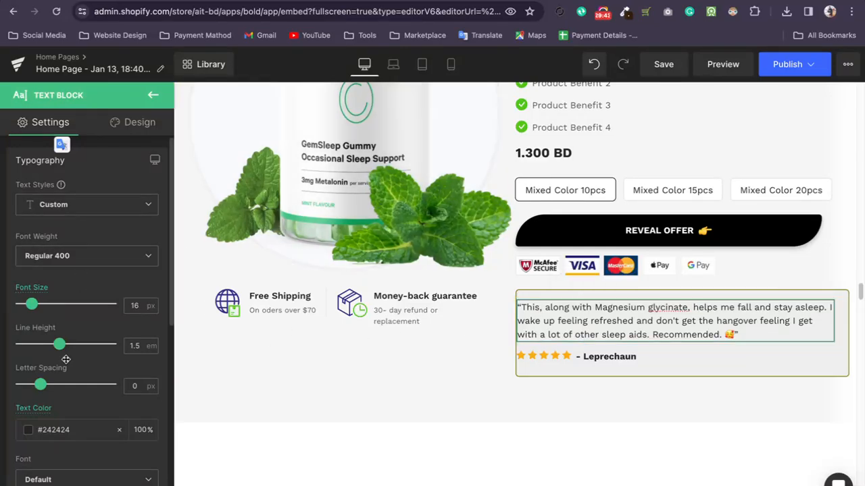
scroll(61, 338, down, 5)
scroll(62, 358, up, 5)
click(142, 127)
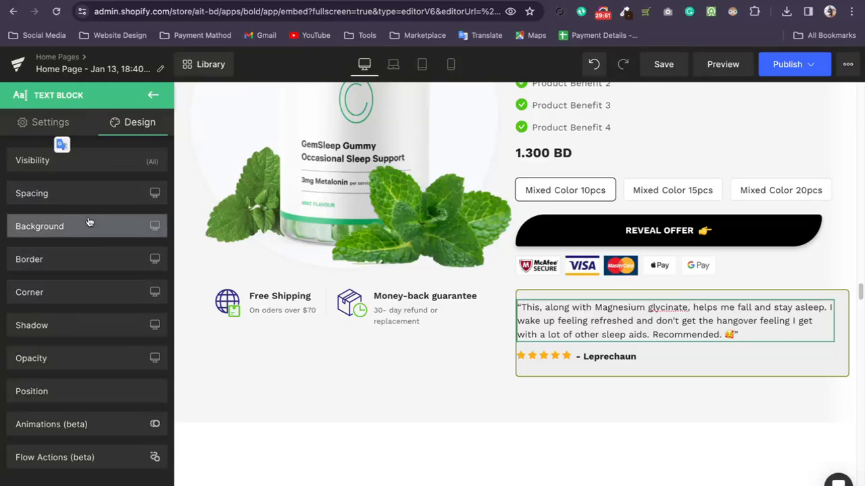
click(79, 171)
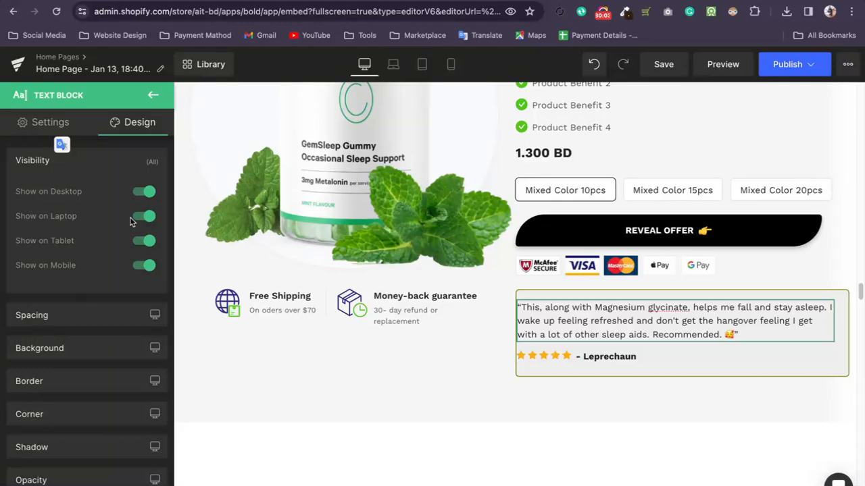
Examine the page in the mobile layout, from the product section through to the comparison table and the empty section at the end.
scroll(503, 304, up, 4)
scroll(504, 305, down, 2)
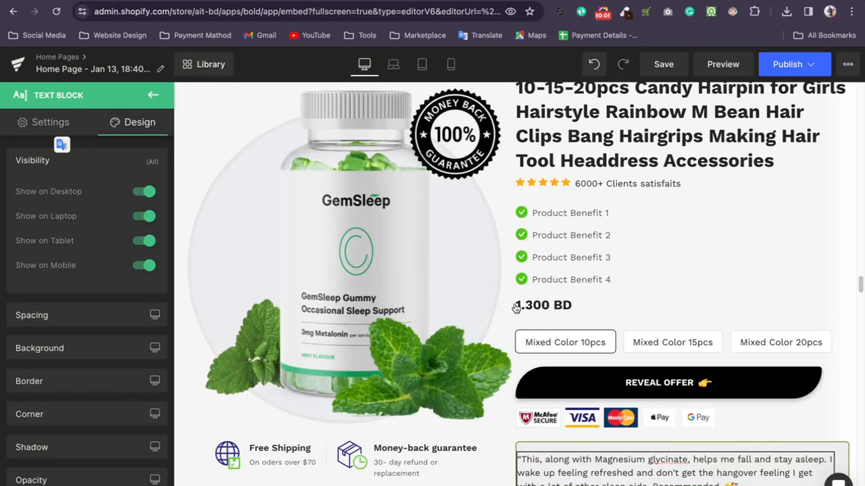
scroll(508, 312, down, 3)
scroll(508, 307, up, 1)
click(449, 66)
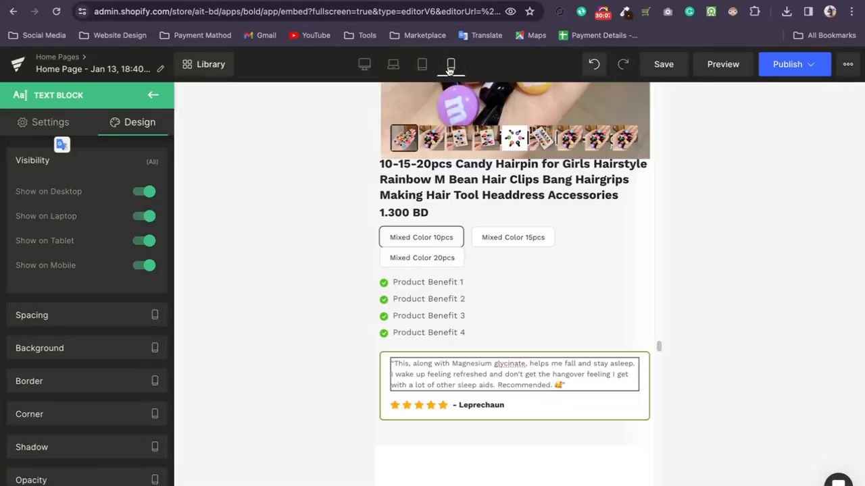
scroll(522, 250, down, 10)
scroll(525, 254, up, 5)
scroll(524, 254, up, 2)
scroll(526, 252, down, 8)
scroll(526, 247, up, 8)
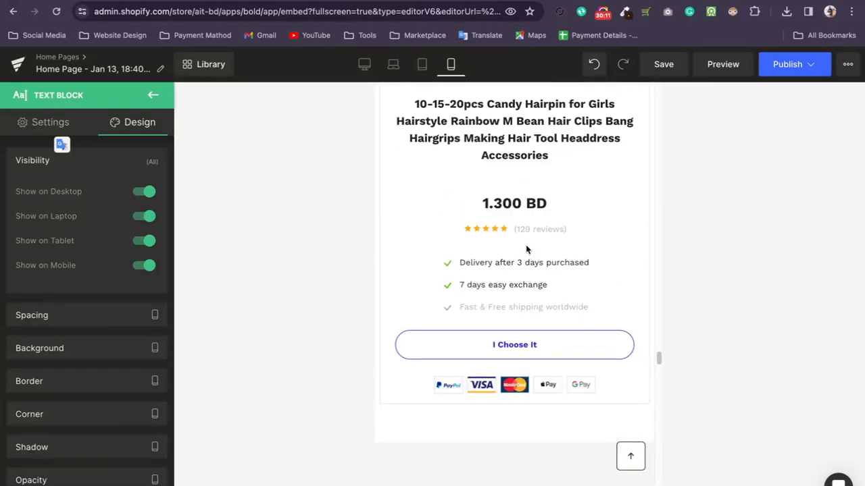
scroll(526, 245, down, 15)
scroll(526, 245, down, 20)
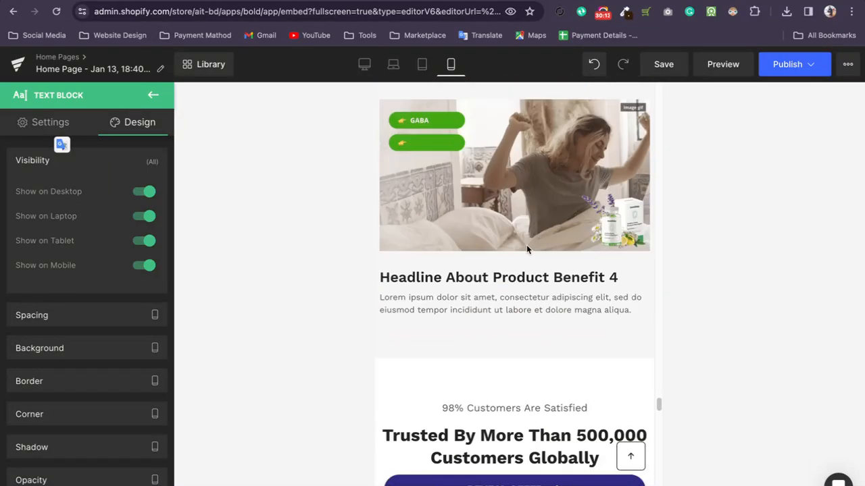
scroll(527, 250, down, 20)
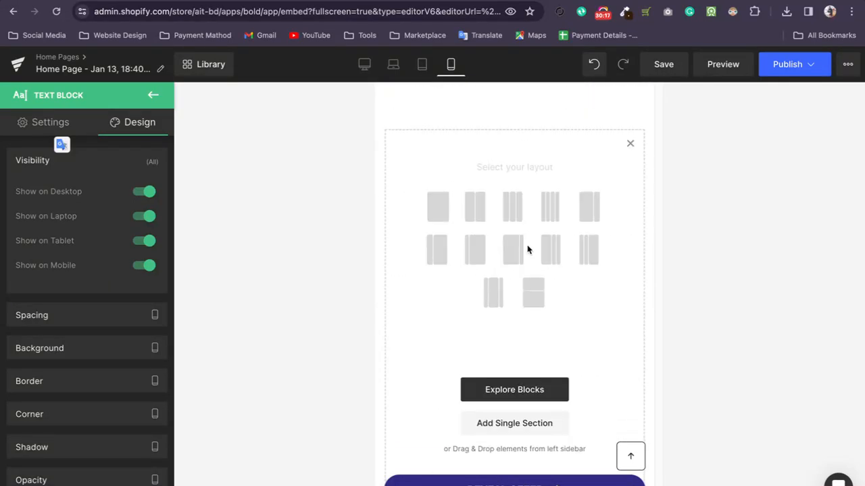
scroll(527, 250, up, 10)
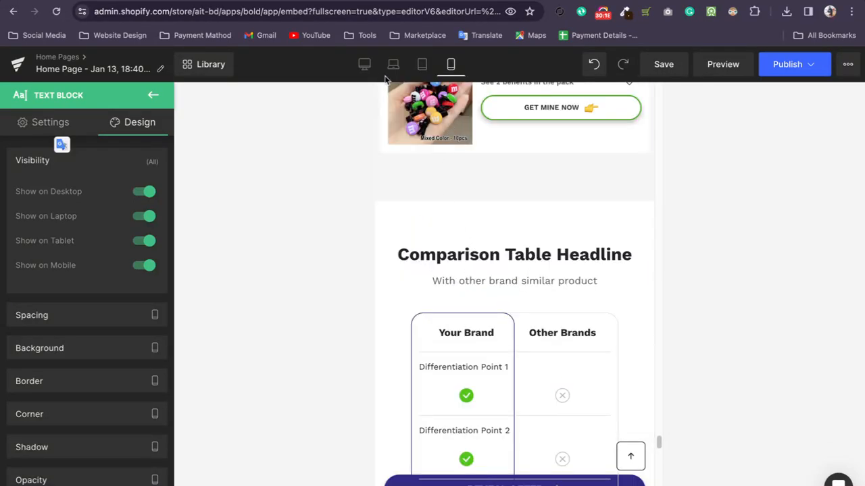
Return to the desktop layout and turn off Show on Mobile for the customer quote text block.
click(364, 64)
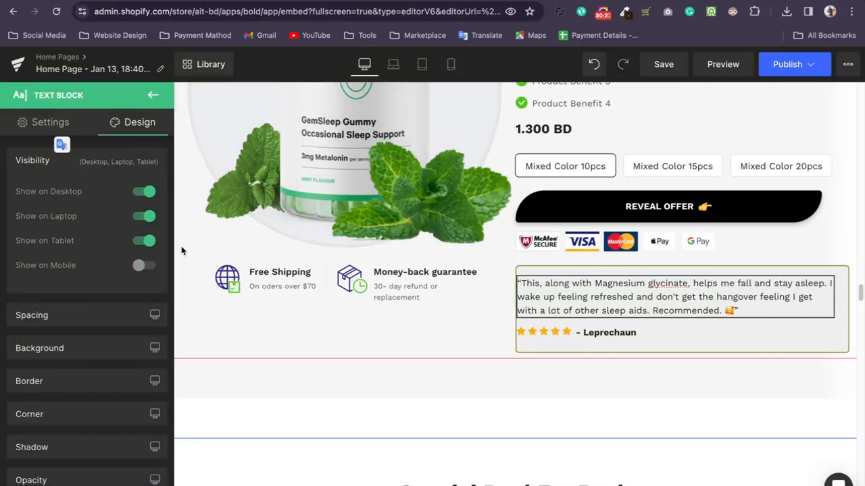
Duplicate the two-column row holding the product image and product details.
scroll(514, 203, up, 5)
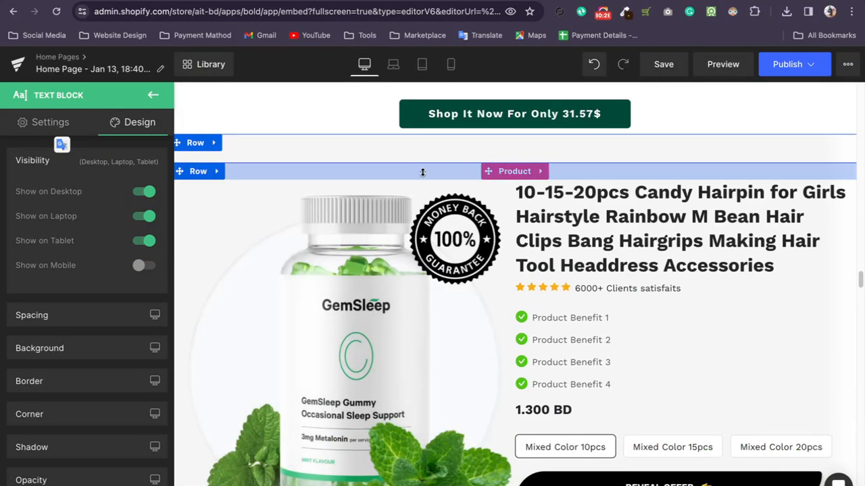
right_click(363, 186)
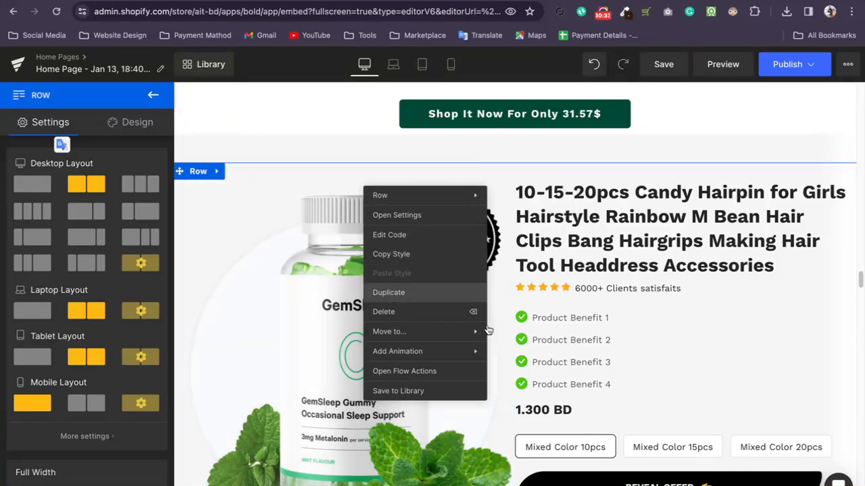
click(419, 292)
click(498, 165)
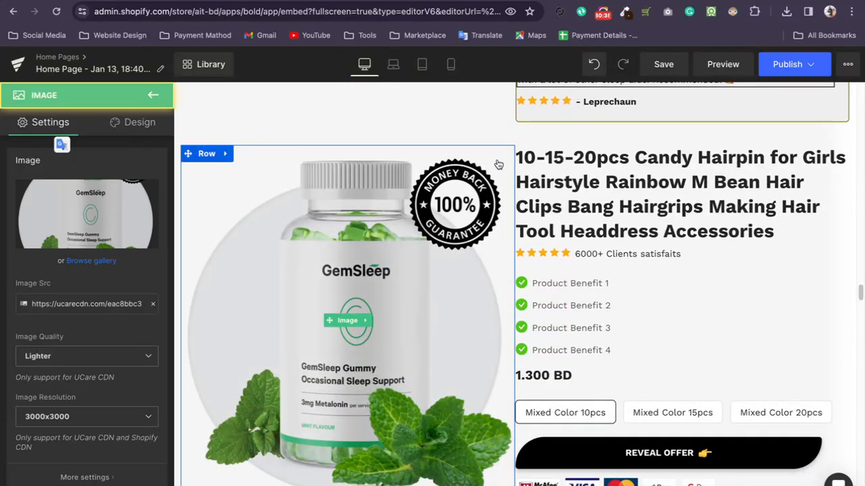
Hide the duplicated product row on desktop, laptop and tablet, leaving only Show on Mobile enabled.
click(477, 136)
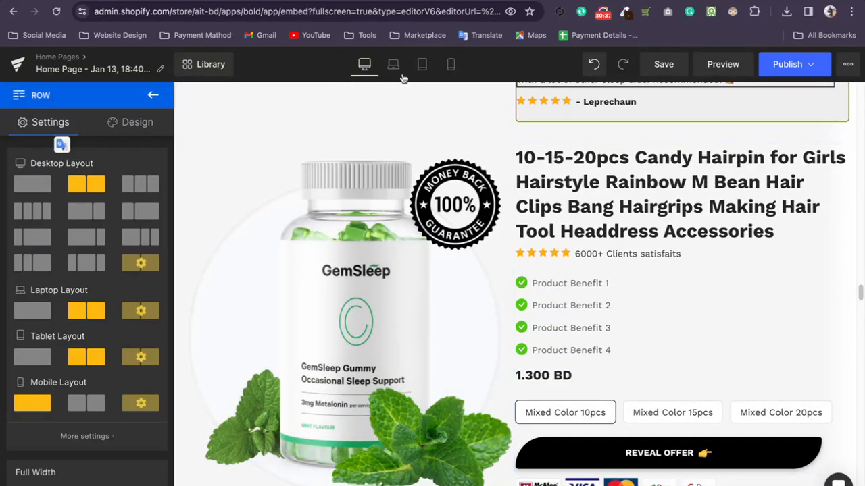
click(125, 120)
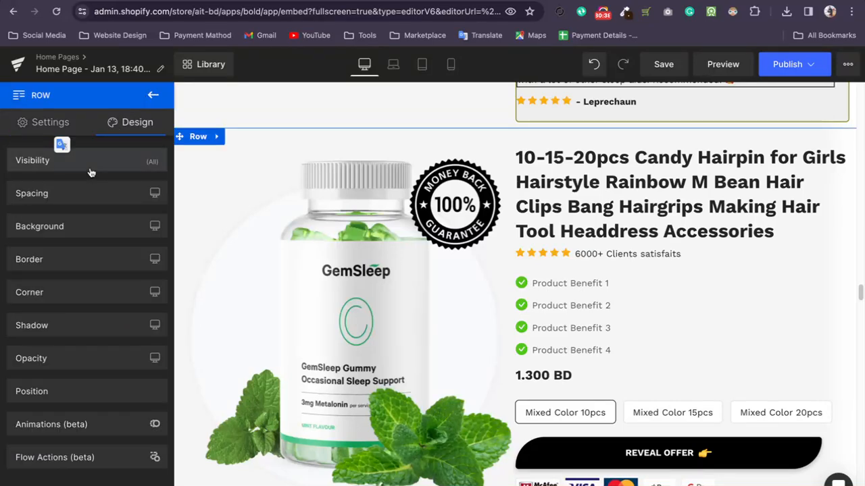
click(90, 162)
click(146, 193)
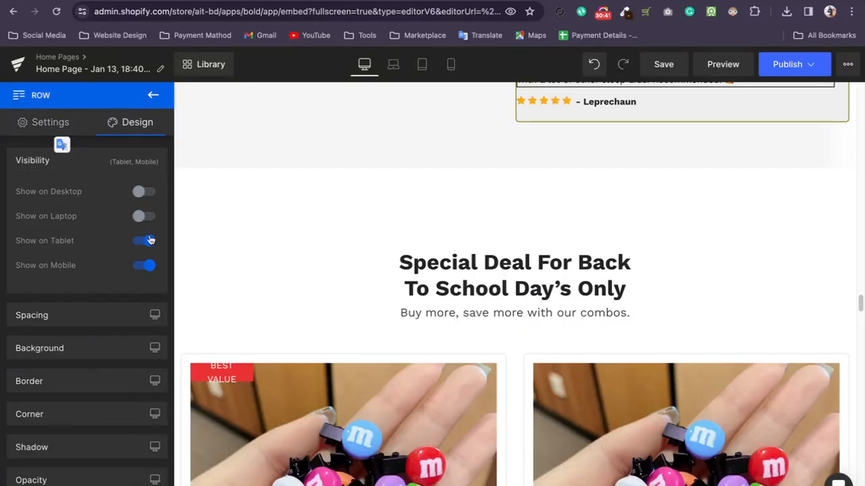
scroll(478, 182, up, 3)
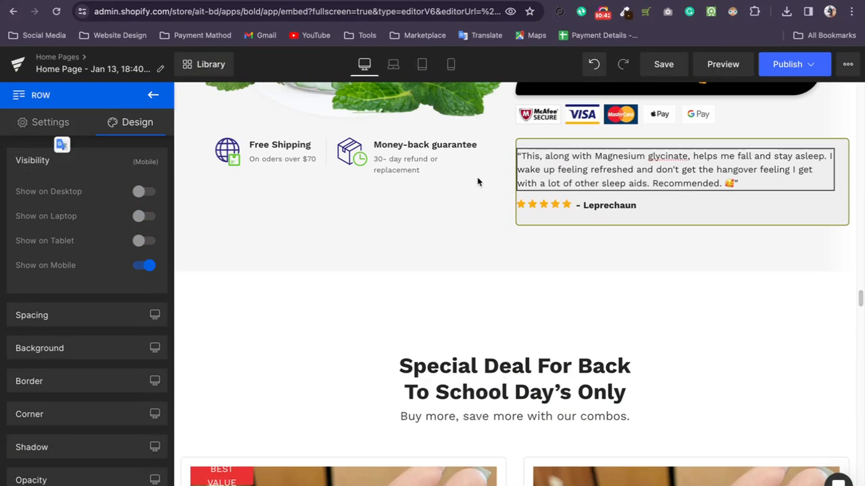
Examine the product section and the rest of the page up to its opening headline in the mobile layout.
click(451, 70)
scroll(489, 220, down, 10)
scroll(490, 221, up, 4)
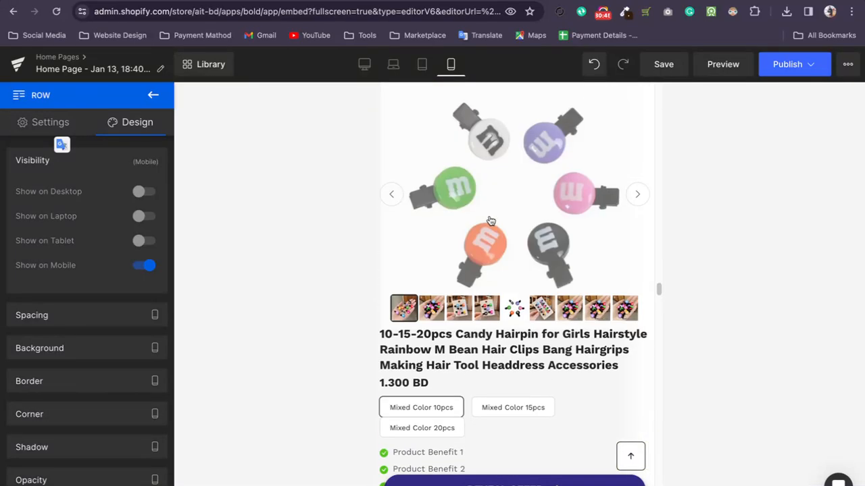
scroll(491, 221, down, 8)
scroll(490, 220, down, 6)
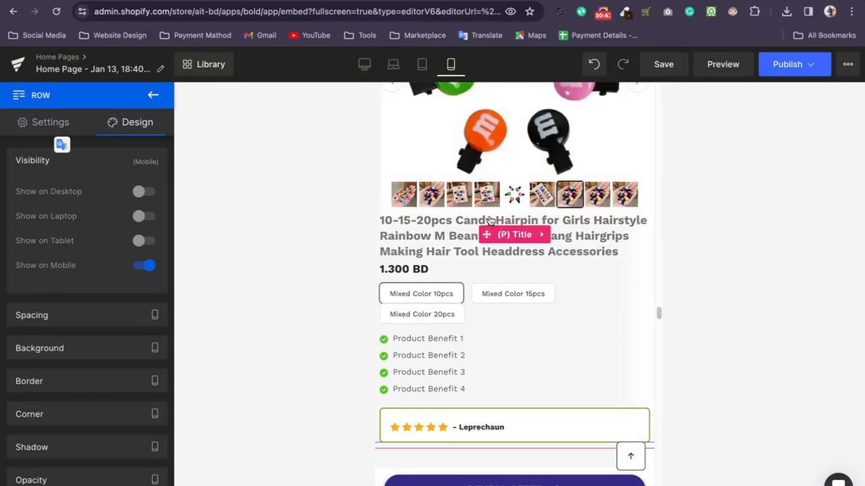
scroll(491, 220, down, 8)
scroll(490, 221, up, 12)
scroll(491, 221, up, 20)
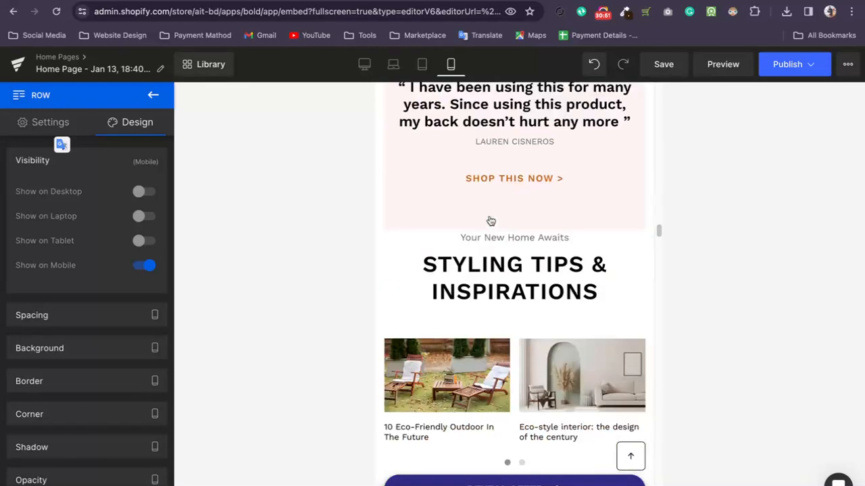
scroll(491, 221, up, 20)
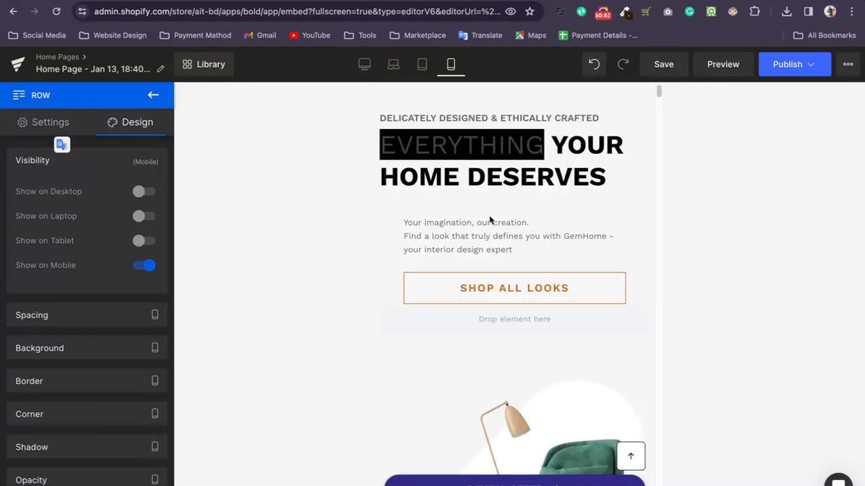
Return to the desktop layout and examine the page sections down to the product section with the bottle image.
click(363, 65)
scroll(586, 247, down, 20)
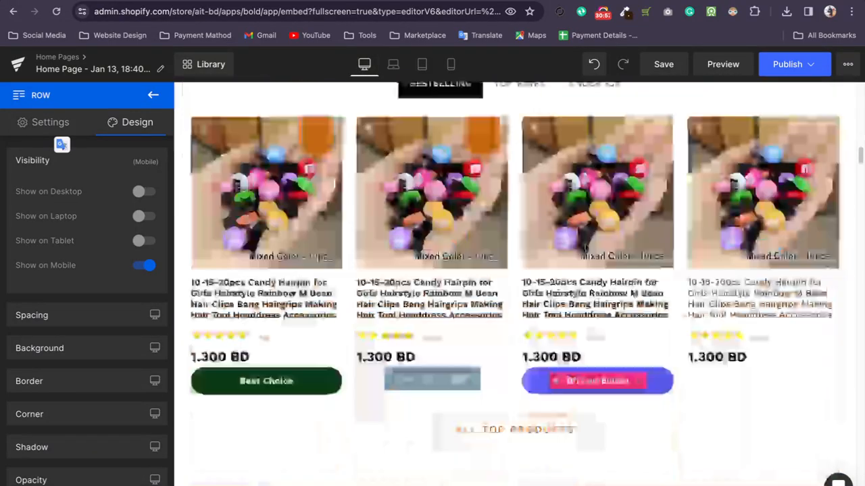
scroll(586, 248, down, 20)
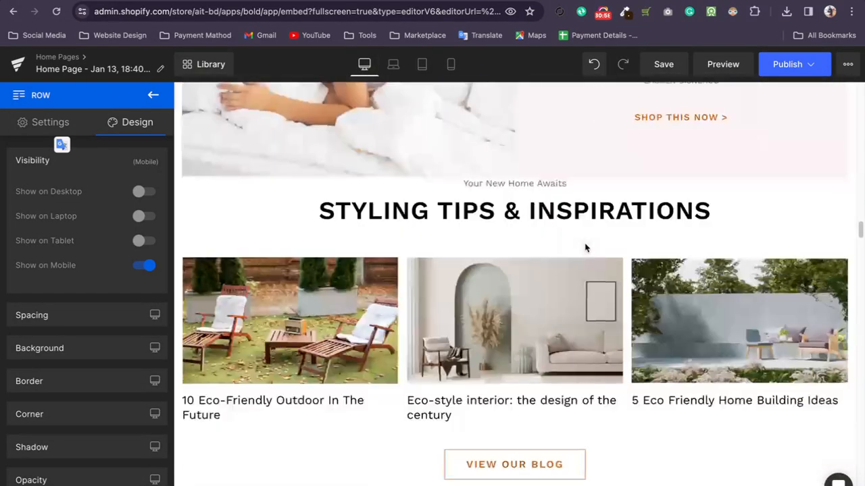
scroll(585, 247, up, 15)
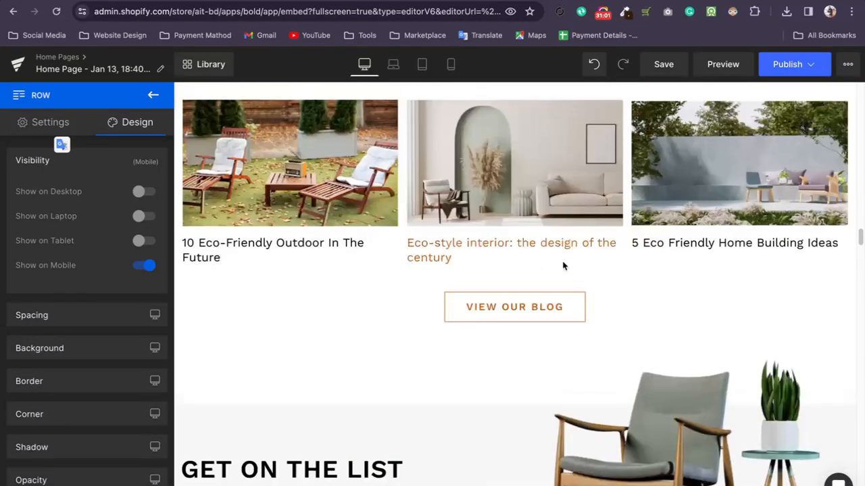
scroll(566, 265, up, 15)
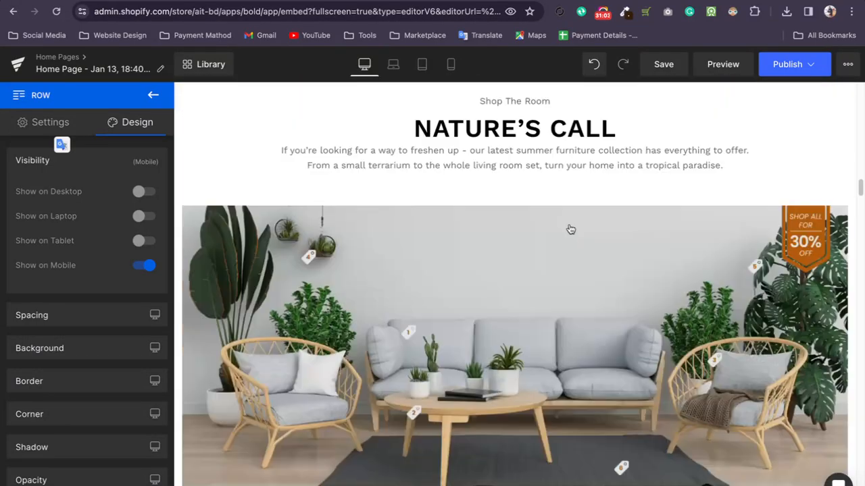
scroll(568, 232, down, 5)
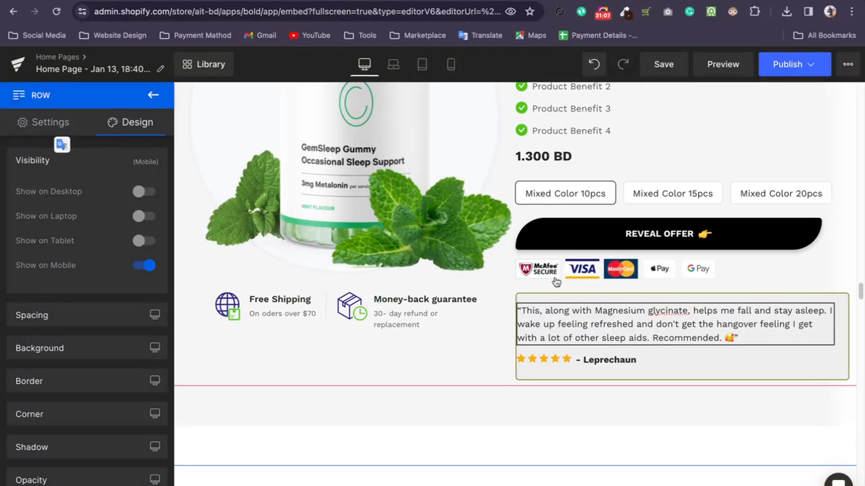
scroll(551, 280, up, 3)
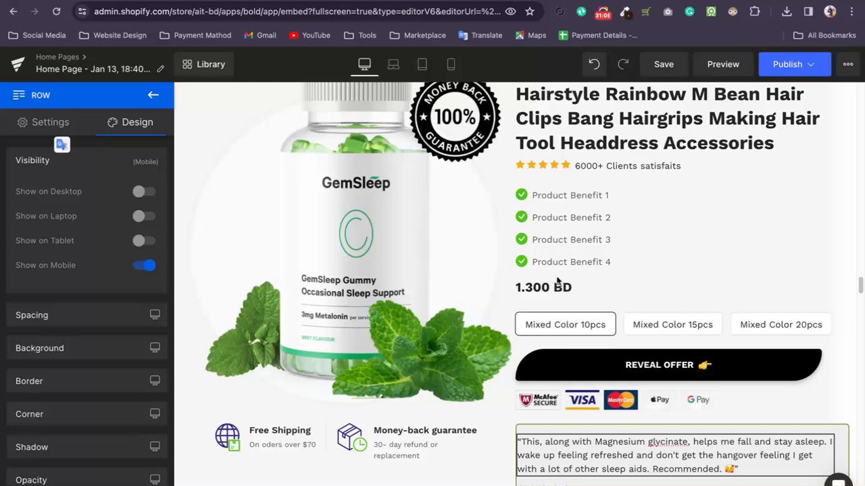
Examine the settings of the product section's benefit icons, benefit texts and star rating line with its client satisfaction text.
click(521, 197)
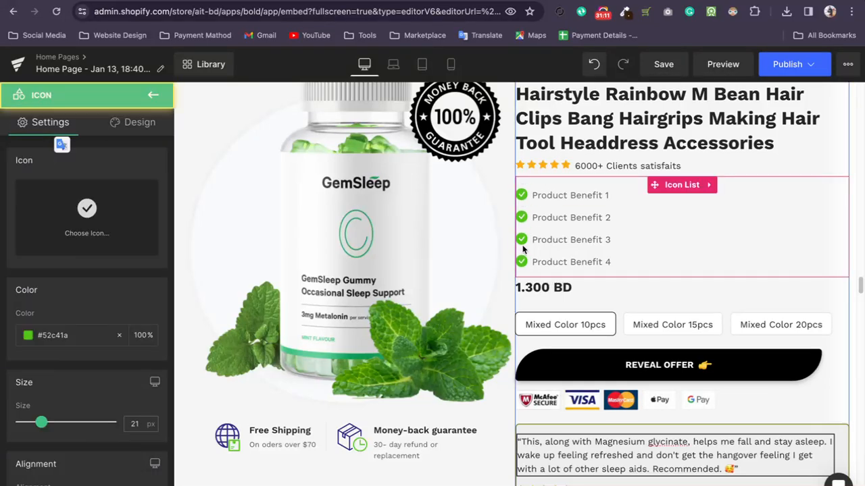
click(570, 267)
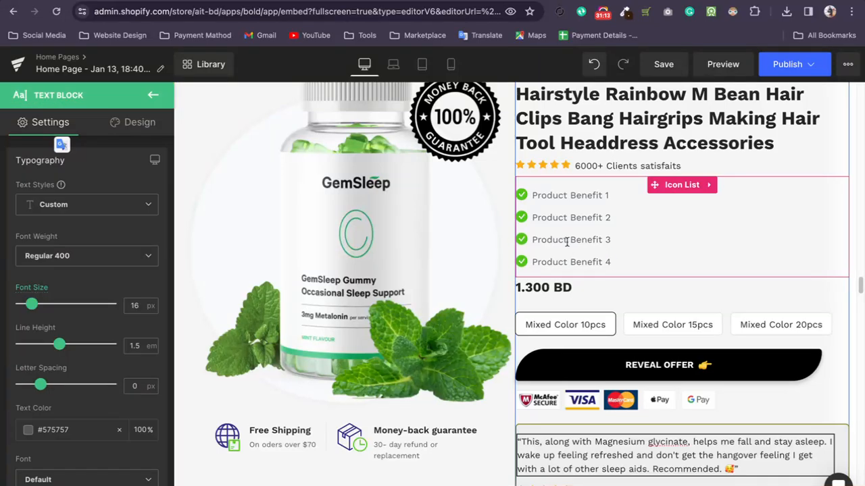
click(574, 211)
click(570, 201)
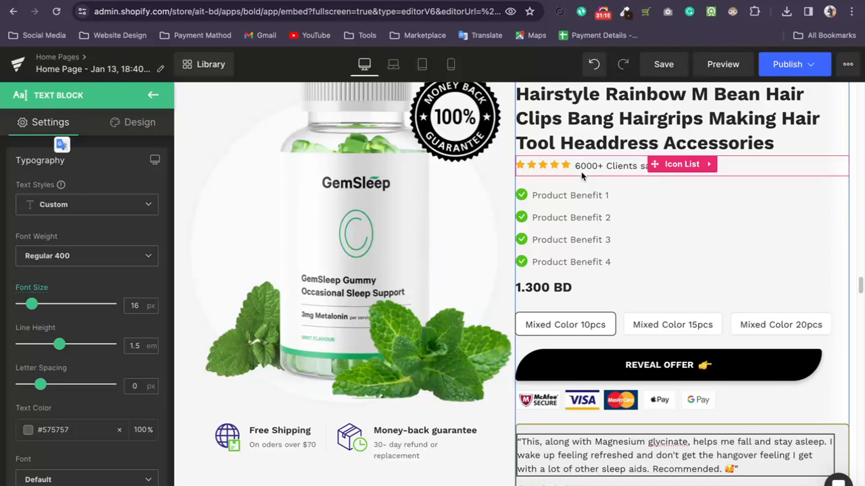
double_click(582, 170)
click(560, 168)
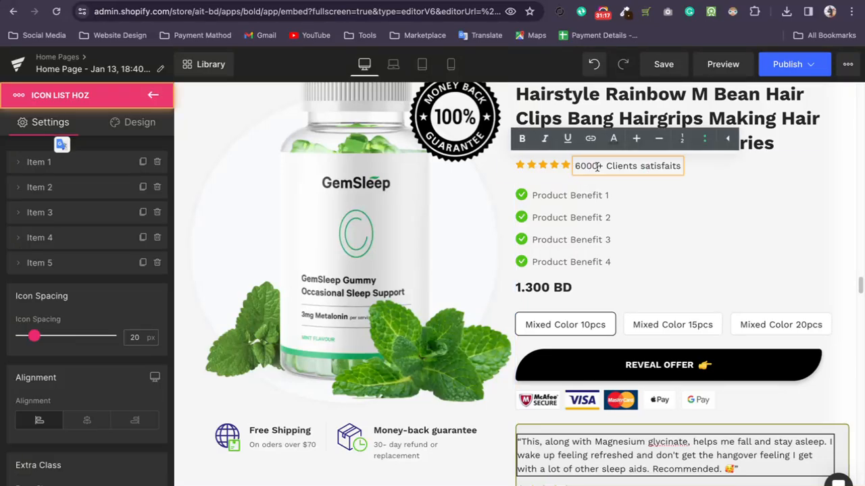
click(616, 167)
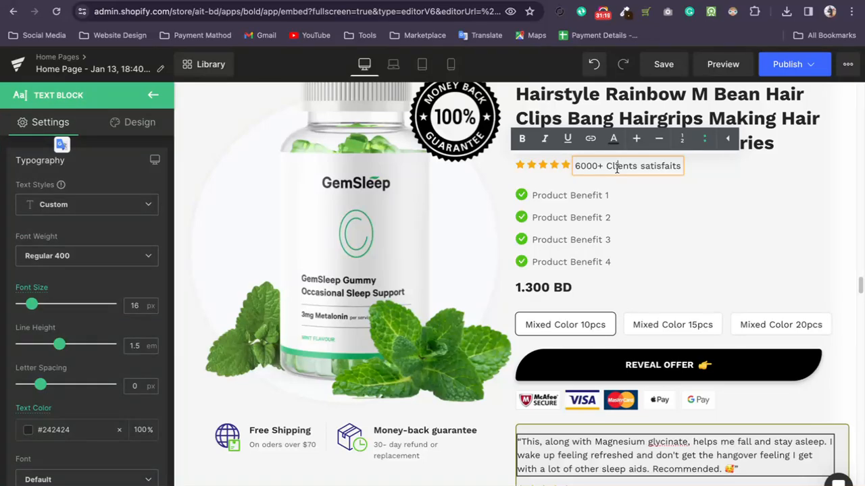
click(704, 251)
Select the product bottle image and examine its quality, resolution and dimension settings.
scroll(520, 220, up, 2)
click(441, 252)
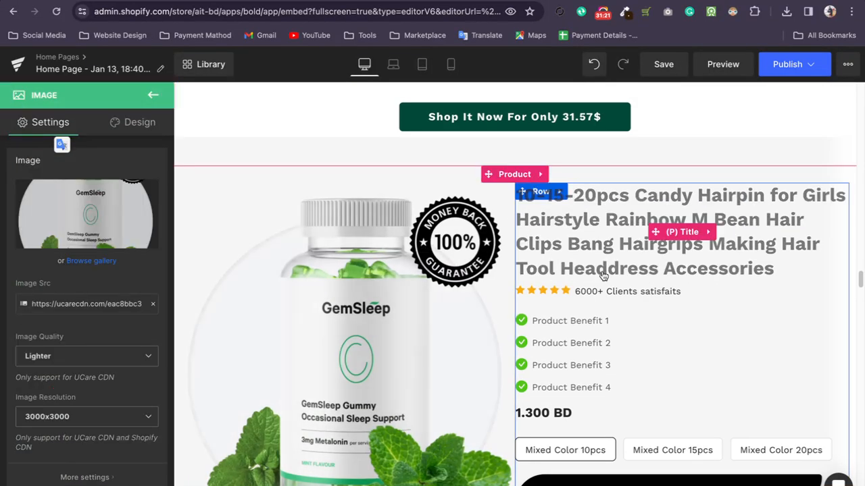
scroll(595, 272, down, 2)
scroll(83, 315, down, 3)
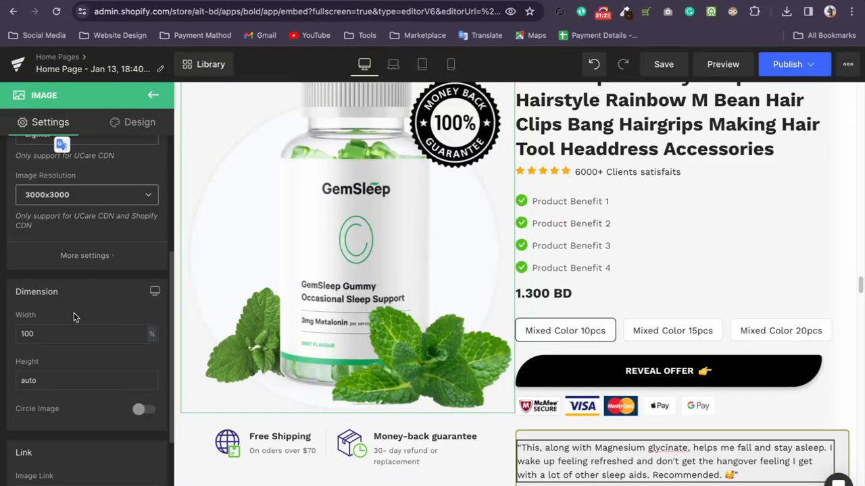
scroll(83, 310, up, 3)
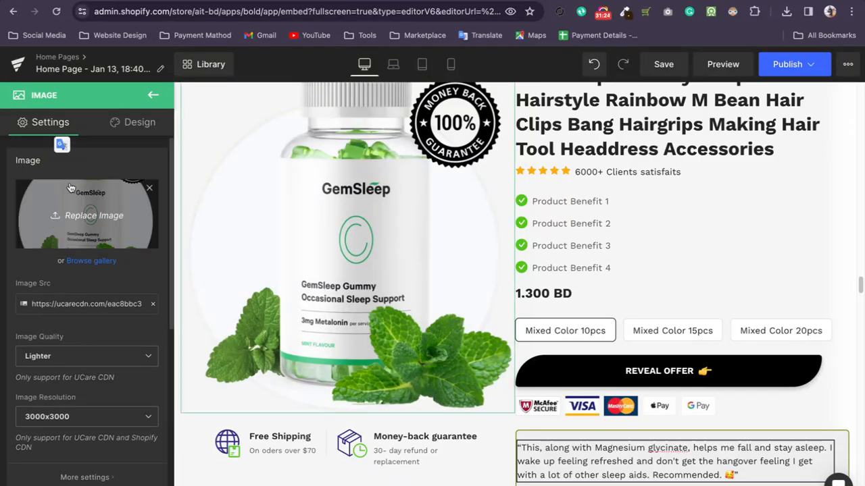
Set the product bottle image's position to Relative.
click(143, 122)
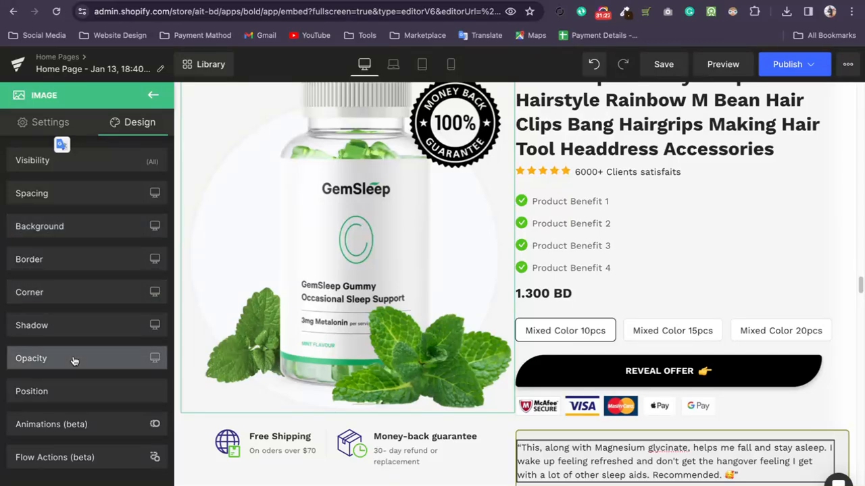
click(57, 384)
scroll(73, 383, down, 2)
click(94, 359)
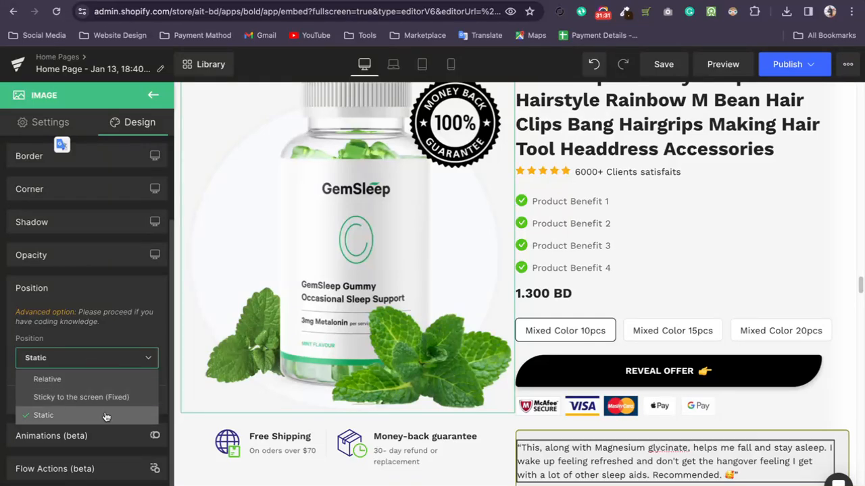
click(74, 379)
Try the Sticky to the screen (Fixed) position on the bottle image, check it further down the page, and restore Relative.
click(84, 365)
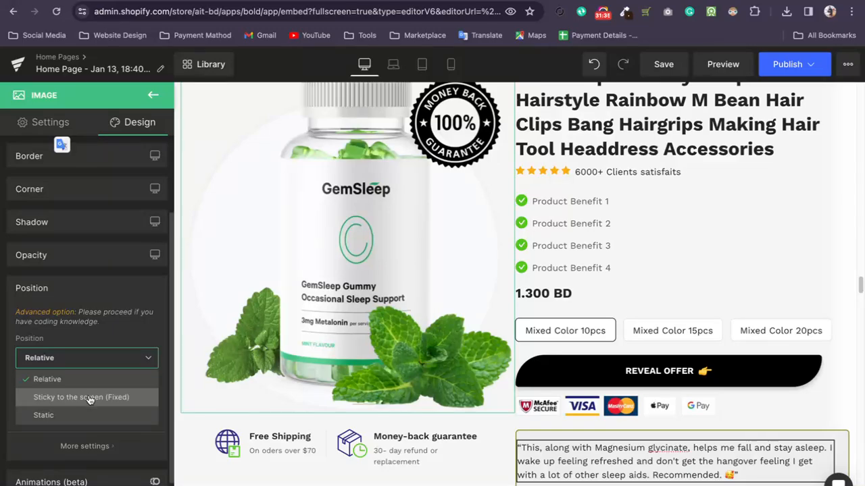
click(88, 399)
scroll(464, 322, down, 5)
scroll(439, 314, down, 10)
click(81, 356)
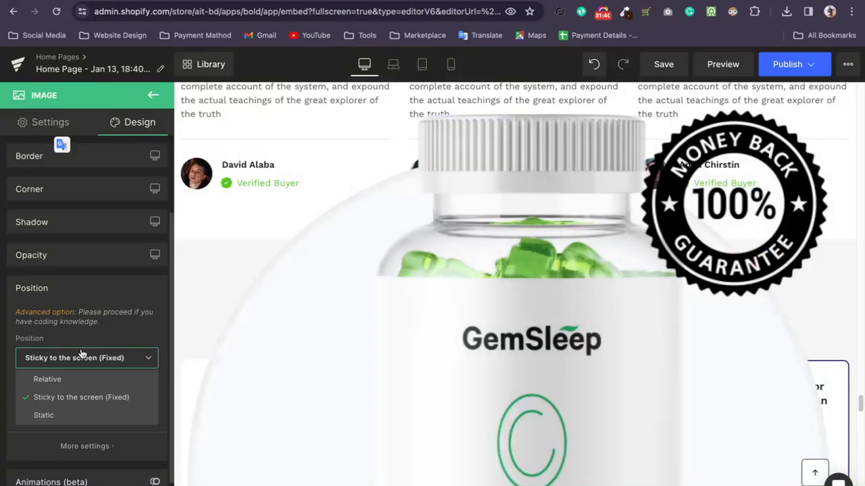
click(63, 378)
Examine the animation triggers available for the bottle image without adding one.
scroll(68, 405, down, 1)
click(86, 434)
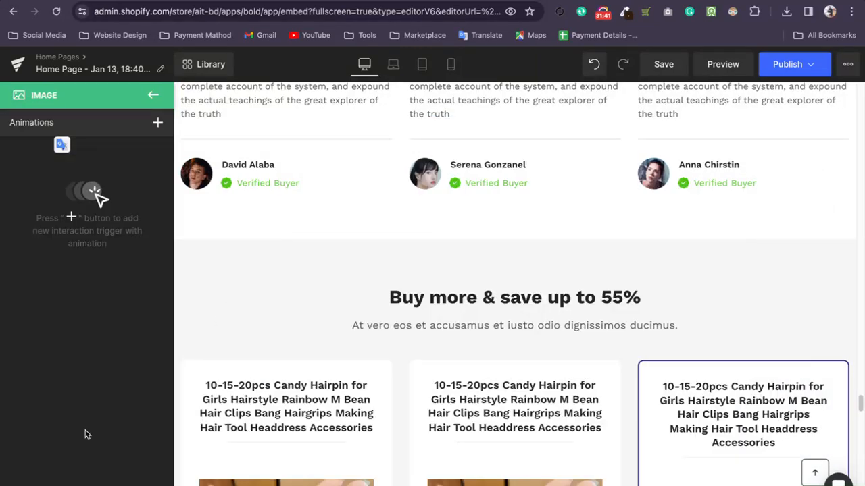
click(157, 125)
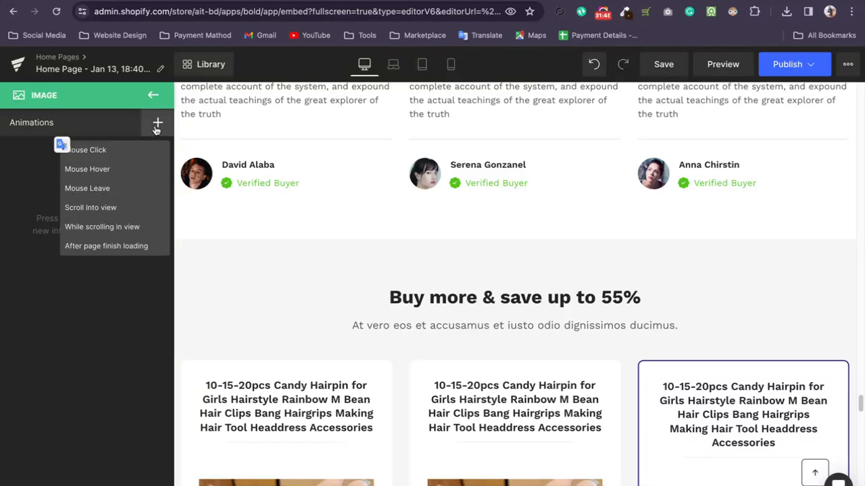
click(155, 125)
click(154, 96)
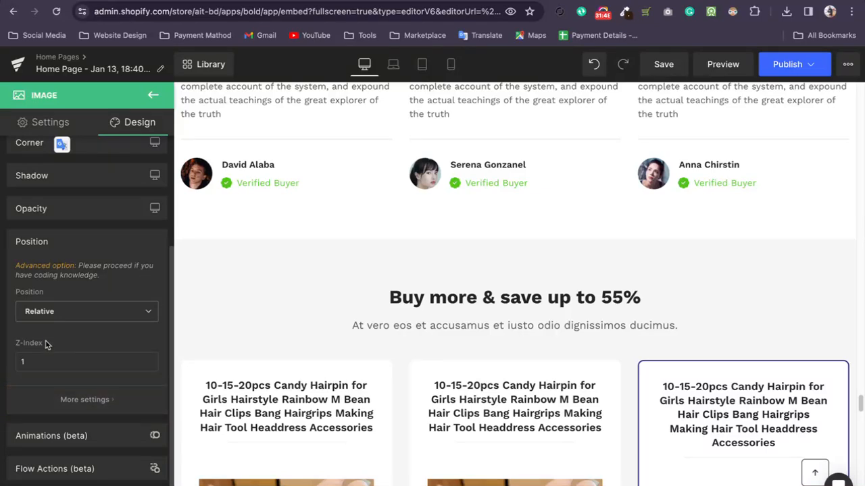
Examine the flow action events available for the bottle image without adding one.
click(59, 470)
click(157, 123)
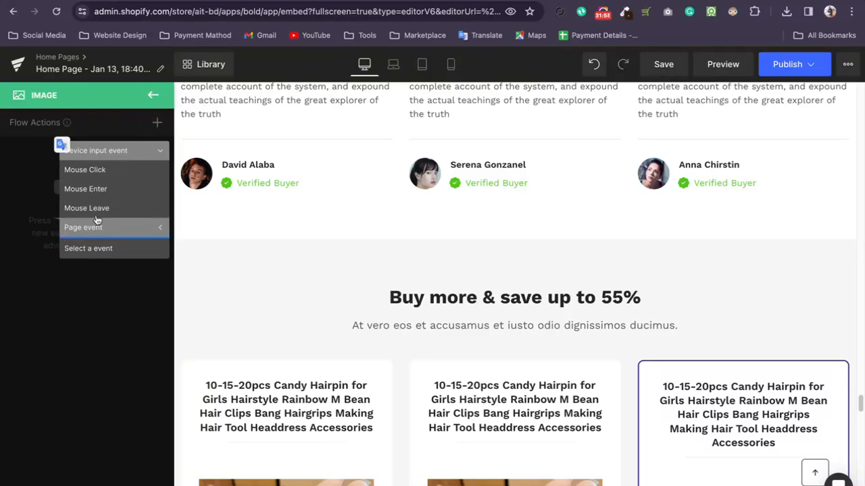
click(152, 99)
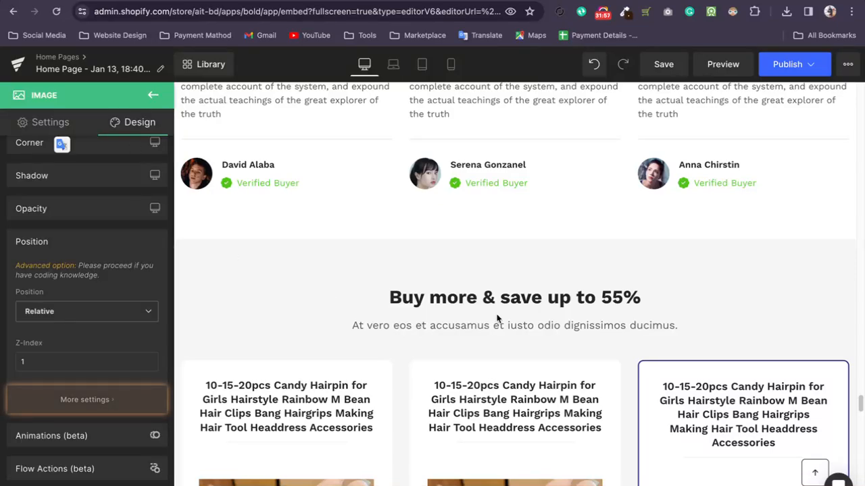
Leave the image's settings and browse the available page elements from the Base group through the Product group.
scroll(491, 322, down, 10)
scroll(497, 317, down, 15)
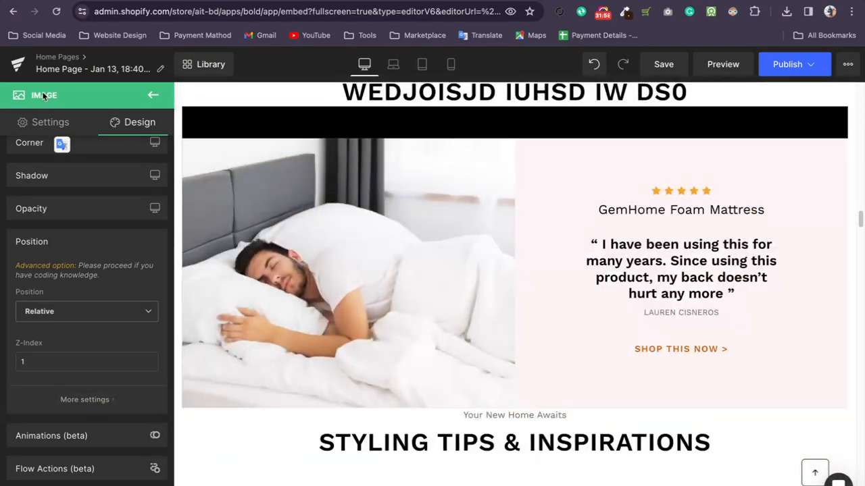
click(158, 94)
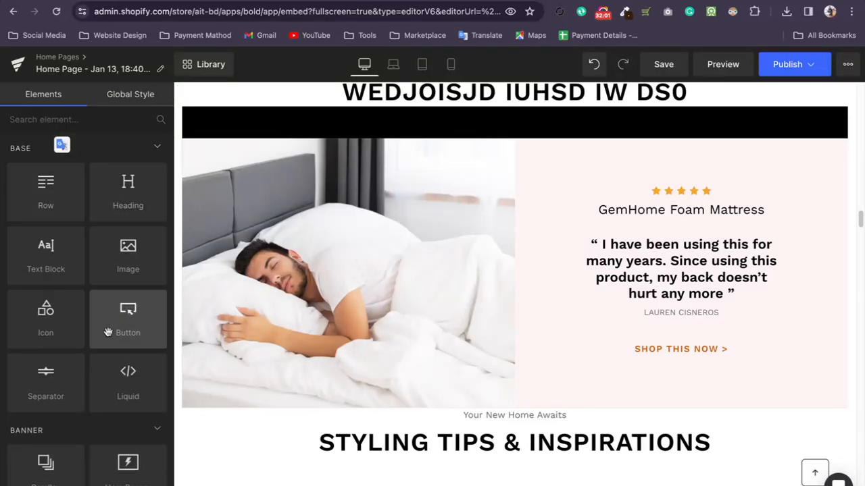
scroll(98, 255, down, 10)
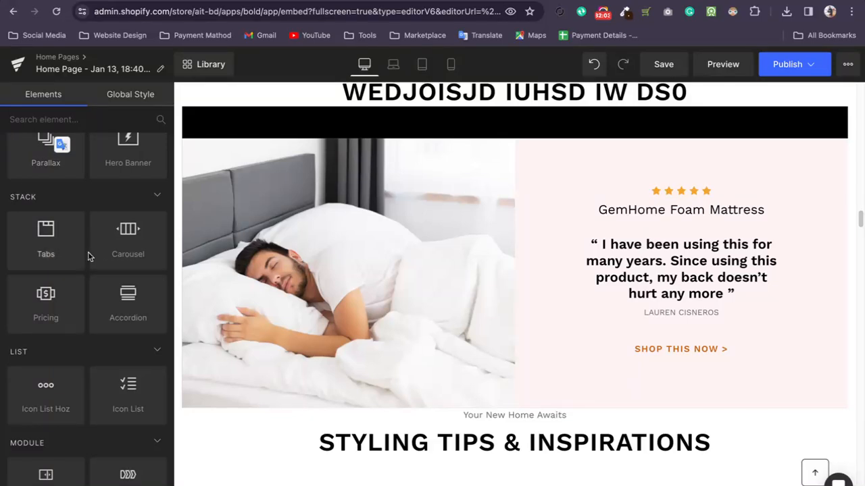
scroll(100, 253, down, 2)
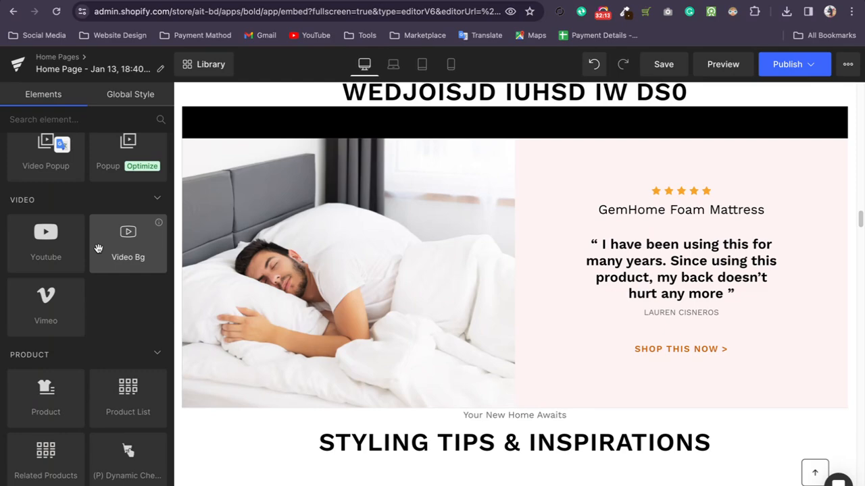
Look through the home page's sections, from the shop categories down to the GemSleep product section.
scroll(421, 225, up, 15)
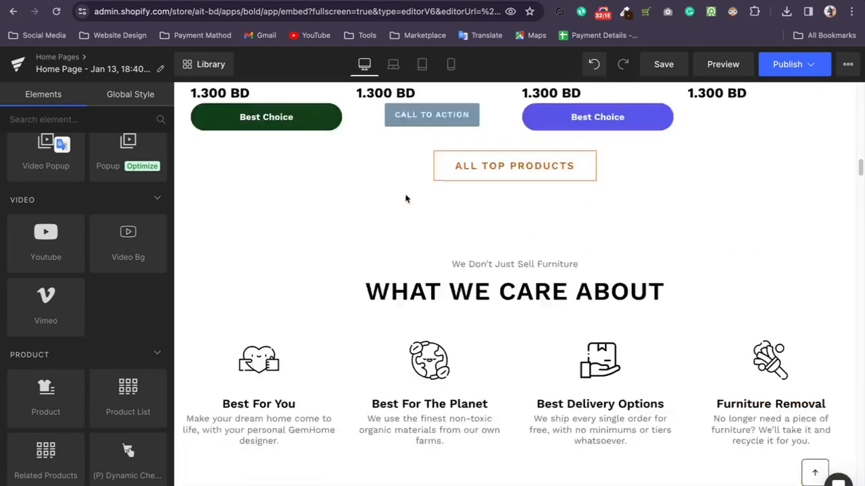
scroll(405, 197, up, 8)
scroll(405, 197, down, 15)
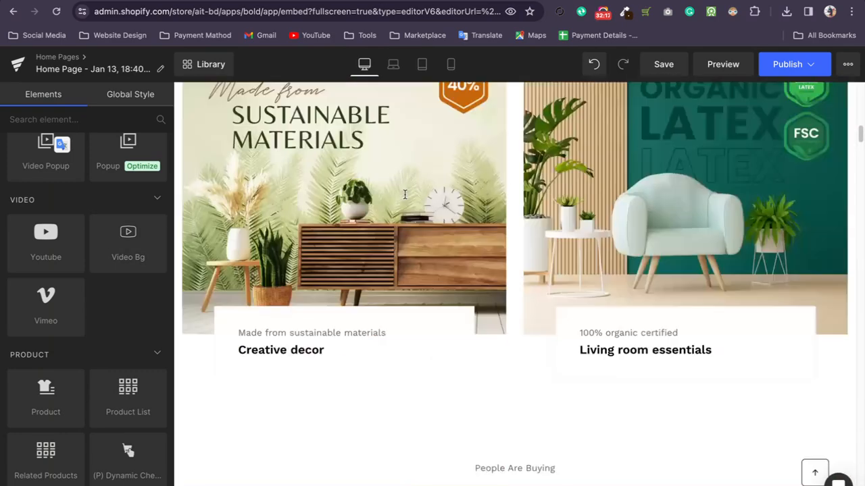
scroll(405, 197, down, 15)
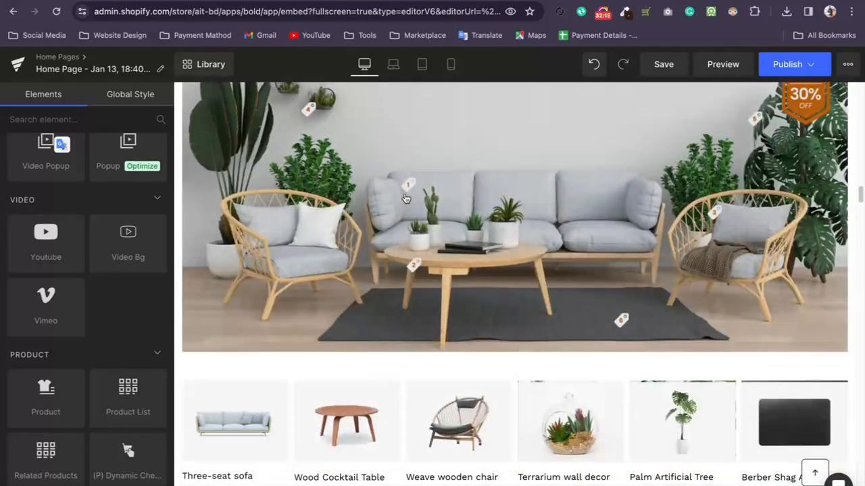
scroll(405, 197, down, 10)
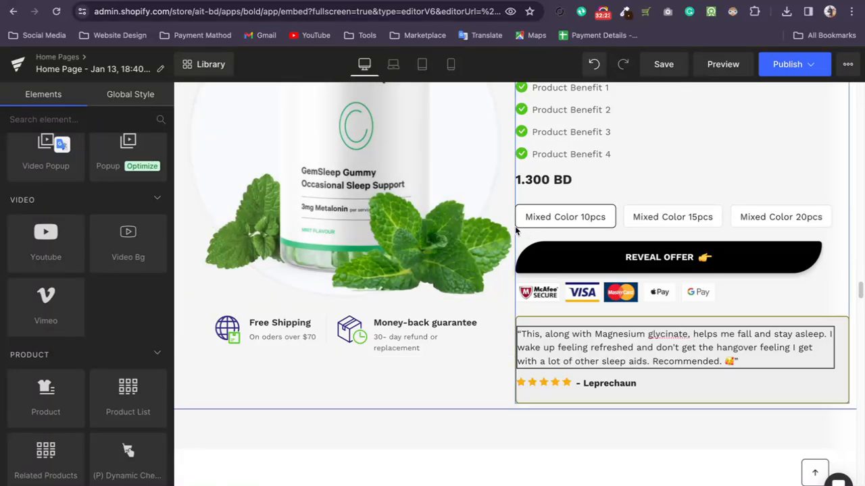
scroll(521, 247, up, 5)
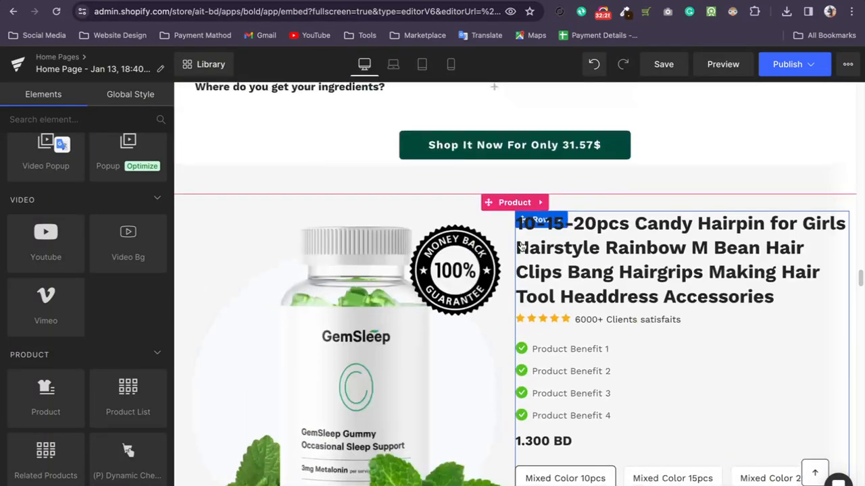
scroll(392, 219, up, 15)
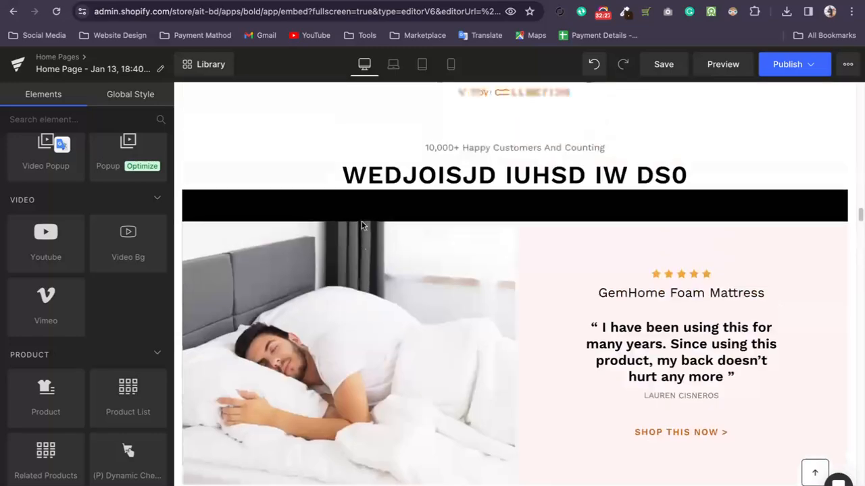
scroll(117, 259, up, 10)
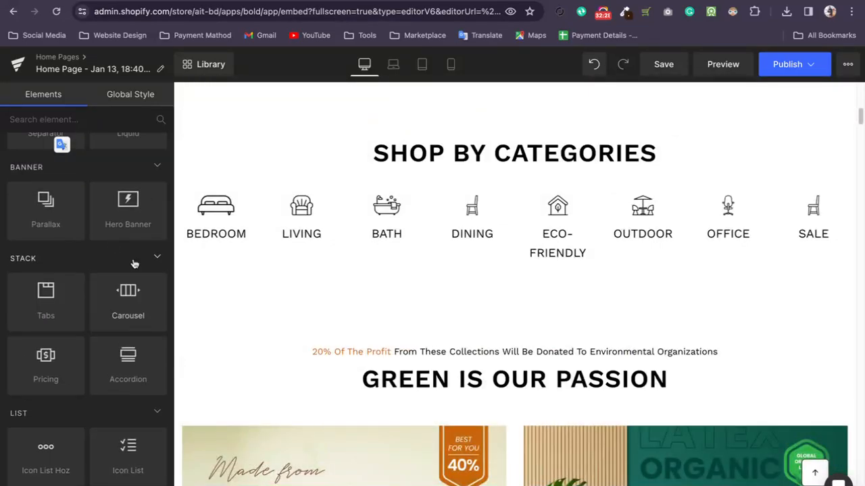
Add a Before and After Images element directly below the "Green Is Our Passion" heading.
scroll(114, 259, down, 4)
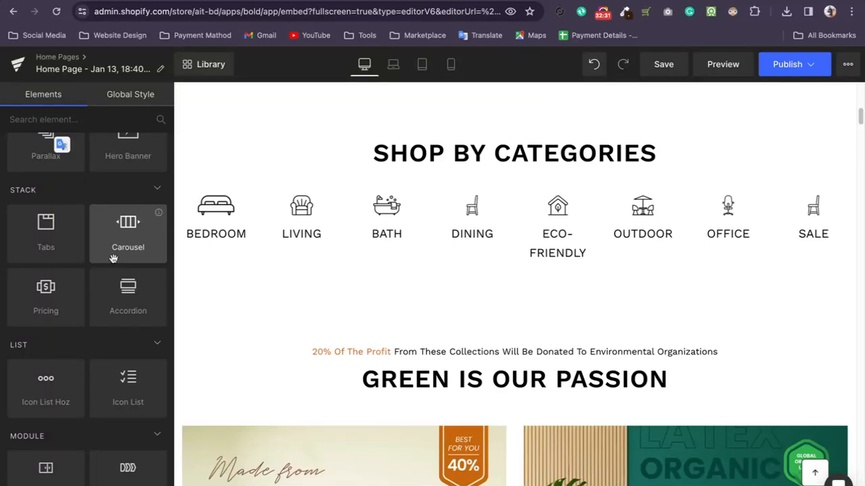
scroll(101, 192, down, 3)
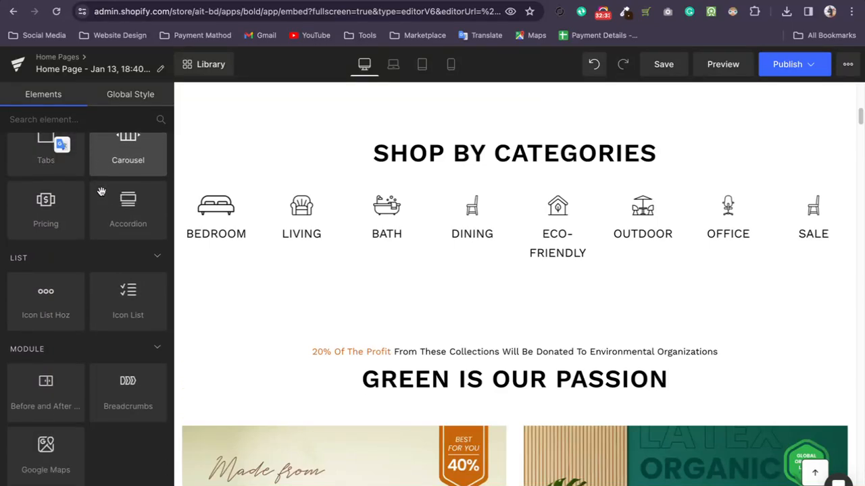
scroll(108, 196, down, 1)
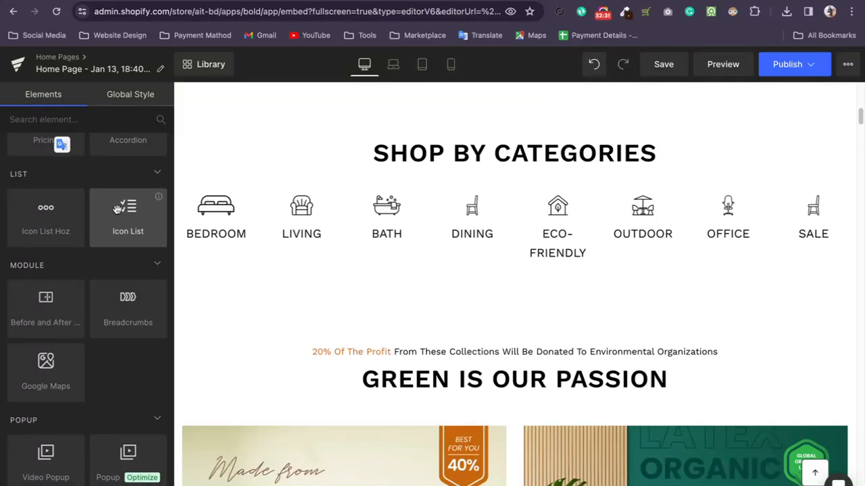
scroll(115, 209, down, 1)
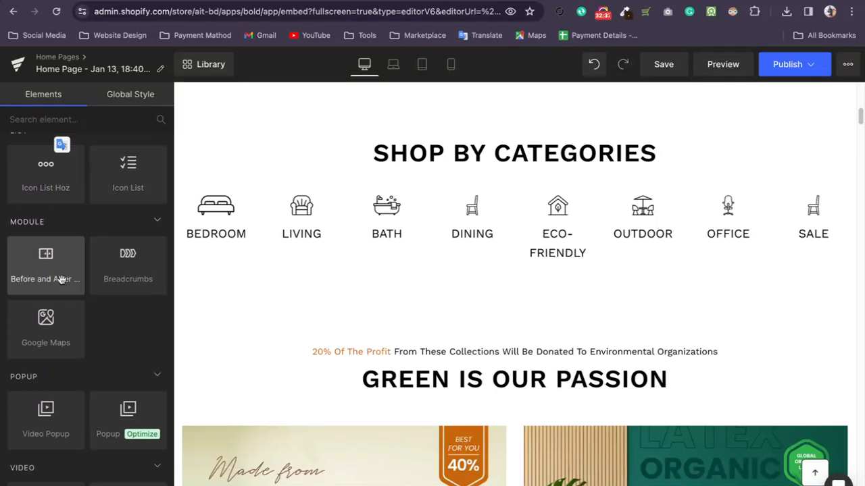
scroll(286, 293, down, 5)
drag(47, 265, 505, 311)
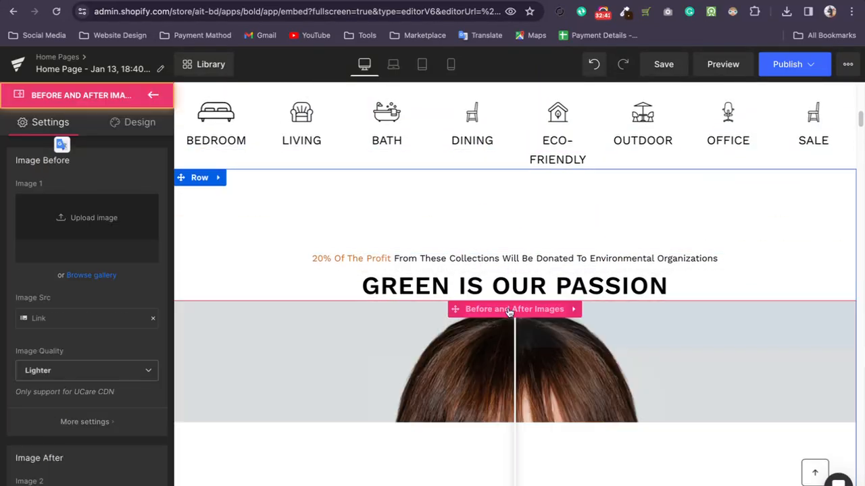
Test the comparison slider on the before and after images by moving its divider across the face.
scroll(510, 311, down, 3)
drag(514, 354, 508, 377)
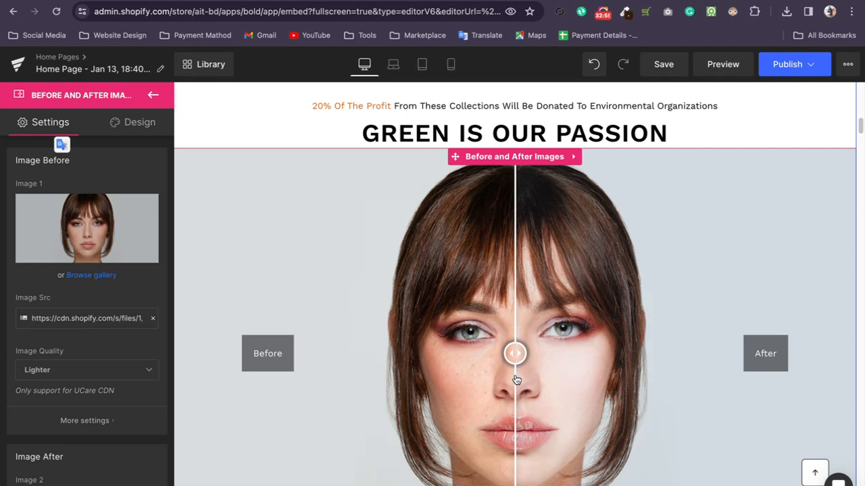
right_click(516, 381)
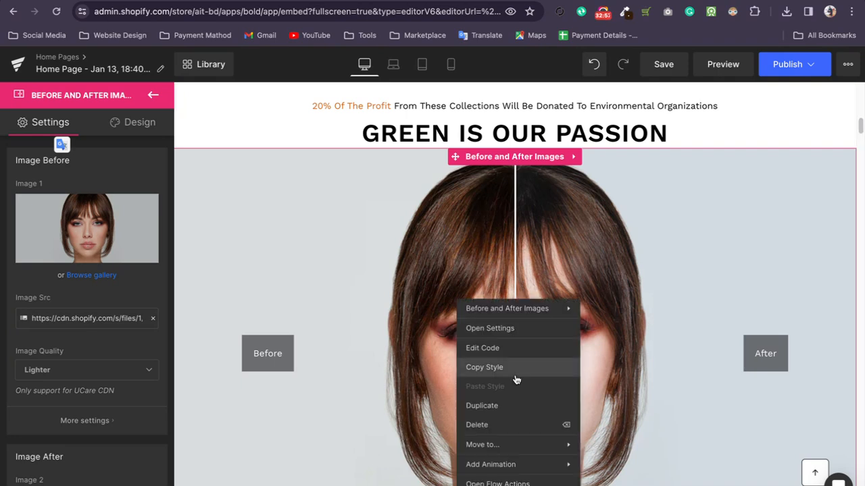
click(607, 295)
drag(607, 353, 520, 425)
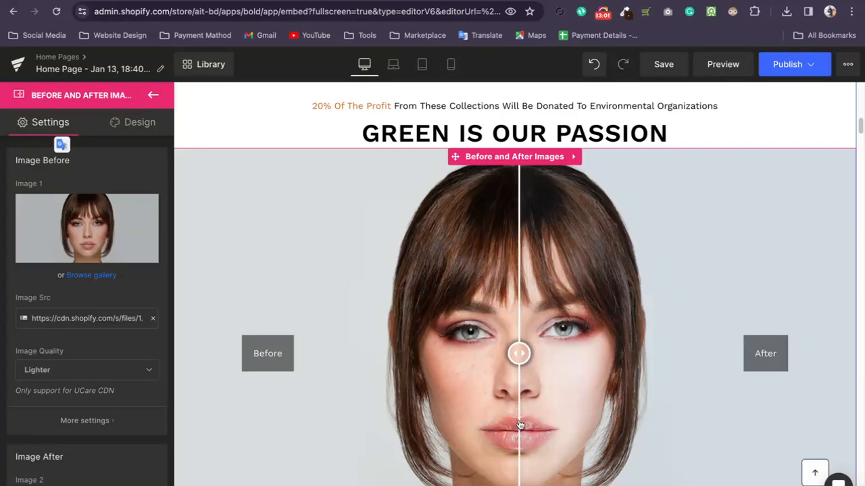
Examine the Image Before and Image After settings of the comparison element and return to the element list.
scroll(109, 271, down, 1)
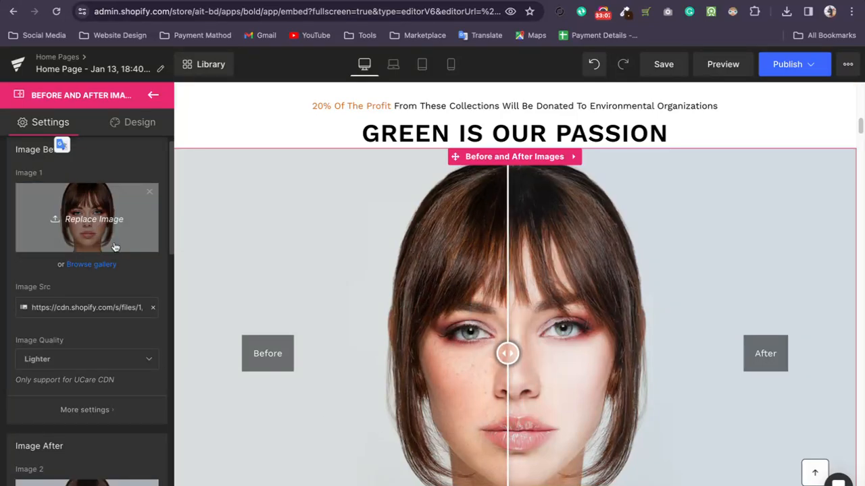
scroll(115, 230, down, 4)
scroll(88, 277, up, 5)
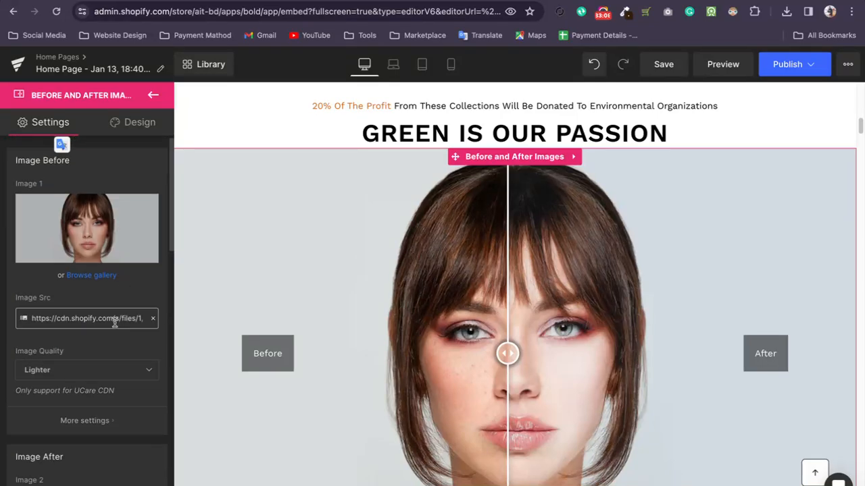
scroll(105, 252, down, 3)
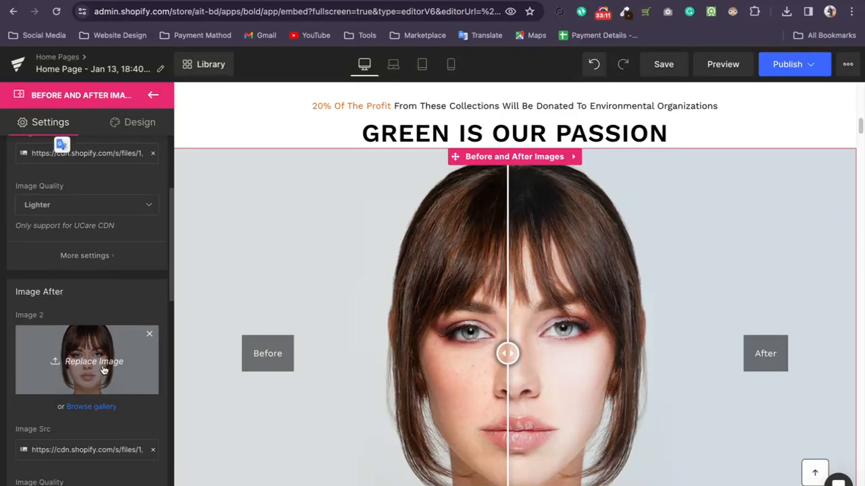
scroll(101, 341, down, 4)
scroll(104, 250, up, 6)
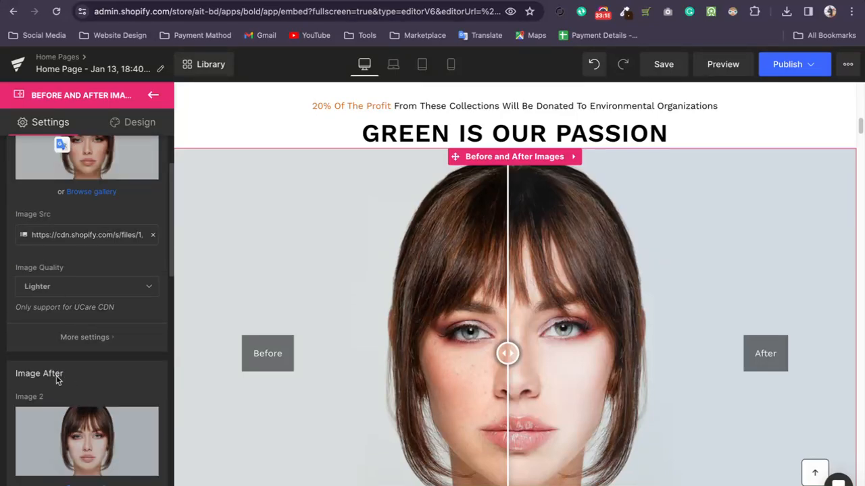
click(153, 95)
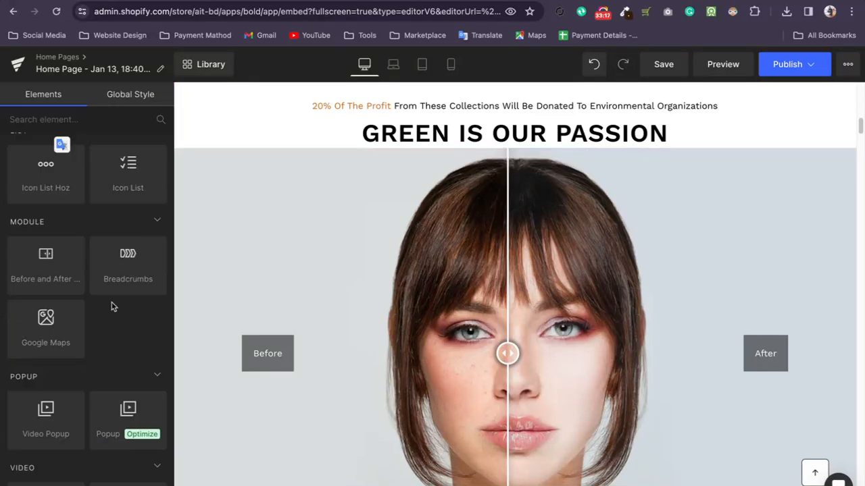
Browse the available page elements from the Module and Popup groups through the Video and Product groups.
scroll(120, 344, down, 3)
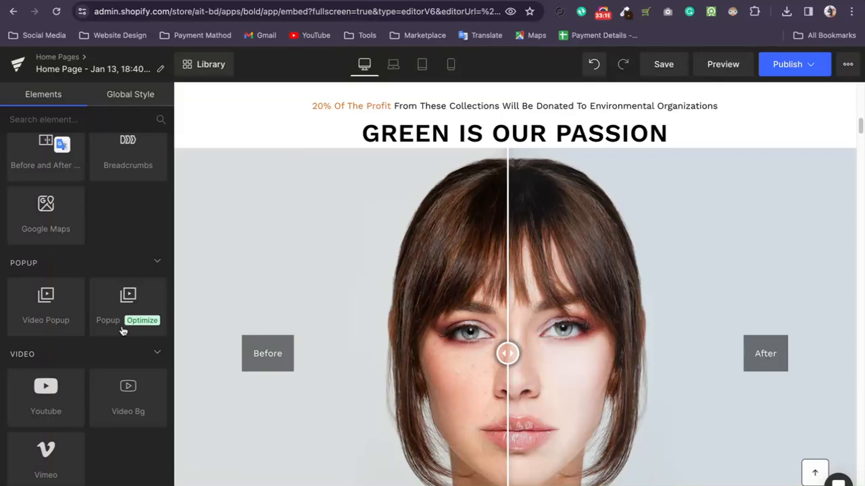
scroll(124, 298, up, 2)
scroll(135, 259, down, 2)
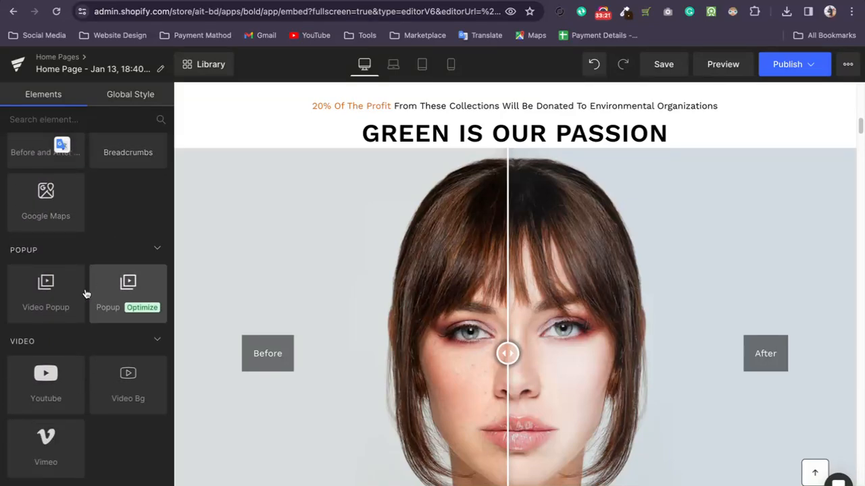
scroll(132, 290, down, 3)
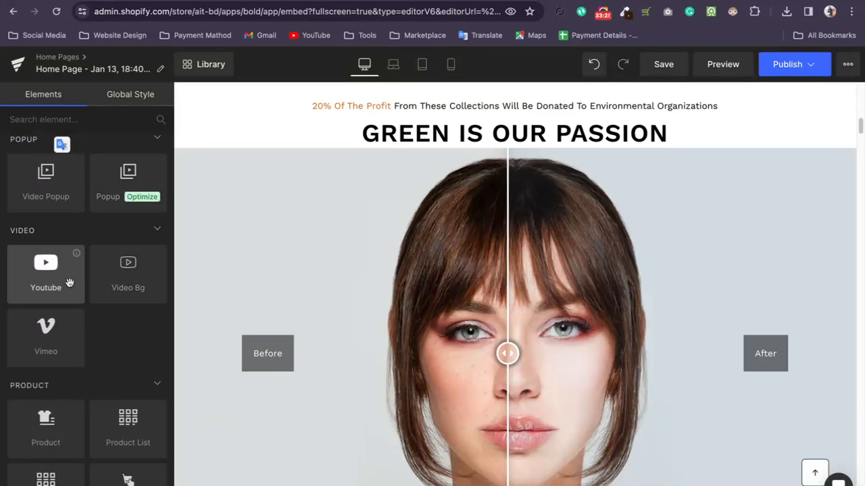
scroll(49, 278, down, 1)
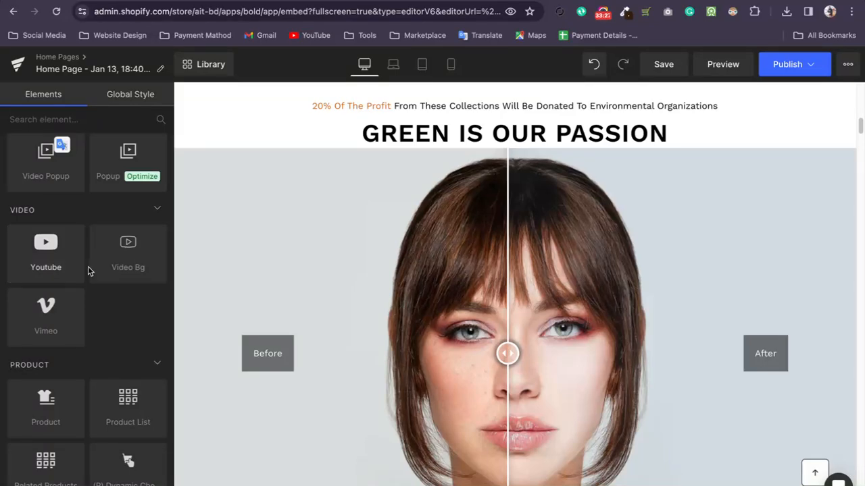
scroll(108, 266, down, 3)
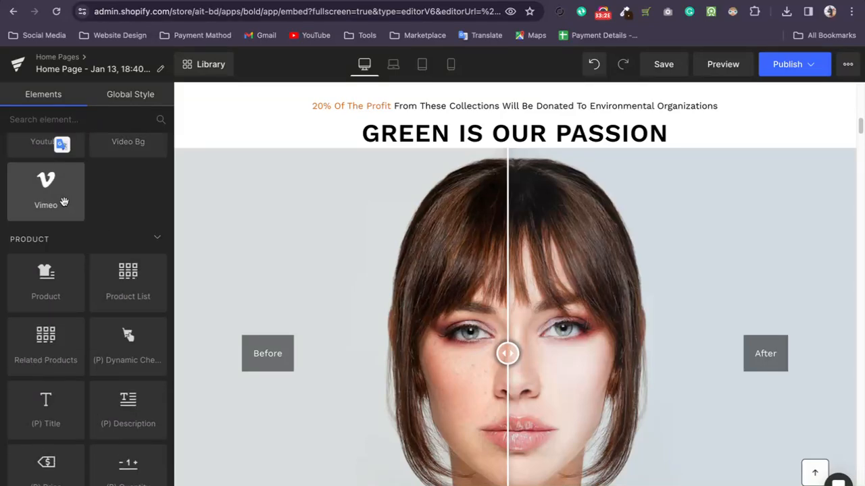
scroll(60, 200, down, 1)
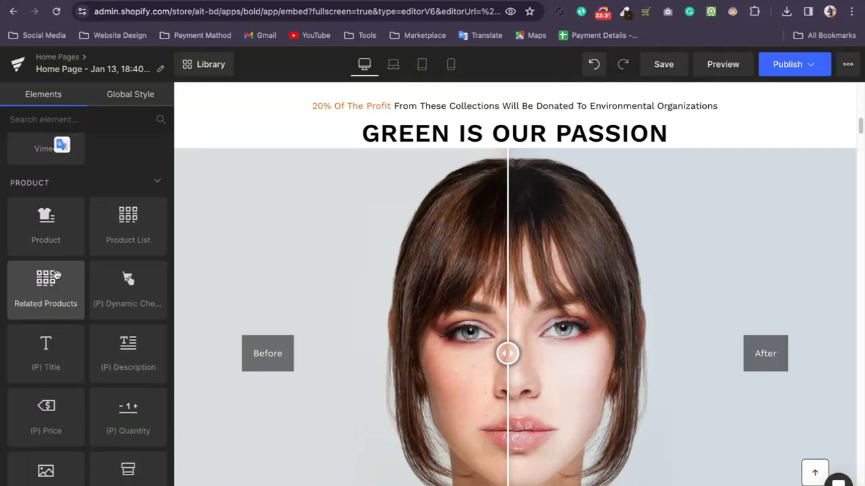
scroll(120, 227, down, 2)
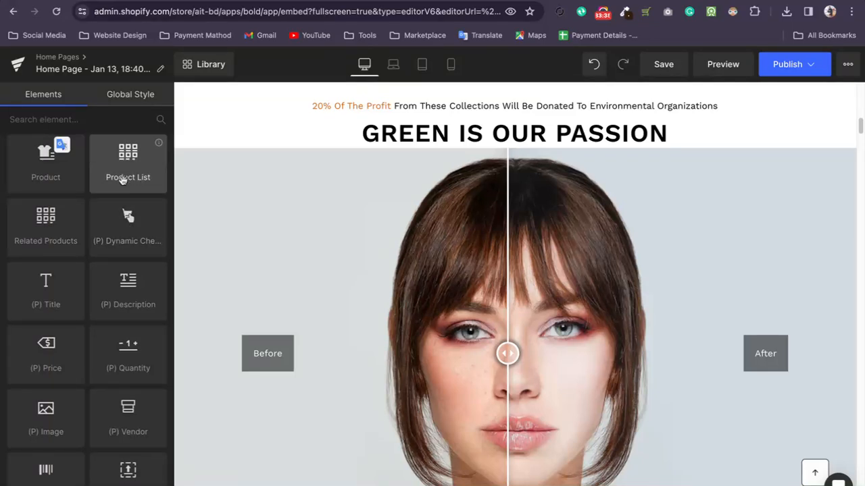
scroll(102, 234, down, 1)
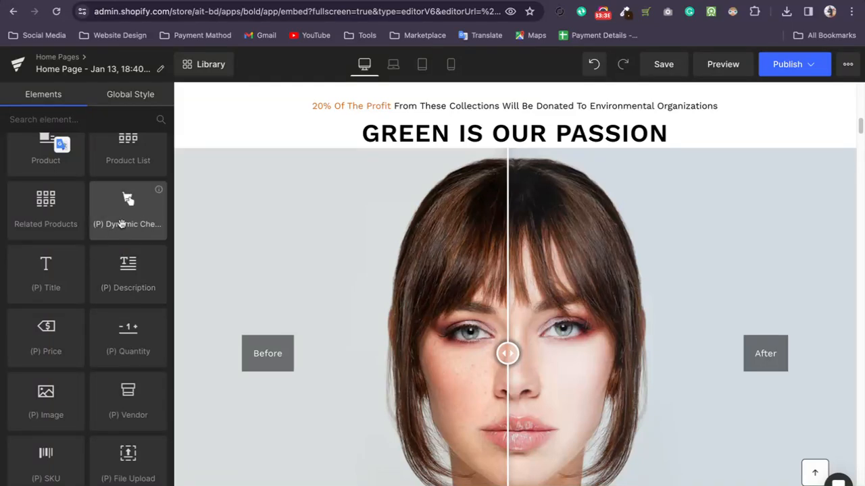
scroll(119, 233, down, 5)
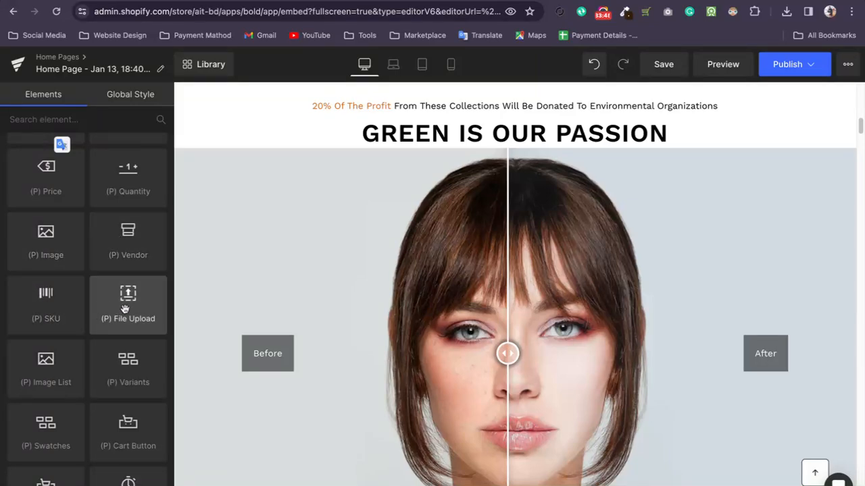
Add a (P) File Upload element above the green Best Choice button of the first featured product.
scroll(125, 309, down, 2)
scroll(622, 338, down, 10)
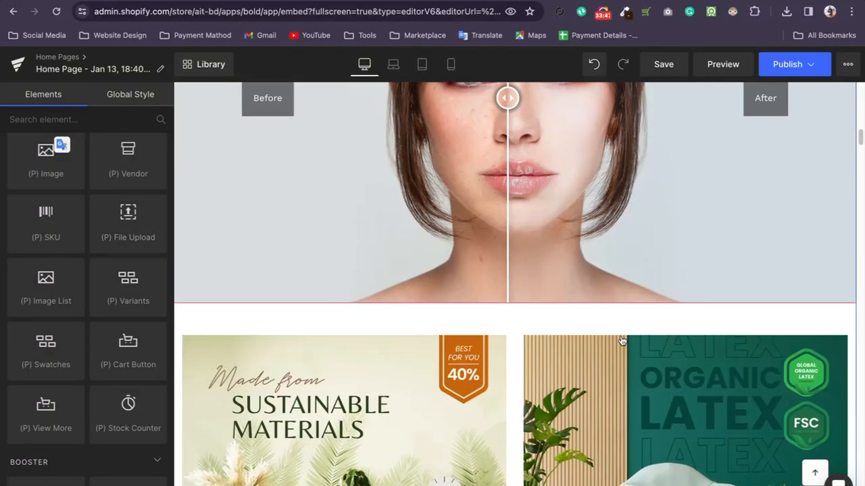
scroll(596, 338, up, 15)
scroll(595, 338, down, 15)
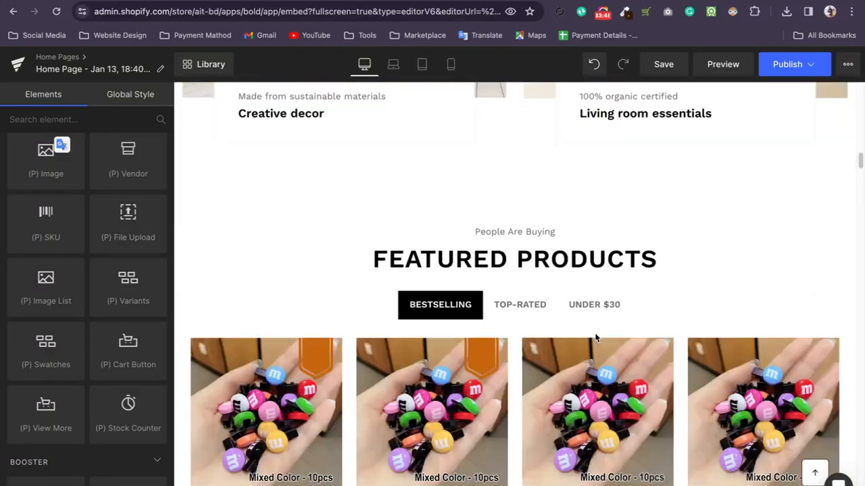
drag(128, 217, 223, 279)
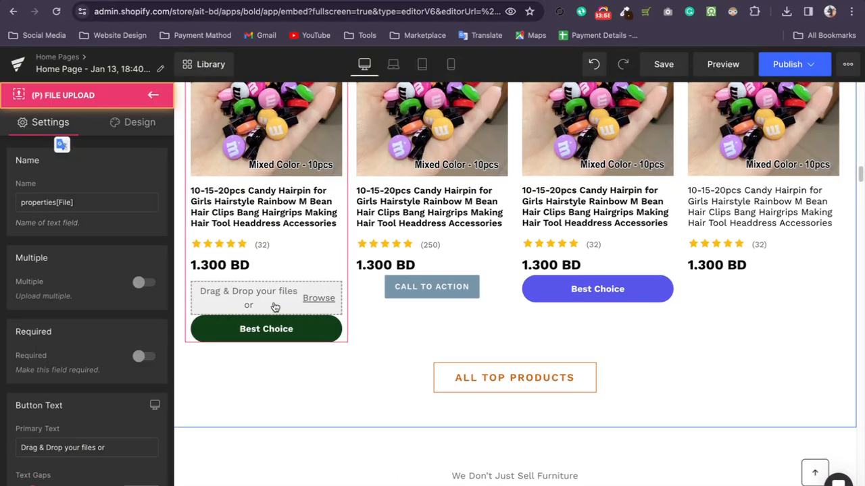
Try the upload field's Browse link without choosing a file, and view the element's design options.
click(323, 304)
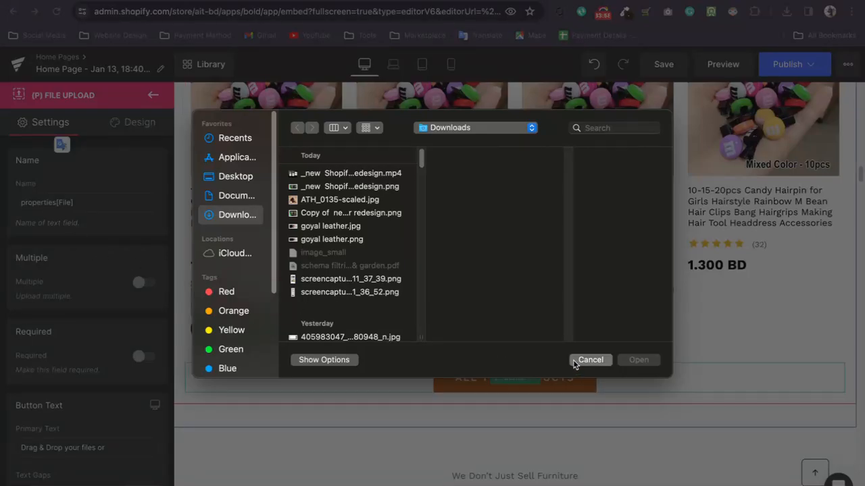
click(589, 360)
scroll(358, 317, up, 1)
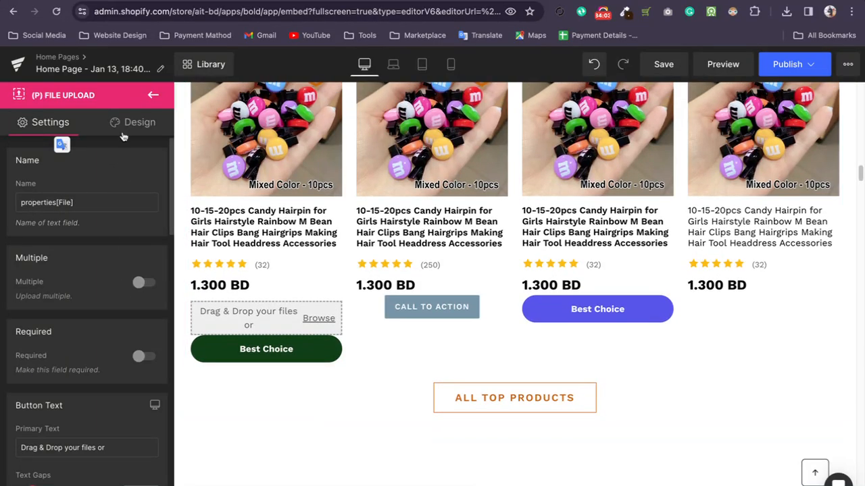
click(126, 124)
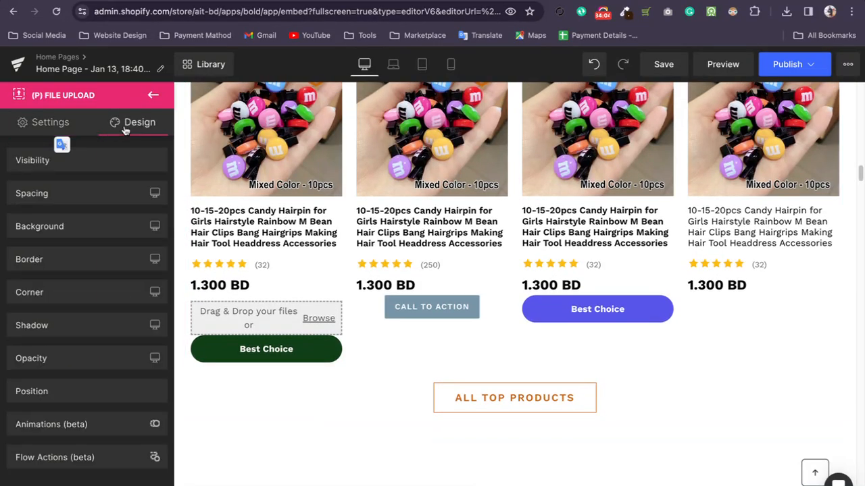
Review the file upload element's font and button color settings, and return to the element list.
click(36, 122)
scroll(92, 190, down, 5)
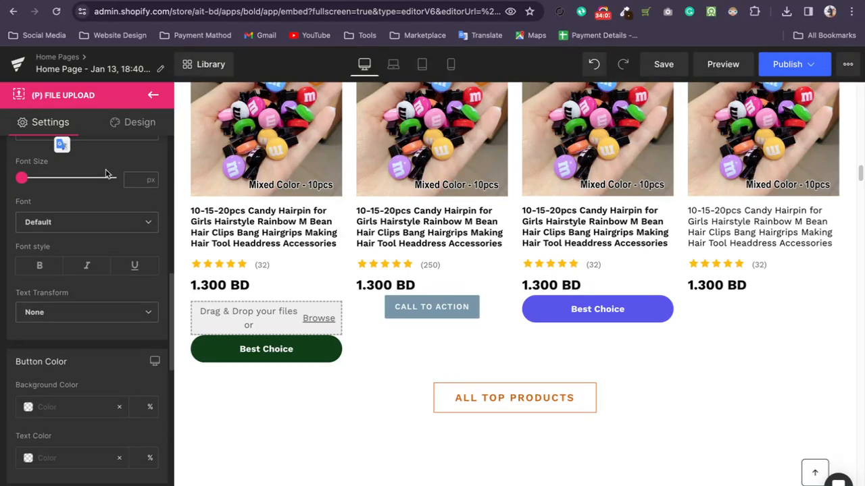
click(152, 96)
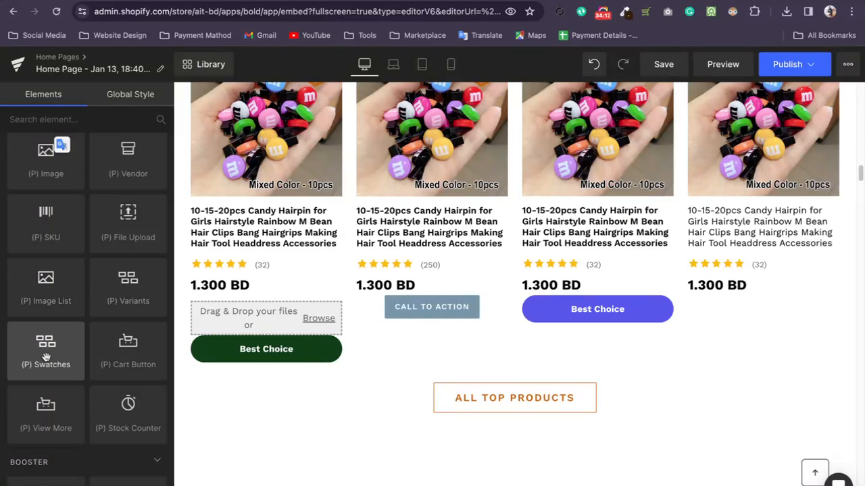
Try the Mixed Color 10pcs, 15pcs and 20pcs swatches in the GemSleep product section, and return to the element list.
scroll(440, 332, up, 5)
scroll(437, 337, up, 3)
scroll(437, 337, down, 5)
scroll(435, 367, down, 12)
scroll(435, 367, down, 20)
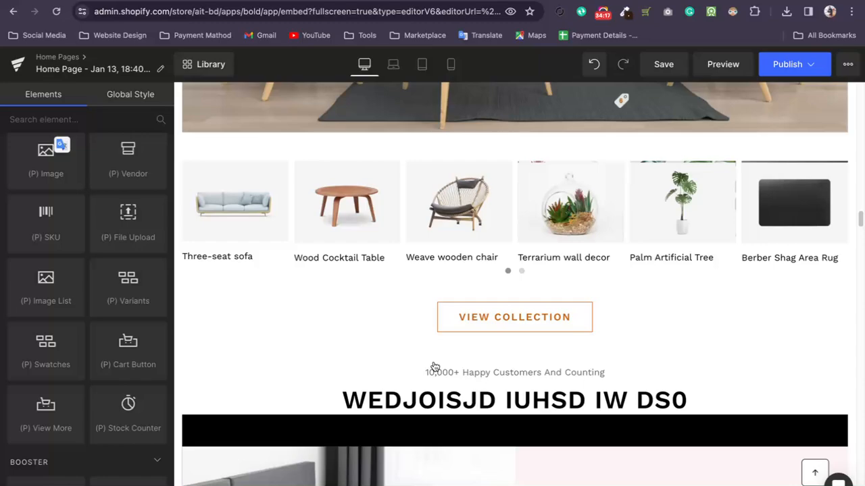
scroll(435, 367, down, 3)
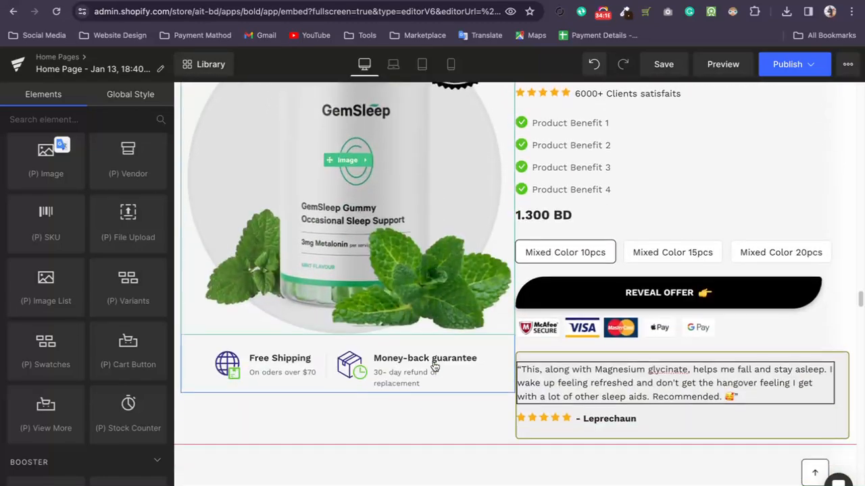
click(634, 260)
click(770, 259)
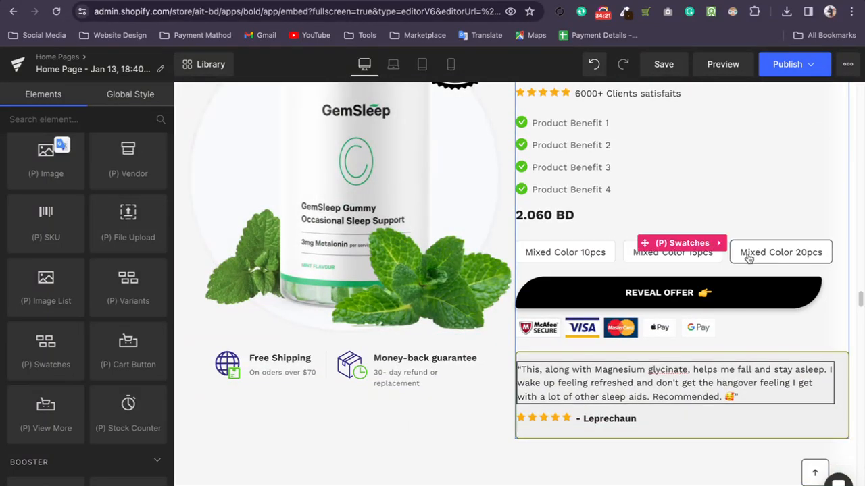
click(553, 252)
click(652, 258)
click(782, 274)
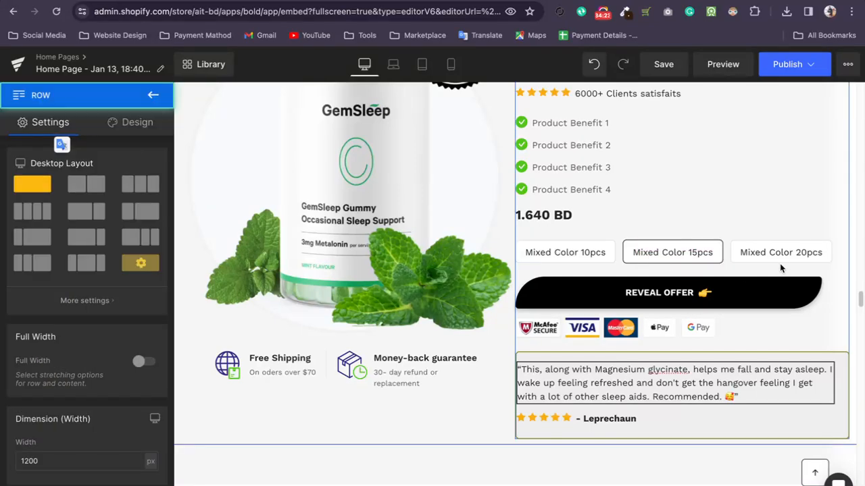
click(781, 261)
click(573, 252)
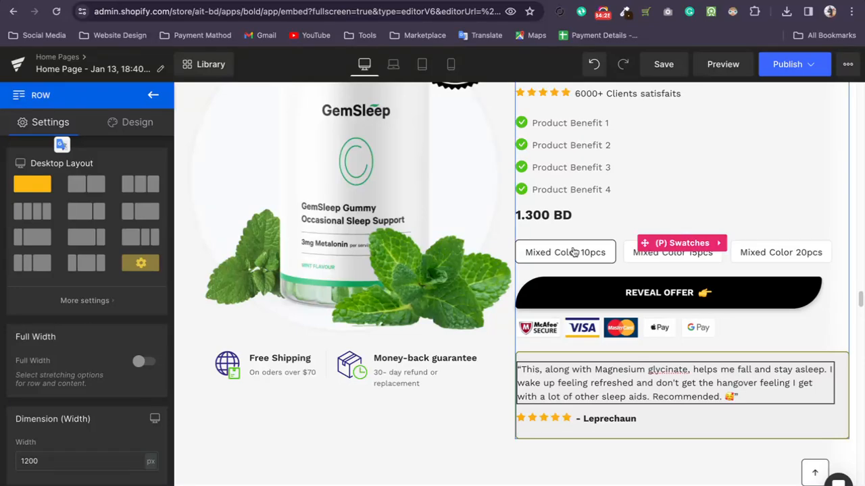
click(153, 95)
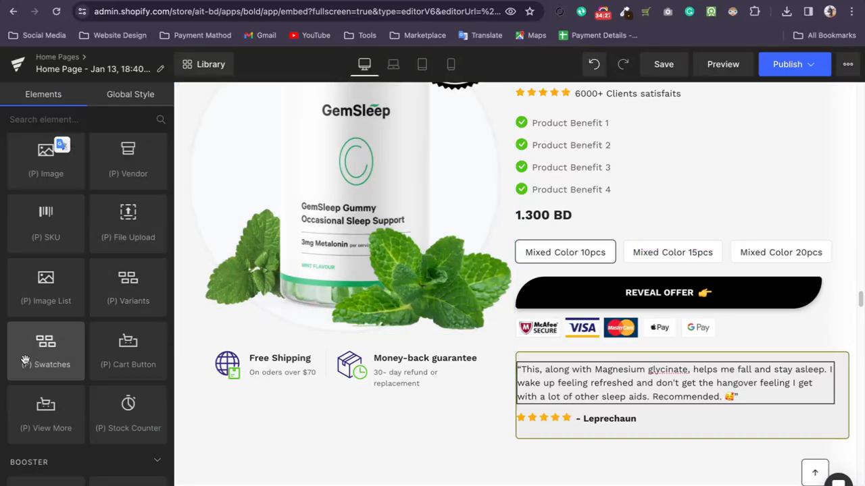
Add a (P) Variants element above the GemSleep product's price and view its Color choices without changing the selection.
drag(128, 283, 585, 204)
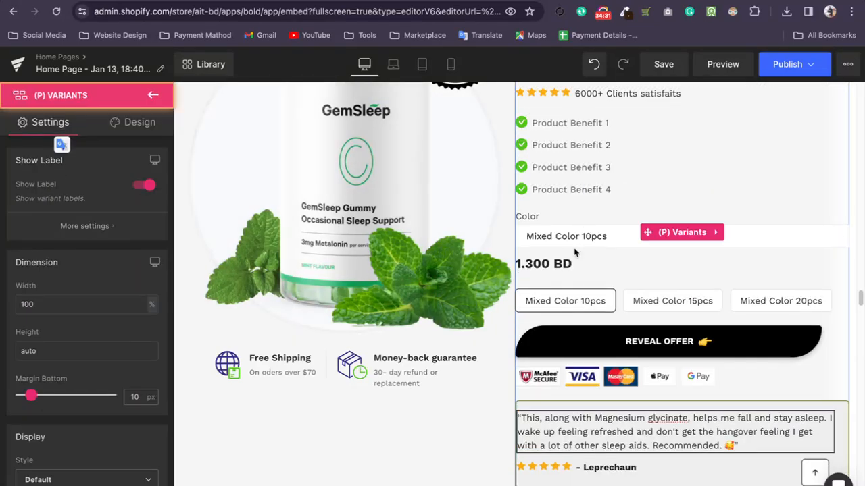
click(634, 245)
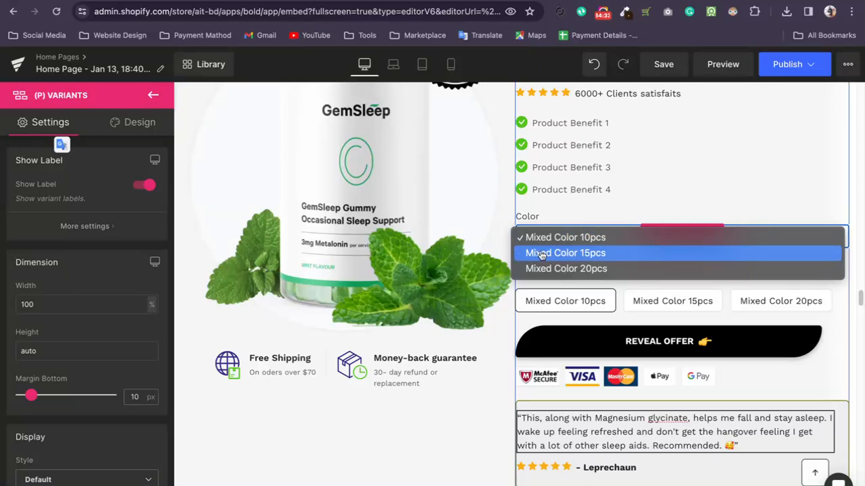
click(58, 260)
Examine the Variants element's design options, its label typography and its display settings.
scroll(74, 258, down, 8)
scroll(84, 273, up, 8)
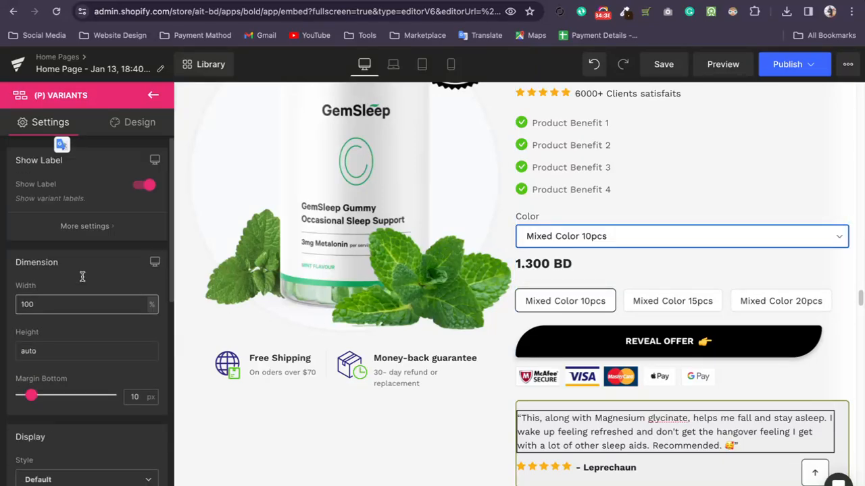
click(140, 133)
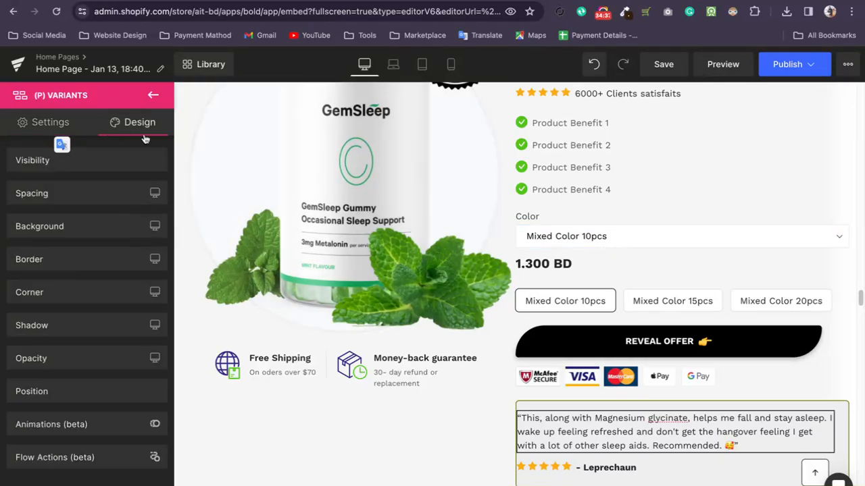
click(50, 122)
click(63, 228)
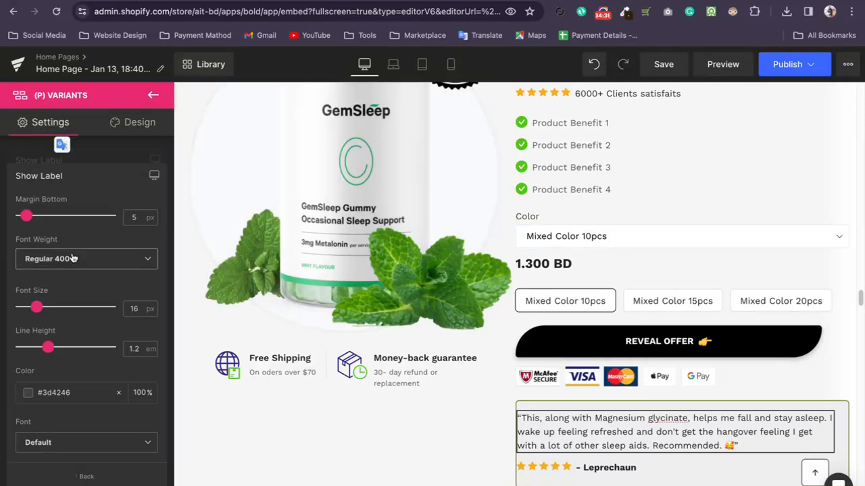
click(132, 138)
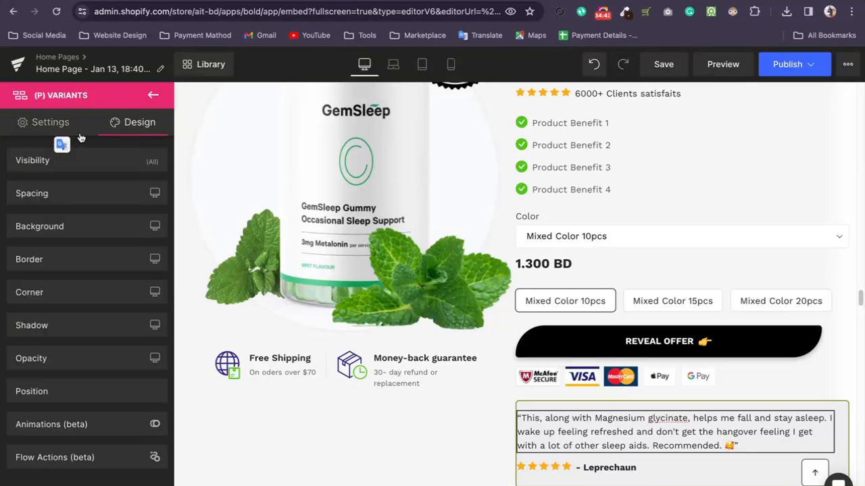
click(50, 122)
scroll(46, 266, down, 5)
scroll(97, 320, up, 5)
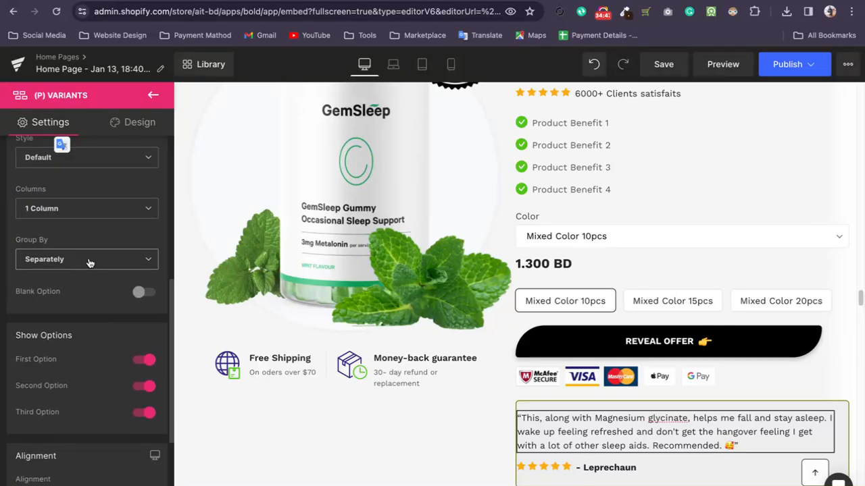
Check the Columns choices of the Variants element and try the Inline display style.
click(79, 209)
click(80, 210)
click(76, 166)
click(78, 165)
click(79, 165)
click(69, 186)
click(80, 164)
click(77, 198)
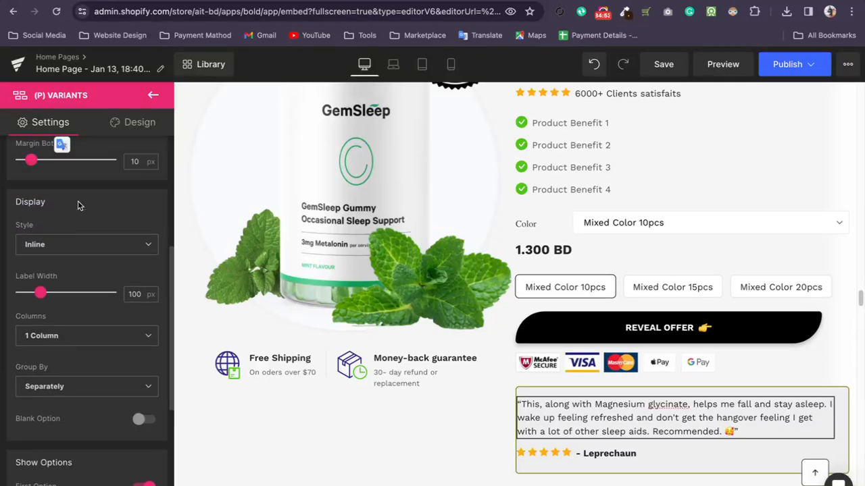
Set the Variants element's display style back to Default.
scroll(78, 206, up, 1)
click(90, 271)
click(67, 305)
click(66, 273)
click(65, 273)
click(66, 273)
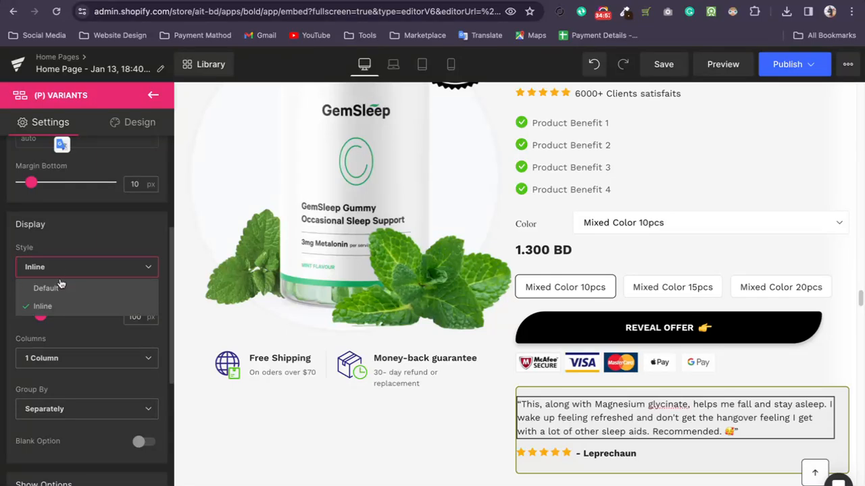
click(46, 288)
scroll(106, 269, up, 3)
scroll(95, 297, down, 1)
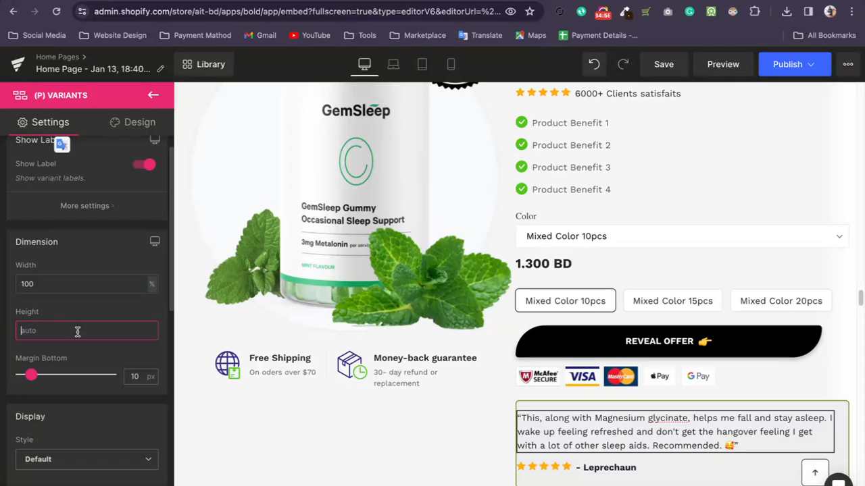
Set the font weight of the Variants label to Semi Thin 200 and close the additional label settings.
scroll(108, 277, up, 1)
click(101, 229)
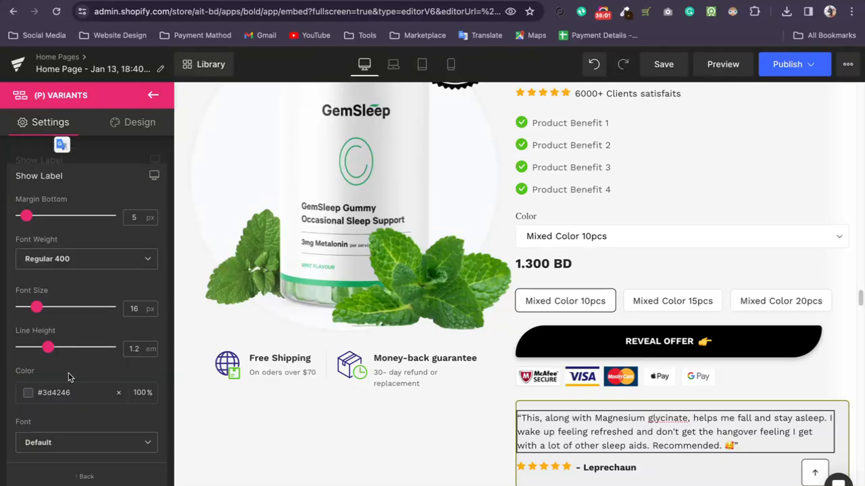
click(93, 264)
click(69, 296)
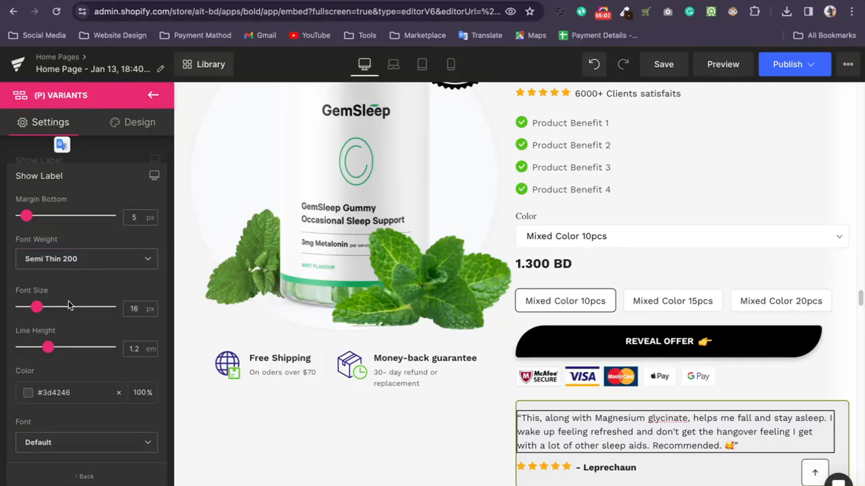
click(154, 149)
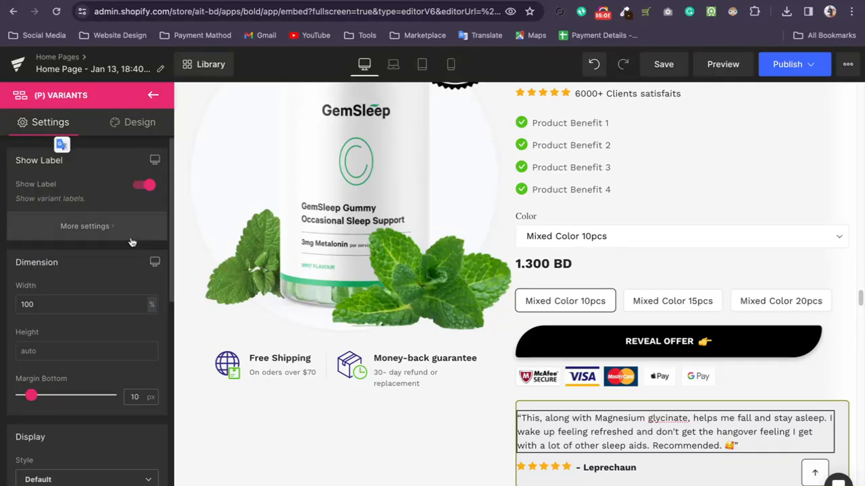
View the choices of the Variants element's Color dropdown without changing the selection, and return to the element list.
click(734, 236)
click(610, 203)
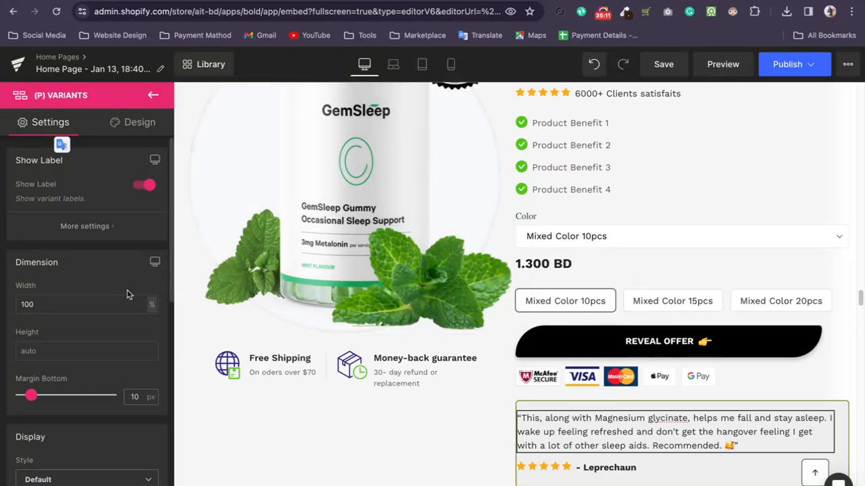
scroll(101, 270, down, 4)
click(155, 97)
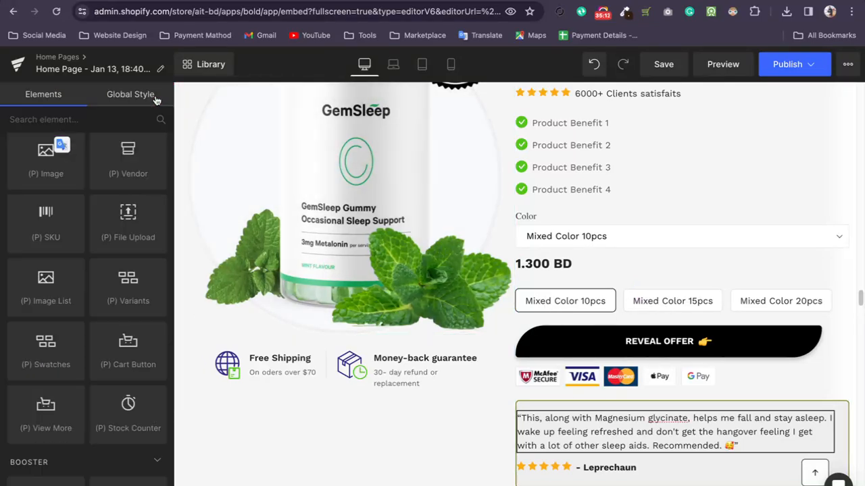
Add a (P) Cart Button element below the black Reveal Offer button and return to the element list.
scroll(54, 284, down, 3)
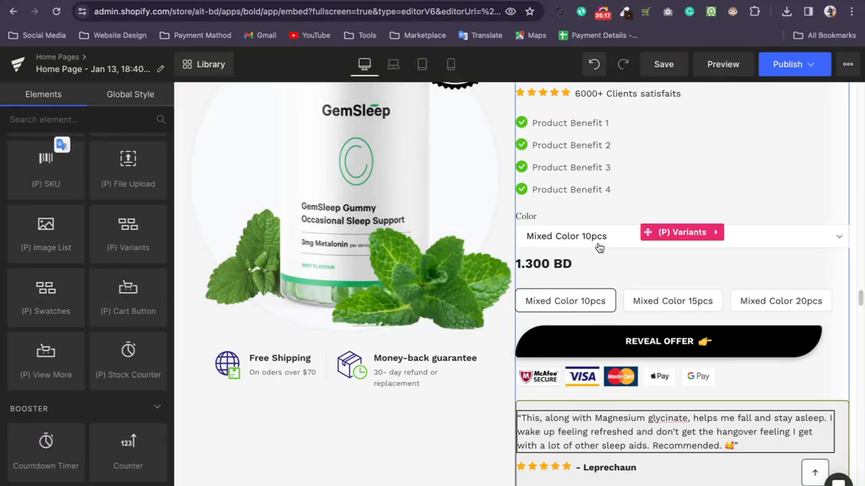
scroll(128, 297, down, 1)
drag(128, 277, 620, 371)
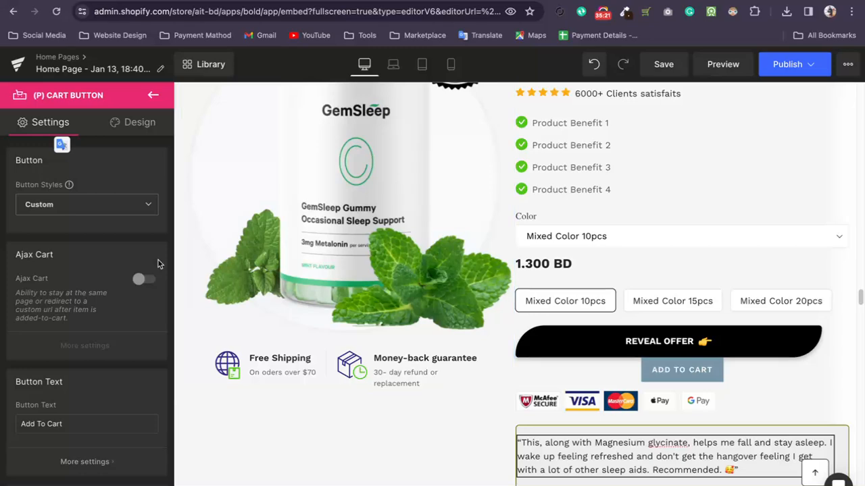
click(153, 96)
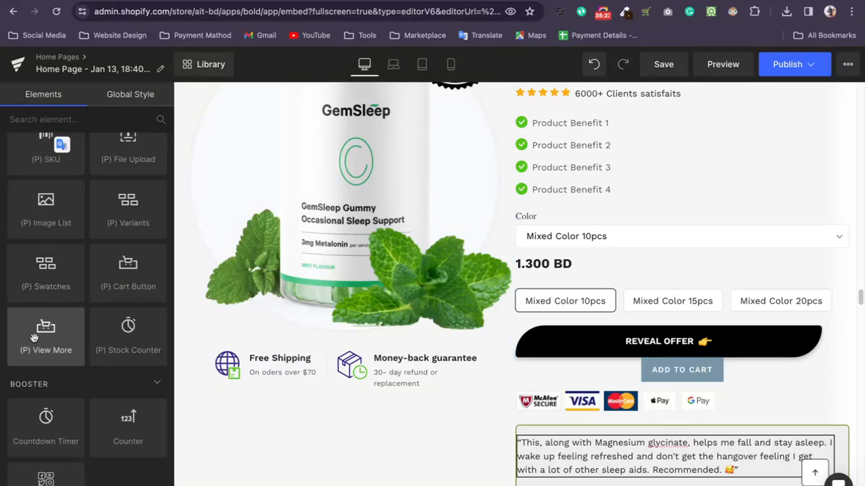
Add a (P) Stock Counter element between the GemSleep product's price and swatches, and review its message and display settings.
scroll(87, 334, down, 4)
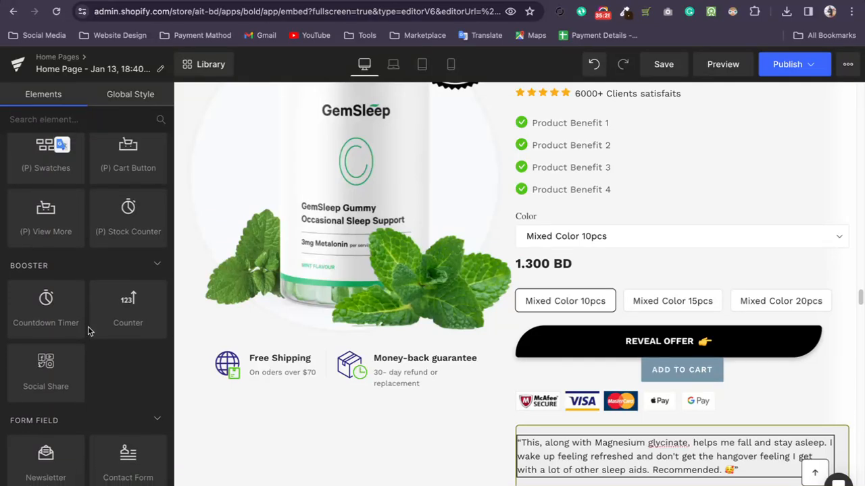
drag(128, 215, 614, 266)
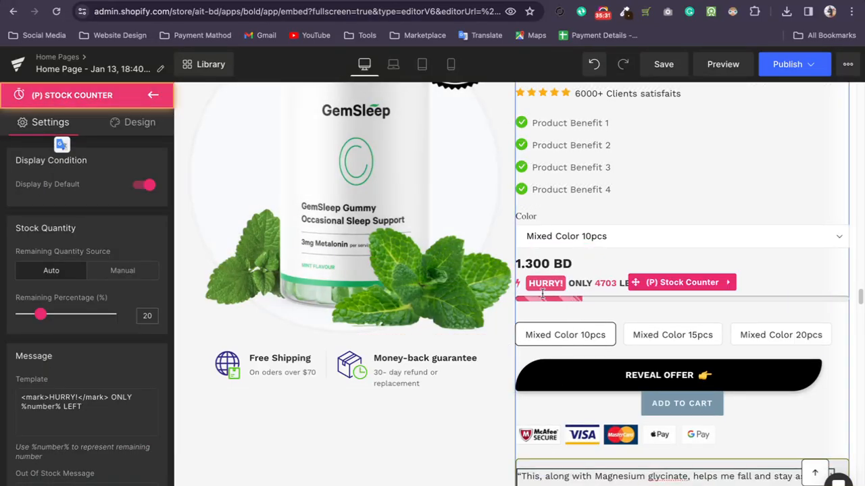
scroll(107, 370, down, 1)
scroll(106, 369, down, 10)
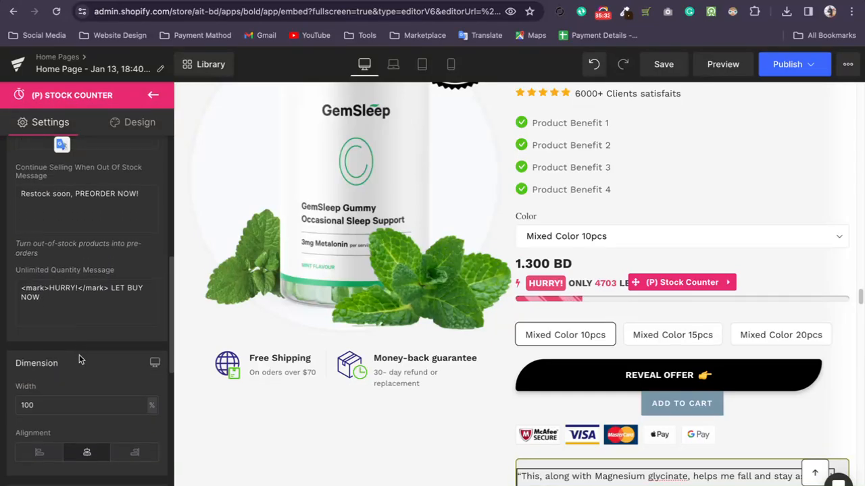
scroll(78, 395, down, 3)
scroll(88, 378, up, 12)
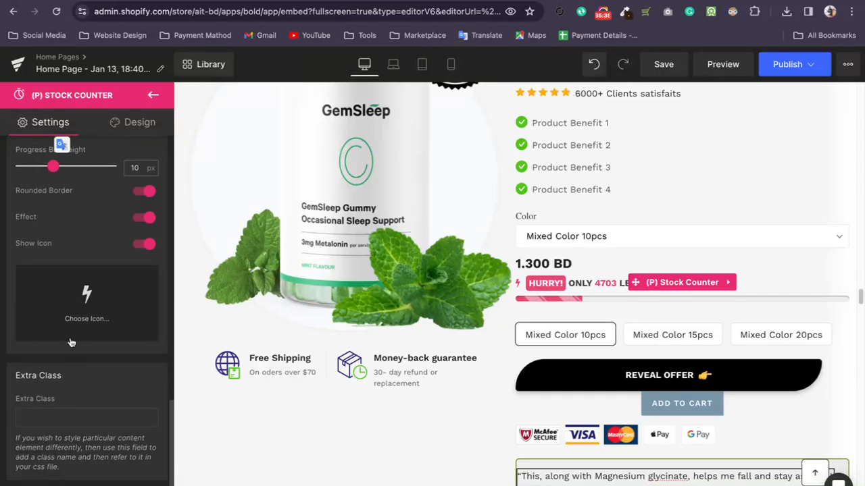
Try a manual quantity source for the stock counter with a remaining quantity of 10.
click(116, 273)
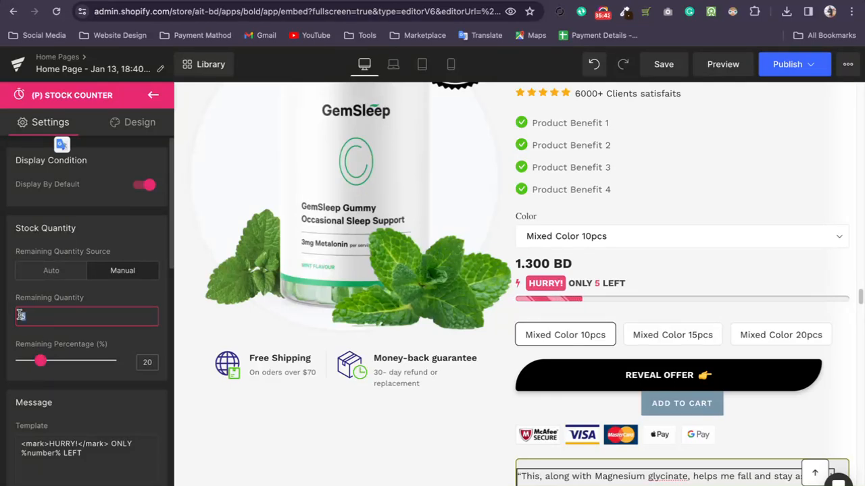
text(10)
click(17, 240)
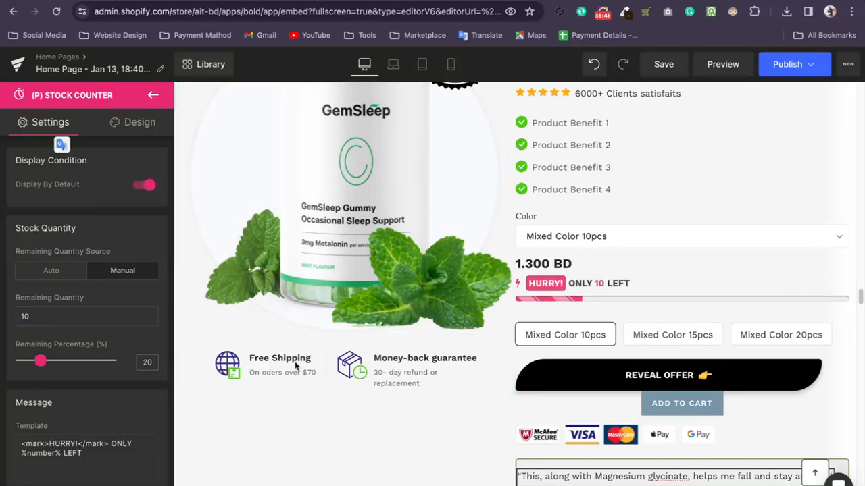
scroll(59, 352, down, 2)
scroll(54, 310, up, 2)
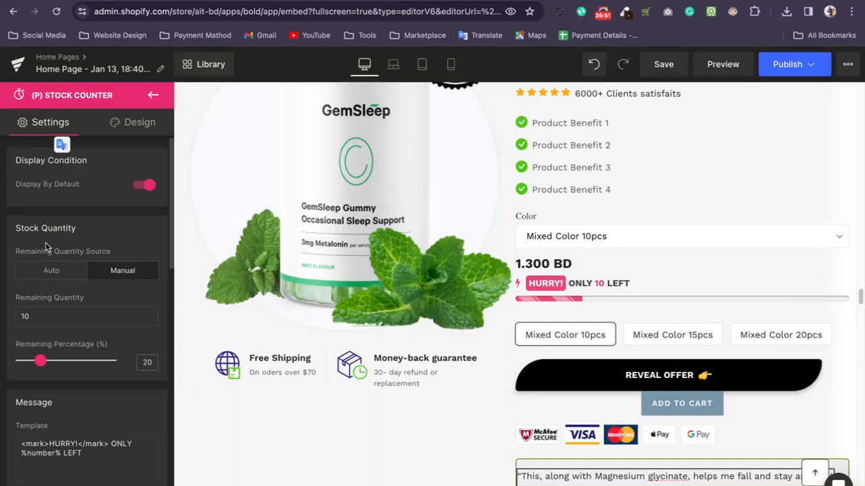
Set the stock counter's remaining quantity source back to Auto and look through its message, dimension and display settings.
click(46, 272)
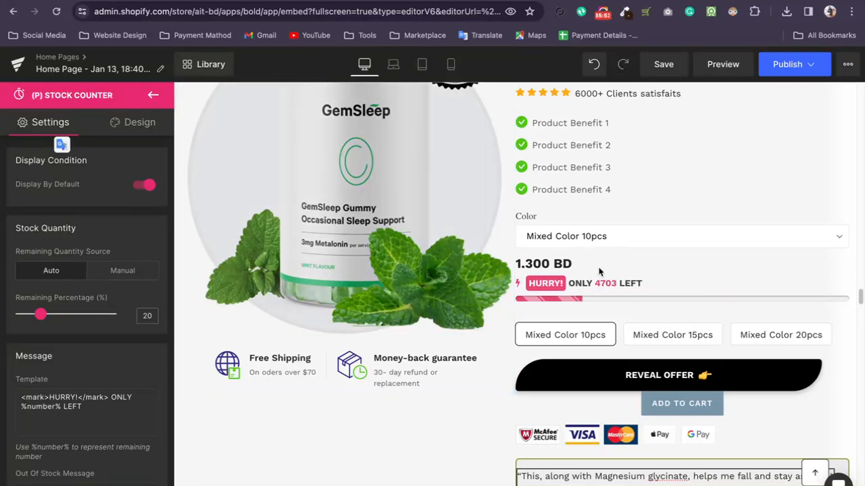
scroll(74, 311, down, 6)
scroll(74, 267, up, 5)
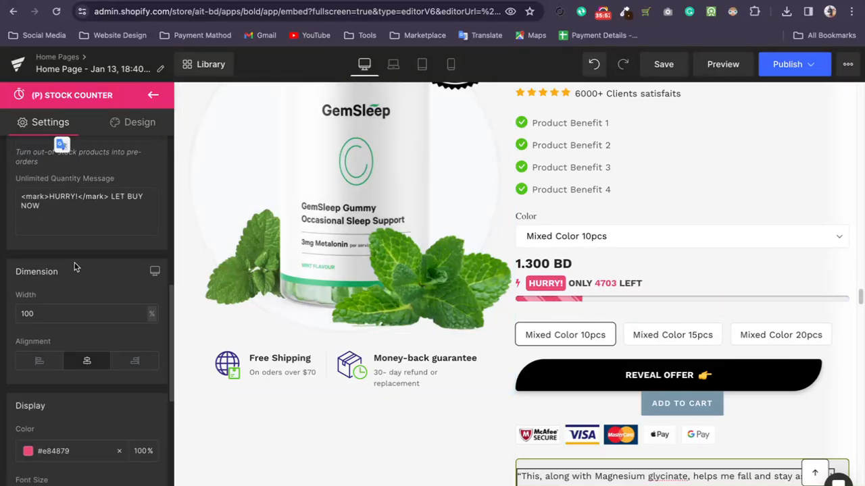
Set the stock counter's display color to black (#000000) and return to the element list.
scroll(78, 258, up, 3)
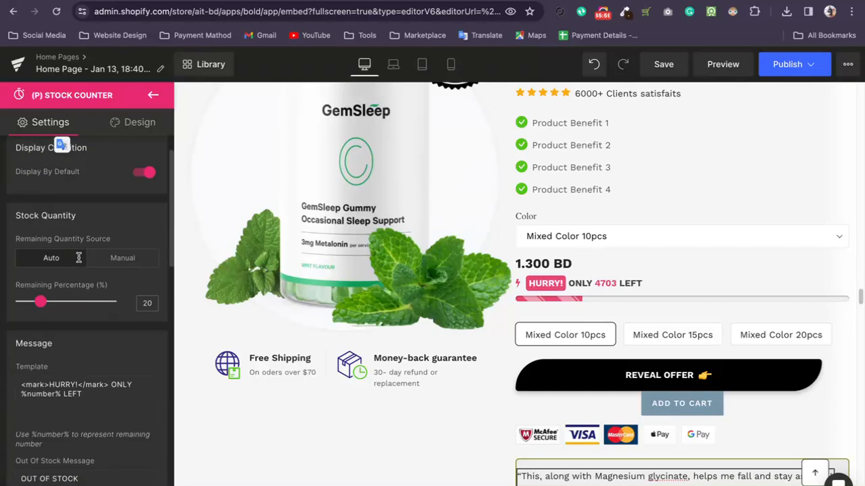
scroll(79, 260, down, 8)
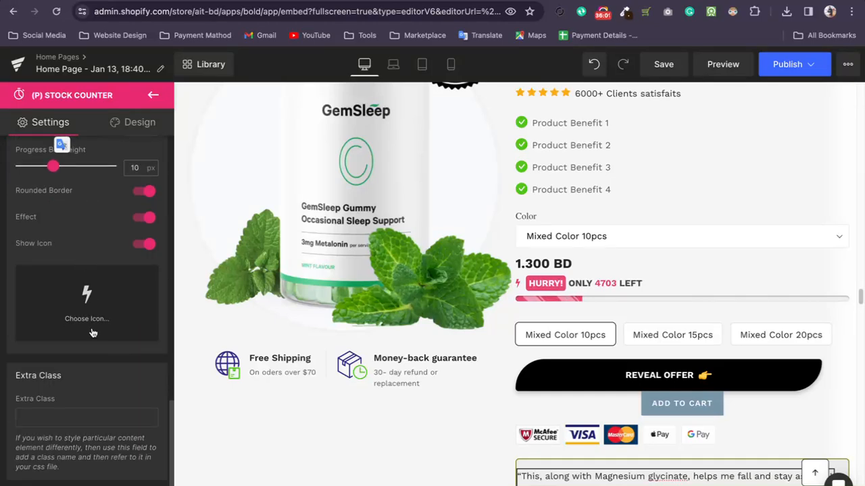
scroll(81, 344, up, 4)
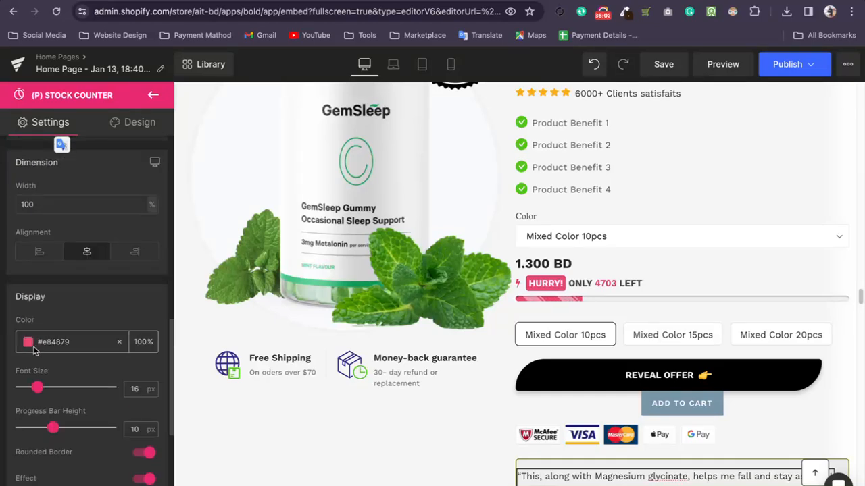
click(29, 343)
drag(59, 250, 21, 269)
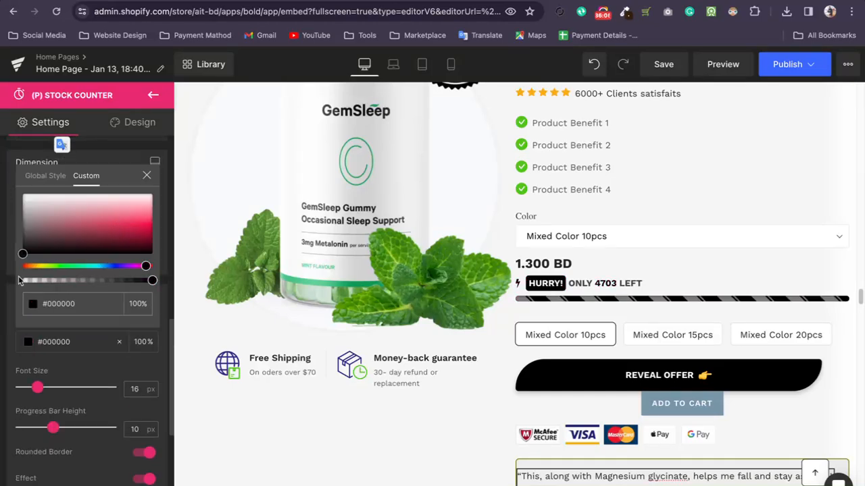
click(27, 392)
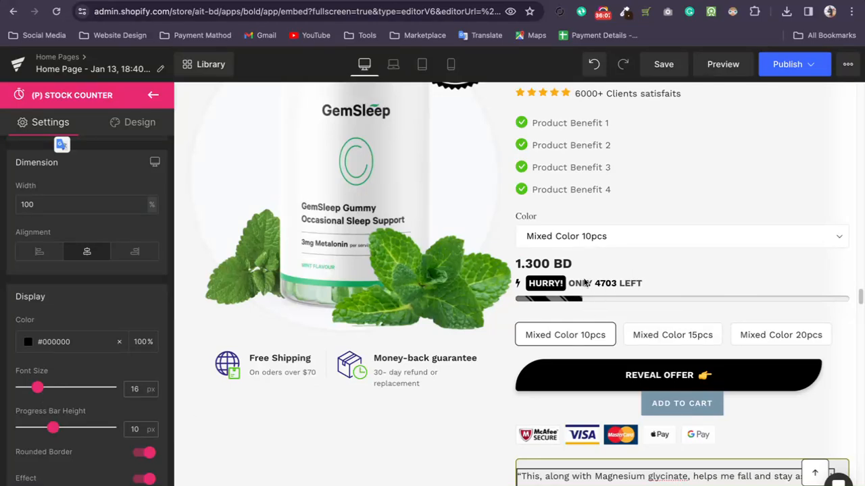
scroll(88, 277, up, 5)
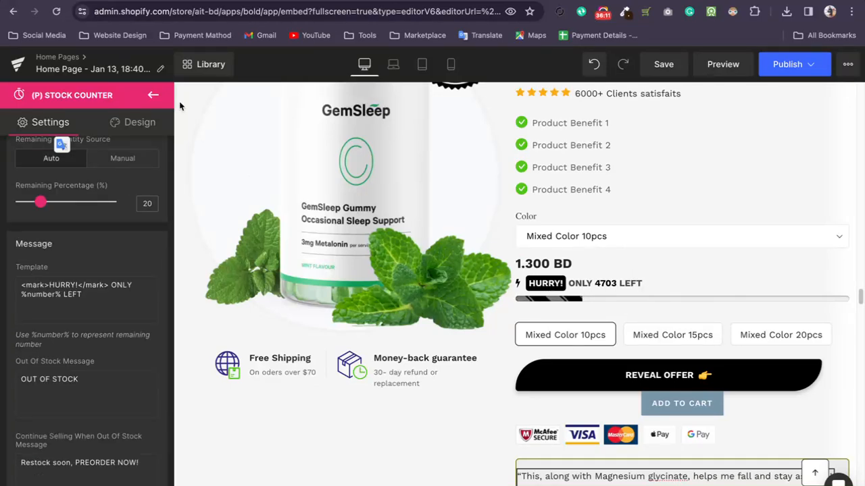
click(148, 95)
Add a Counter element between the stock counter and the product swatches, clear its $ pre text, and return to the element list.
scroll(131, 236, down, 3)
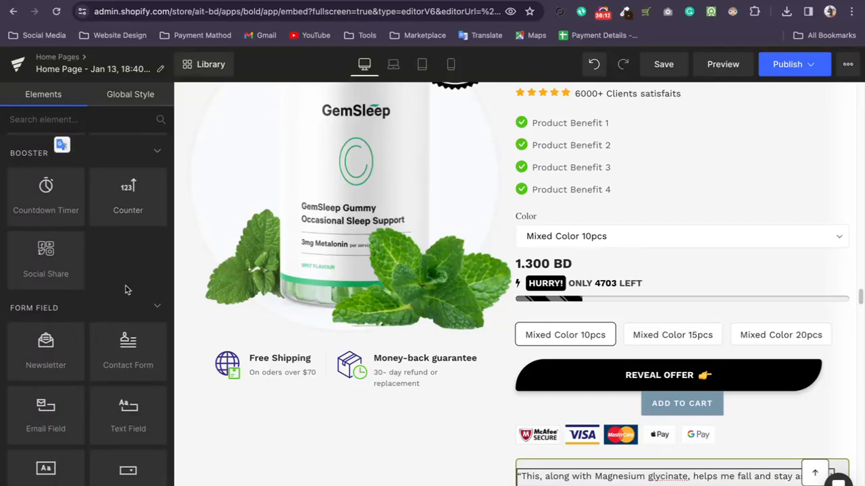
drag(114, 203, 554, 311)
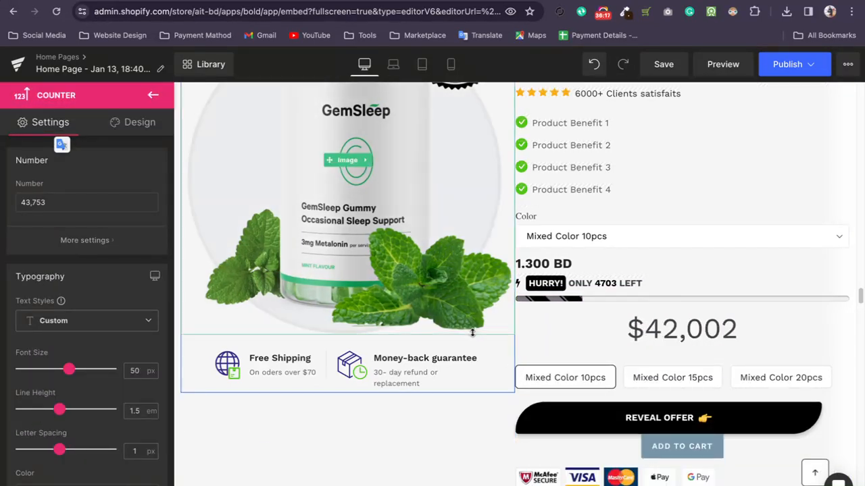
click(88, 241)
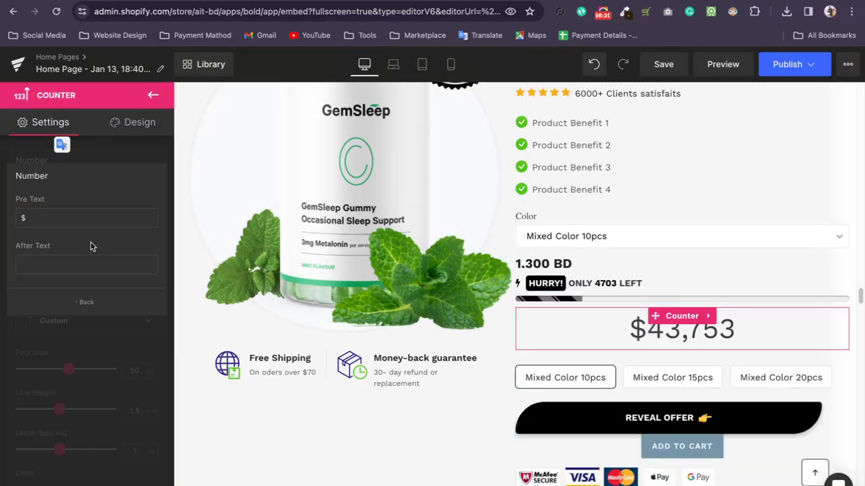
click(58, 216)
key(BackSpace)
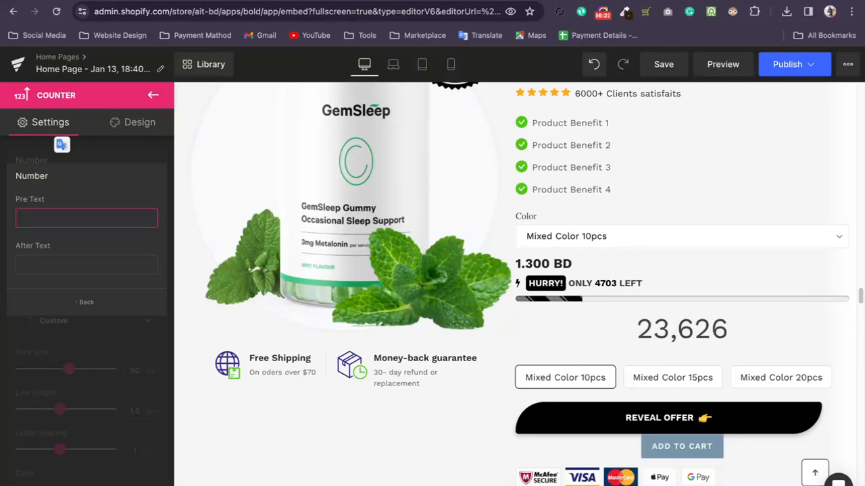
click(87, 302)
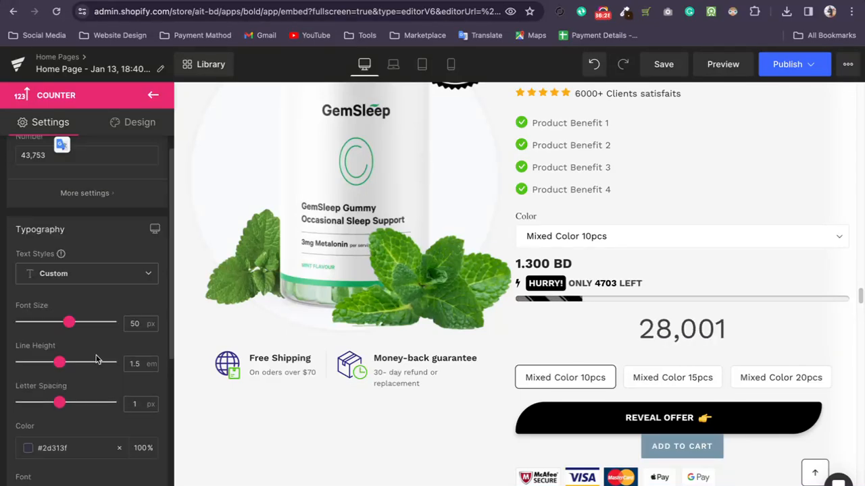
scroll(95, 358, down, 5)
scroll(96, 338, up, 5)
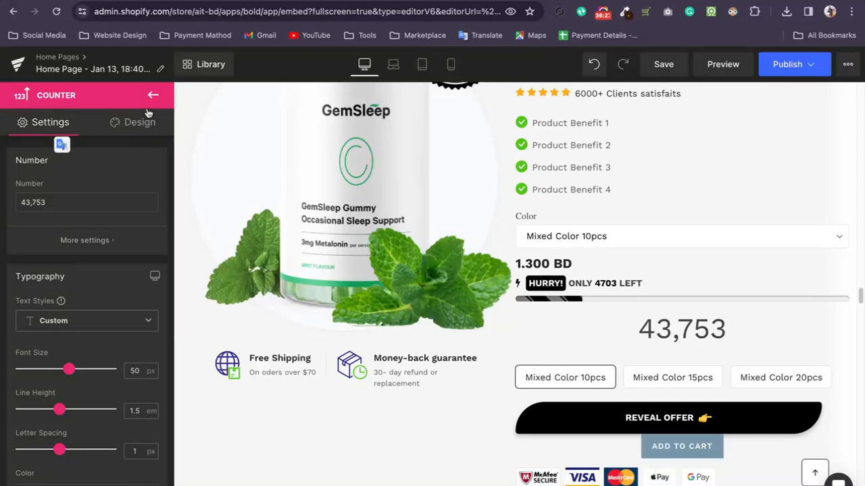
click(150, 101)
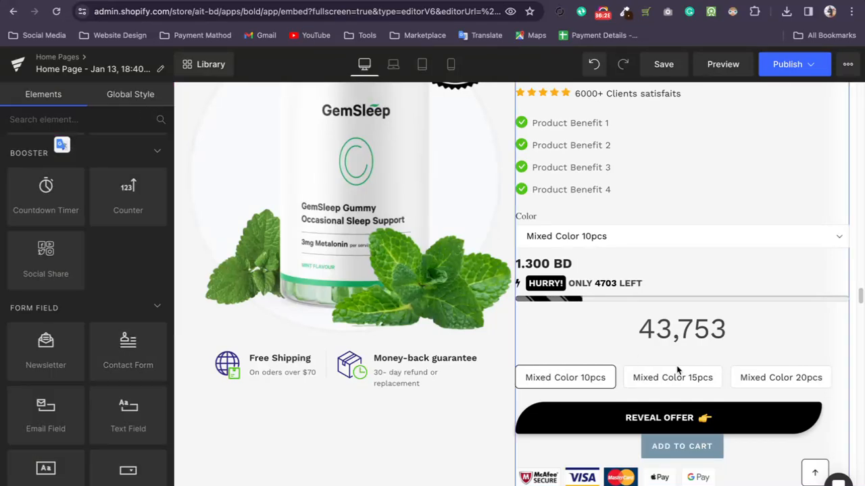
Delete the Counter element above the product swatches.
click(679, 329)
click(711, 318)
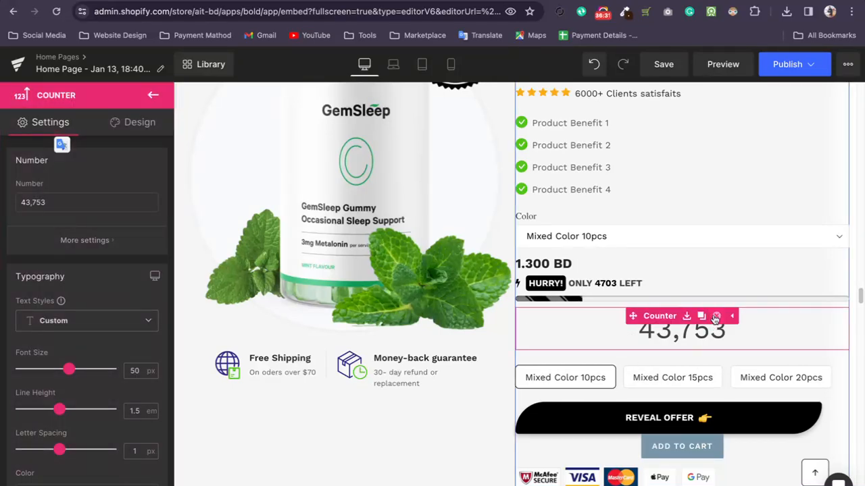
click(717, 316)
Add a Social Share element between the product swatches and the black Reveal Offer button.
scroll(115, 284, down, 3)
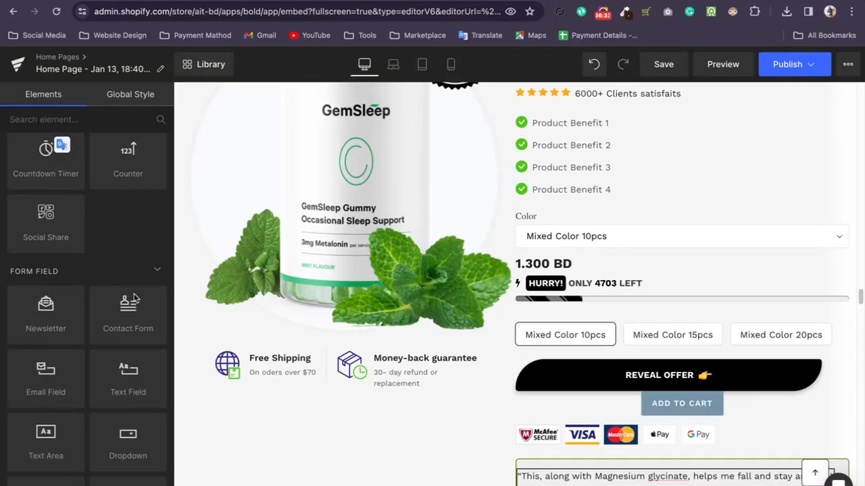
scroll(134, 294, up, 2)
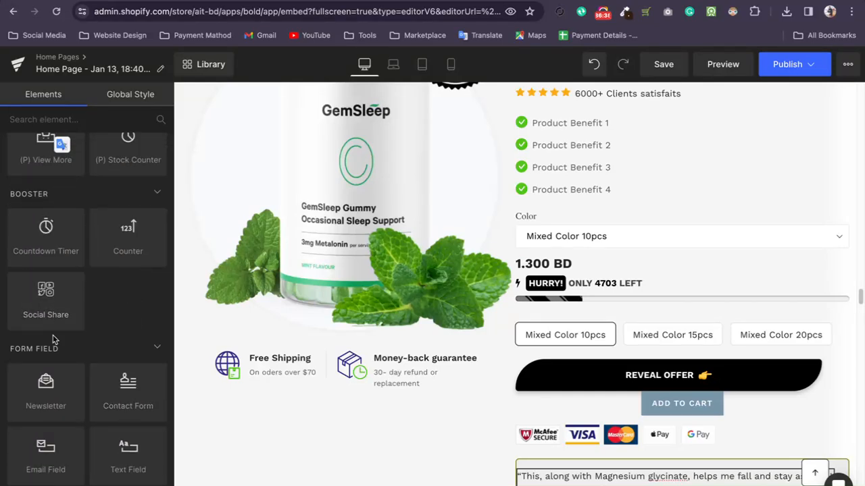
scroll(78, 298, down, 2)
drag(46, 172, 586, 356)
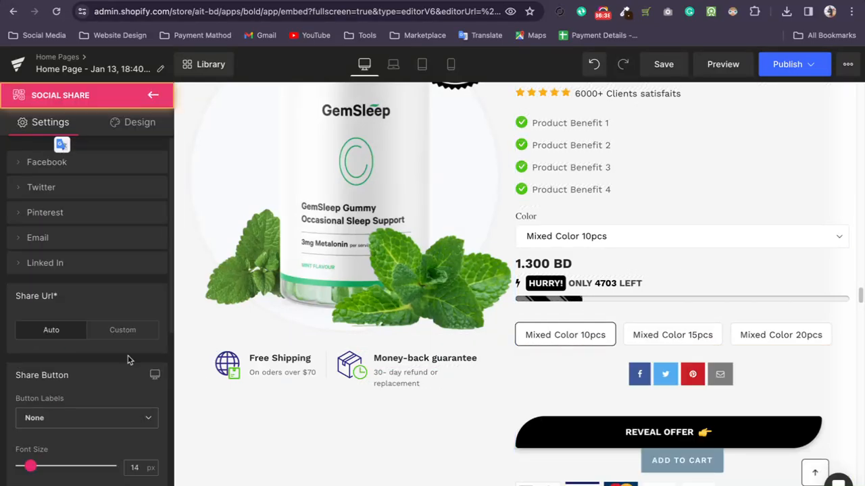
Review the Social Share element's Facebook settings, return to the element list and inspect the share icons on the page.
click(25, 165)
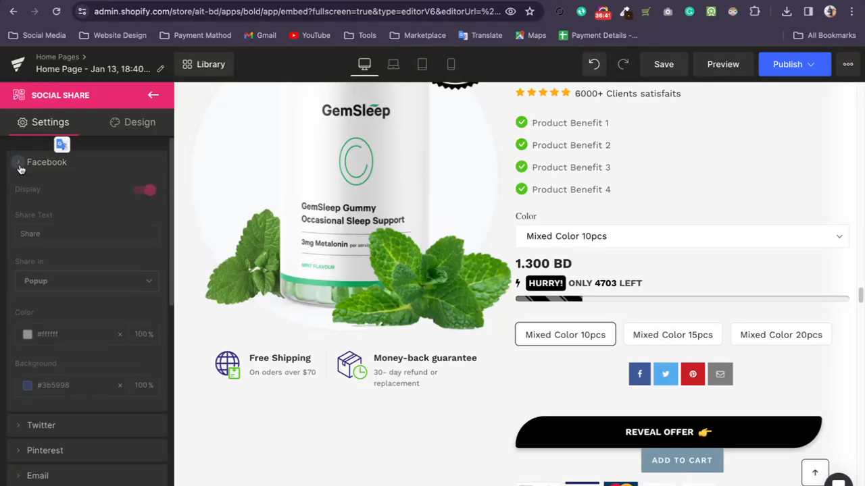
scroll(54, 290, down, 3)
scroll(68, 284, up, 3)
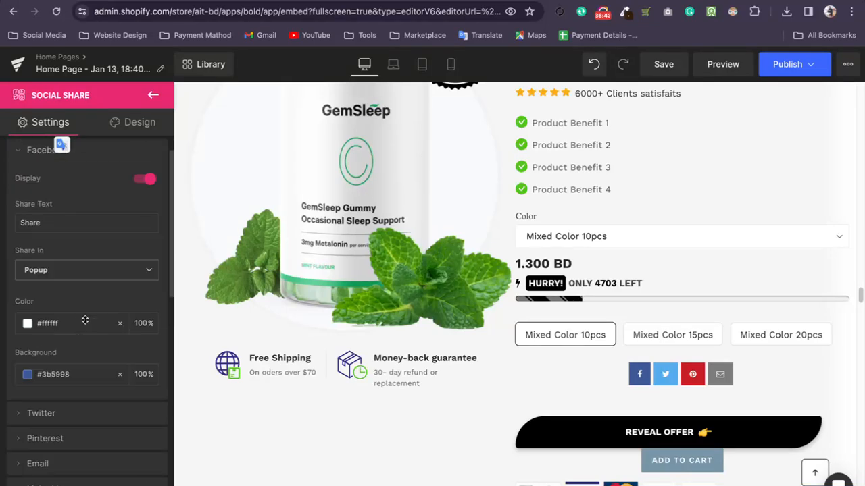
click(21, 164)
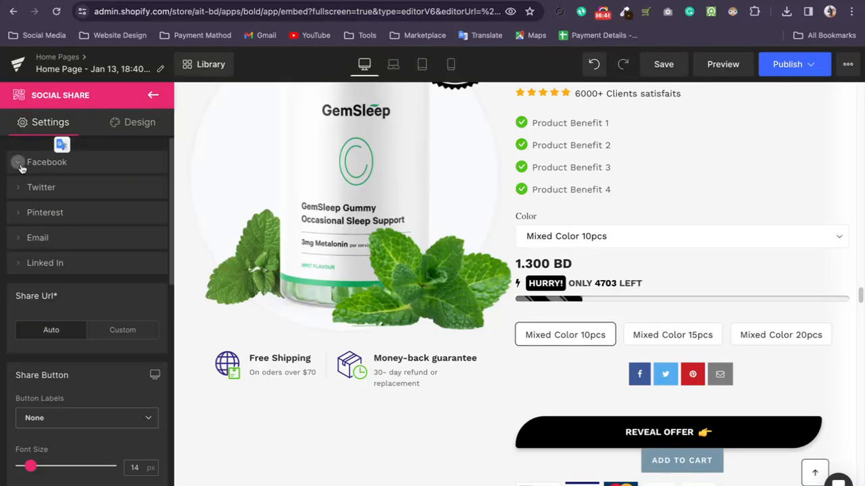
click(154, 97)
scroll(68, 203, up, 3)
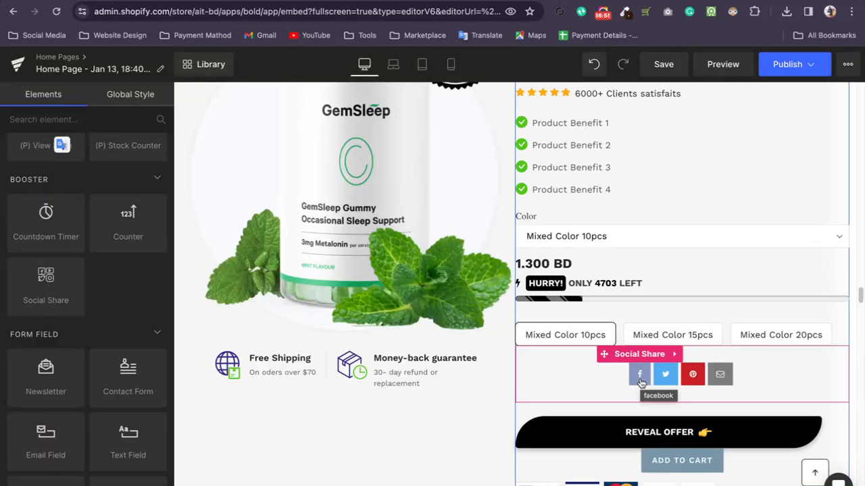
Add a Text Area element between the social share icons and the Reveal Offer button, enter sample text in it, and return to the element list.
scroll(119, 291, down, 2)
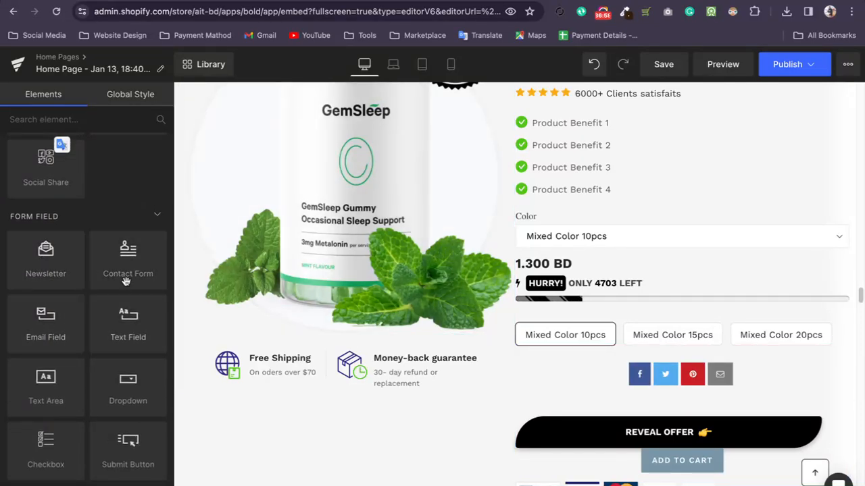
scroll(139, 270, down, 1)
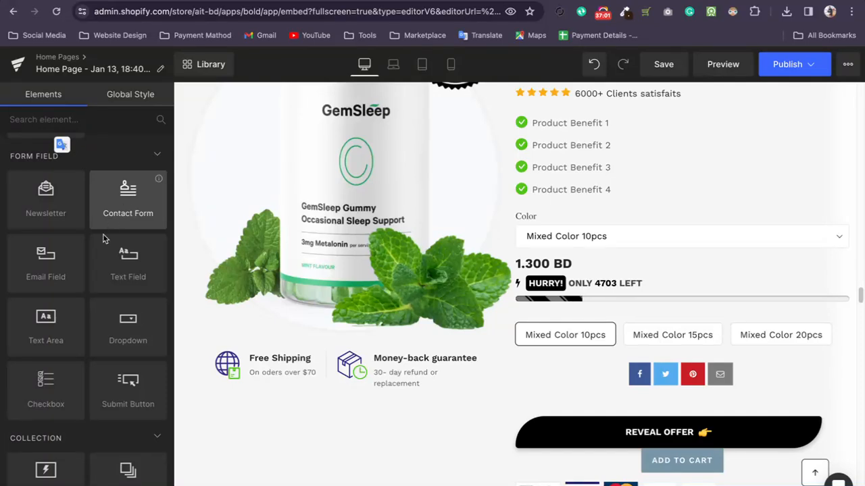
scroll(68, 256, down, 2)
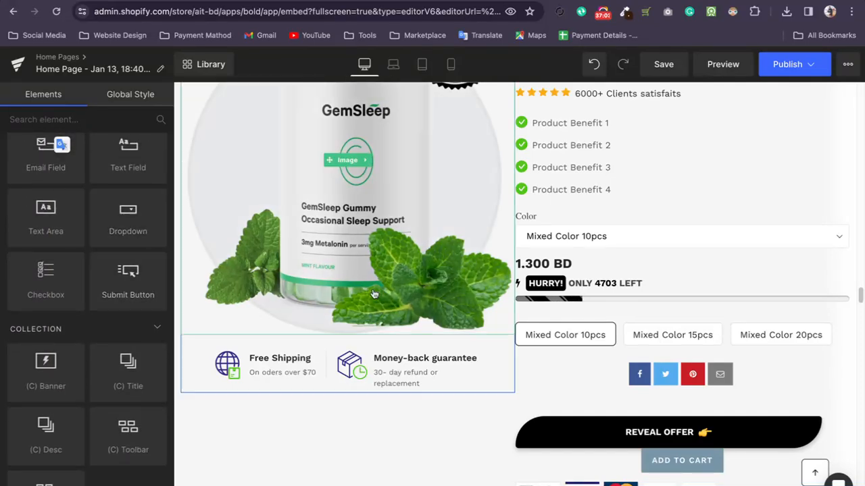
scroll(306, 273, down, 2)
scroll(45, 247, up, 1)
drag(53, 242, 552, 321)
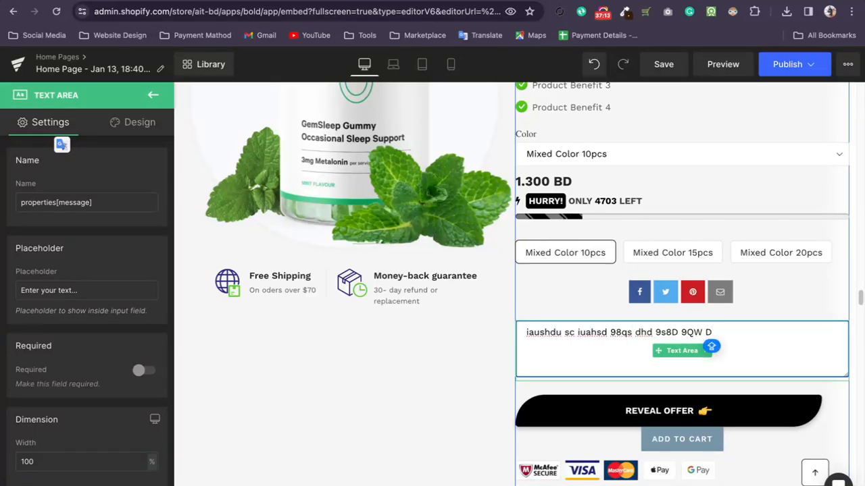
scroll(350, 324, up, 6)
scroll(700, 293, down, 9)
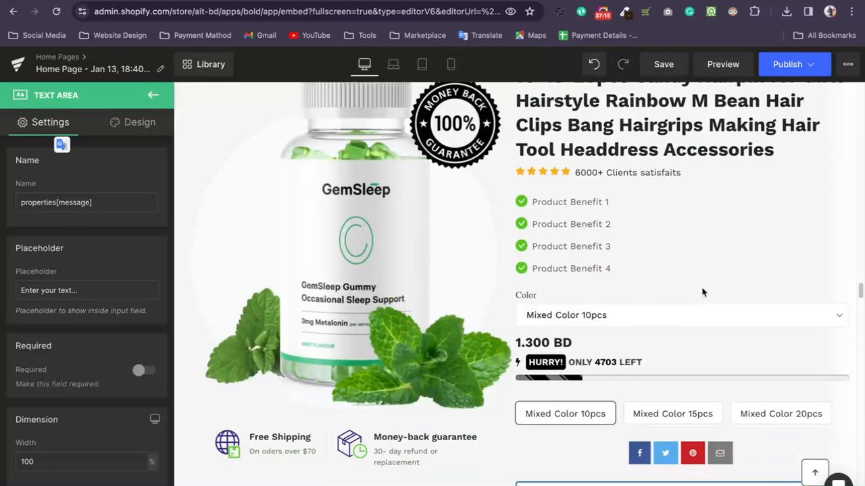
click(151, 99)
Add a Checkbox element below the payment icons, try ticking it, review its settings, and return to the element list.
scroll(102, 270, down, 1)
scroll(100, 269, down, 2)
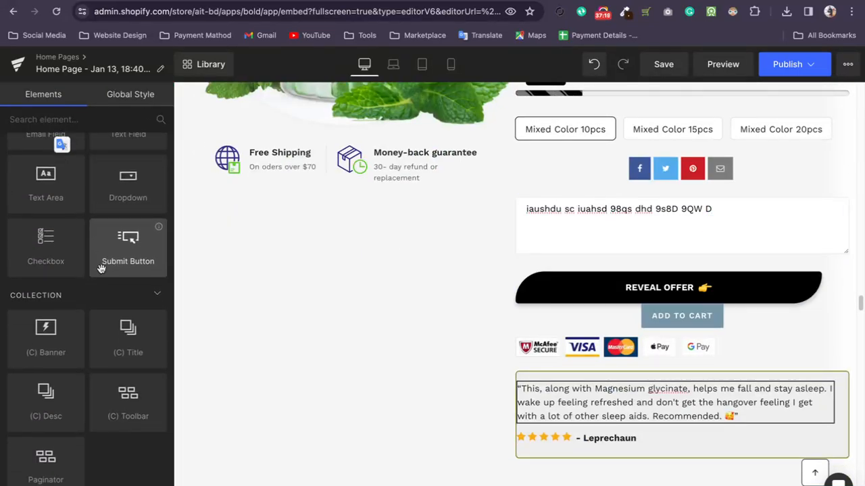
drag(45, 226, 554, 367)
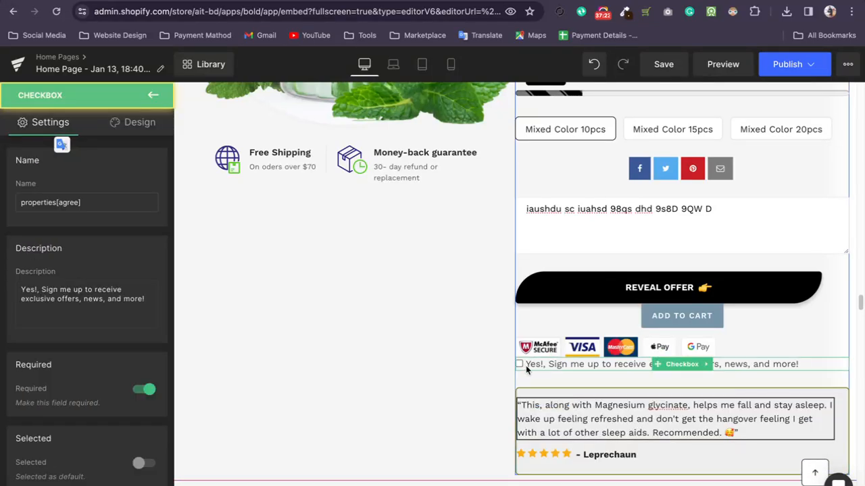
click(519, 365)
click(519, 366)
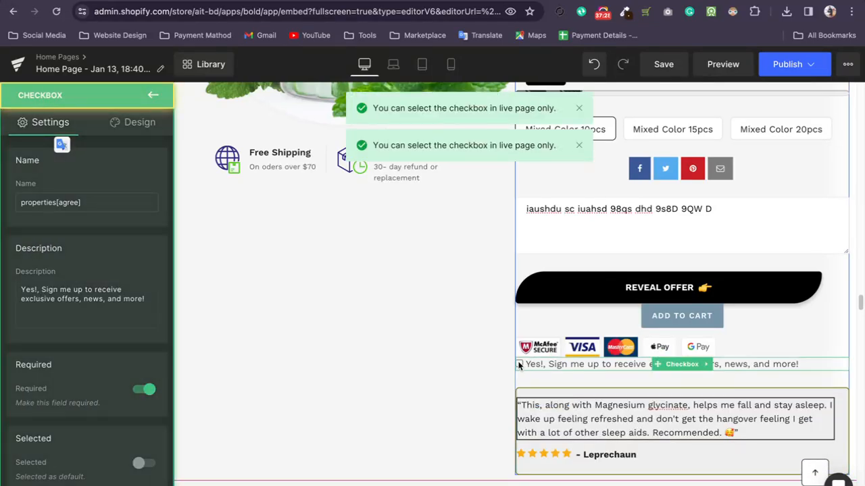
scroll(72, 341, down, 3)
scroll(73, 341, up, 3)
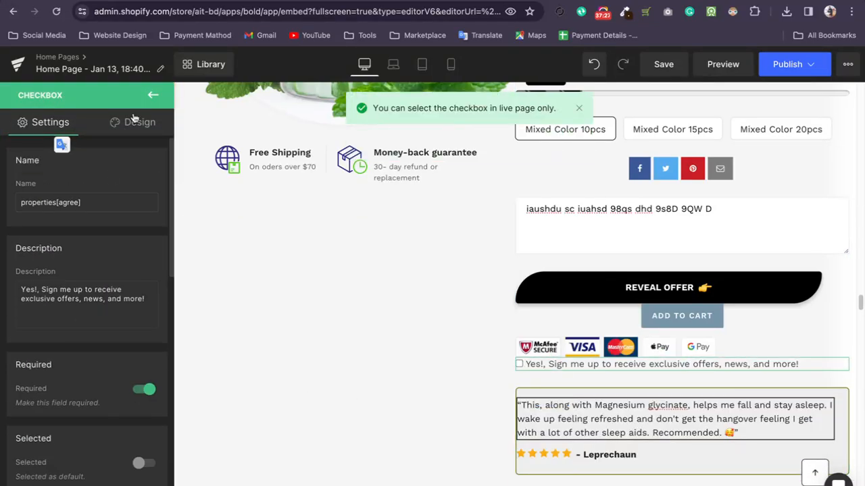
click(152, 96)
Try to add a Paginator element near the payment icons in the GemSleep product section.
scroll(125, 310, down, 3)
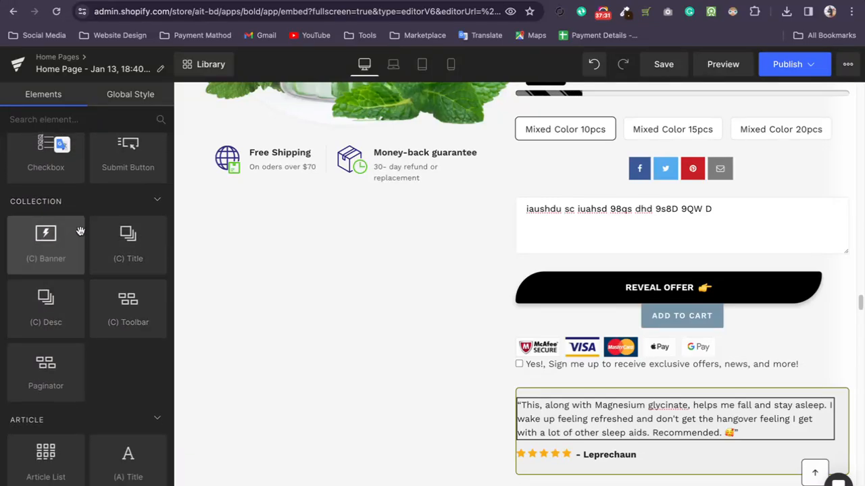
scroll(121, 304, down, 2)
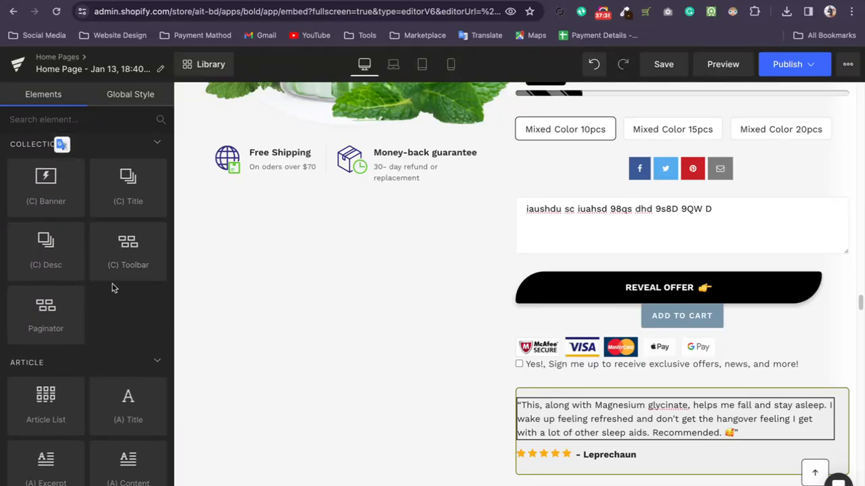
scroll(115, 286, down, 1)
drag(46, 274, 555, 334)
scroll(371, 337, down, 5)
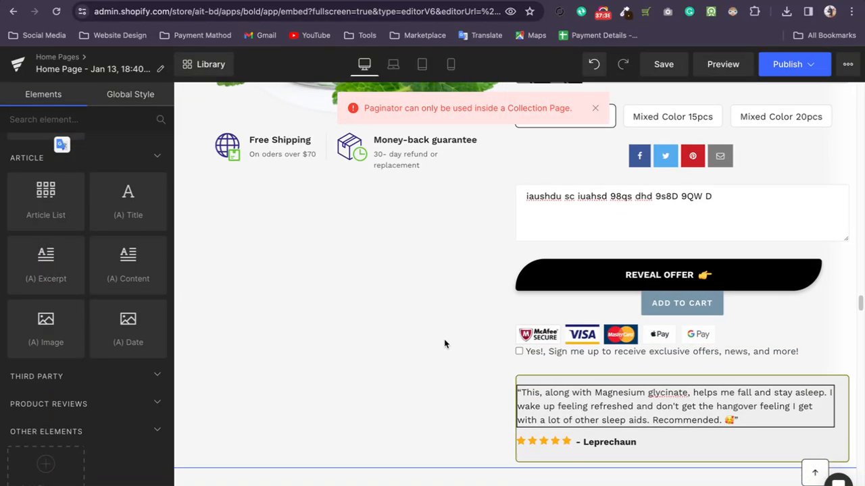
scroll(81, 325, up, 4)
scroll(81, 324, up, 1)
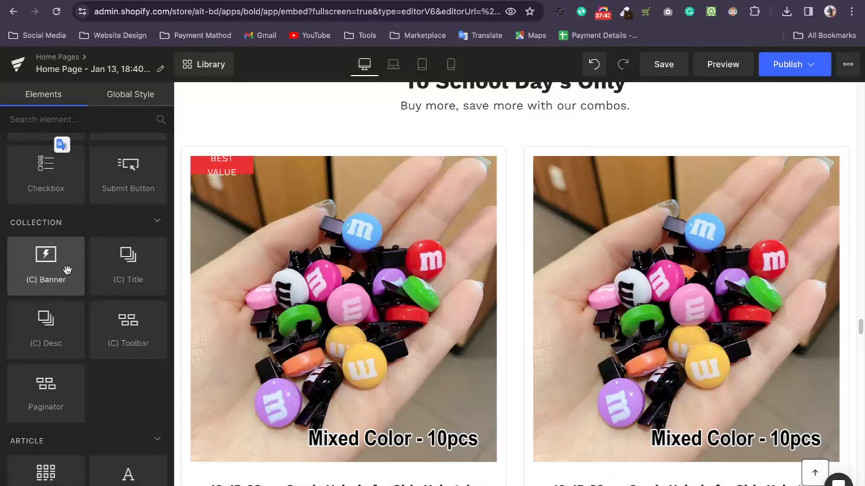
scroll(490, 344, down, 10)
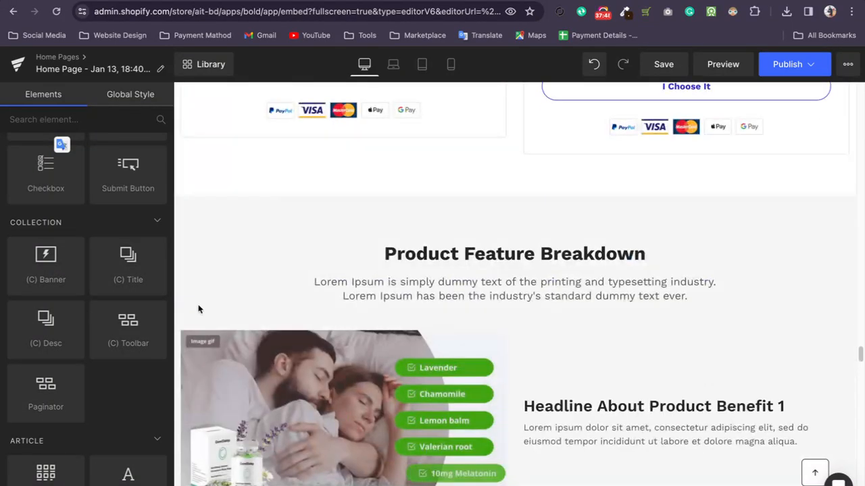
Try to add a Collection Banner element above the Product Feature Breakdown section.
drag(51, 270, 433, 181)
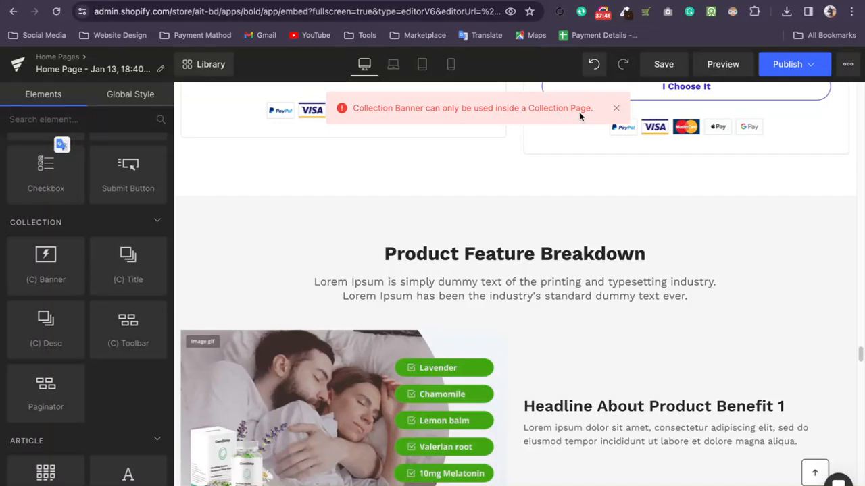
Add an Article List element between the Buy more & save offers and the Comparison Table Headline section.
scroll(112, 304, down, 5)
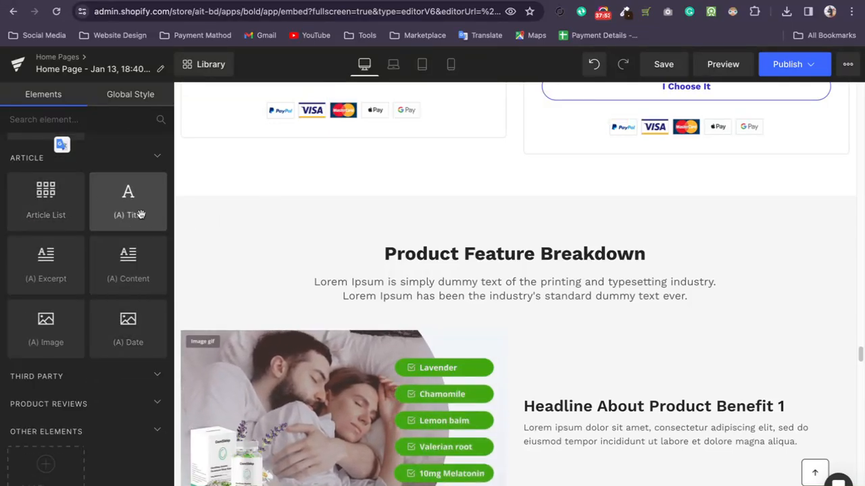
scroll(531, 307, down, 9)
scroll(532, 310, down, 10)
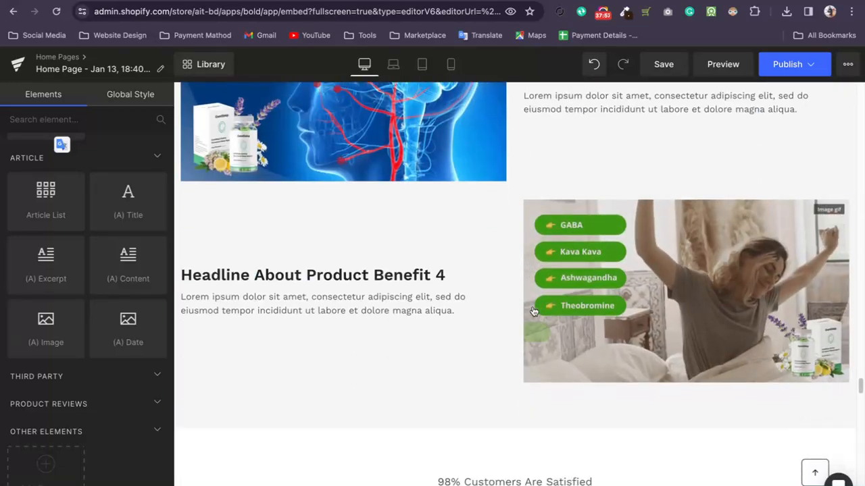
scroll(532, 311, down, 6)
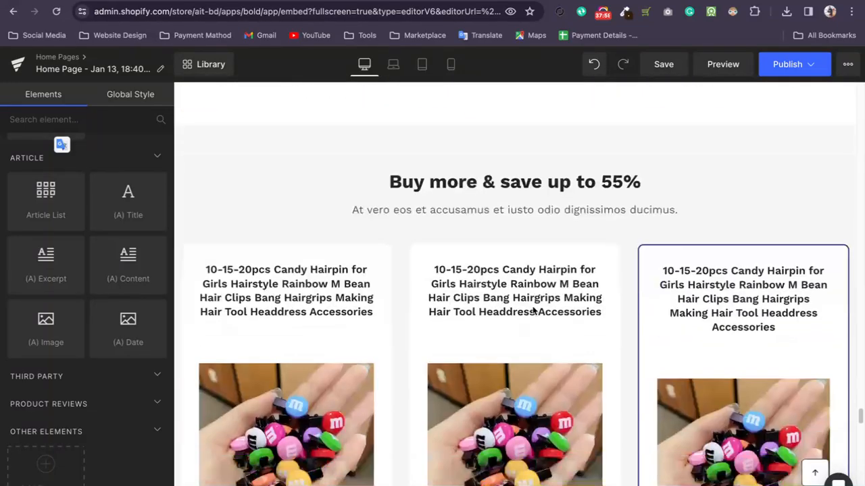
scroll(428, 287, down, 6)
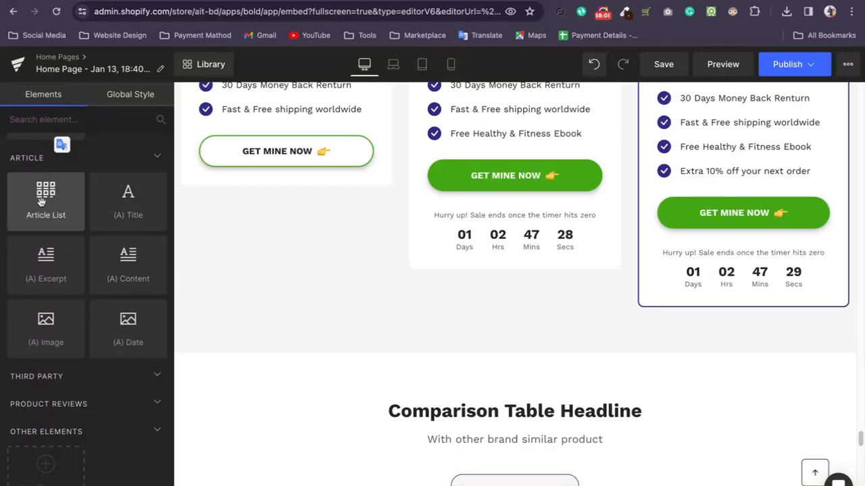
drag(42, 200, 435, 350)
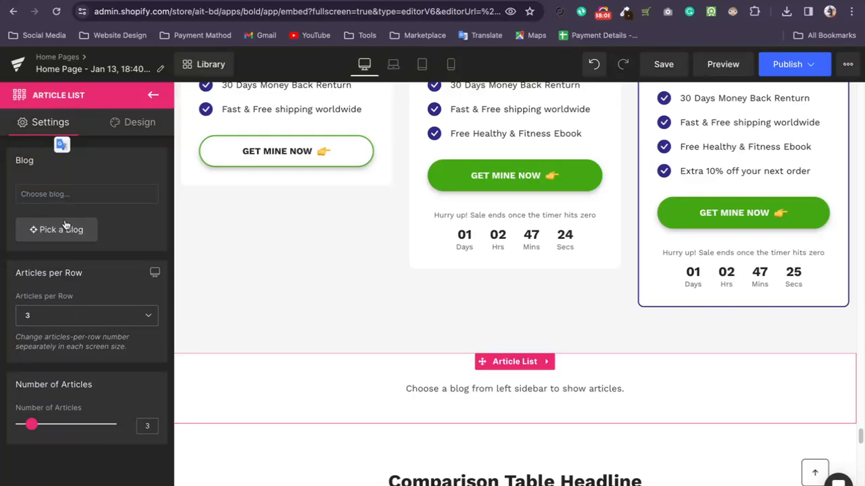
Link the Article List to the News blog, check it on the page, and return to the element list.
click(65, 230)
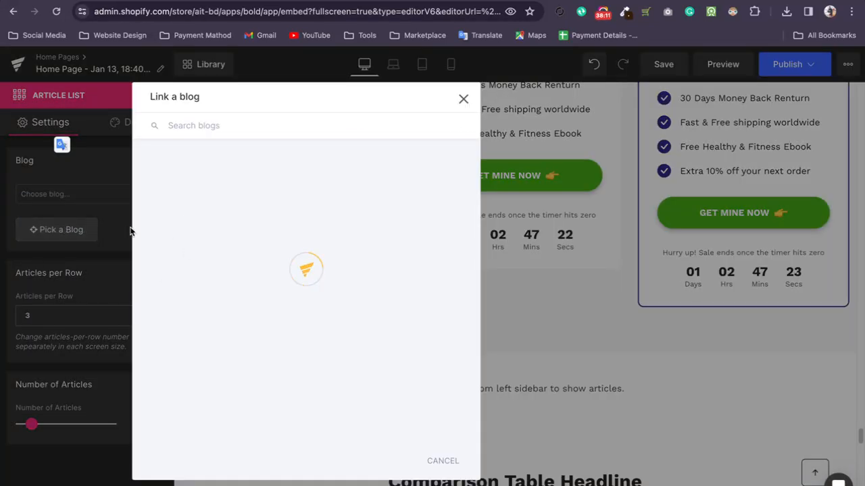
click(177, 183)
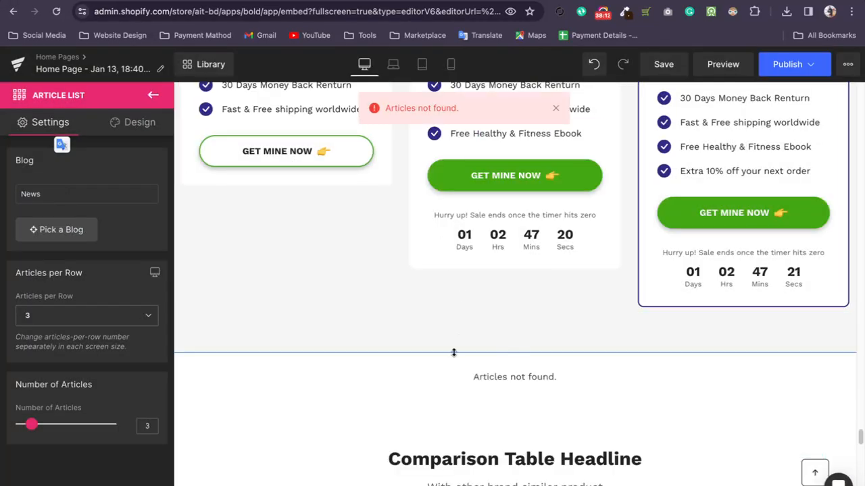
scroll(455, 353, down, 6)
scroll(303, 294, up, 8)
scroll(480, 331, down, 4)
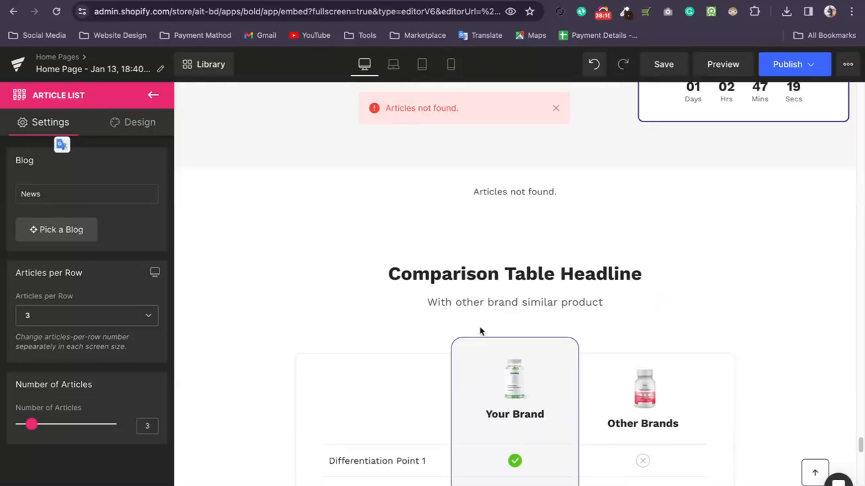
click(151, 95)
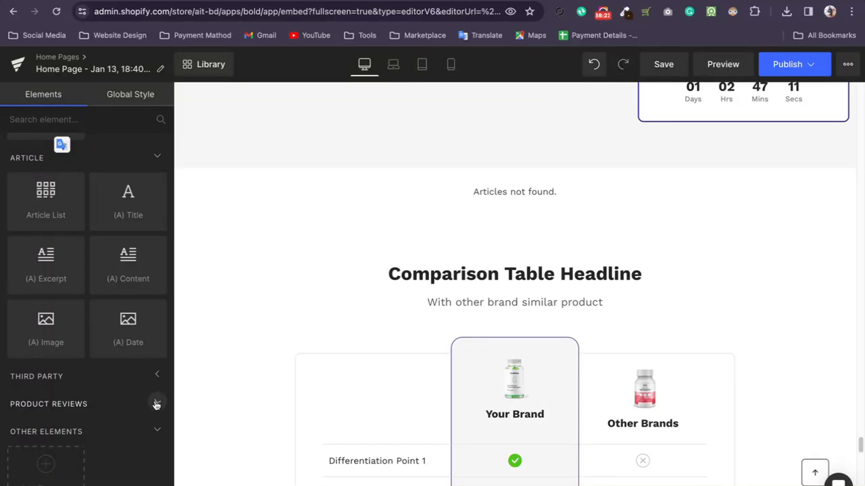
Check the Apps section in the Shopify admin and return to the Article and Third Party element categories in GemPages.
scroll(157, 431, up, 1)
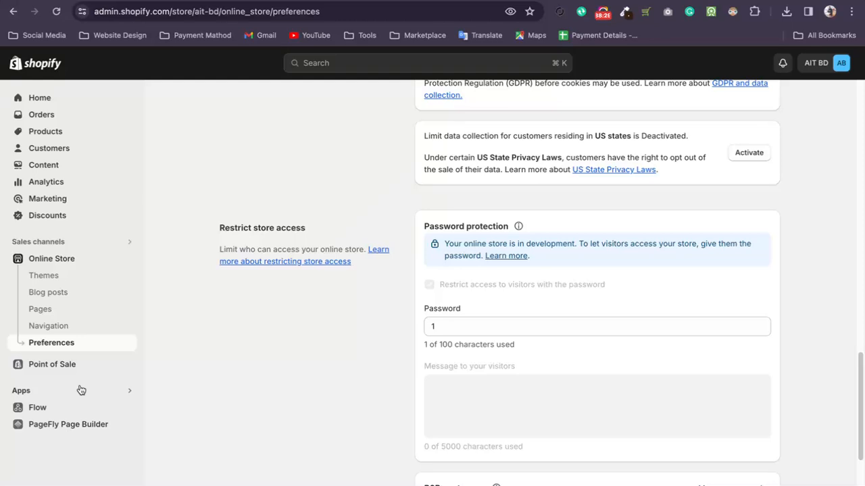
click(80, 389)
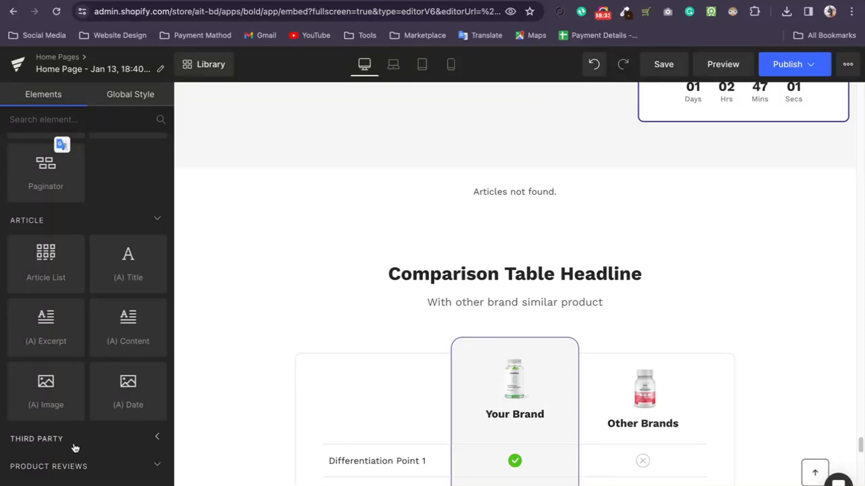
scroll(87, 284, down, 1)
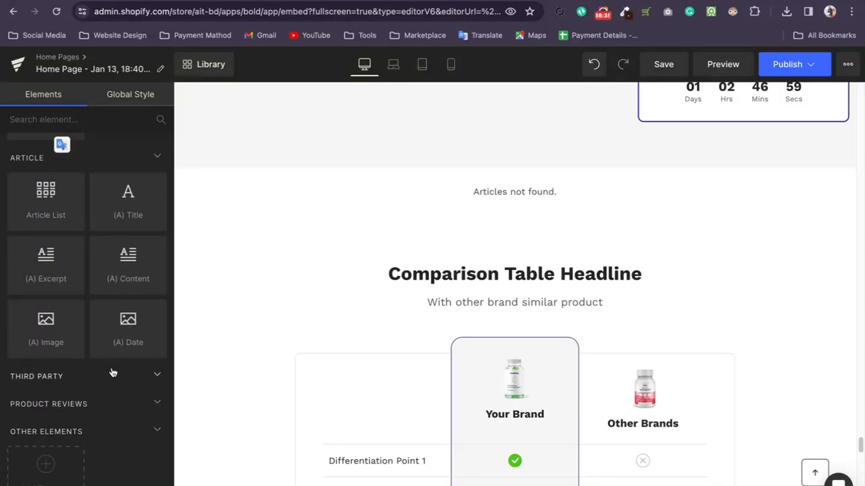
Examine the comparison table on the page and open the settings of its row.
scroll(274, 306, down, 5)
scroll(253, 289, up, 2)
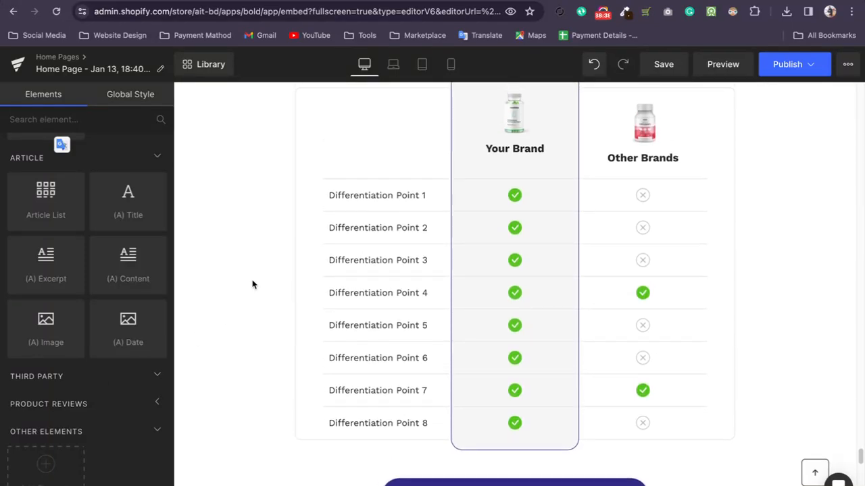
click(533, 231)
click(504, 296)
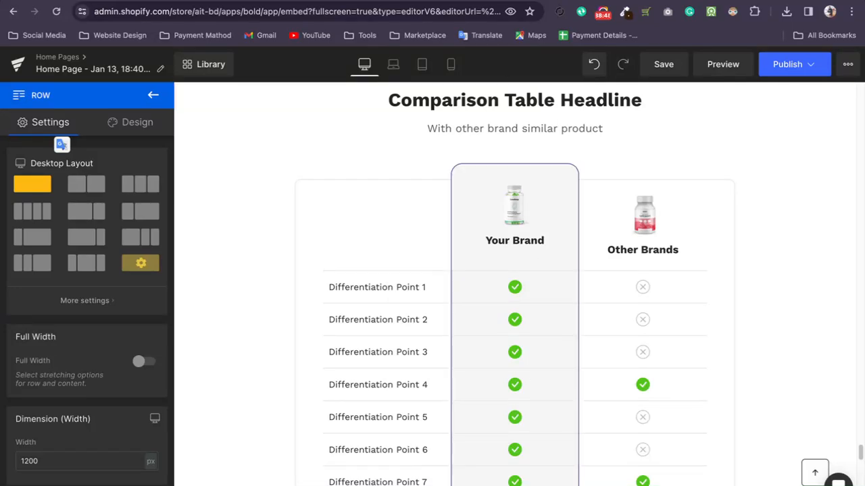
Open shrinetheme.com in a new browser tab, look through its home page, and dismiss the newsletter sign-up popup.
key(ctrl+t)
text(SIN)
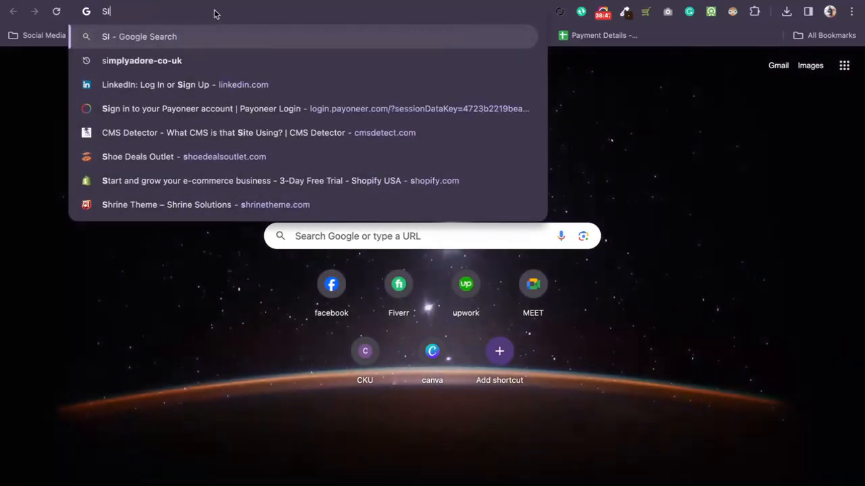
key(BackSpace)
key(BackSpace)
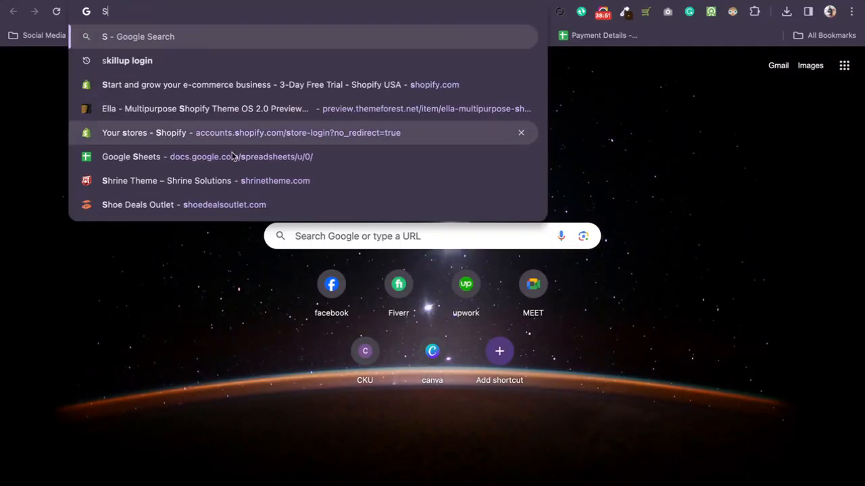
click(242, 181)
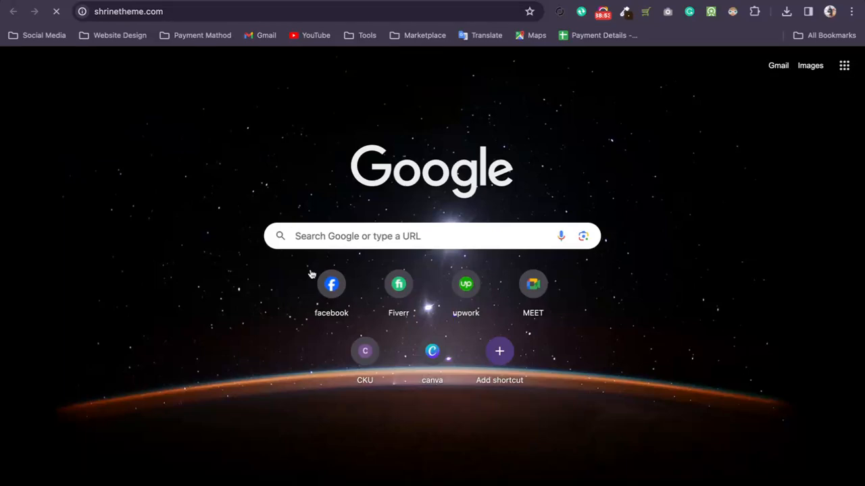
scroll(318, 313, down, 10)
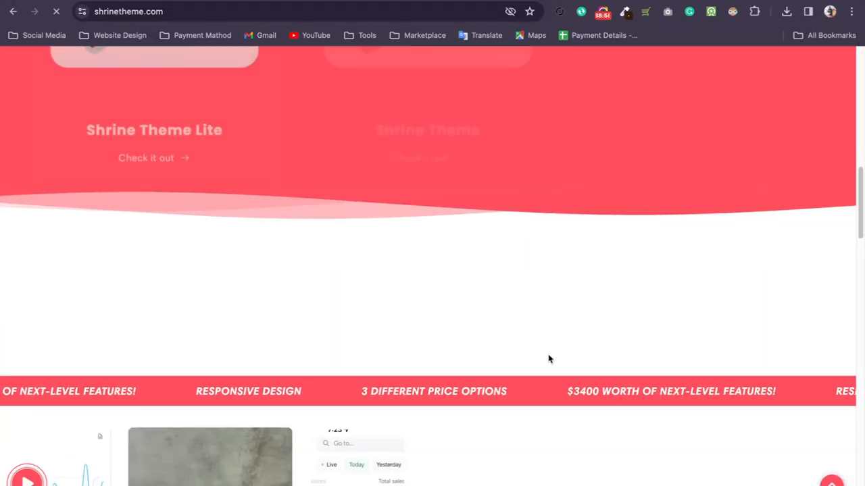
scroll(548, 358, down, 15)
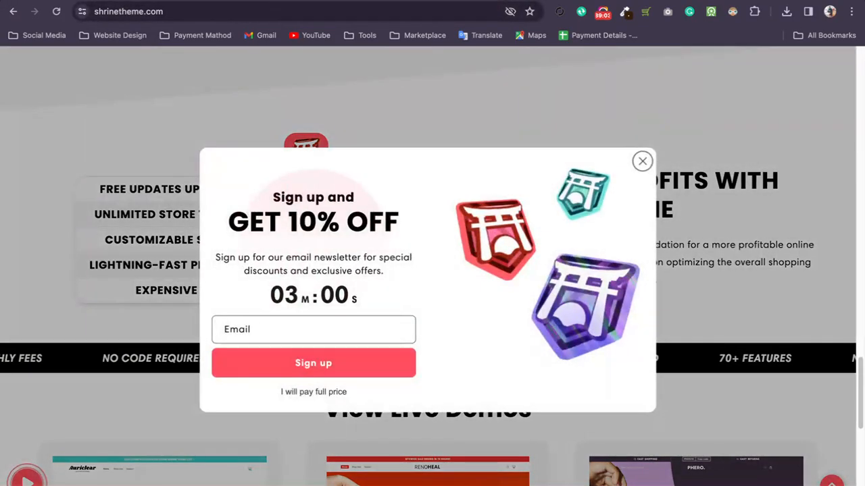
click(641, 164)
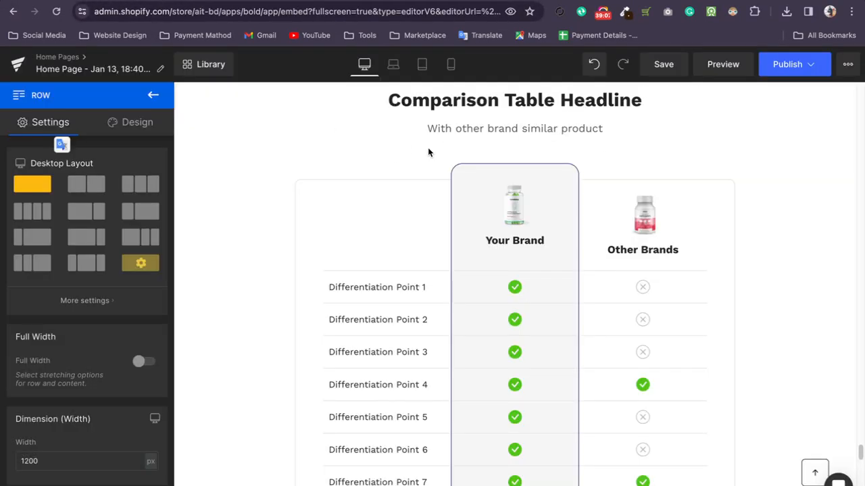
Inspect the GemPages comparison table's product images and open the settings of the Your Brand image.
scroll(432, 151, down, 3)
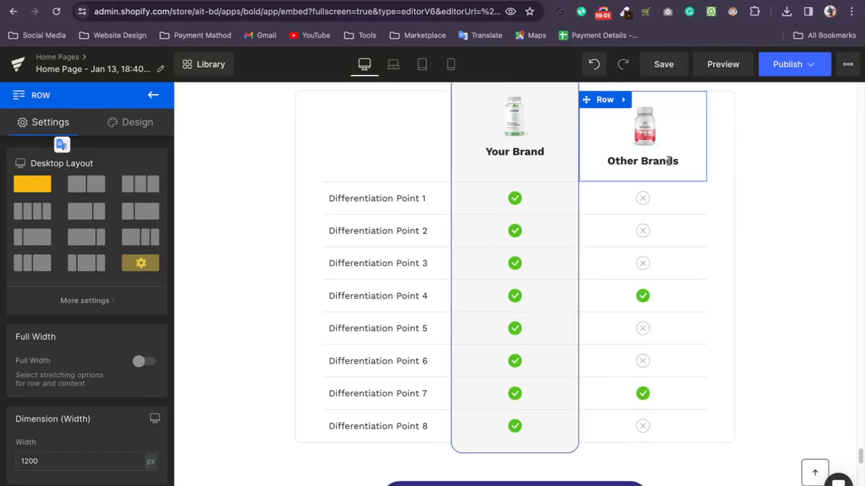
click(690, 129)
click(510, 133)
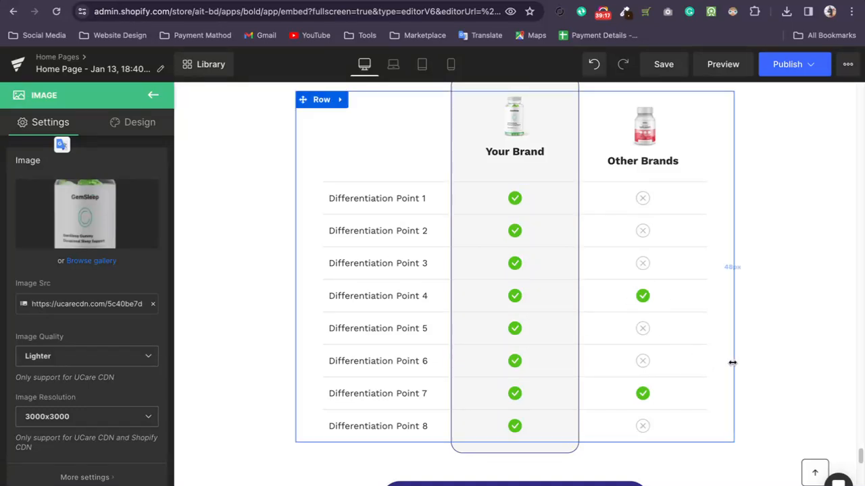
Open the Hostinger site, hpanel.hostinger.com, in a new browser tab.
key(ctrl+t)
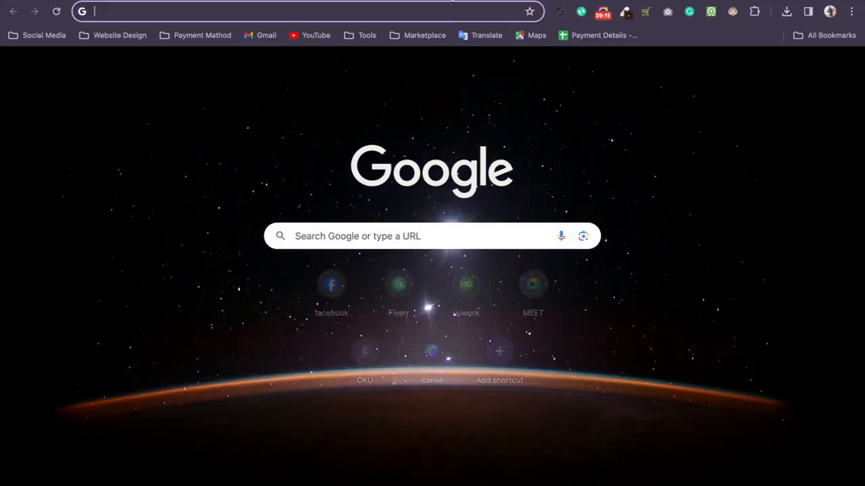
text(g)
key(BackSpace)
key(BackSpace)
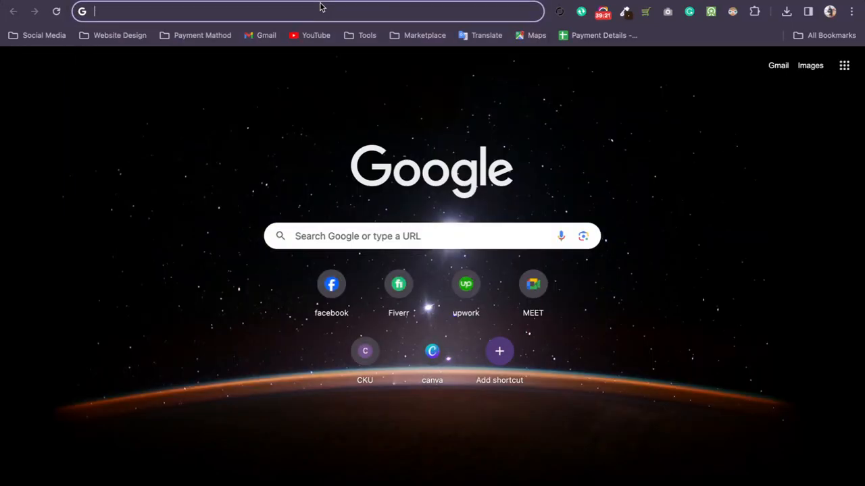
text(hos)
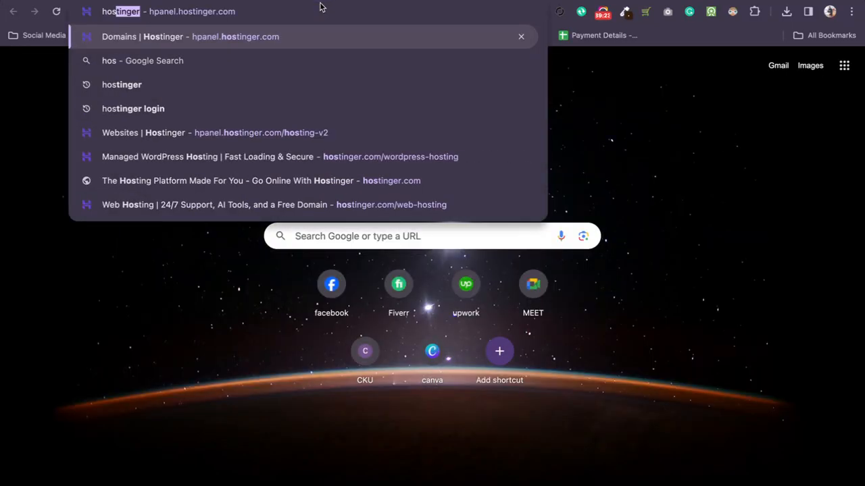
key(Return)
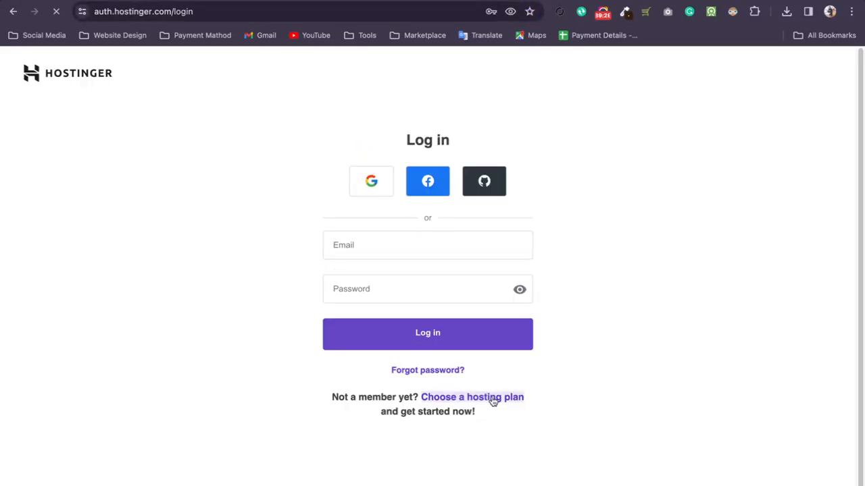
Examine how Hostinger's web hosting page compares the Premium, Business and Cloud Startup plans, then return to the GemPages editor.
scroll(564, 305, down, 10)
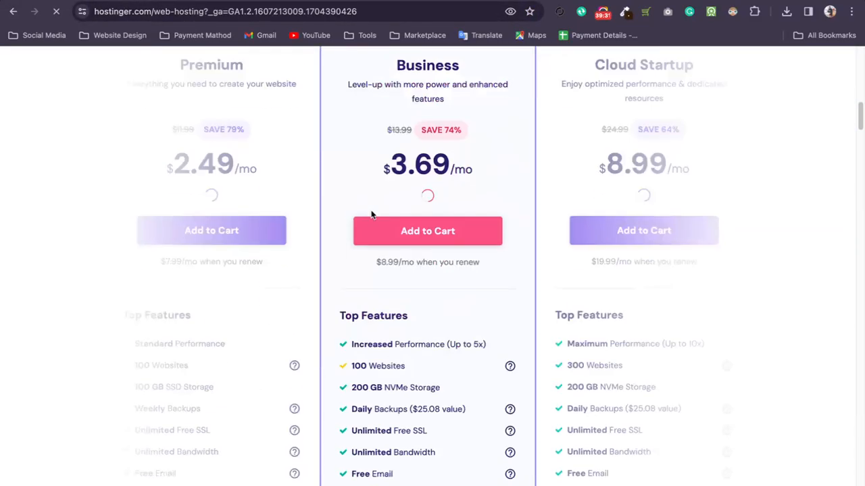
scroll(398, 233, down, 2)
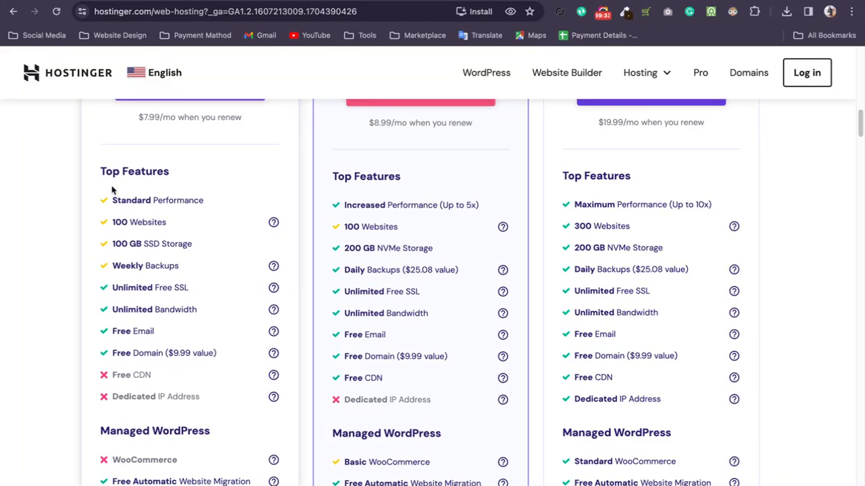
scroll(191, 351, up, 3)
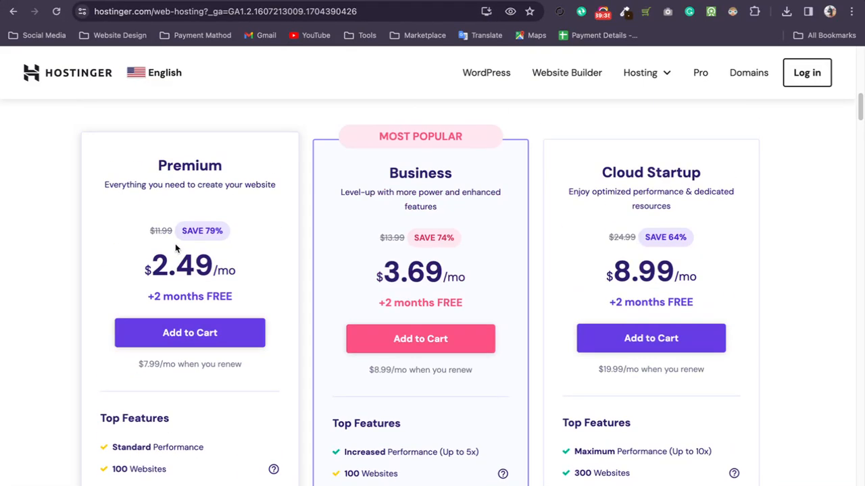
drag(227, 236, 234, 239)
scroll(255, 239, down, 5)
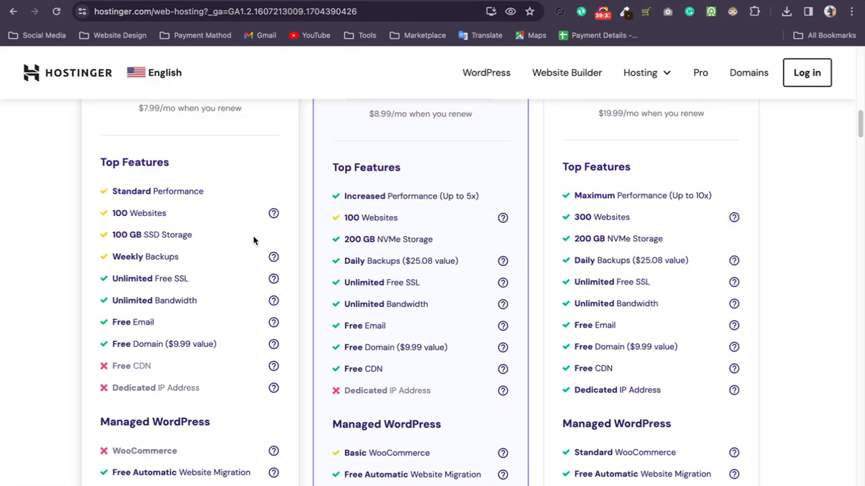
scroll(251, 250, up, 5)
scroll(182, 265, down, 1)
scroll(182, 265, down, 2)
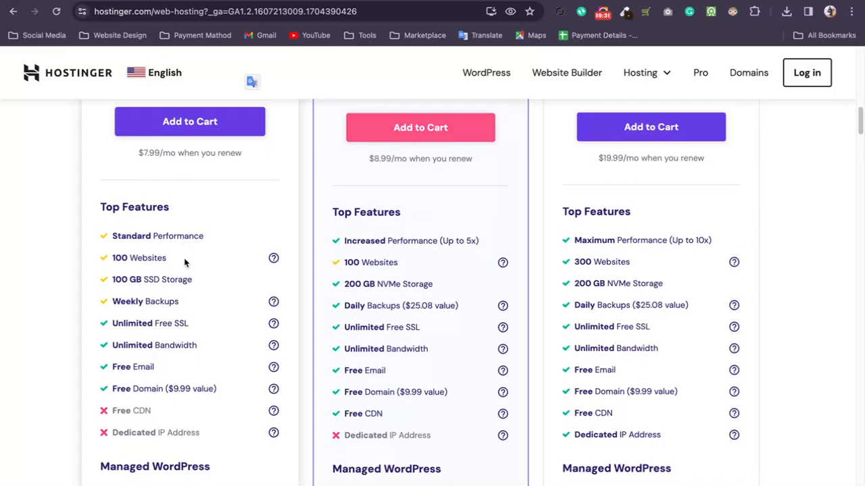
scroll(176, 426, up, 4)
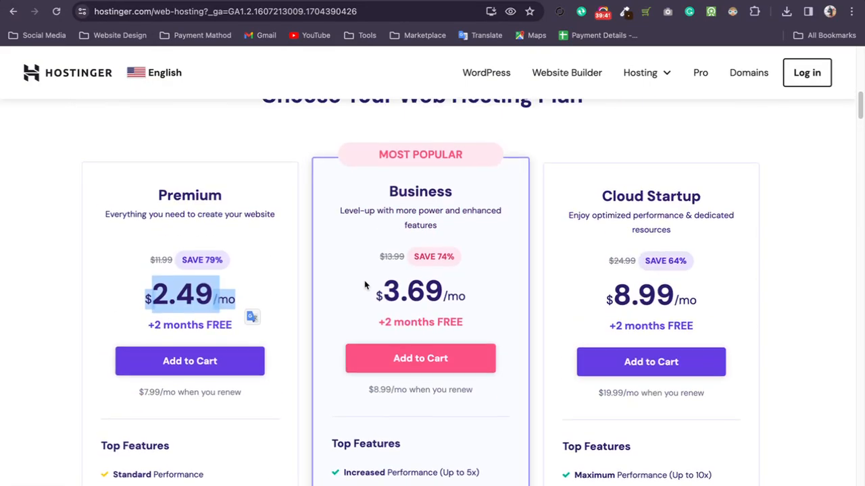
scroll(361, 277, down, 1)
scroll(455, 337, down, 3)
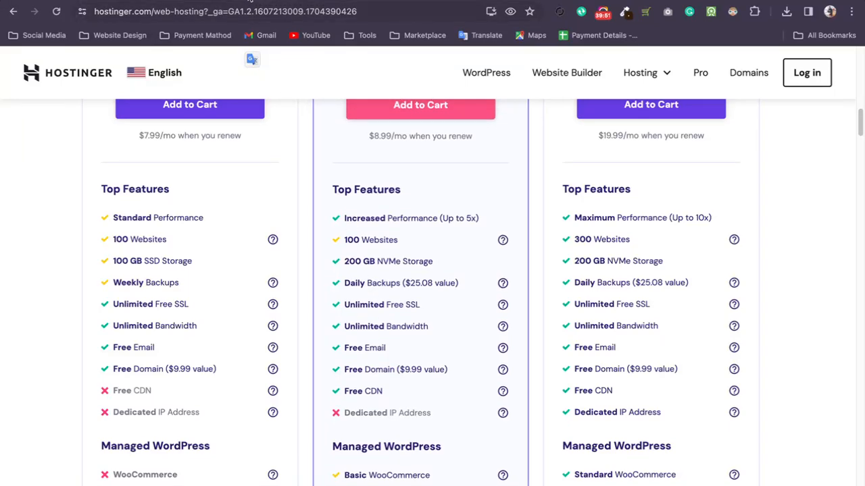
click(249, 1)
click(149, 1)
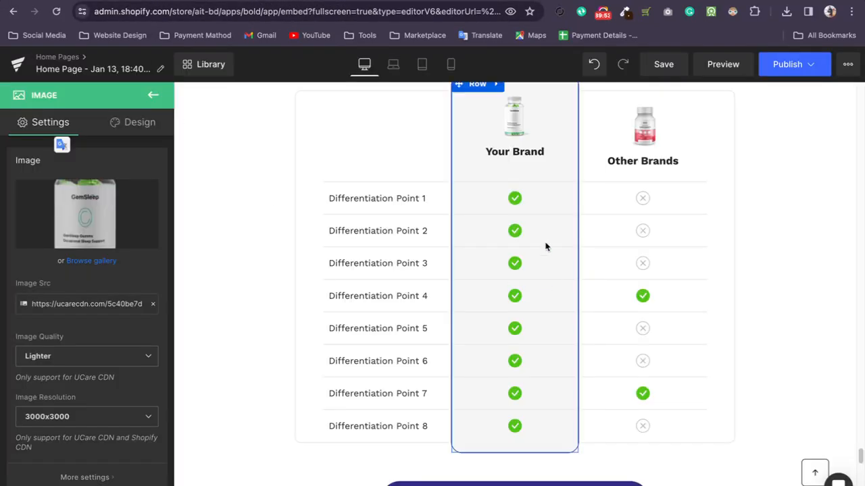
Examine the settings of the comparison table's check icon, cross icon, Differentiation Point 6 text and the Differentiation Point 7 row.
click(515, 231)
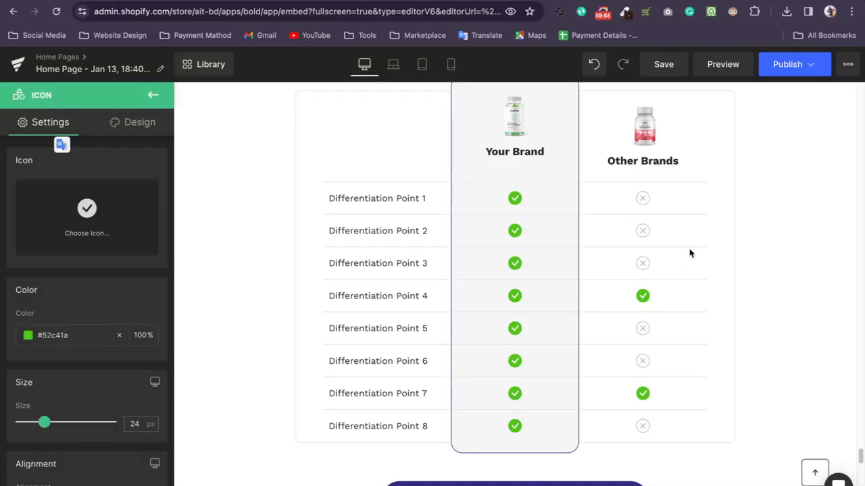
click(644, 262)
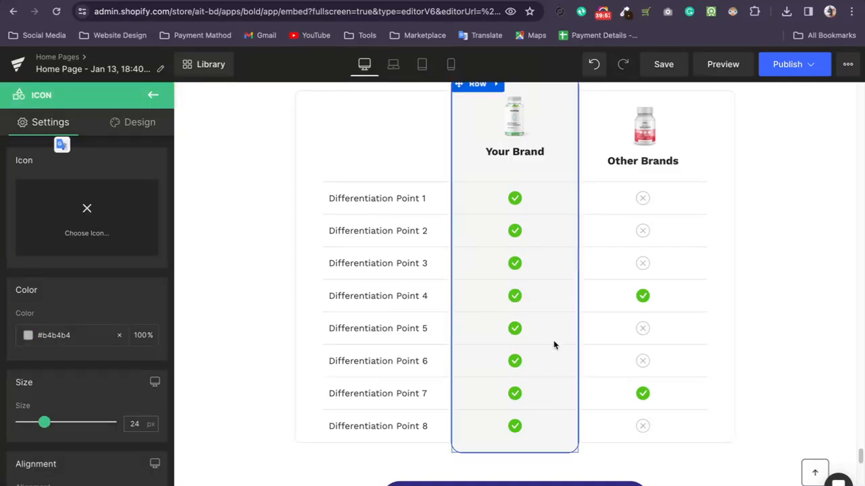
scroll(553, 345, down, 2)
scroll(513, 284, down, 2)
scroll(491, 247, up, 1)
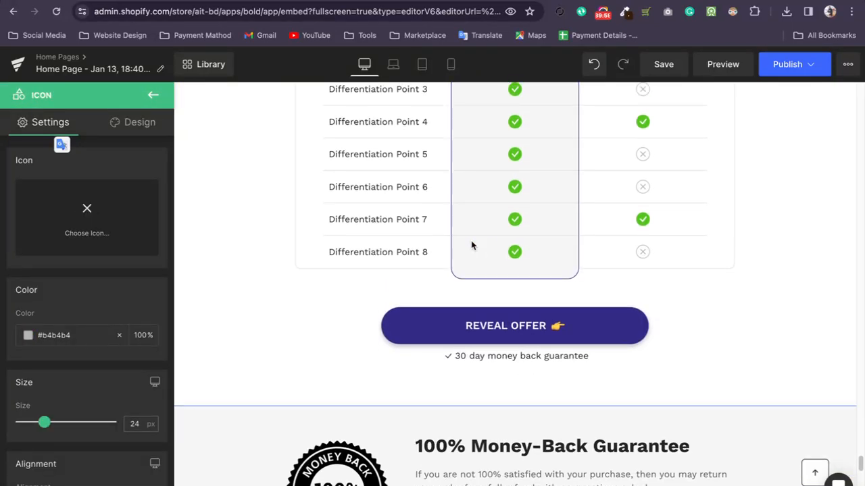
click(404, 187)
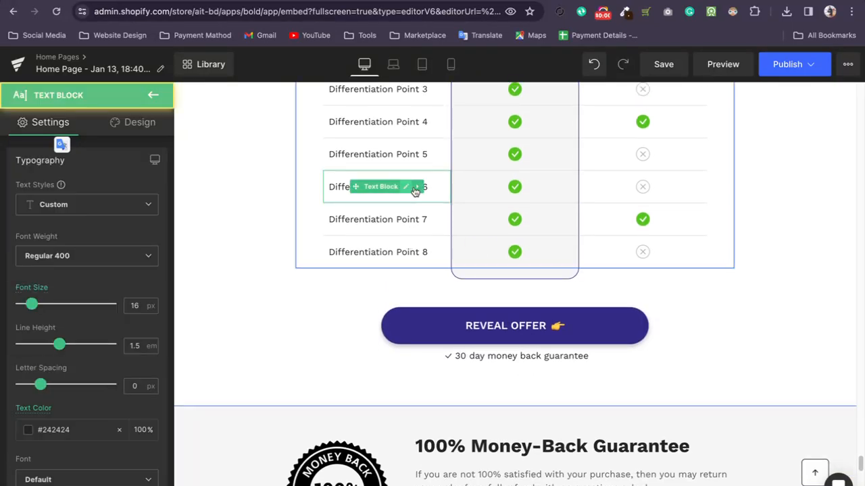
click(544, 214)
Close the row settings and look back over the page from the footer up to the hero section.
scroll(672, 230, down, 3)
scroll(673, 274, down, 10)
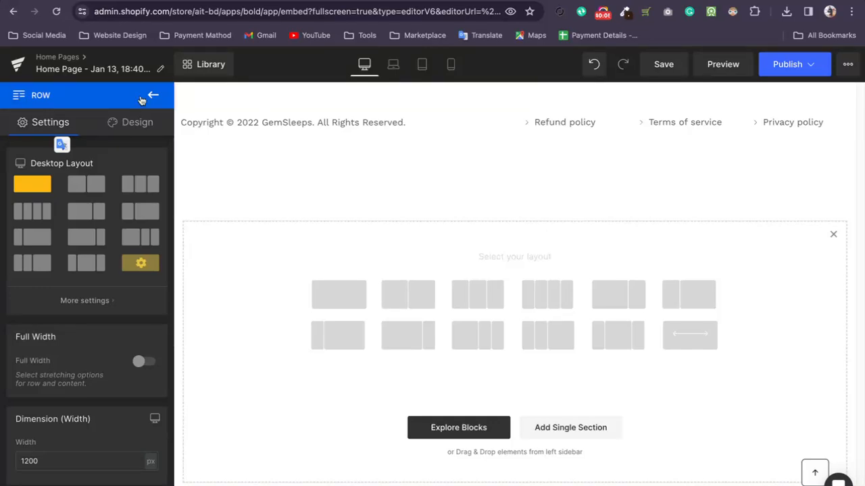
click(141, 100)
scroll(138, 324, up, 10)
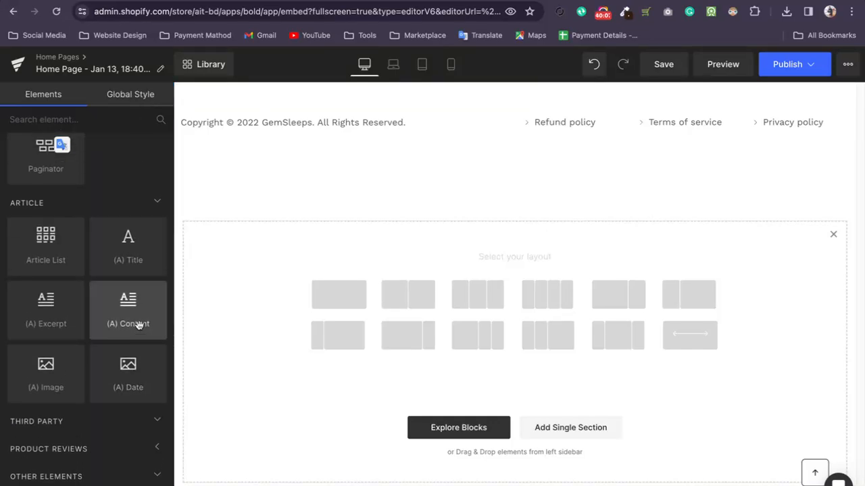
scroll(455, 348, up, 10)
scroll(602, 354, up, 15)
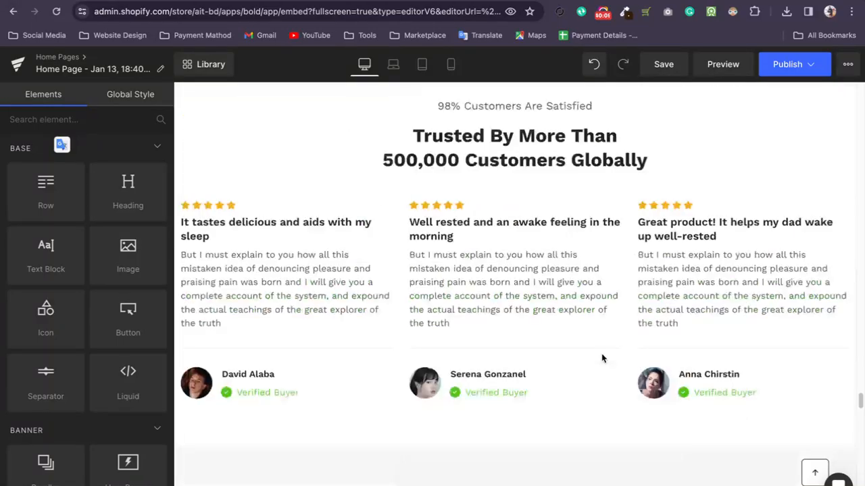
scroll(598, 357, up, 20)
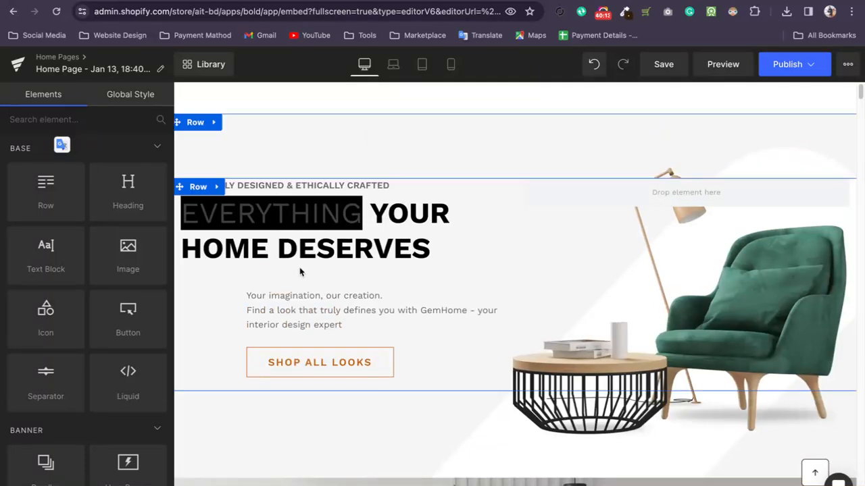
Inspect the text formatting options for the word EVERYTHING in the hero heading, then return to the element list.
double_click(356, 217)
drag(356, 216, 199, 204)
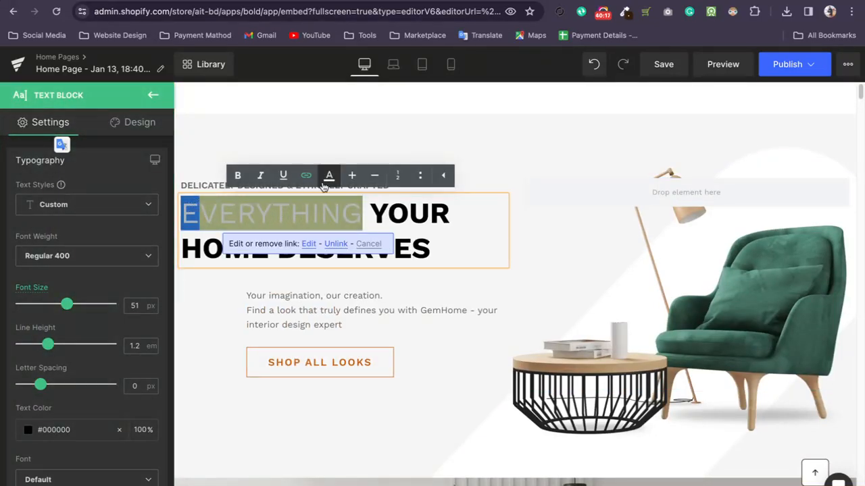
click(535, 358)
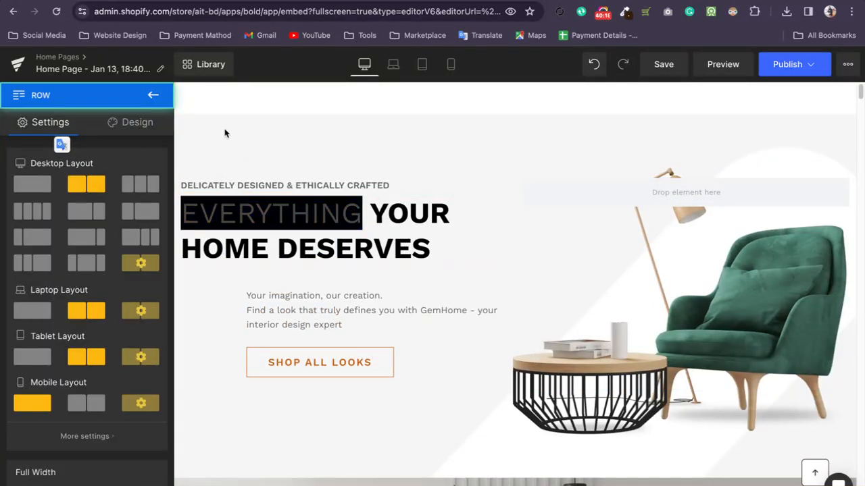
click(153, 95)
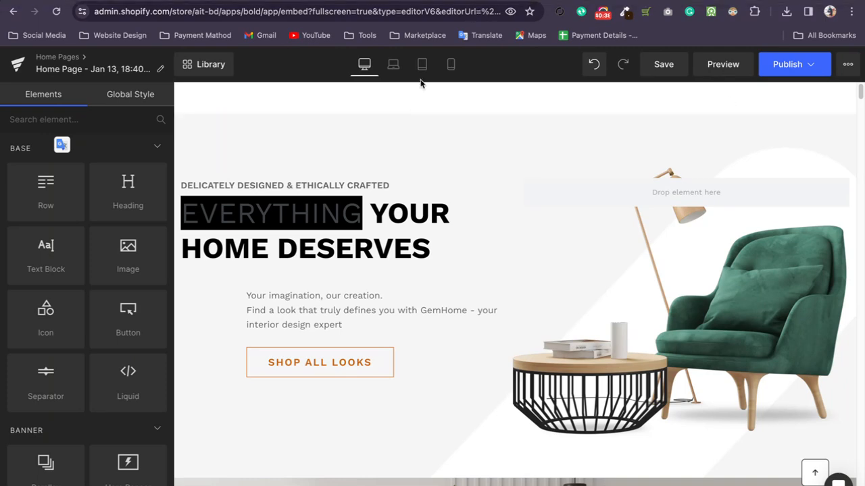
Check the Google Meet call with the system volume raised, then return to the GemPages editor.
click(406, 0)
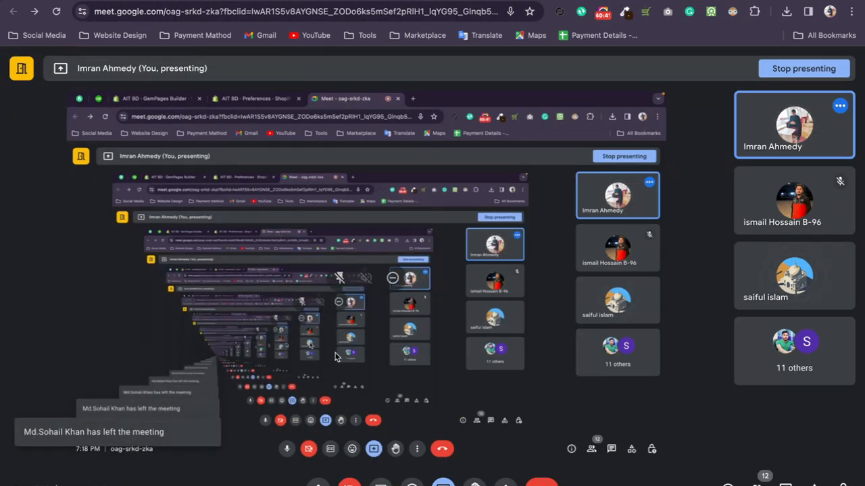
click(247, 1)
click(135, 0)
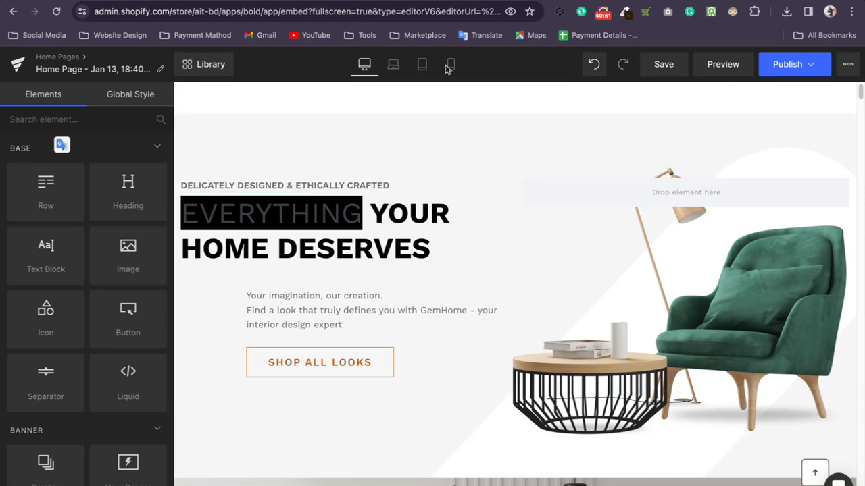
click(405, 0)
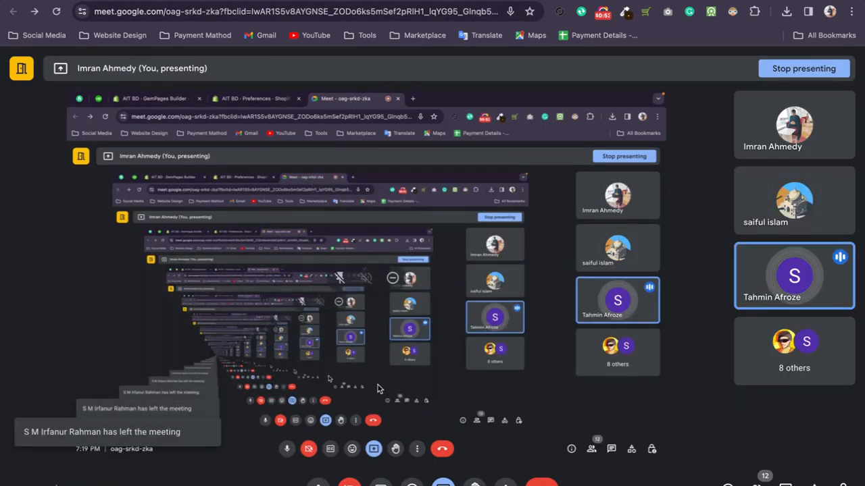
key(XF86AudioRaiseVolume)
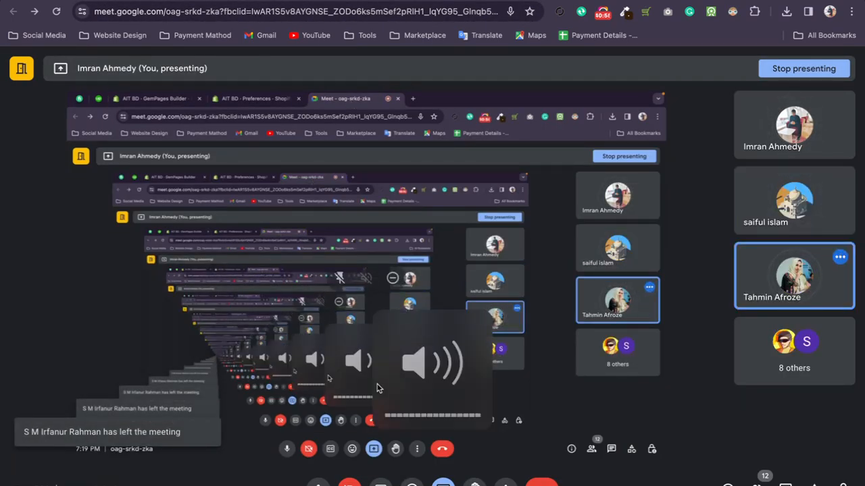
right_click(377, 388)
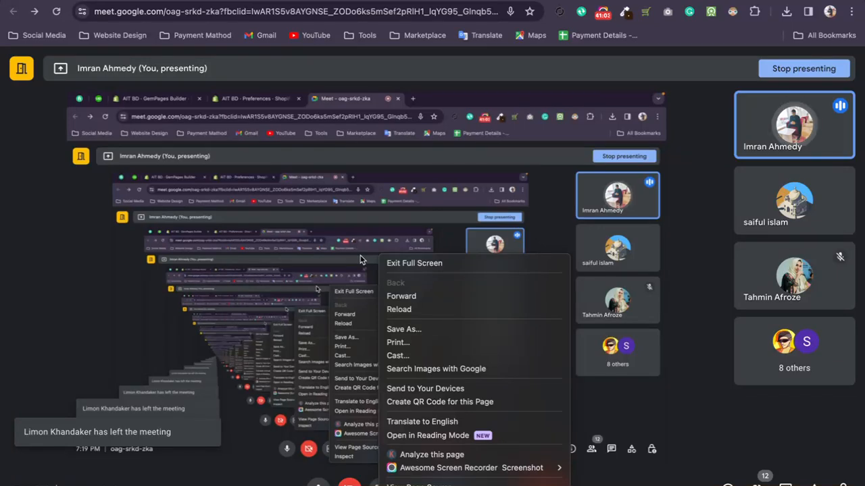
click(43, 213)
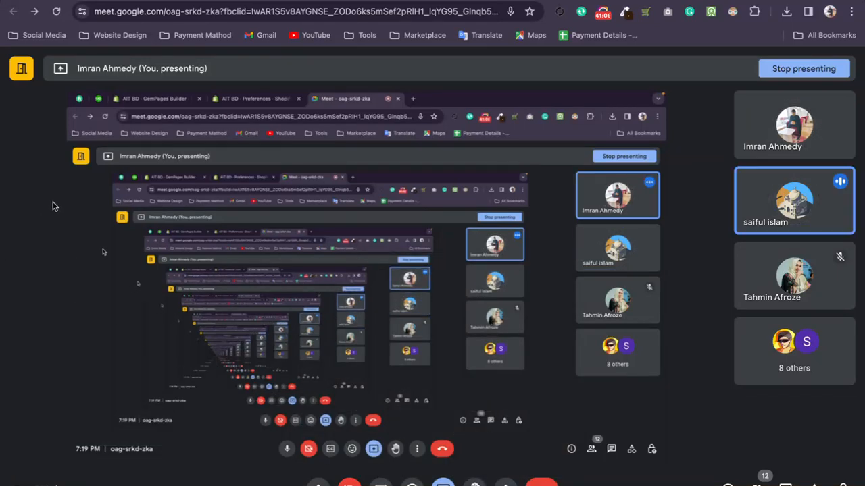
click(263, 1)
click(436, 1)
Browse the page templates in the library, then close it and return to the page's end.
scroll(500, 258, down, 5)
scroll(503, 260, down, 10)
scroll(497, 260, down, 20)
scroll(497, 260, down, 20)
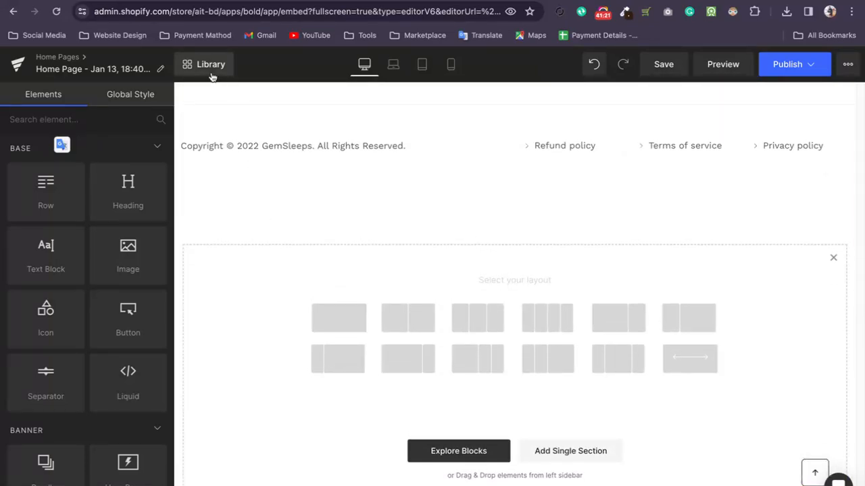
click(210, 65)
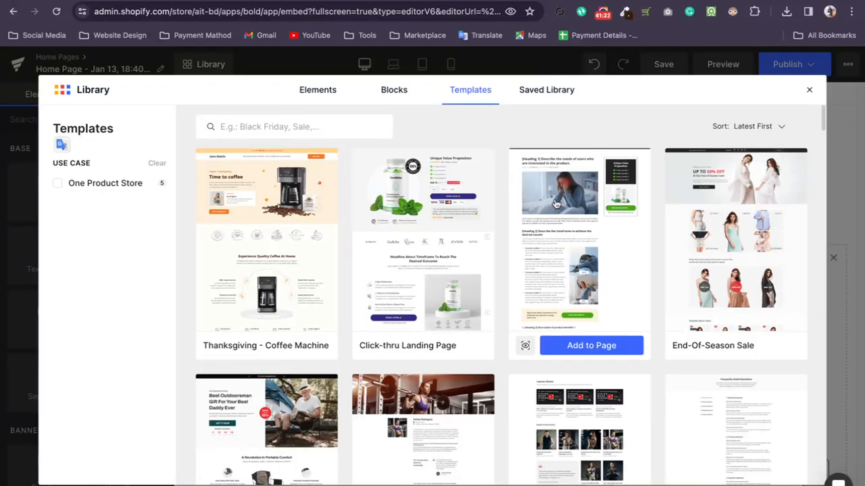
scroll(521, 261, down, 3)
scroll(434, 232, up, 3)
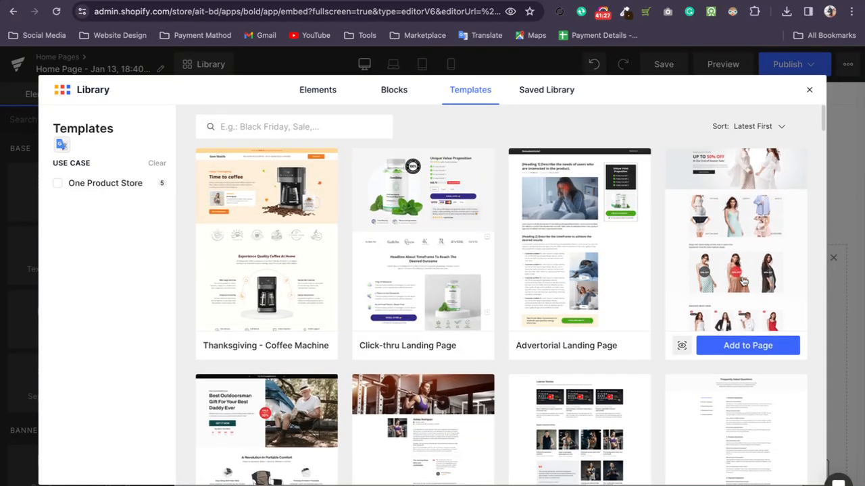
click(808, 90)
scroll(575, 278, up, 10)
scroll(580, 223, down, 15)
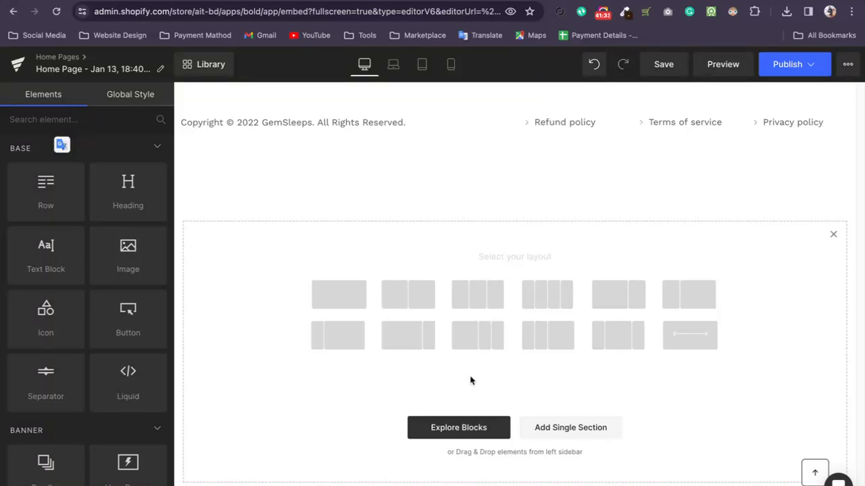
Add the GemShoes template to the page, keeping the current content.
click(473, 428)
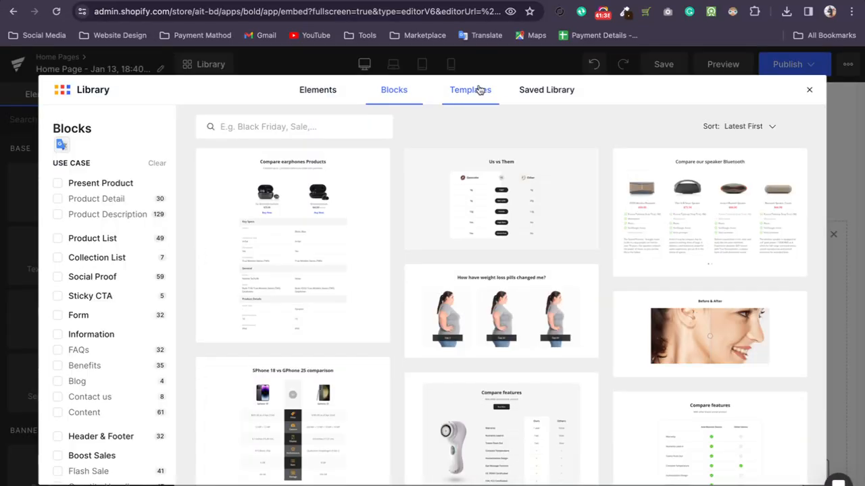
click(478, 89)
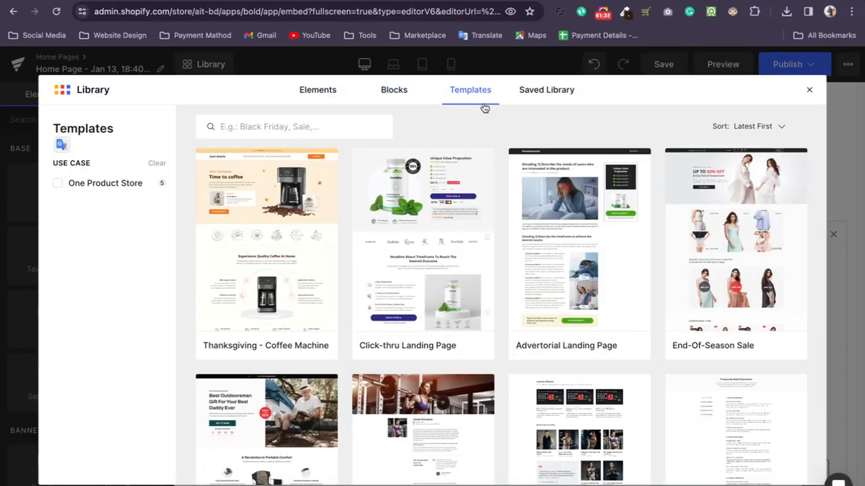
mouse_move(788, 288)
scroll(739, 277, down, 3)
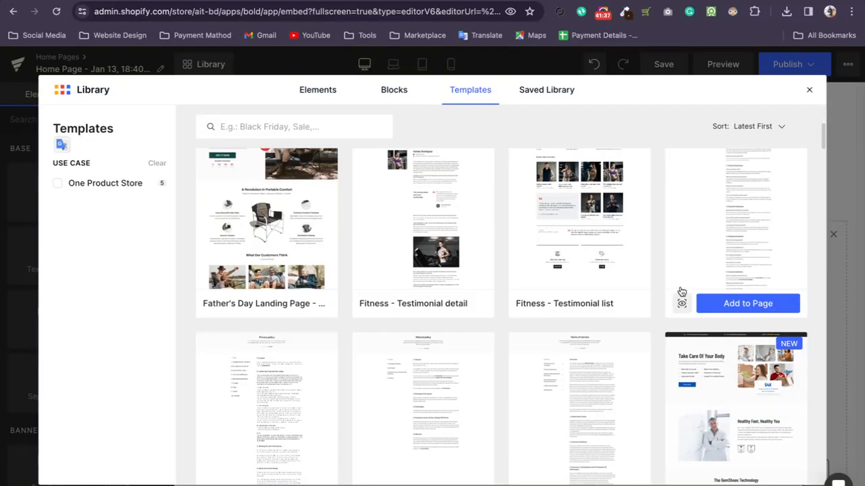
scroll(637, 282, down, 3)
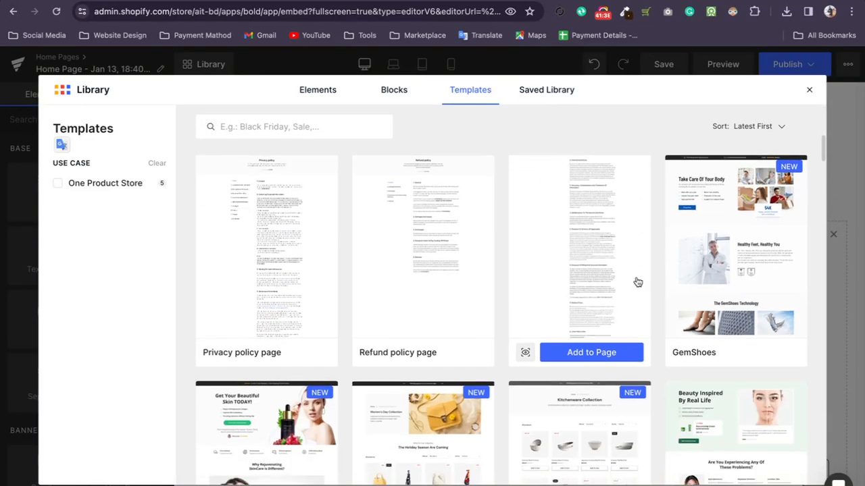
mouse_move(748, 162)
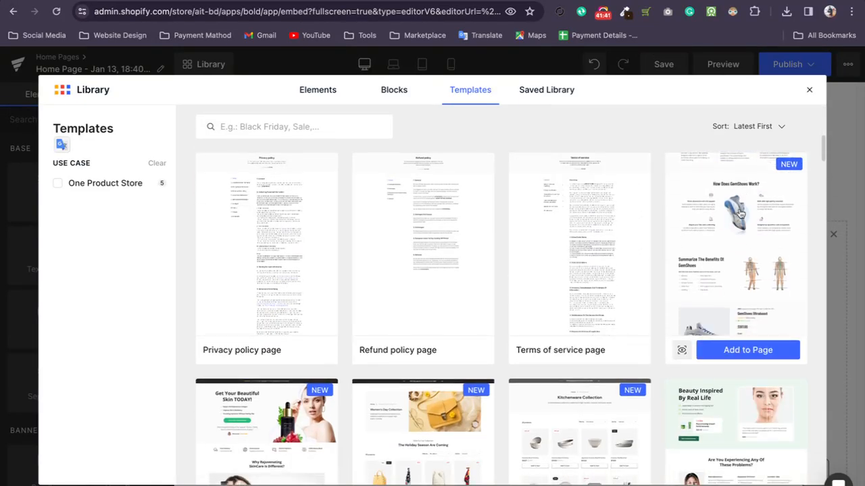
click(739, 351)
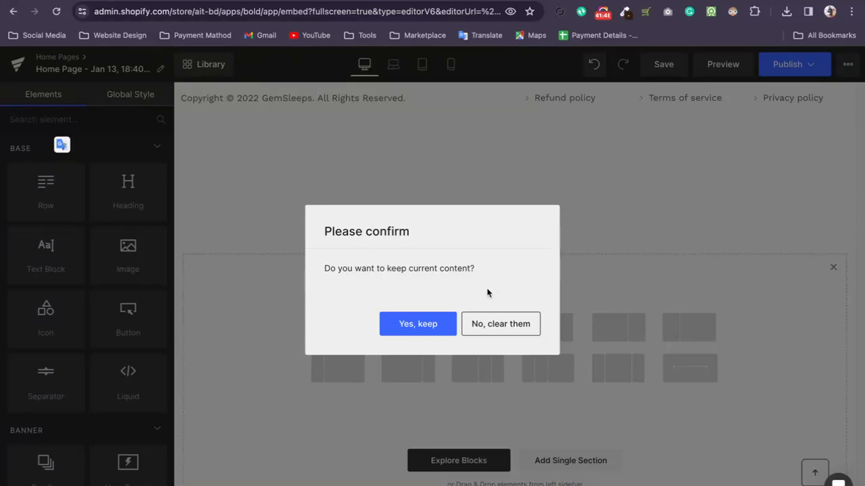
click(417, 324)
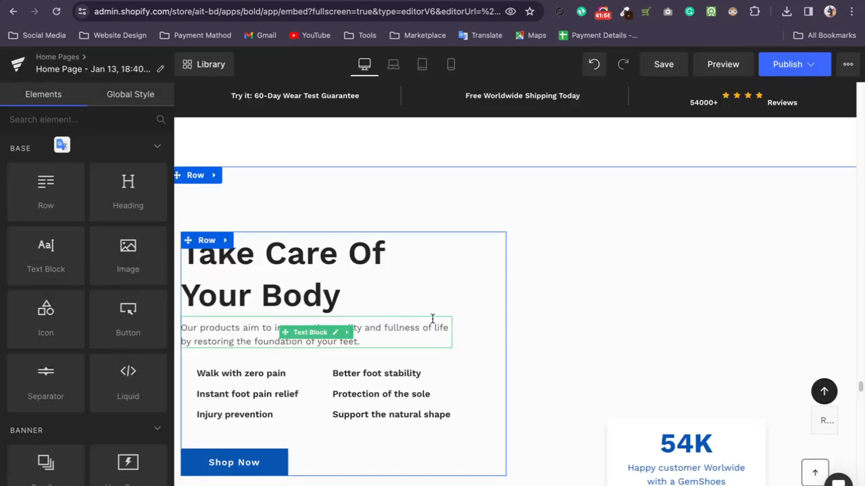
Move the Healthy Feet, Healthy You row up the page, placing it above the article list and comparison table.
scroll(417, 290, down, 5)
scroll(512, 255, up, 2)
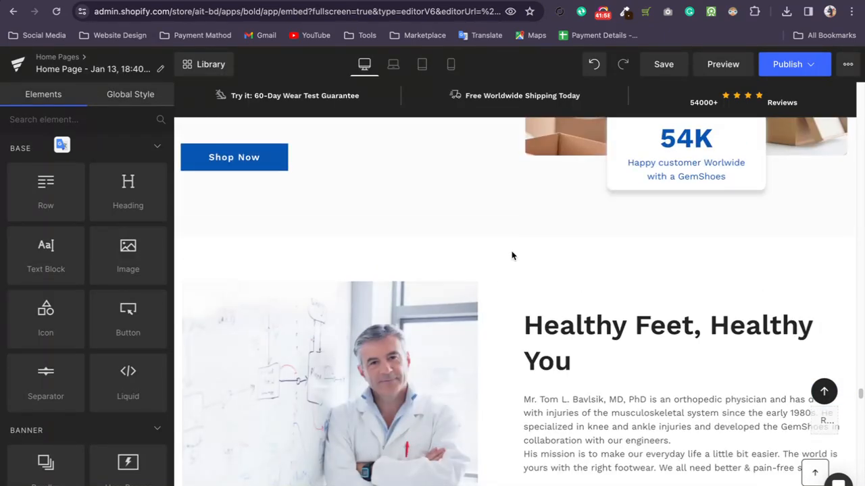
click(499, 265)
mouse_move(180, 247)
mouse_down()
mouse_move(286, 183)
mouse_move(385, 112)
mouse_move(387, 101)
mouse_move(332, 106)
mouse_move(380, 101)
mouse_move(361, 101)
mouse_move(382, 138)
mouse_move(334, 140)
mouse_move(342, 210)
mouse_move(333, 278)
mouse_up()
Delete the Take Care Of Your Body row below the GemSleeps copyright footer.
scroll(503, 304, down, 5)
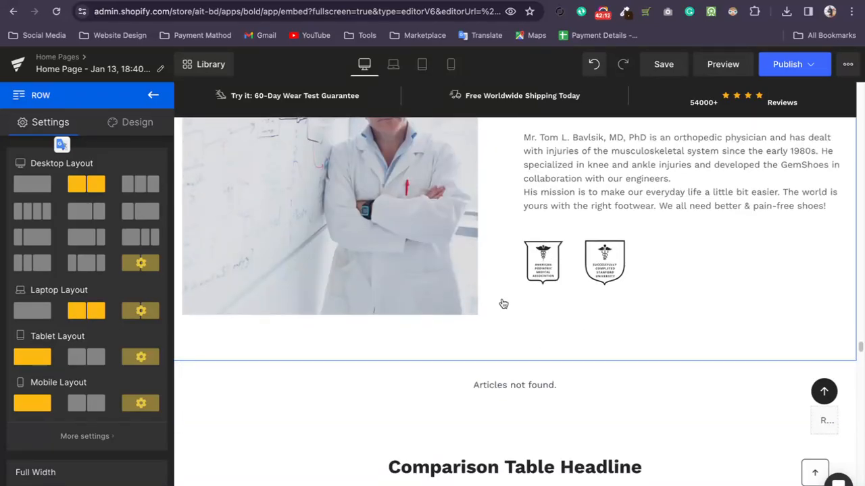
scroll(503, 303, down, 20)
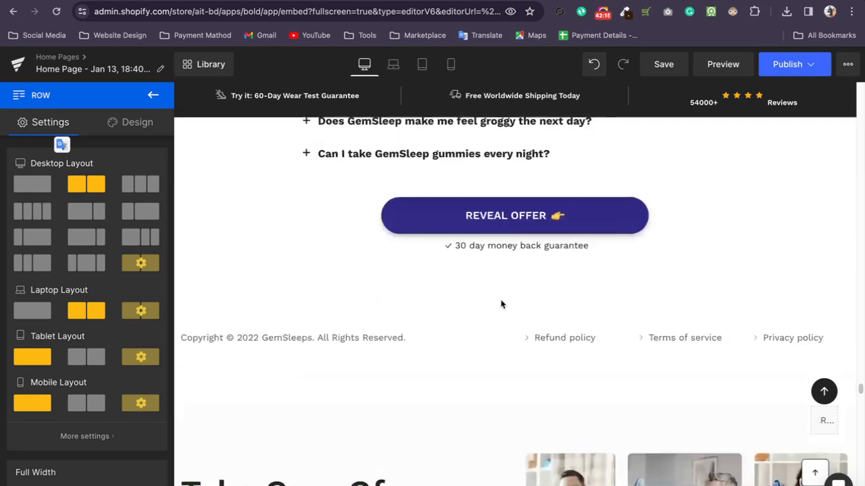
scroll(502, 304, down, 8)
scroll(503, 303, up, 11)
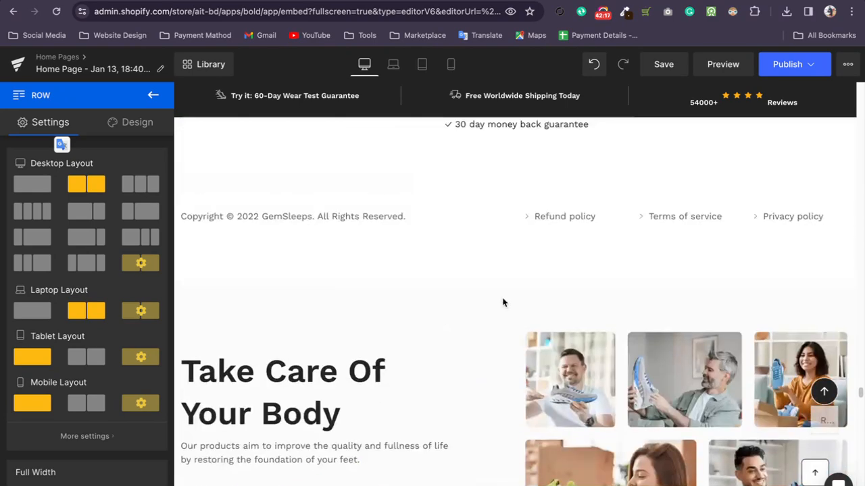
click(429, 307)
right_click(273, 310)
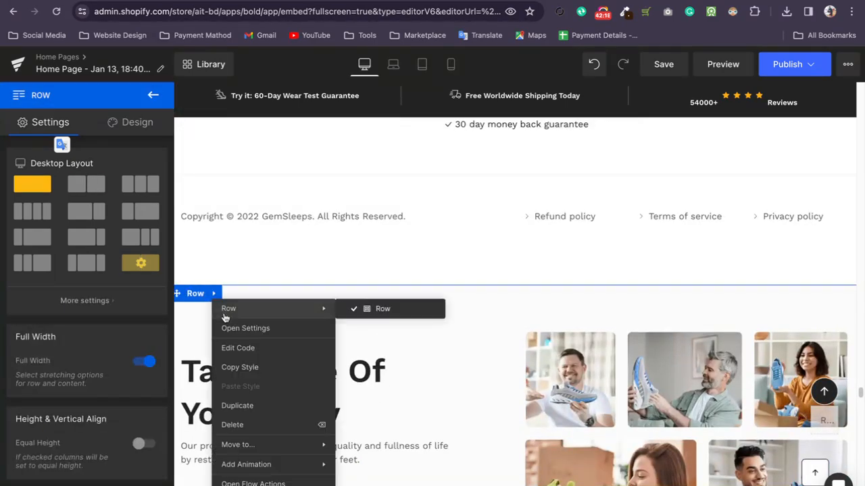
click(259, 424)
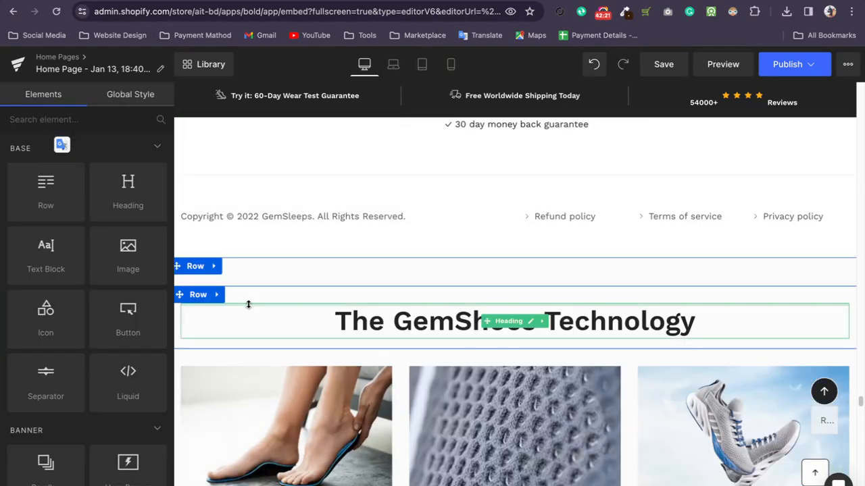
Delete the GemShoes Technology row, the How Does GemShoes Work? row and the row after them below the GemSleeps copyright footer.
mouse_move(215, 267)
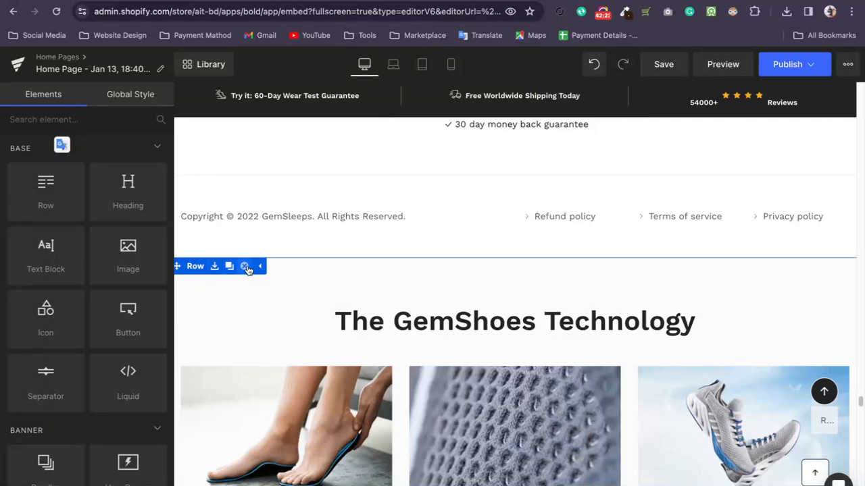
click(245, 267)
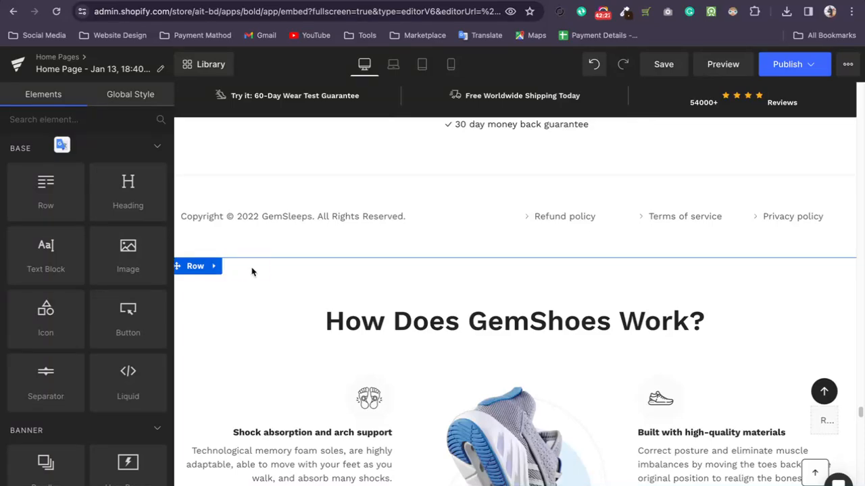
click(245, 267)
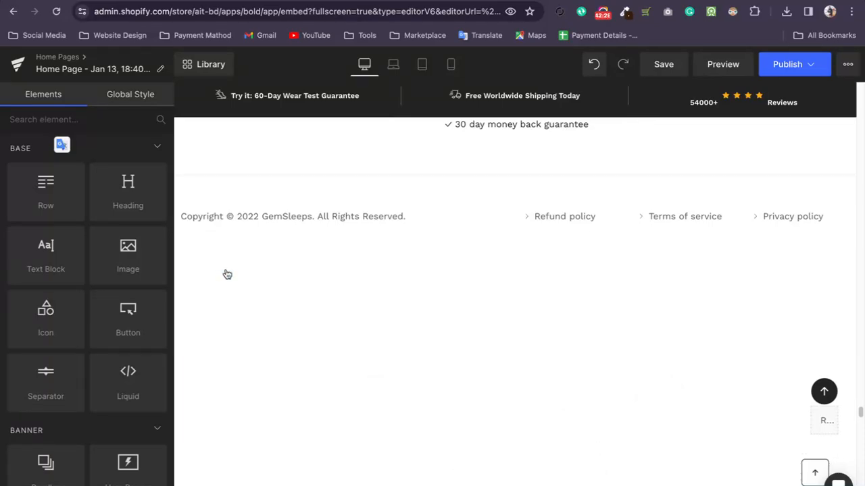
click(243, 268)
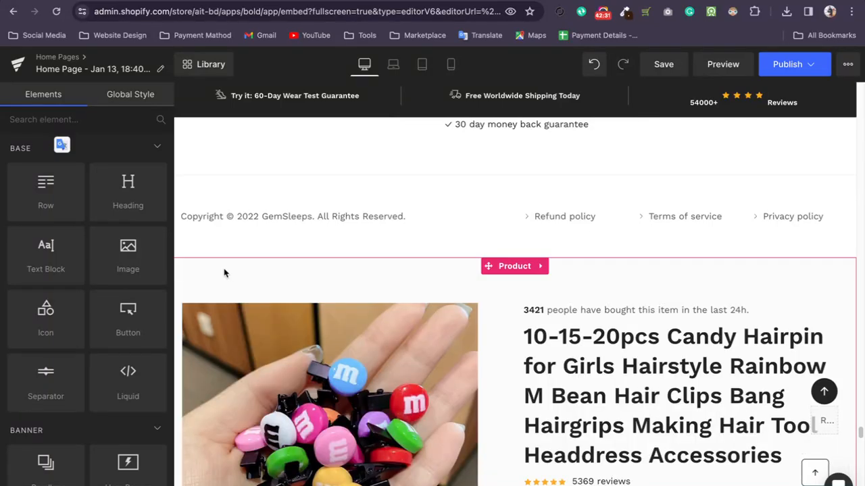
click(218, 273)
Switch to the store's online store preferences and look through its sections, from the homepage title to password protection.
click(398, 0)
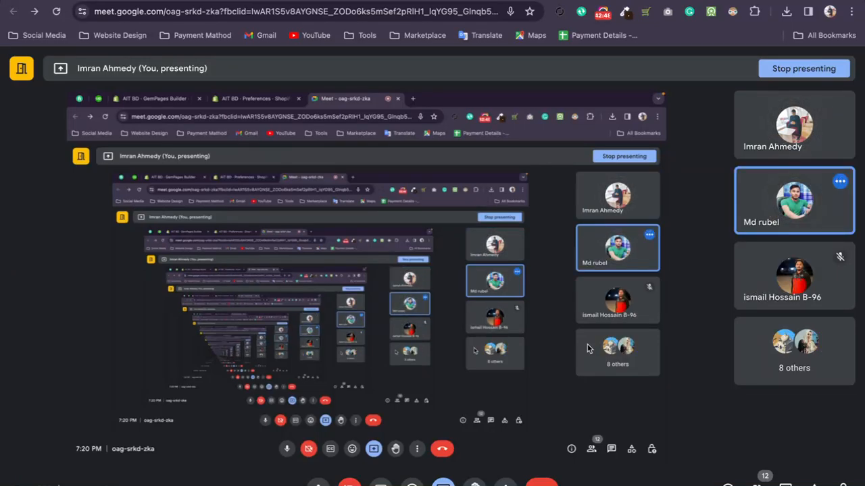
click(274, 1)
click(168, 197)
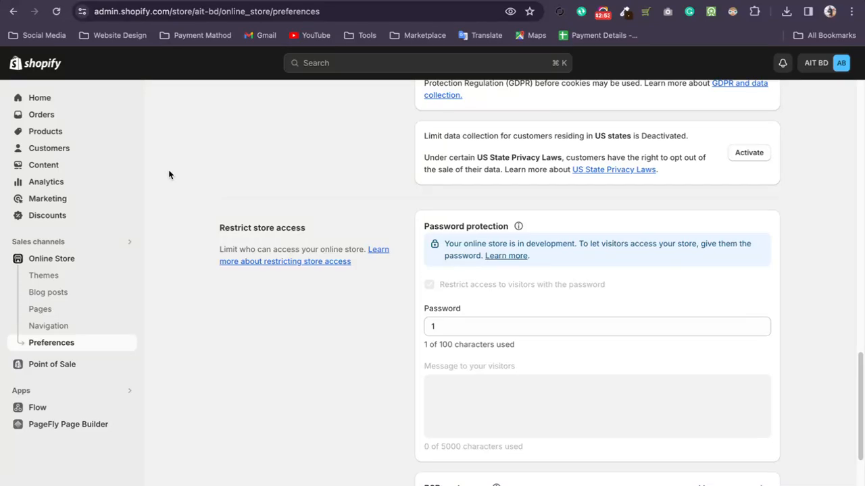
scroll(216, 284, up, 15)
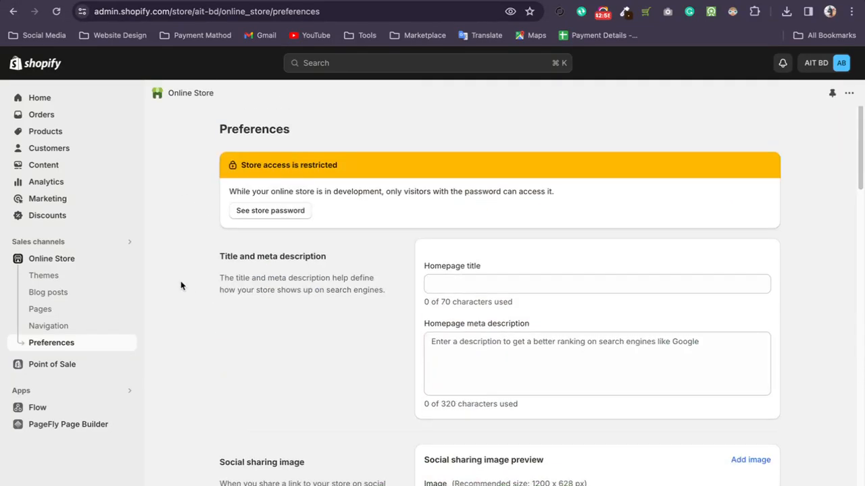
scroll(188, 344, down, 5)
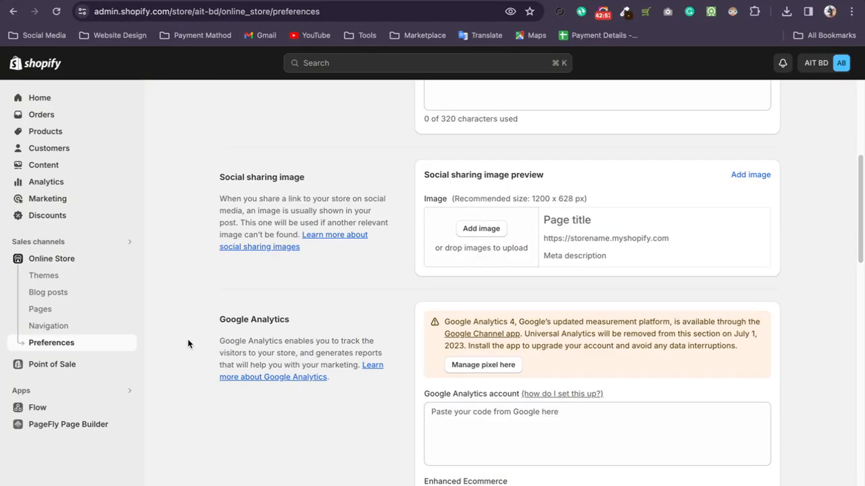
scroll(188, 343, down, 6)
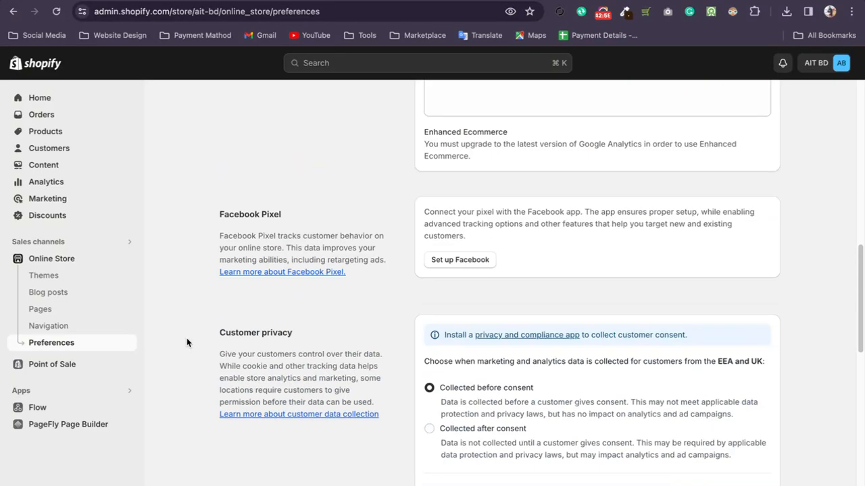
scroll(187, 338, down, 7)
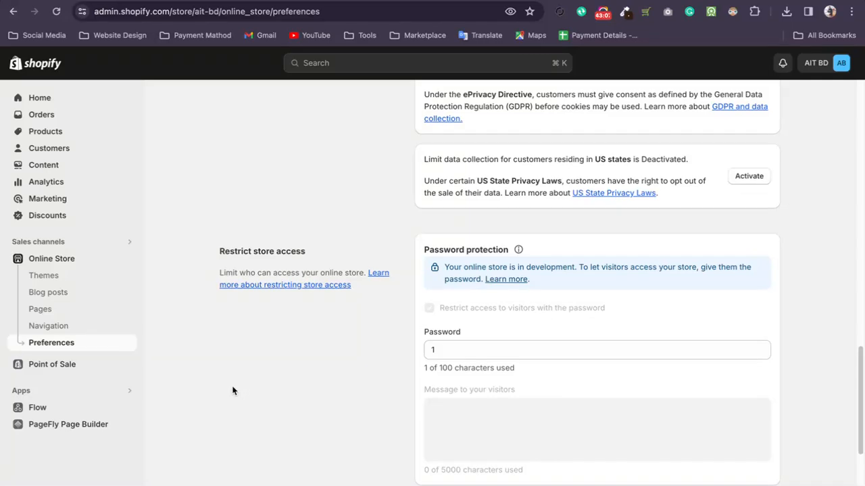
scroll(195, 365, up, 4)
Open the store's Pages list, choose GemPages Builder from the installed apps, and return to the home page editor.
click(66, 315)
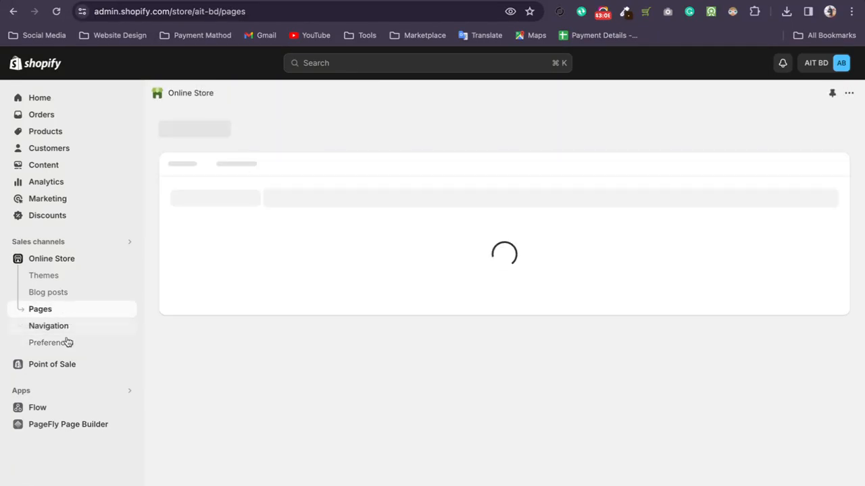
click(67, 387)
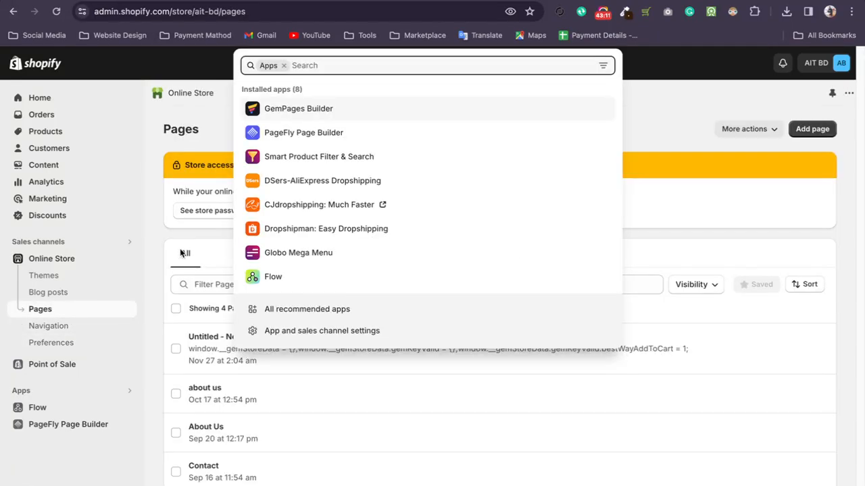
click(287, 113)
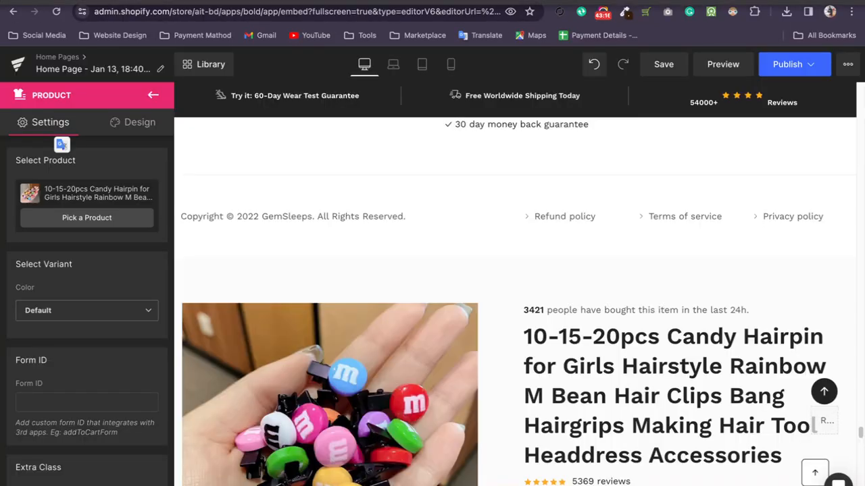
click(11, 3)
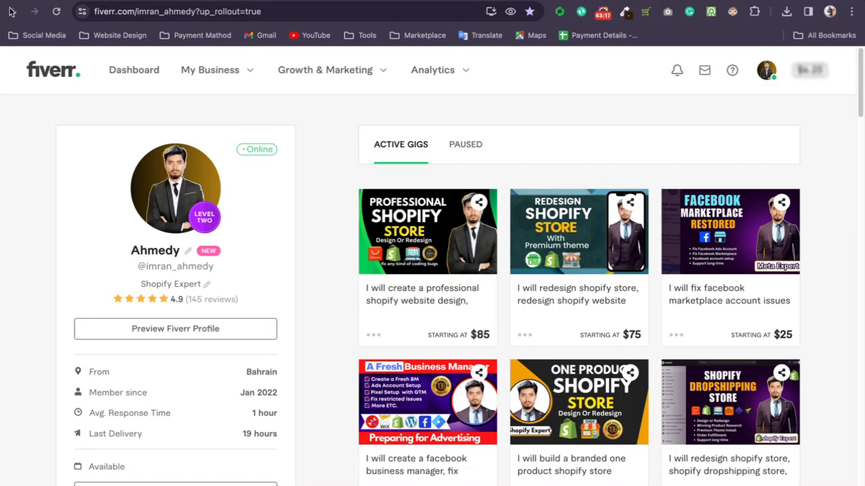
click(36, 2)
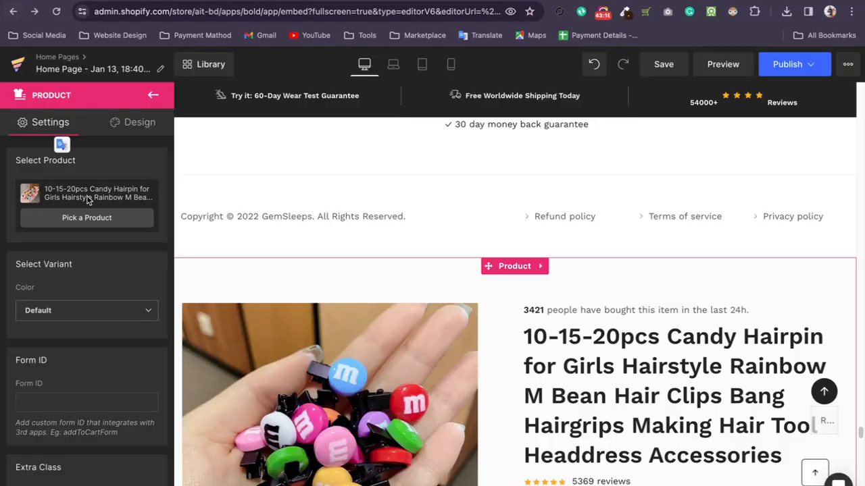
Leave the home page editor for the Shopify admin and open the list of all stores.
click(13, 11)
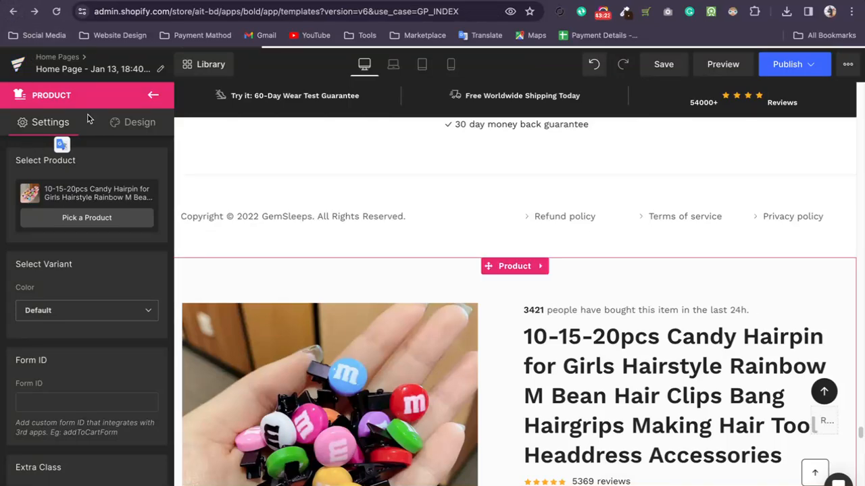
click(456, 189)
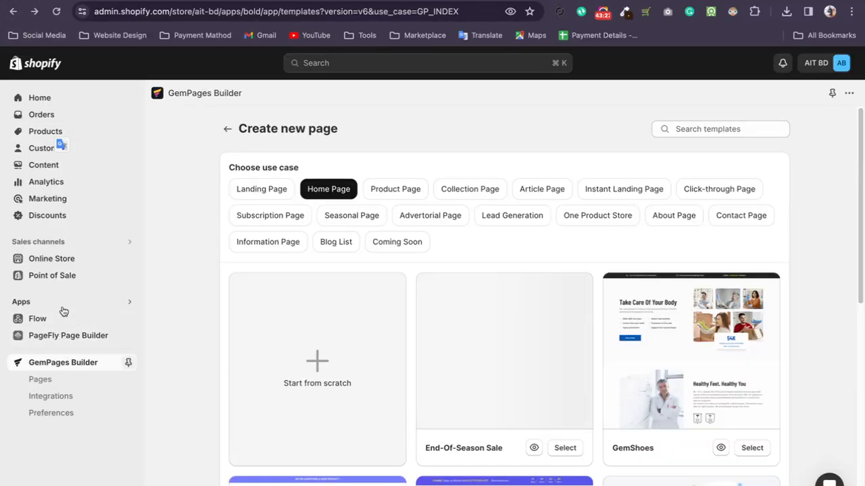
click(841, 64)
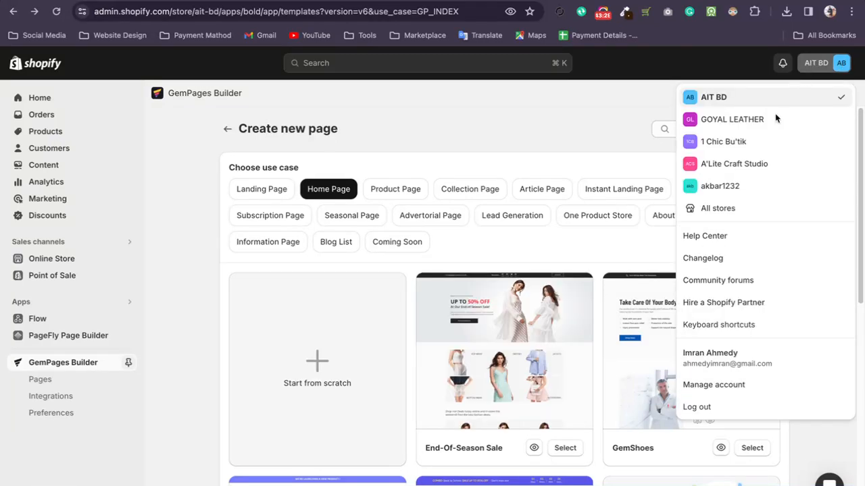
click(721, 205)
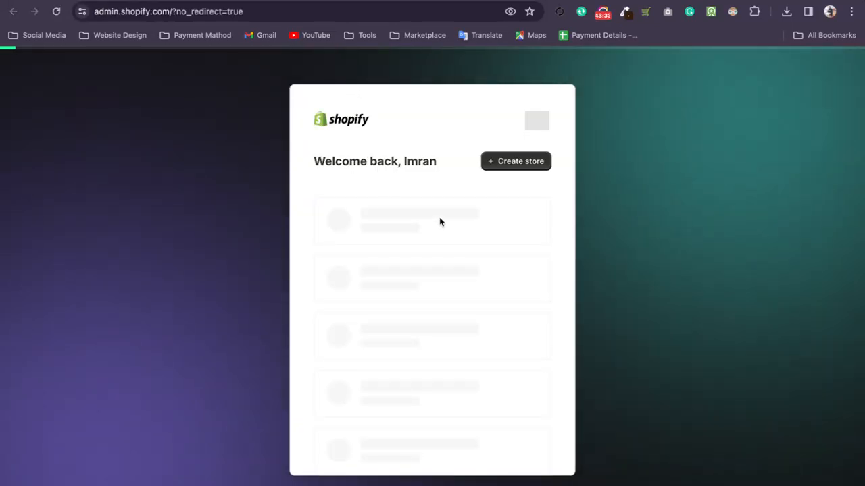
Page forward and back through the list of active stores to look for the store needed.
click(410, 197)
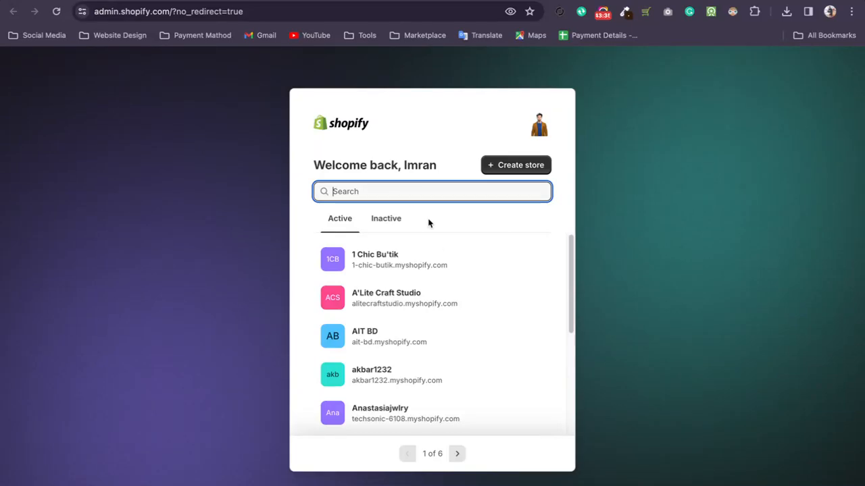
scroll(461, 324, down, 5)
click(458, 453)
scroll(419, 301, down, 3)
scroll(420, 300, down, 1)
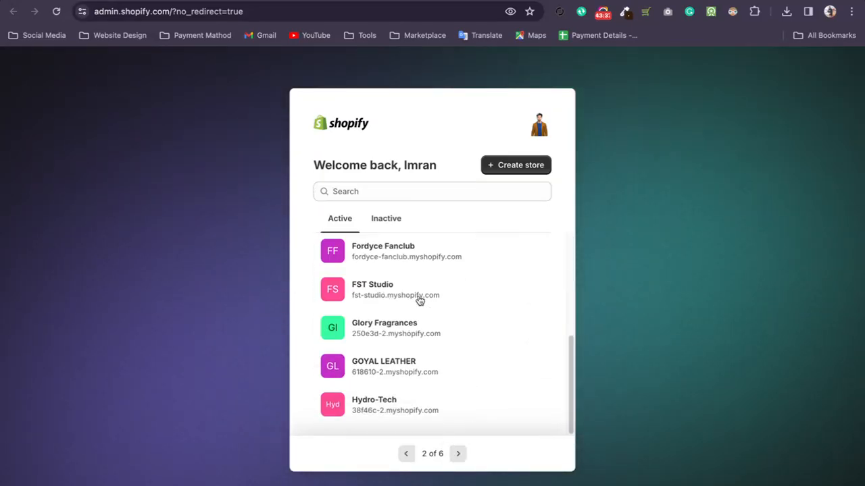
click(457, 453)
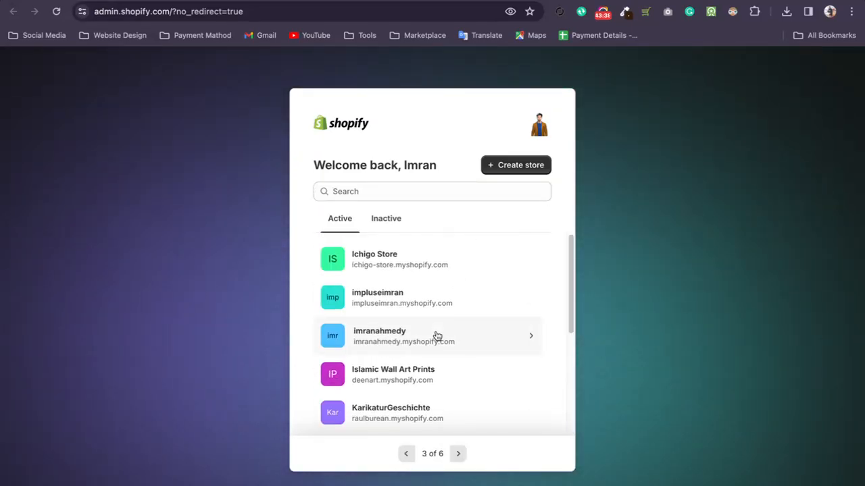
scroll(436, 338, down, 5)
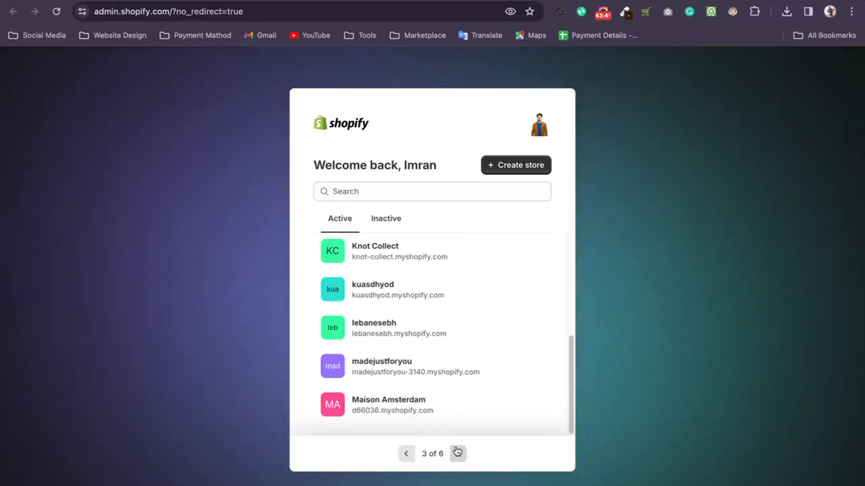
click(458, 453)
scroll(443, 364, down, 3)
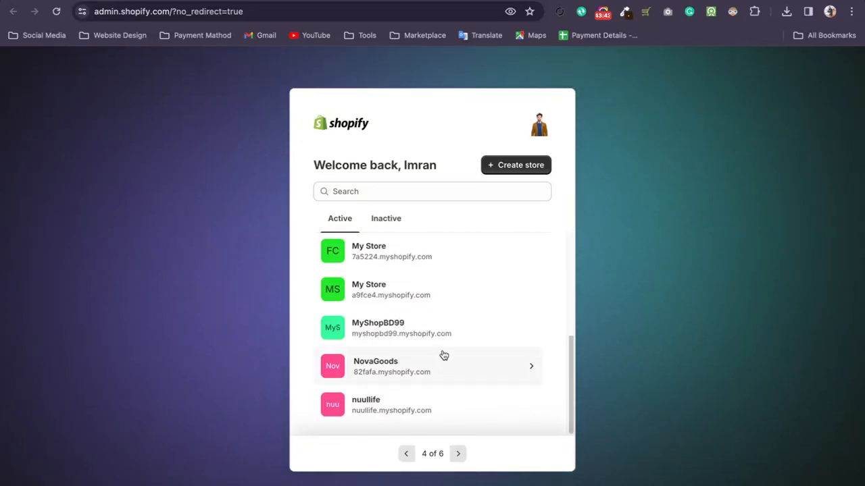
click(458, 453)
scroll(436, 315, down, 5)
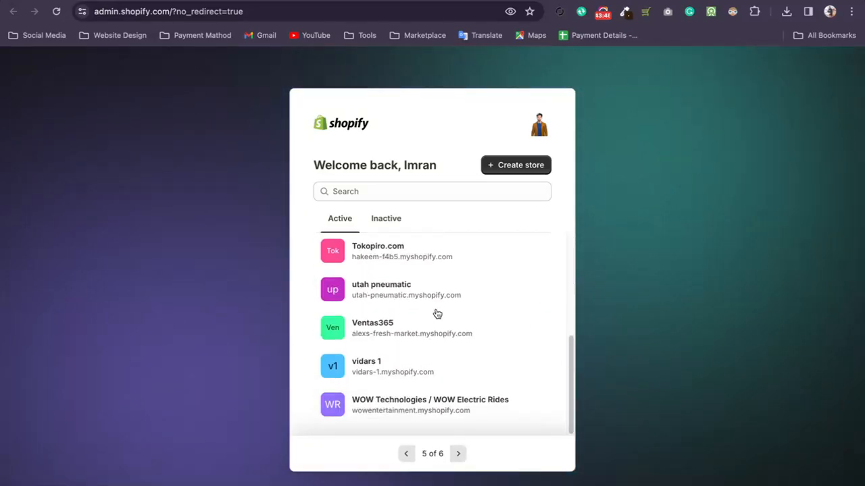
click(458, 454)
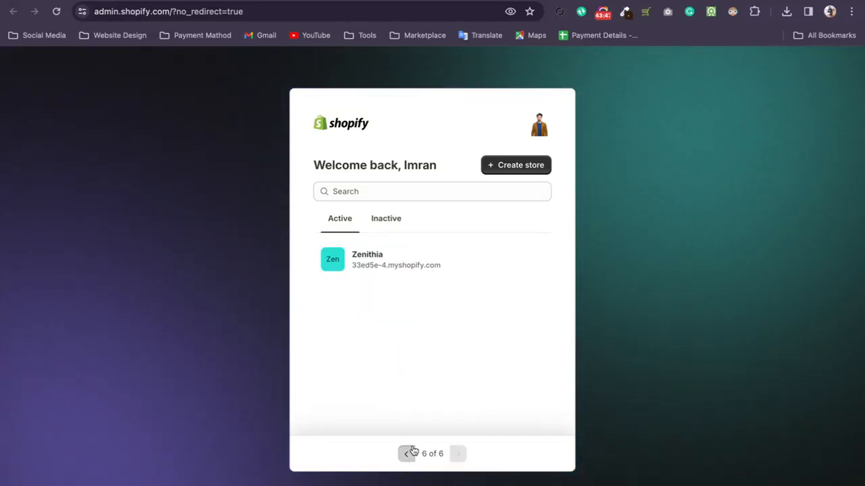
click(405, 453)
scroll(444, 357, down, 5)
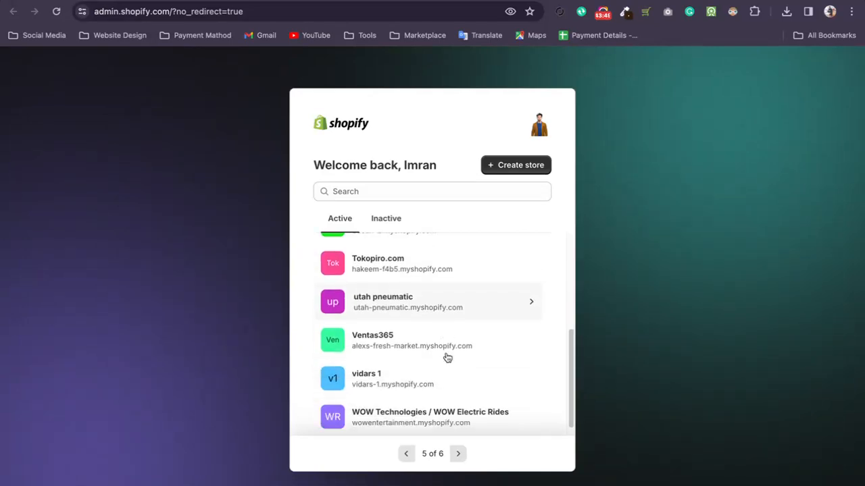
click(405, 454)
scroll(423, 317, down, 1)
scroll(423, 317, down, 5)
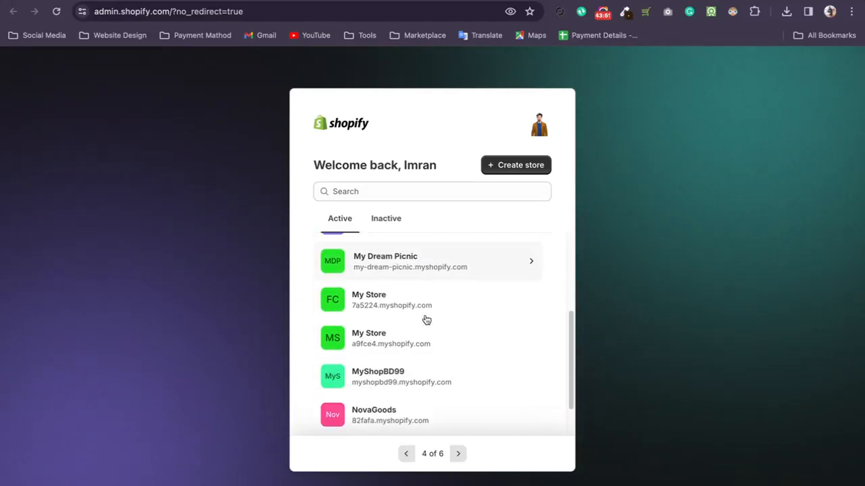
click(406, 453)
scroll(426, 314, down, 5)
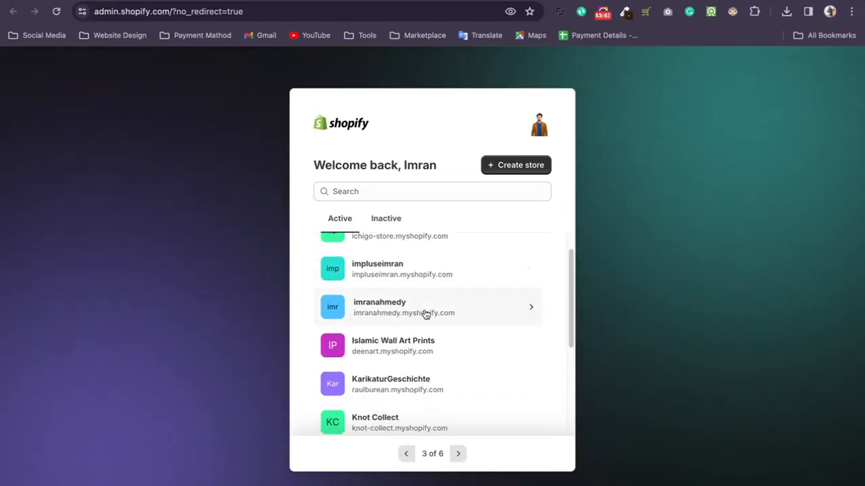
click(405, 453)
Search the store list for "baki" and open the Baki Naturals store.
click(397, 195)
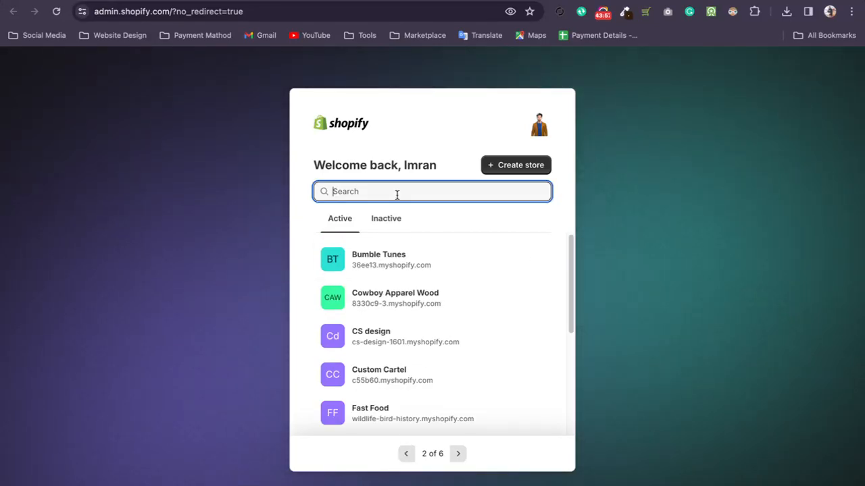
text(baki)
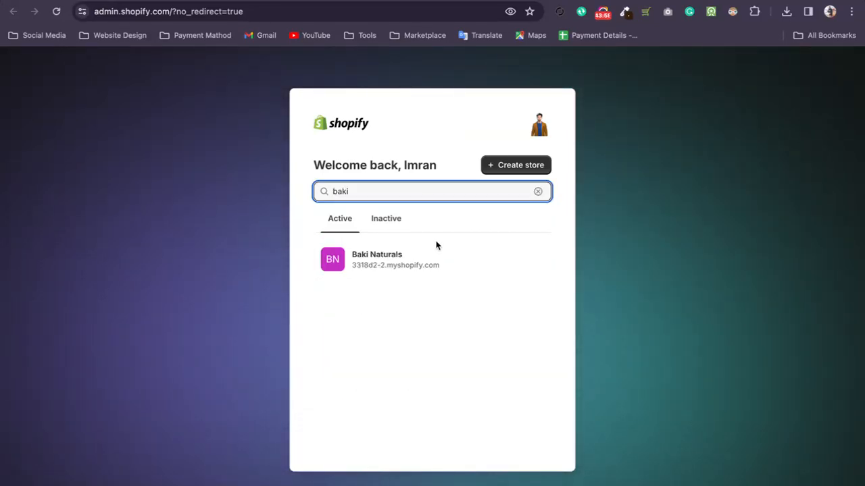
click(398, 264)
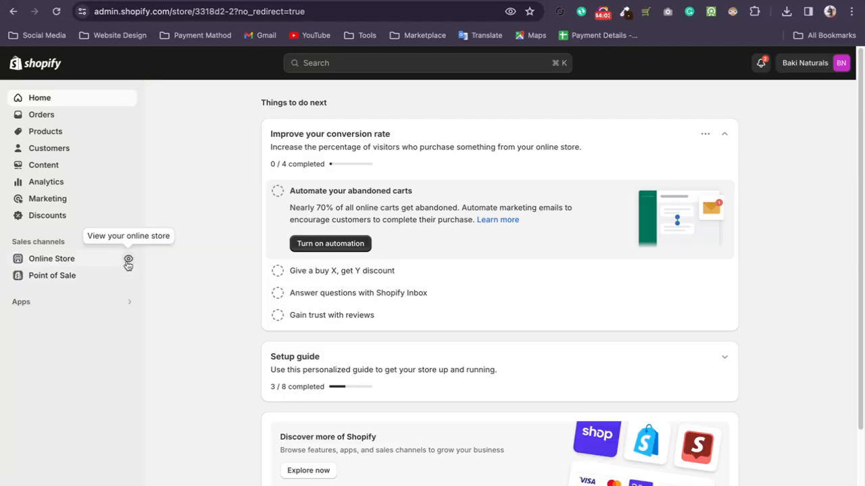
Open the Baki Naturals online store in a separate tab, and return to the store's admin home.
click(128, 260)
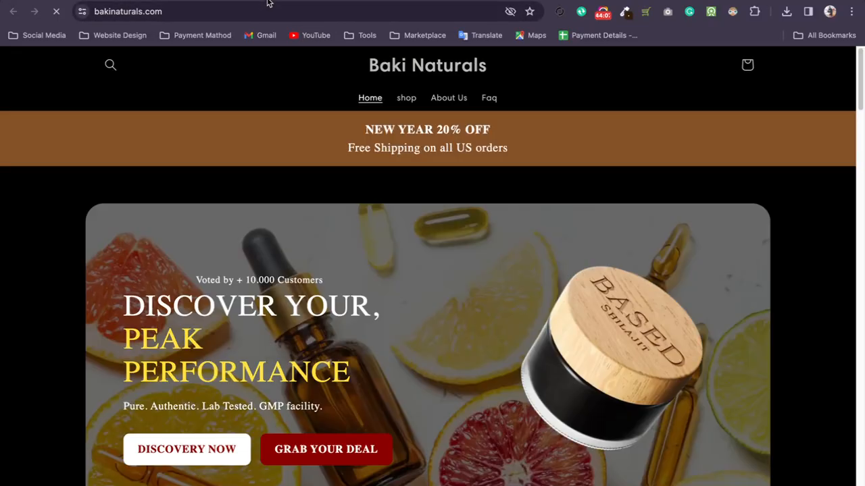
click(268, 1)
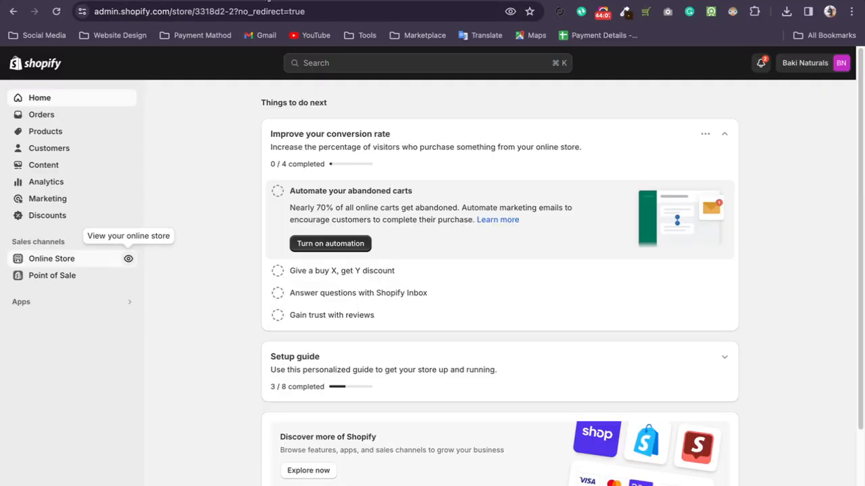
click(44, 301)
click(160, 309)
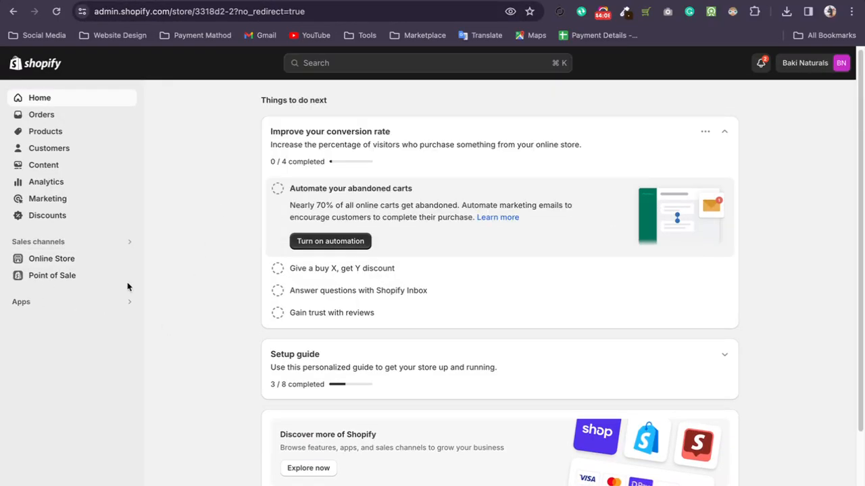
Open the Baki Naturals storefront and examine its home page from the hero banner to the footer.
click(73, 260)
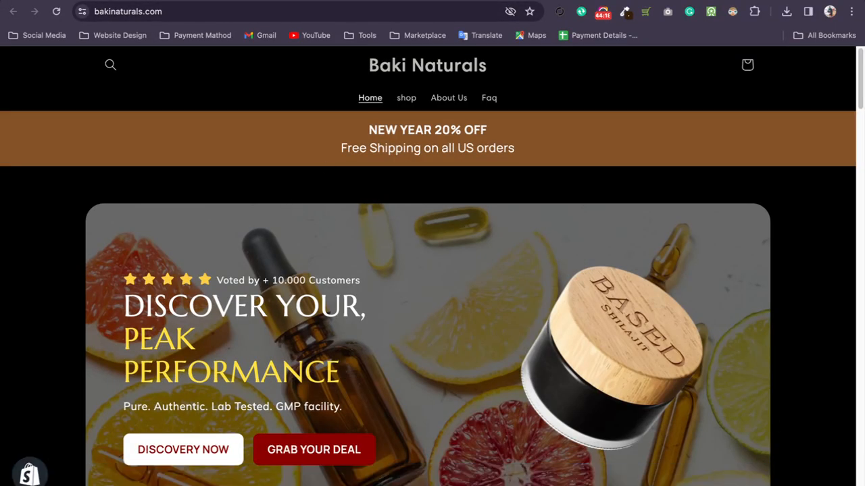
scroll(750, 358, down, 3)
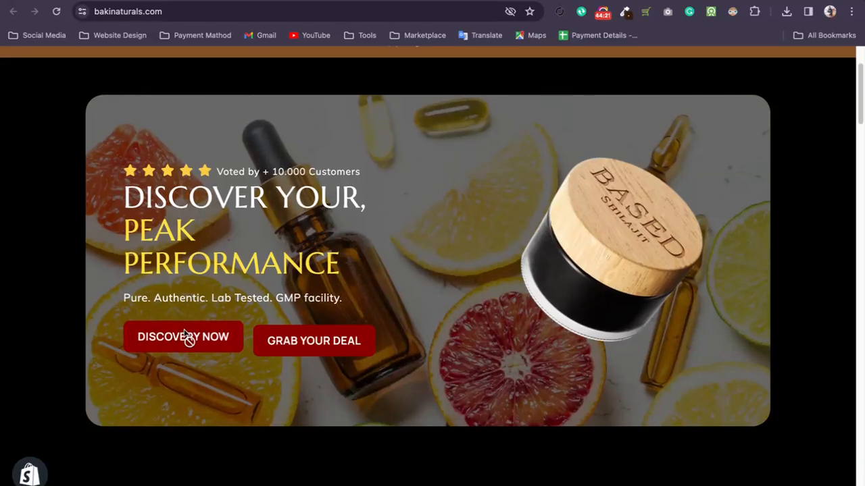
scroll(653, 250, down, 5)
scroll(652, 249, down, 10)
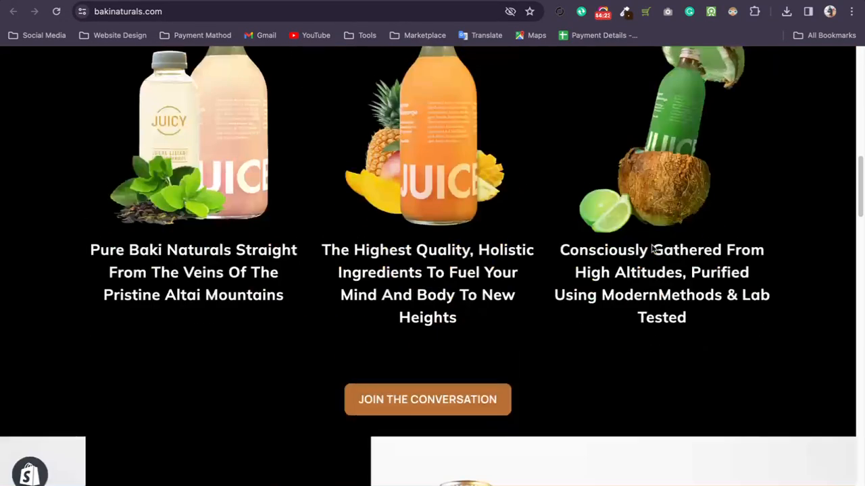
scroll(652, 249, down, 4)
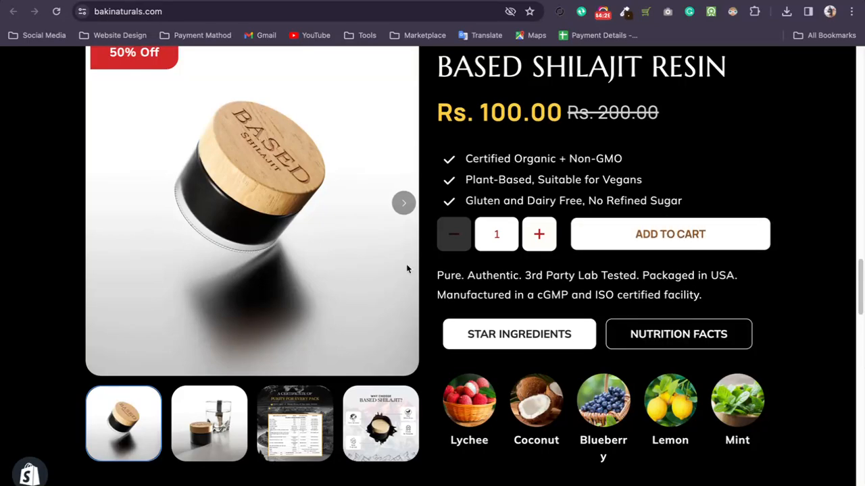
scroll(406, 266, down, 15)
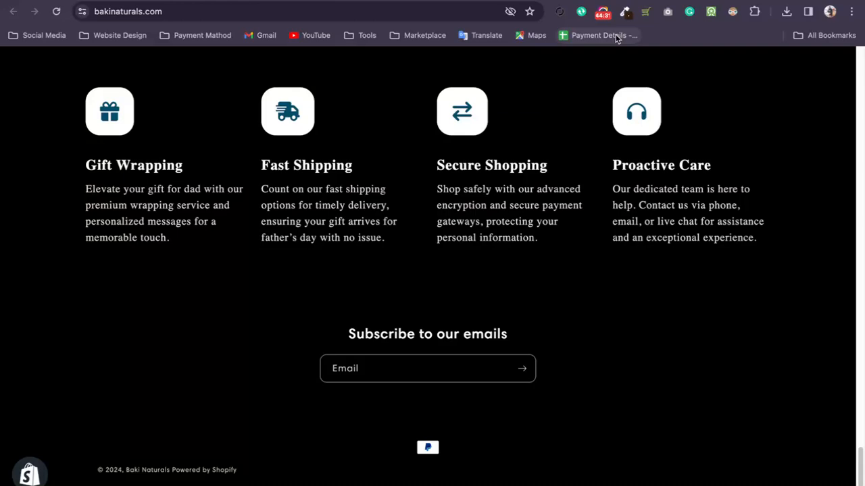
Capture a full-page screenshot of the Baki Naturals home page and inspect its lower sections at full size.
click(667, 12)
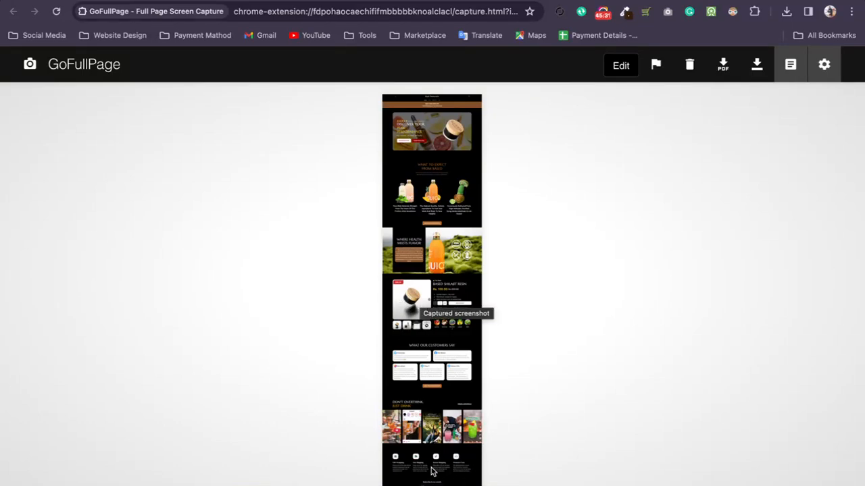
click(401, 465)
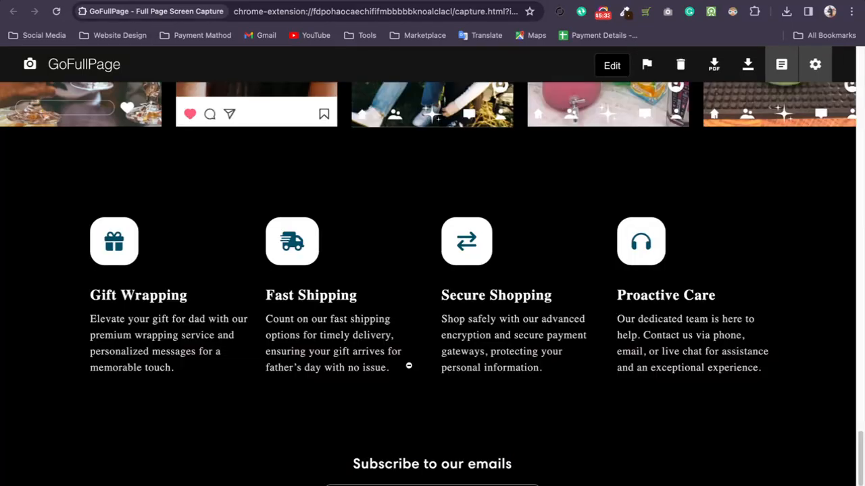
click(204, 367)
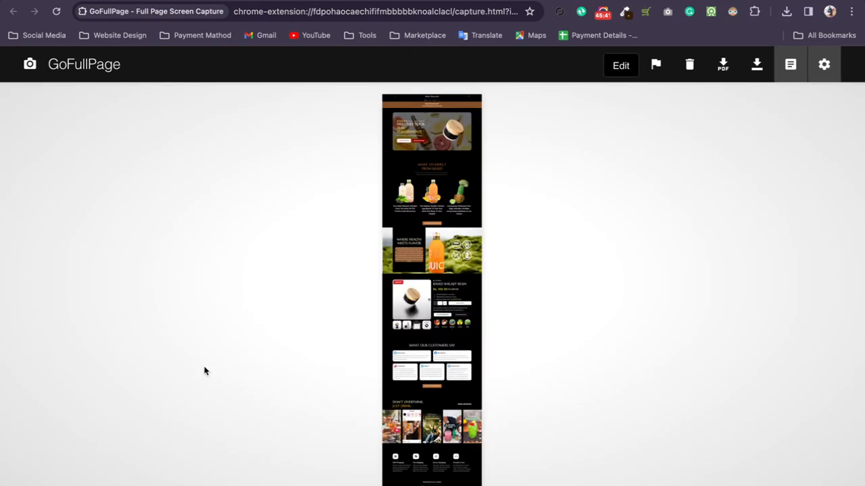
click(454, 446)
scroll(217, 390, down, 3)
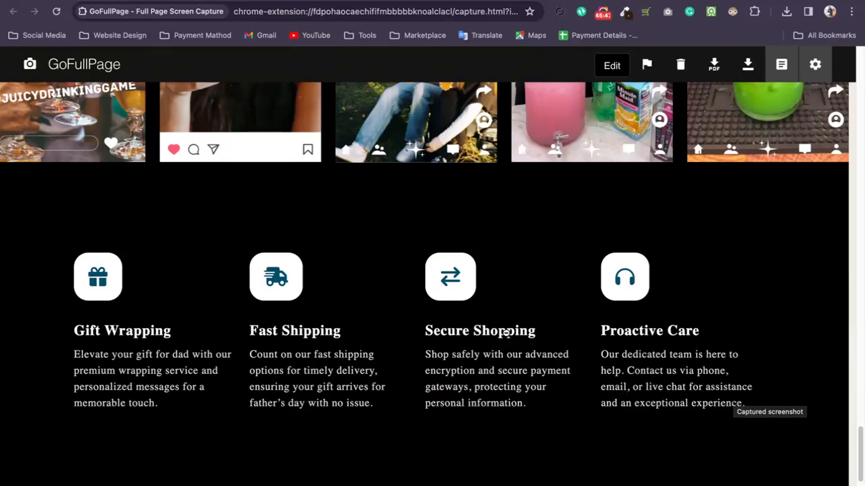
click(357, 239)
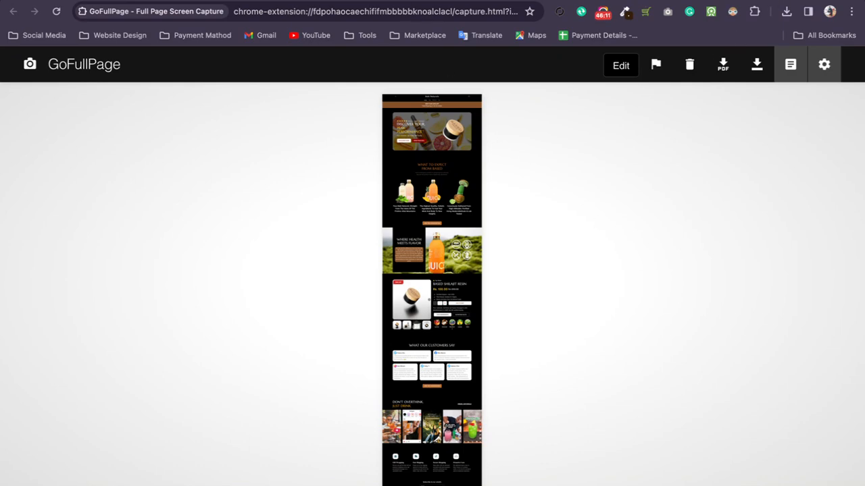
Open basedsupplements.co in a new browser tab.
key(super+t)
text(ba)
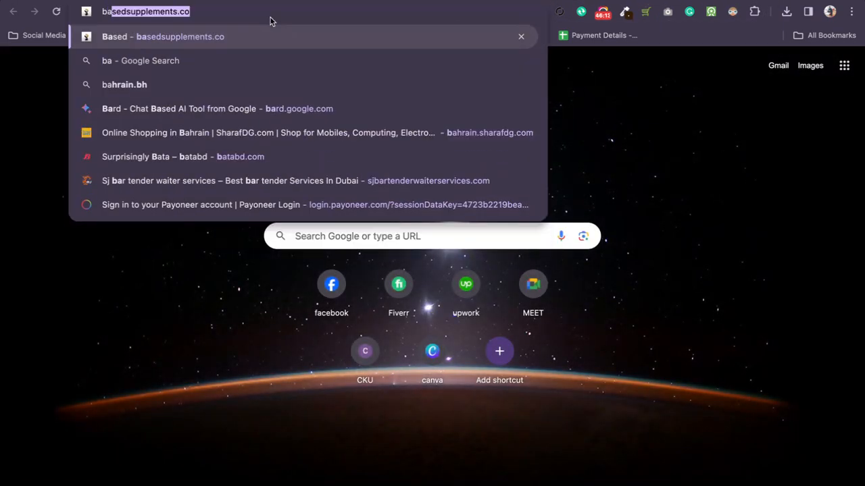
key(Return)
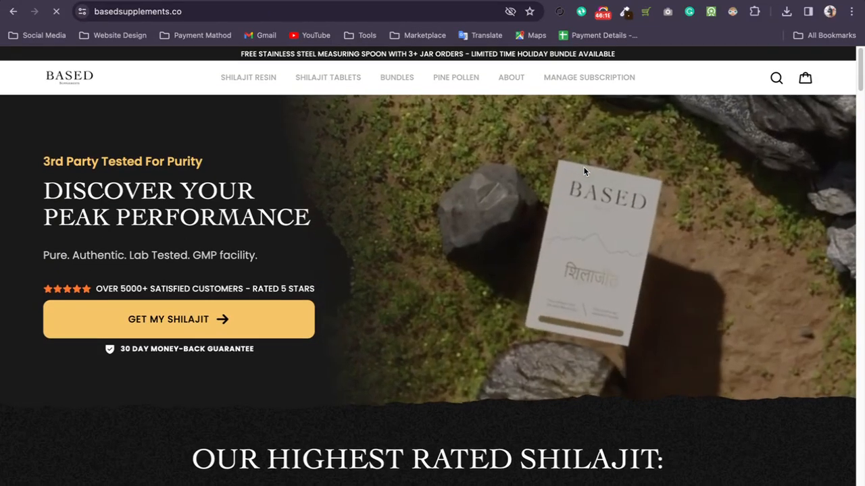
Dismiss the 20% discount pop-up and examine the Based Supplements home page, including its product and brand comparison sections.
scroll(537, 208, down, 5)
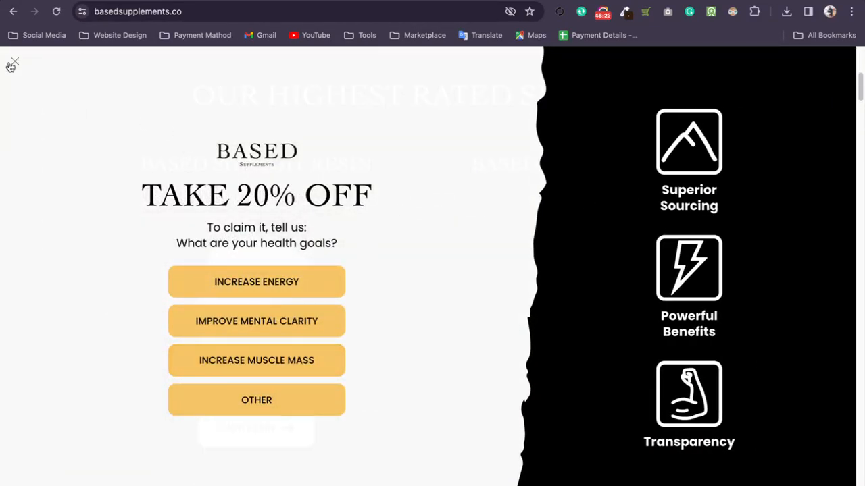
click(12, 63)
scroll(419, 230, down, 20)
scroll(437, 241, down, 15)
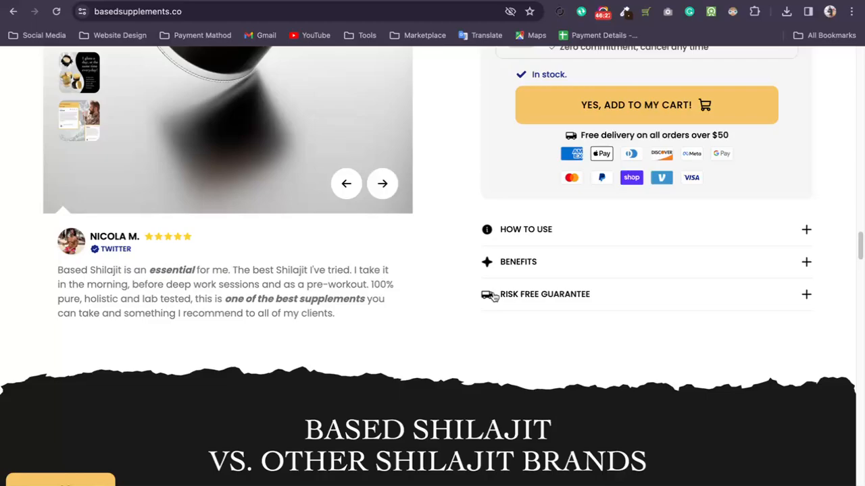
scroll(497, 298, up, 1)
scroll(467, 293, down, 15)
scroll(471, 288, up, 20)
scroll(467, 284, up, 15)
Open shrinetheme.com in a new tab and examine its home page, including the products and customer testimonials.
key(super+t)
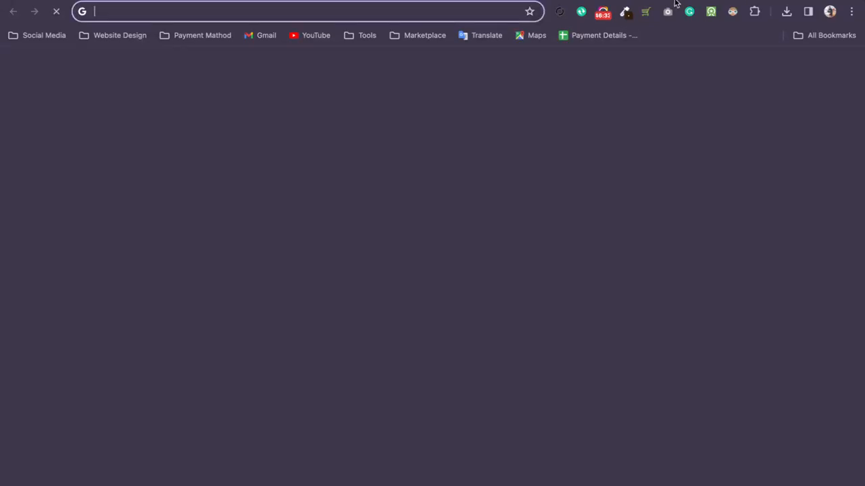
text(s)
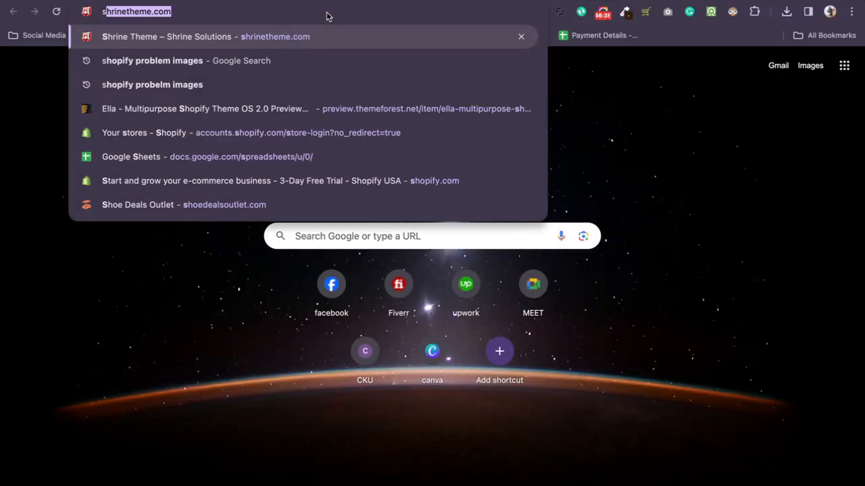
key(Return)
scroll(424, 217, down, 1)
scroll(512, 216, down, 6)
scroll(501, 216, up, 4)
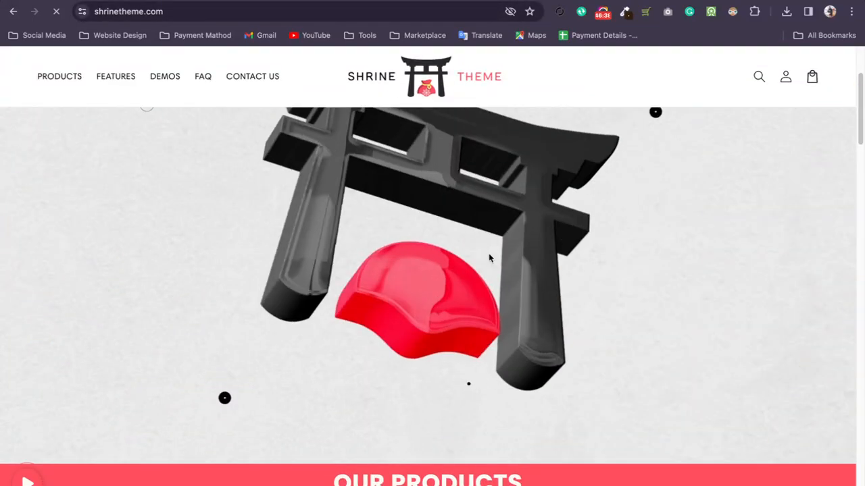
scroll(490, 258, down, 8)
scroll(500, 271, up, 4)
scroll(455, 261, down, 15)
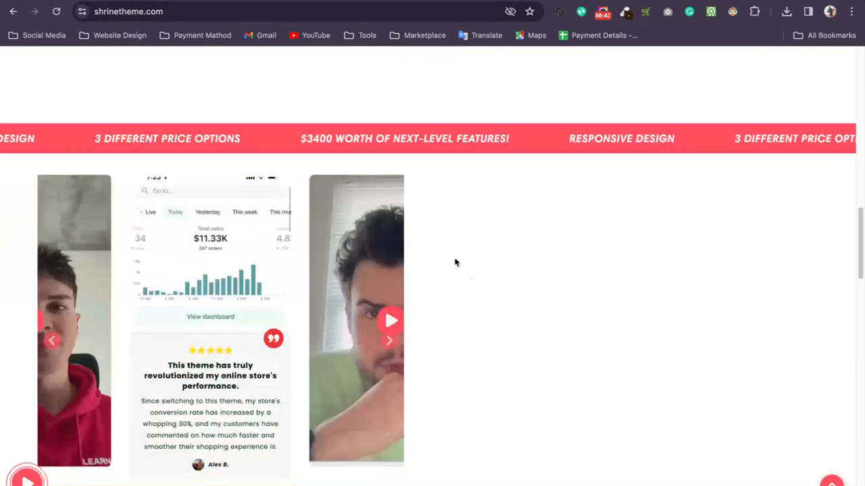
scroll(459, 237, up, 15)
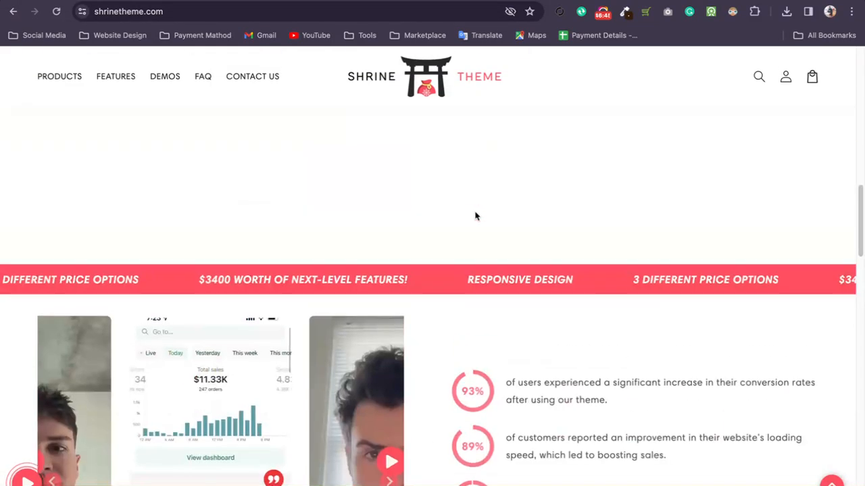
scroll(463, 211, down, 4)
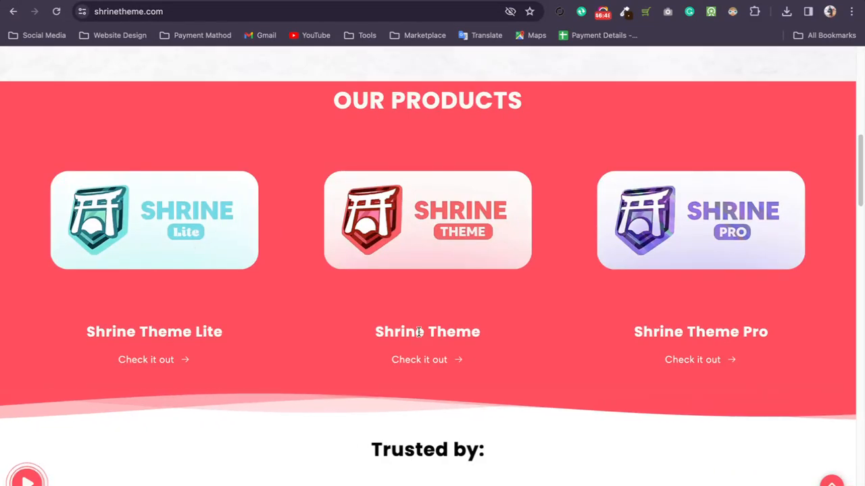
scroll(434, 215, up, 10)
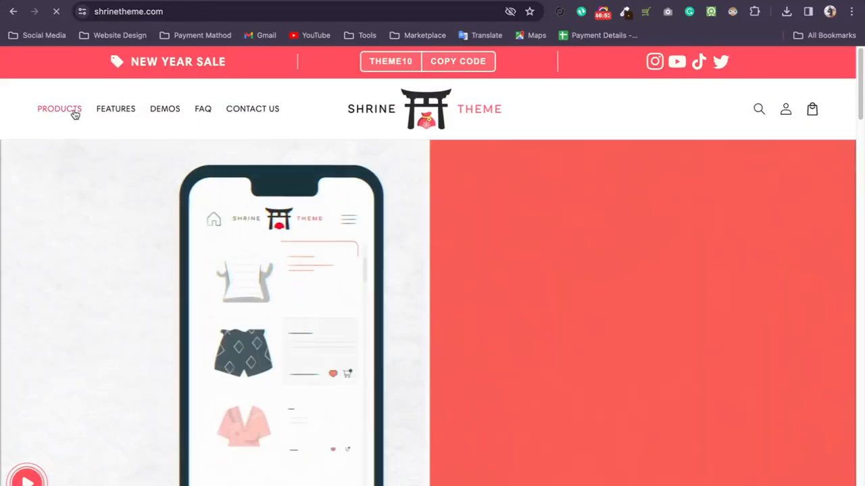
View the Shrine theme collection, open the standard Shrine Theme product and review its license bundles and demo store section.
click(73, 111)
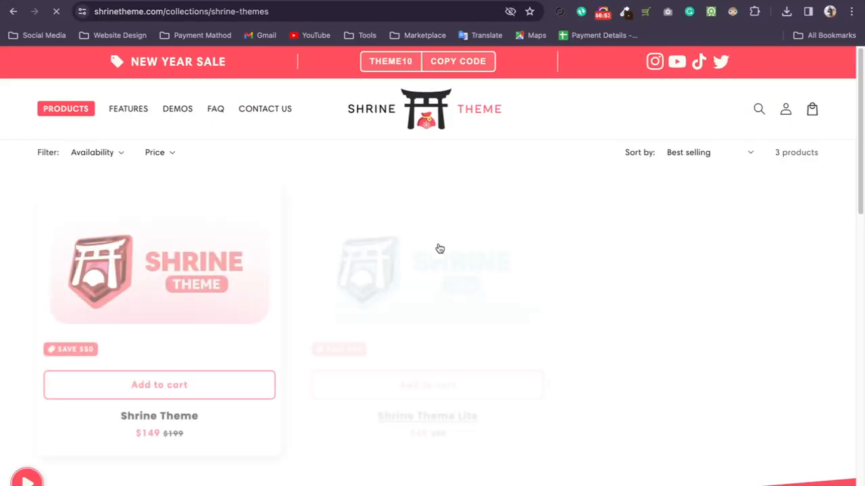
scroll(417, 245, down, 1)
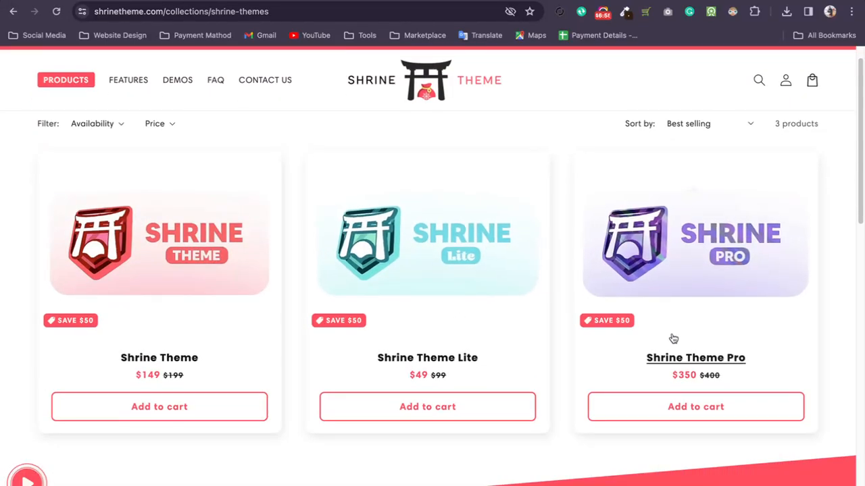
click(177, 264)
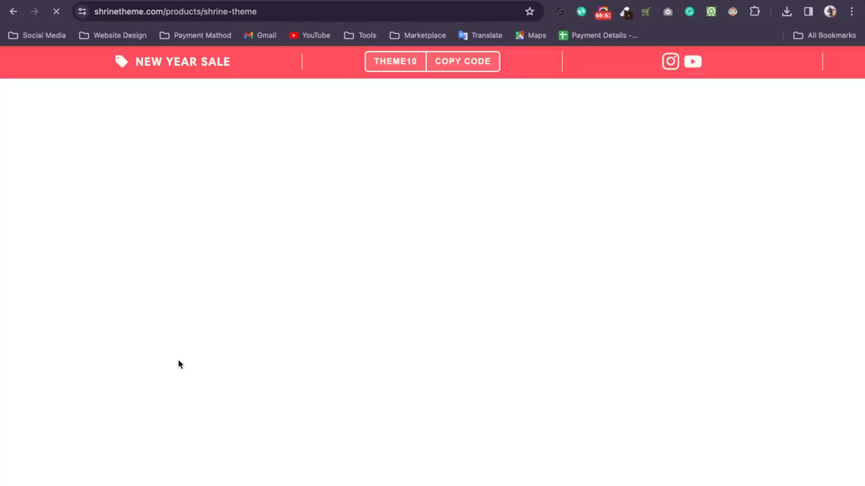
scroll(573, 295, down, 3)
scroll(570, 291, down, 8)
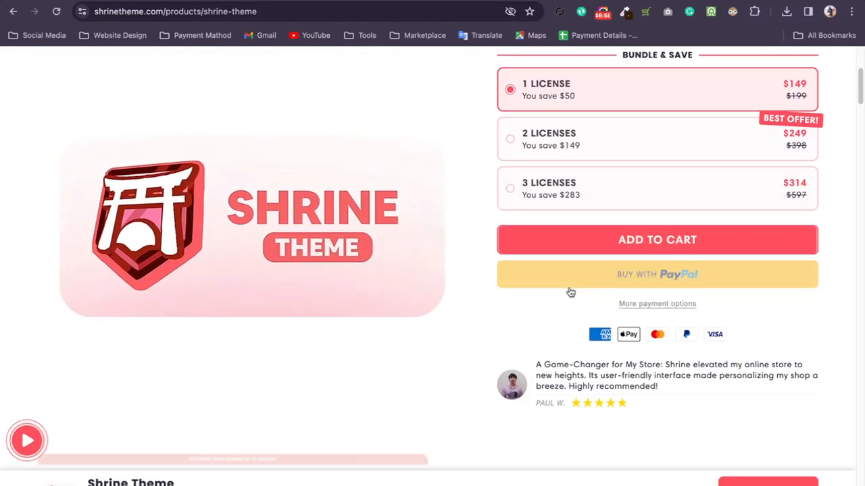
scroll(554, 277, up, 3)
scroll(534, 298, down, 2)
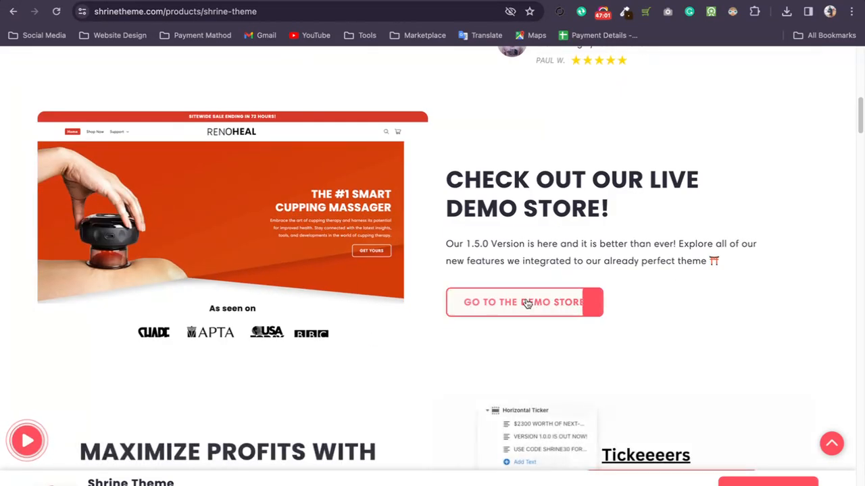
Open the Shrine Theme demo store, dismiss the newsletter pop-up and examine the home page sections.
click(525, 311)
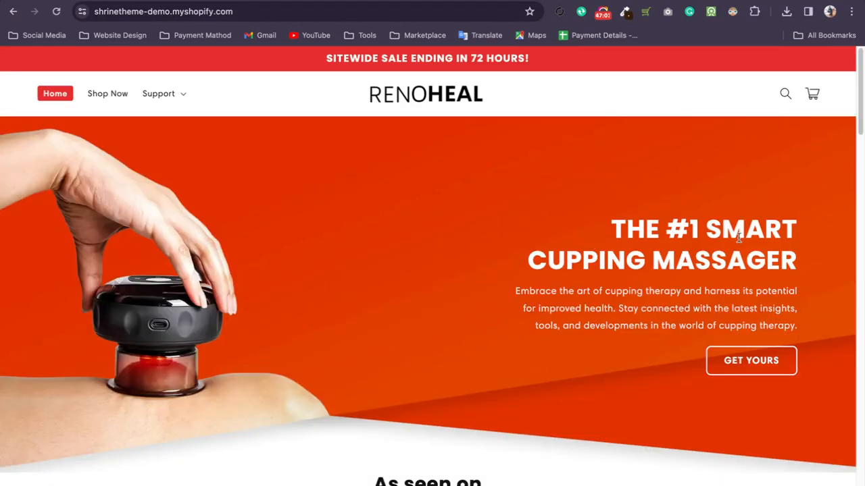
scroll(675, 236, down, 6)
scroll(737, 231, down, 10)
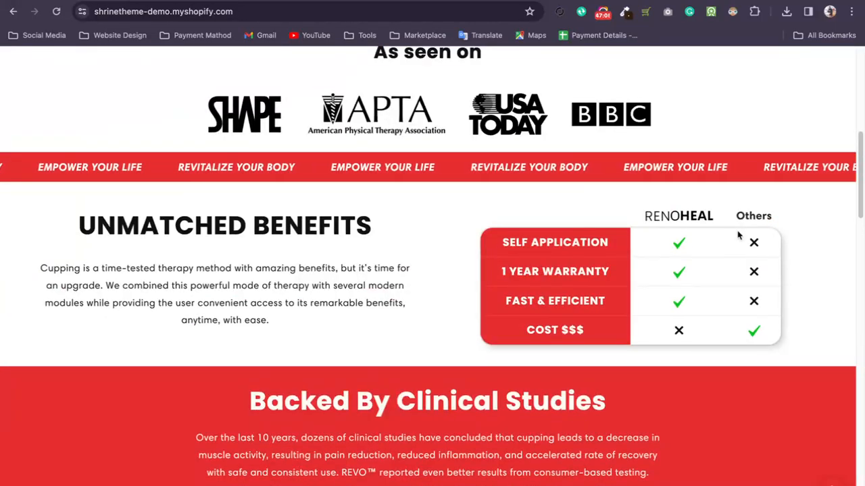
scroll(735, 235, down, 10)
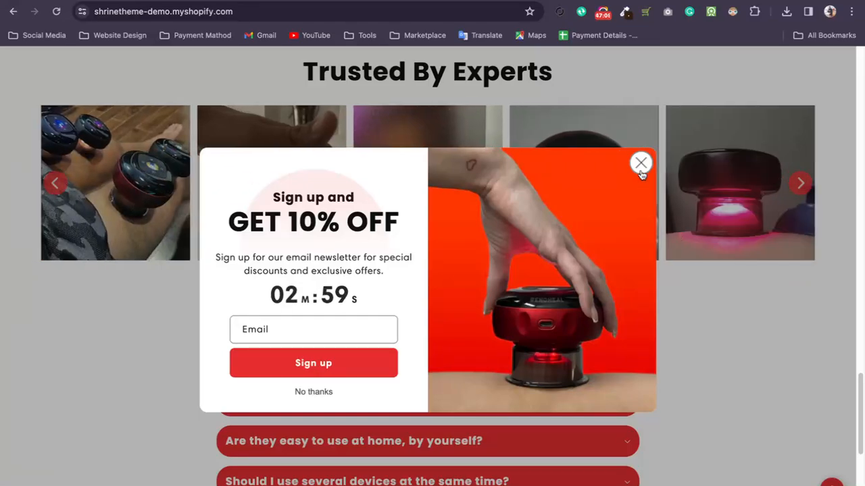
click(641, 164)
scroll(648, 252, down, 5)
scroll(650, 254, up, 8)
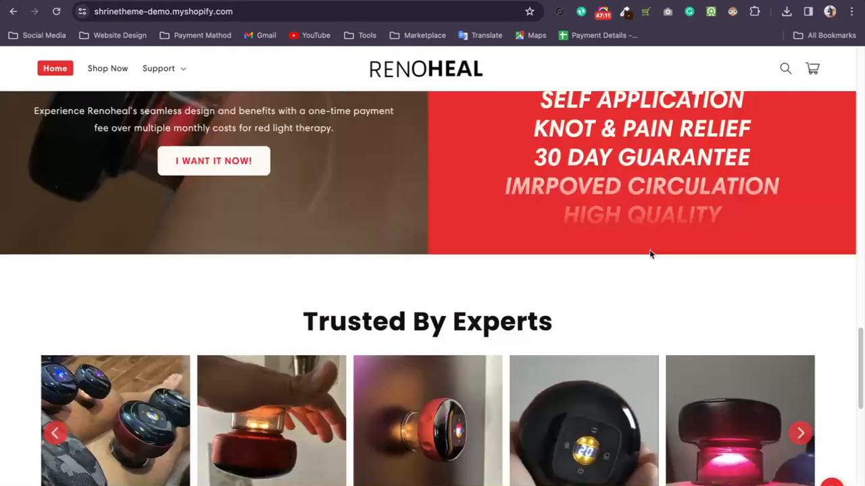
scroll(650, 254, up, 15)
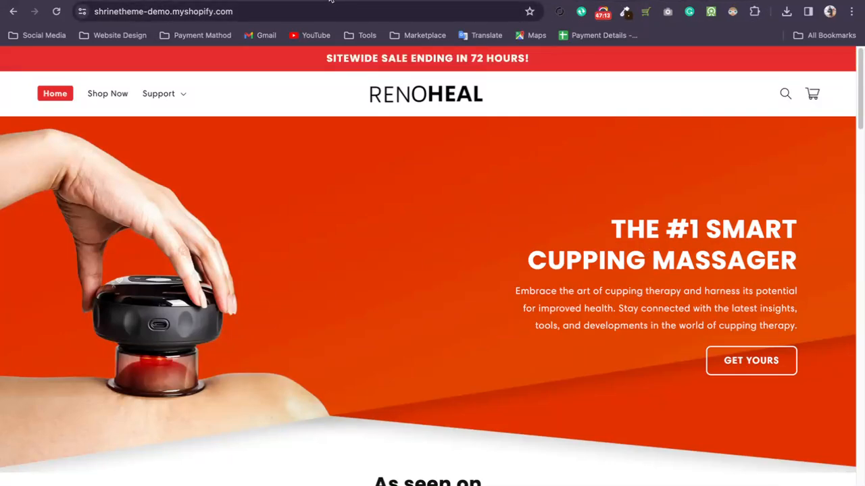
Return to the basedsupplements.co tab, detect which Shopify theme the site uses, and look further through its home page.
click(608, 1)
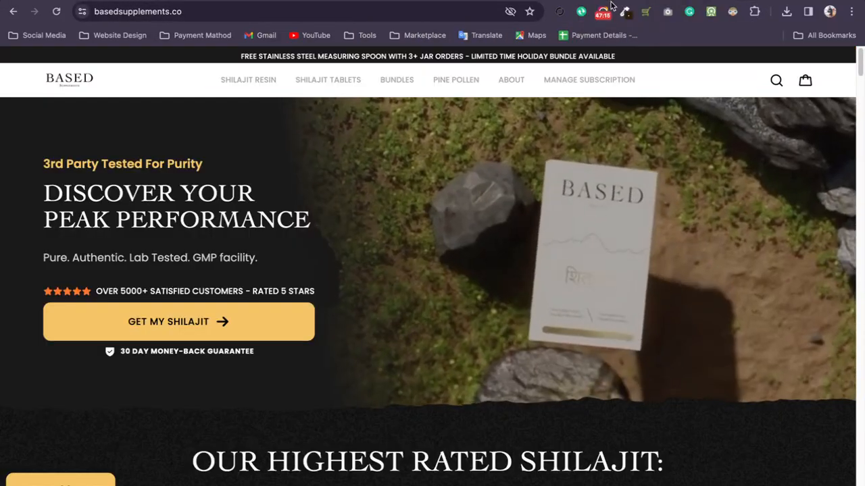
click(646, 12)
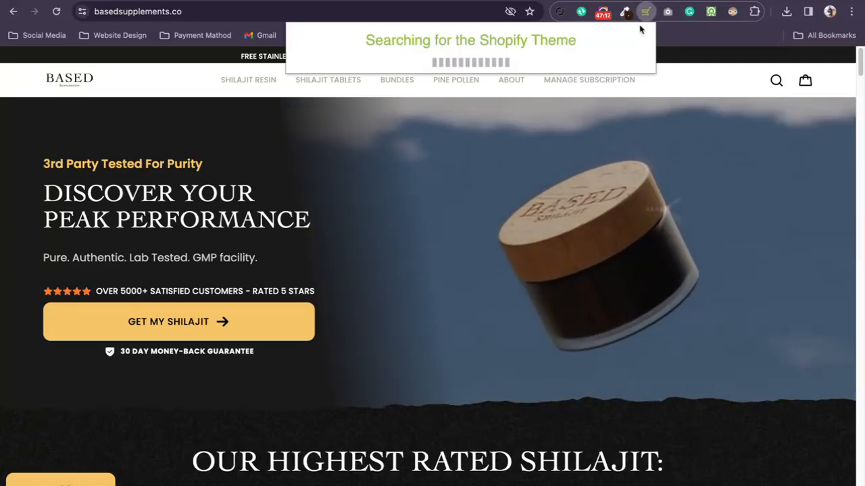
scroll(607, 228, down, 10)
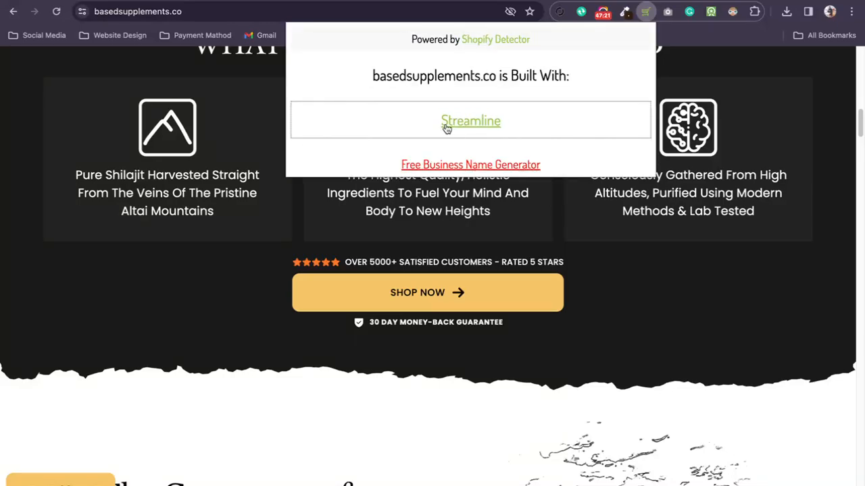
scroll(663, 285, down, 8)
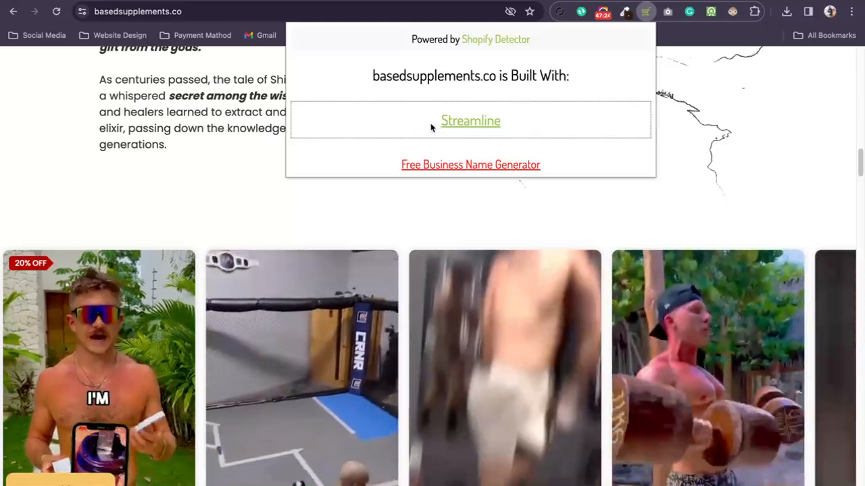
Highlight the theme name detected for basedsupplements.co, look back over the page's story section and close the Shopify Detector results.
drag(431, 127, 498, 131)
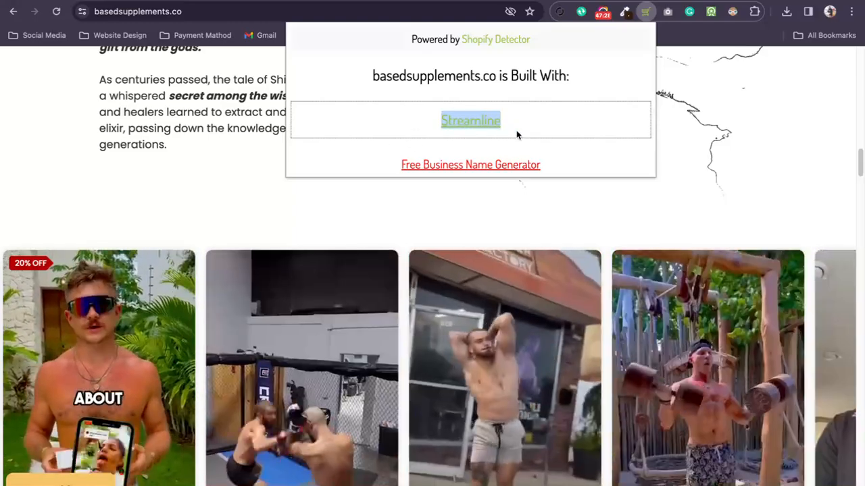
click(517, 133)
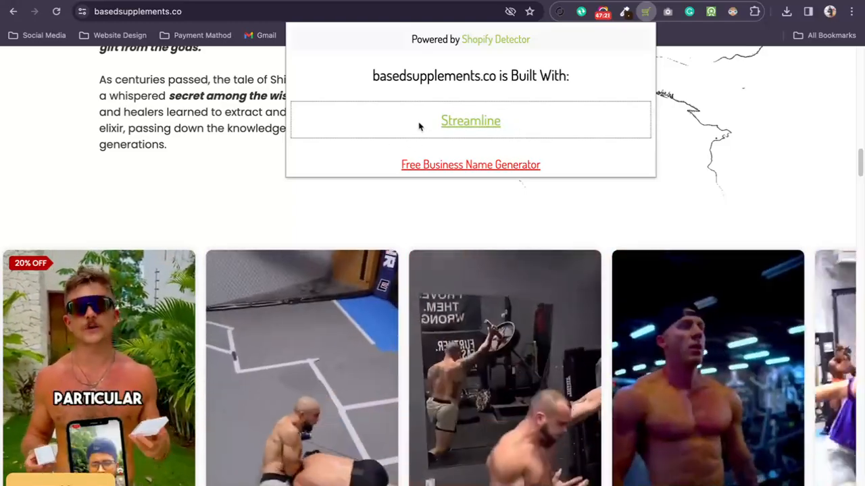
drag(420, 126, 516, 129)
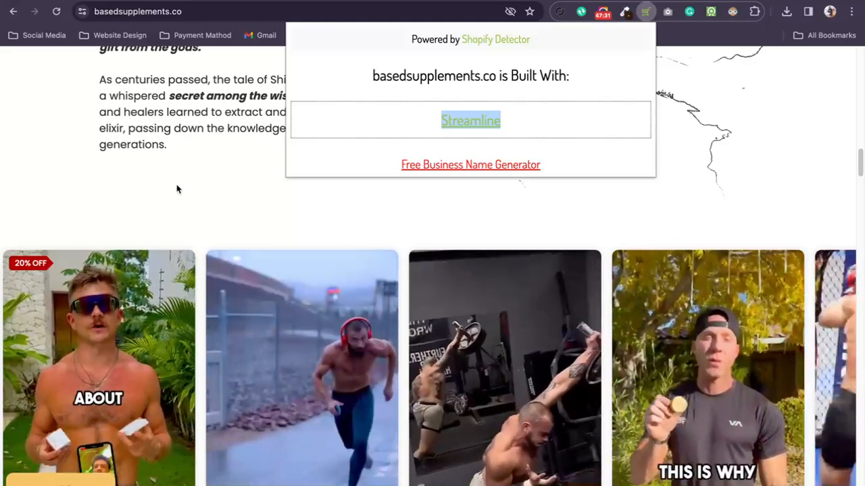
scroll(211, 181, up, 1)
scroll(211, 181, up, 5)
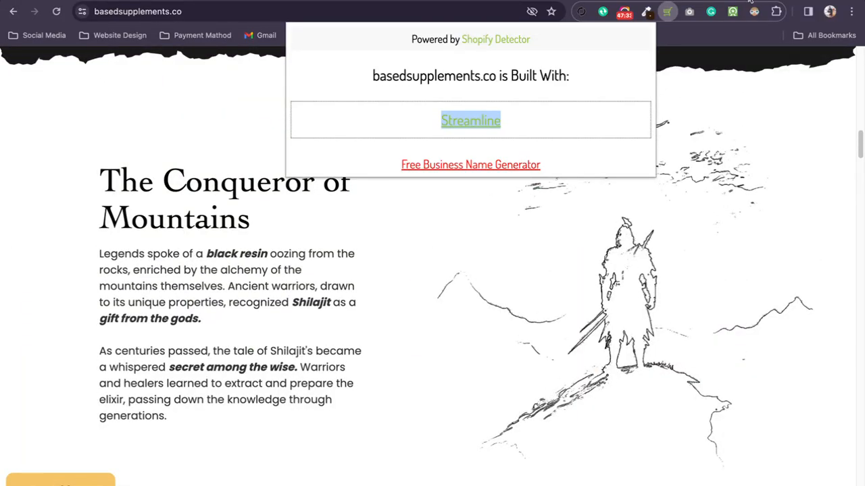
click(750, 1)
click(547, 1)
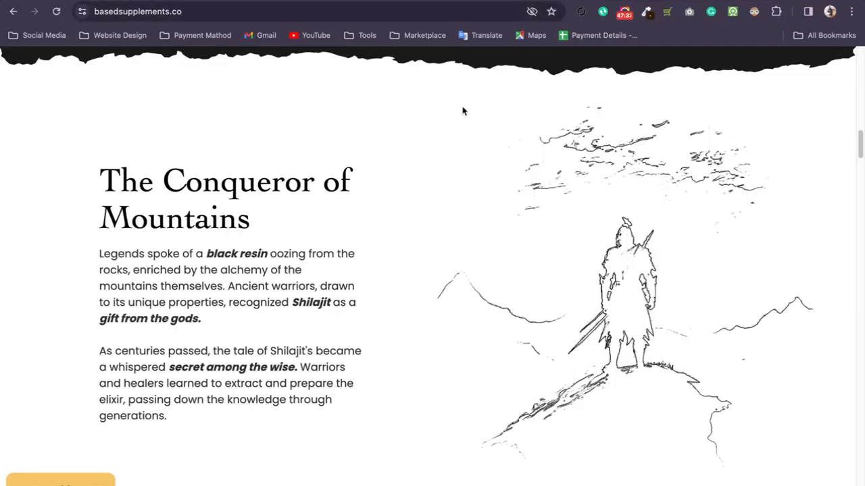
Switch to WhatsApp, find the nurojit.com link in the business contact's chat and open it in the browser.
key(ctrl+Up)
click(570, 484)
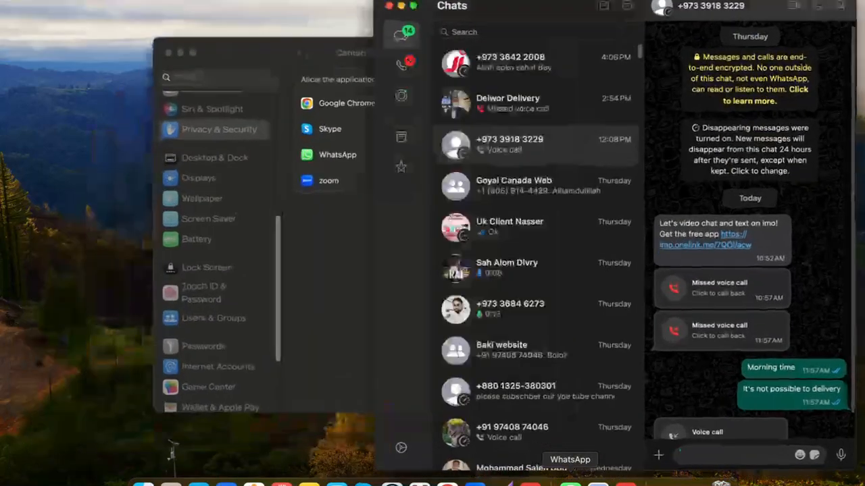
click(514, 76)
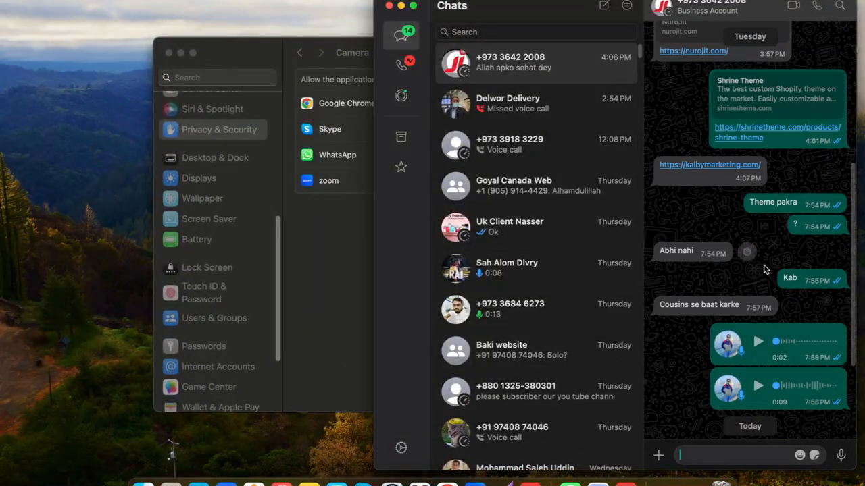
scroll(764, 274, up, 5)
scroll(753, 290, down, 1)
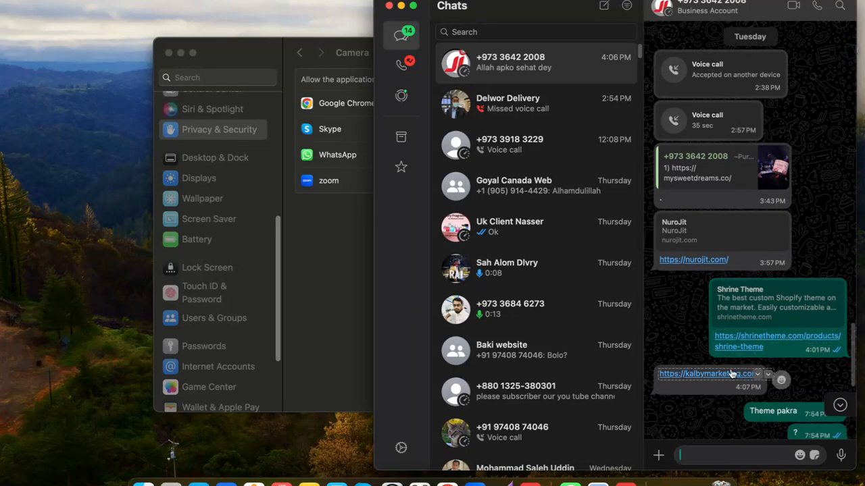
click(690, 260)
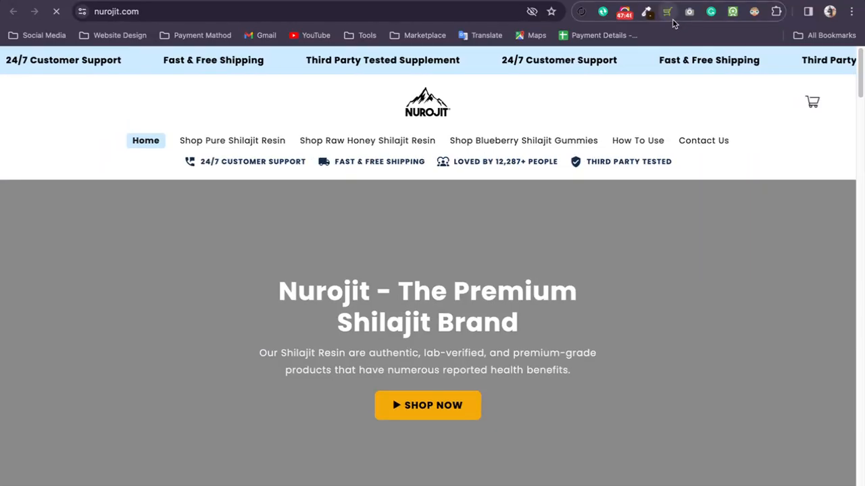
Detect which Shopify theme nurojit.com uses and dismiss the discount pop-up on its home page.
click(667, 11)
scroll(635, 175, down, 5)
scroll(630, 197, down, 20)
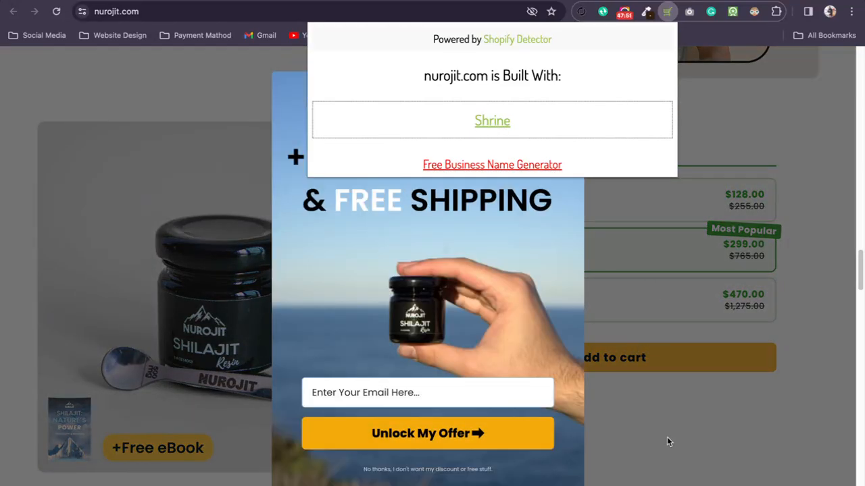
click(668, 439)
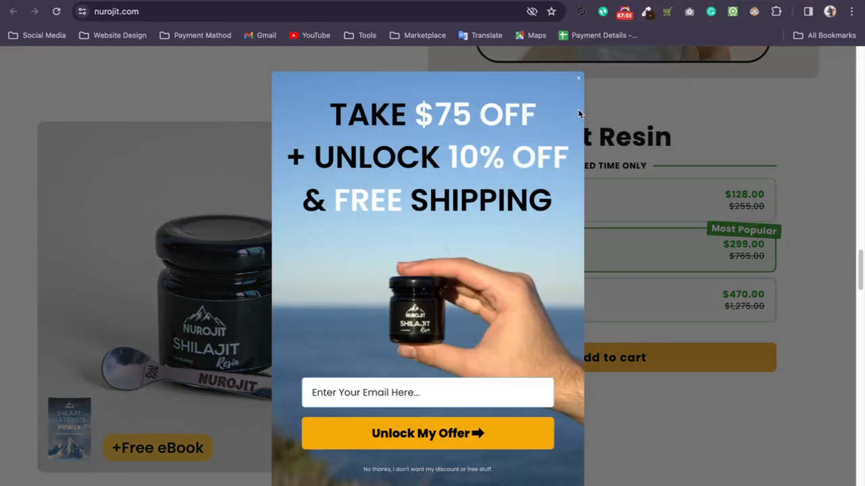
click(579, 84)
click(579, 80)
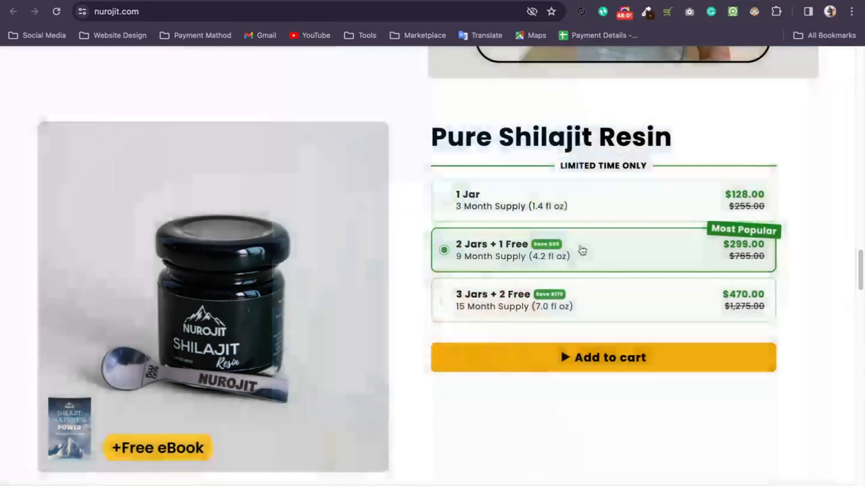
Try the Pure Shilajit Resin bundle options, ending on 3 Jars + 2 Free, and look through the customer reviews.
click(566, 308)
click(463, 243)
click(521, 194)
click(543, 294)
scroll(589, 131, down, 15)
scroll(590, 130, down, 20)
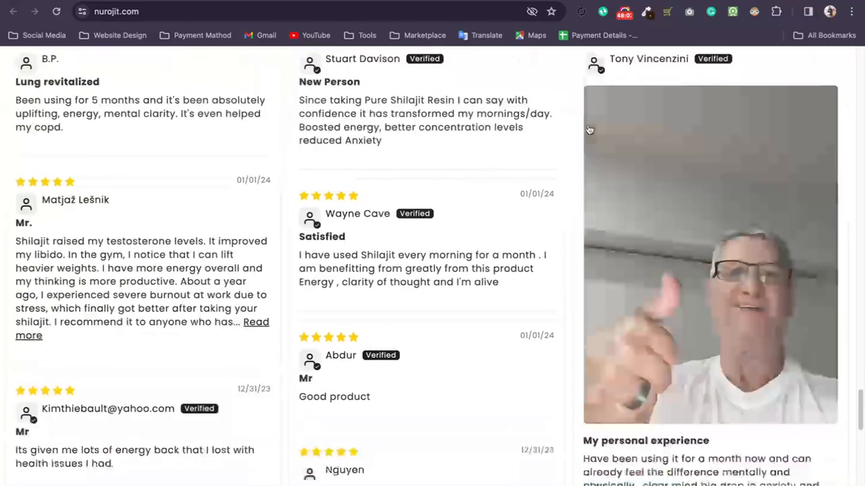
Look over the nurojit.com home page from its header to the usage section and take a screen capture of it.
scroll(587, 125, up, 20)
scroll(588, 127, up, 20)
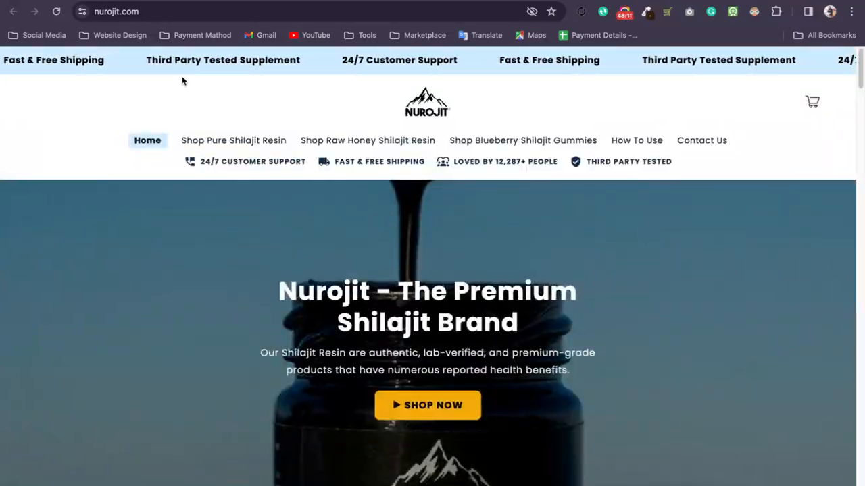
scroll(550, 242, down, 8)
scroll(486, 223, down, 10)
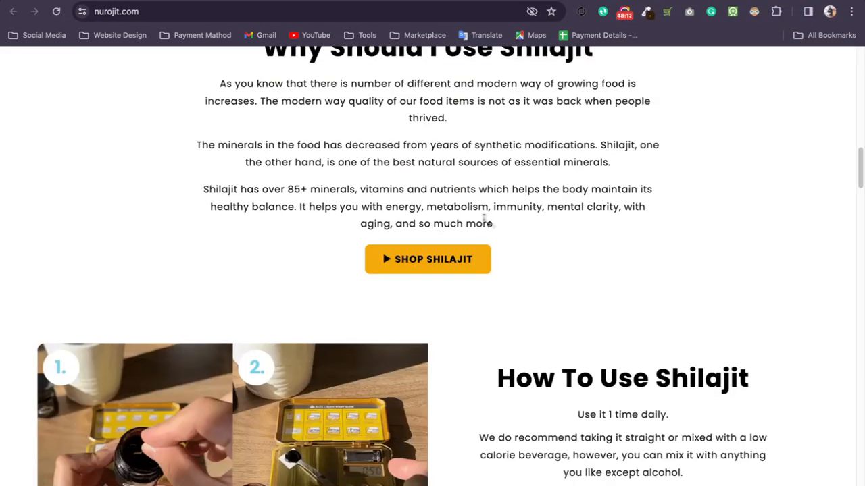
scroll(475, 218, up, 3)
scroll(445, 226, up, 2)
scroll(450, 226, down, 12)
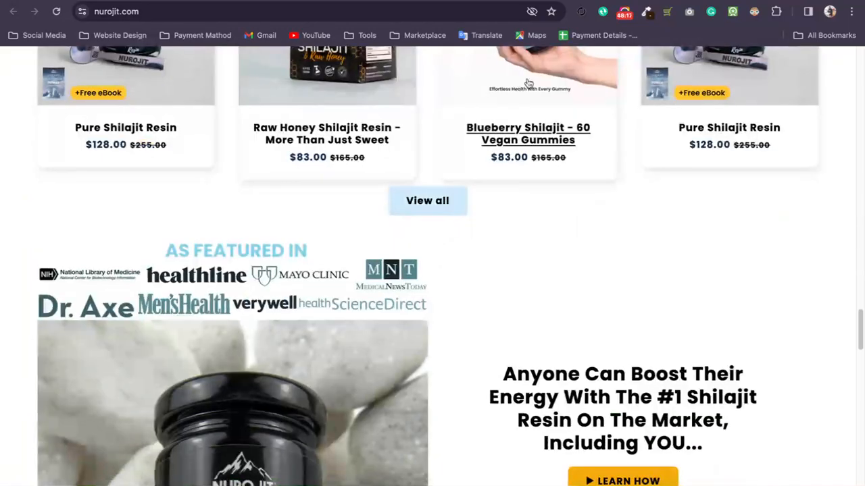
click(689, 12)
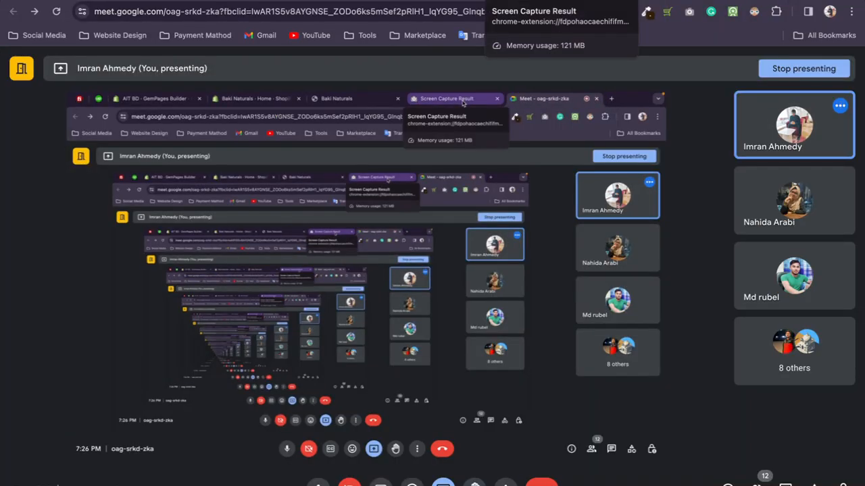
Return to the Baki Naturals Shopify admin and view the store's installed apps.
click(428, 4)
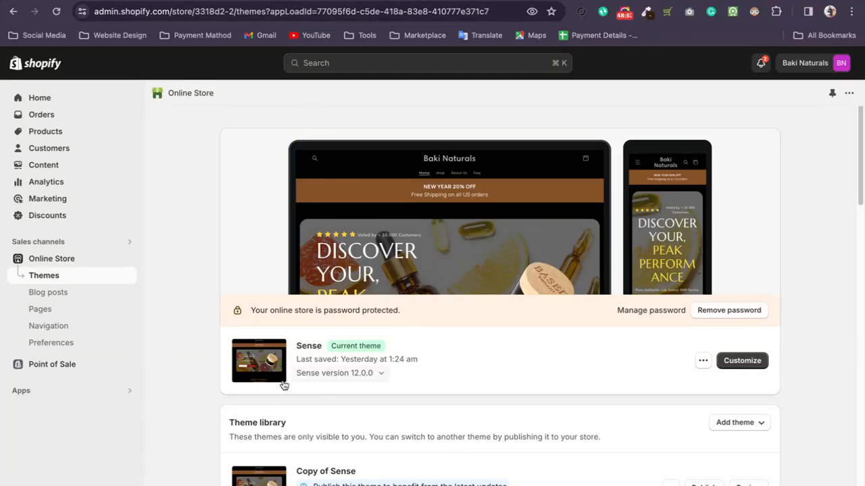
click(58, 399)
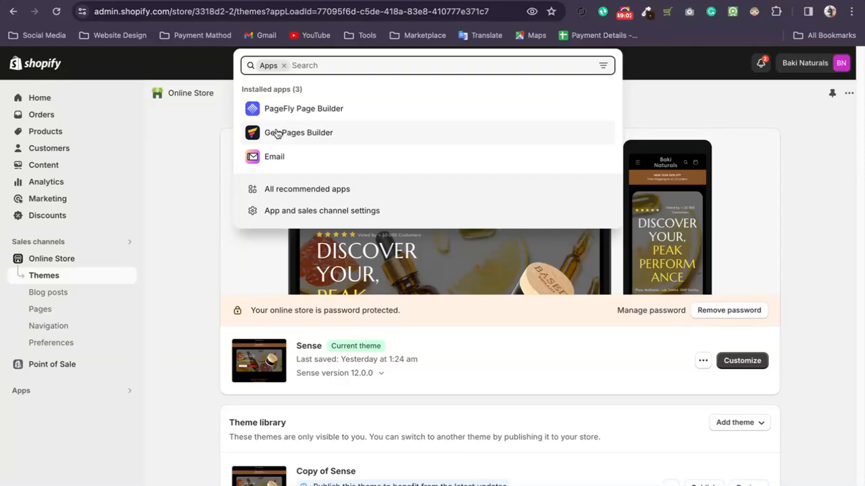
click(183, 271)
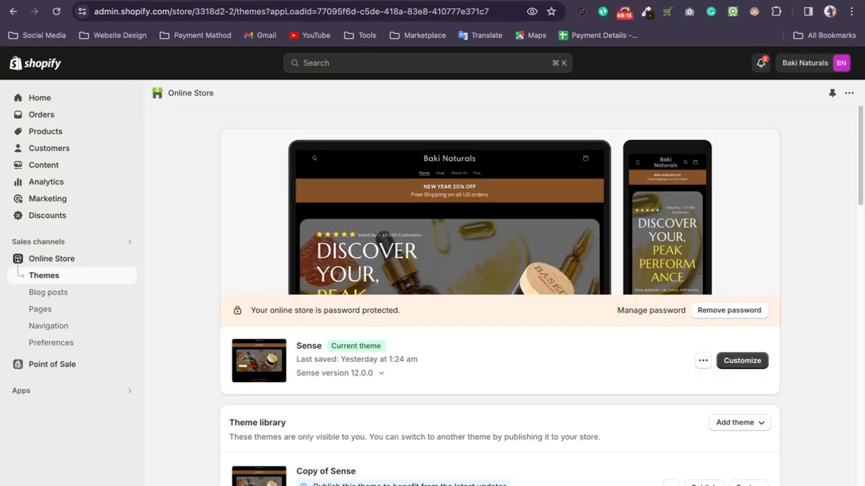
Close the remaining store tabs, return to the Google Meet call and stop presenting the screen.
click(258, 0)
click(192, 0)
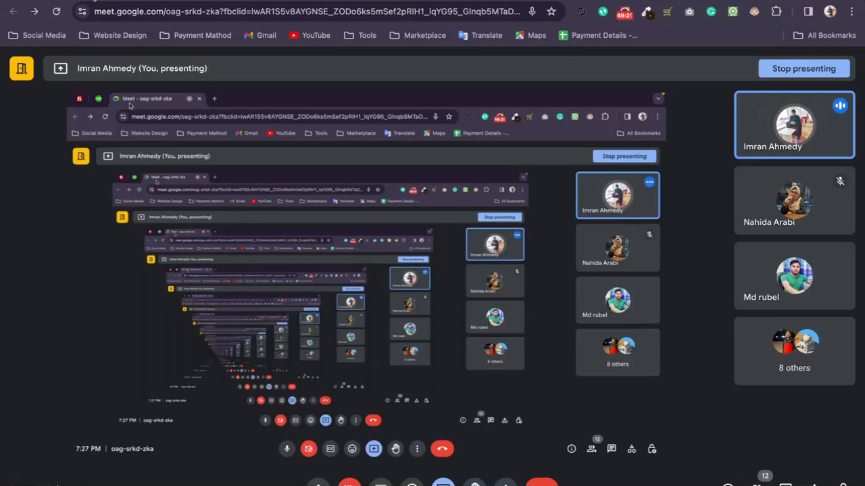
click(439, 485)
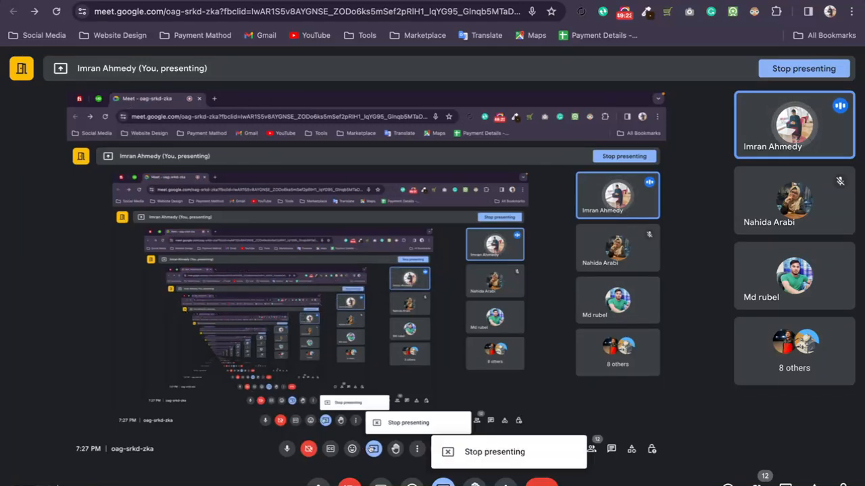
click(493, 451)
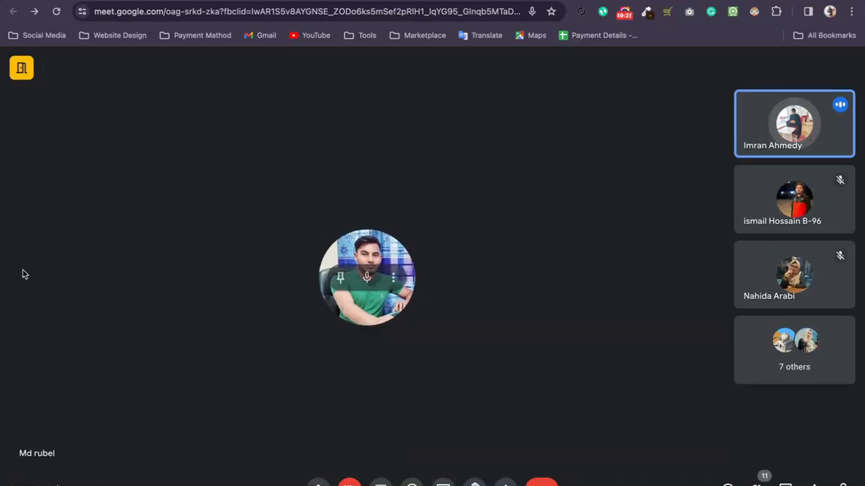